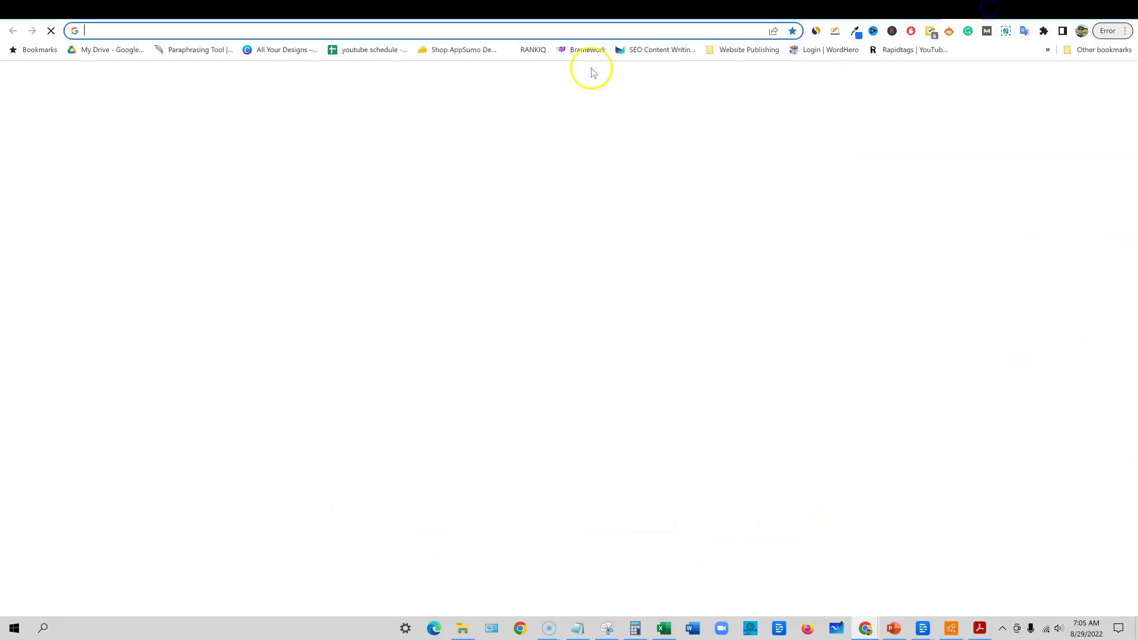
Open the AppSumo site, search its products for seodity and open the Seodity product page
{"action": "left_click", "coordinate": [463, 50]}
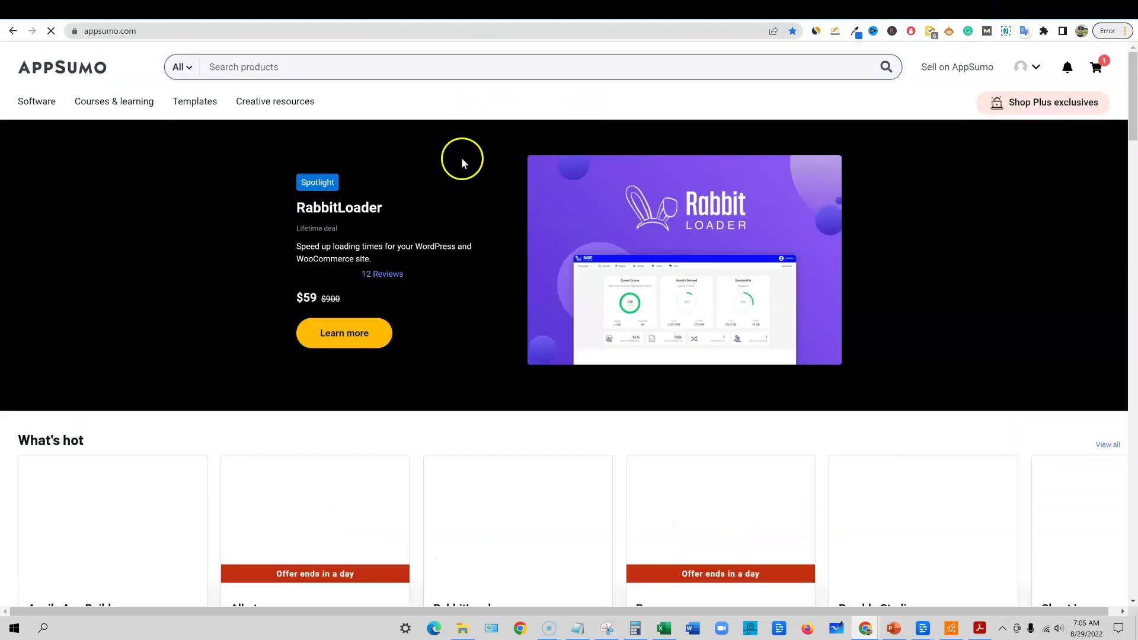
{"action": "type", "text": "seodity"}
{"action": "left_click", "coordinate": [203, 111]}
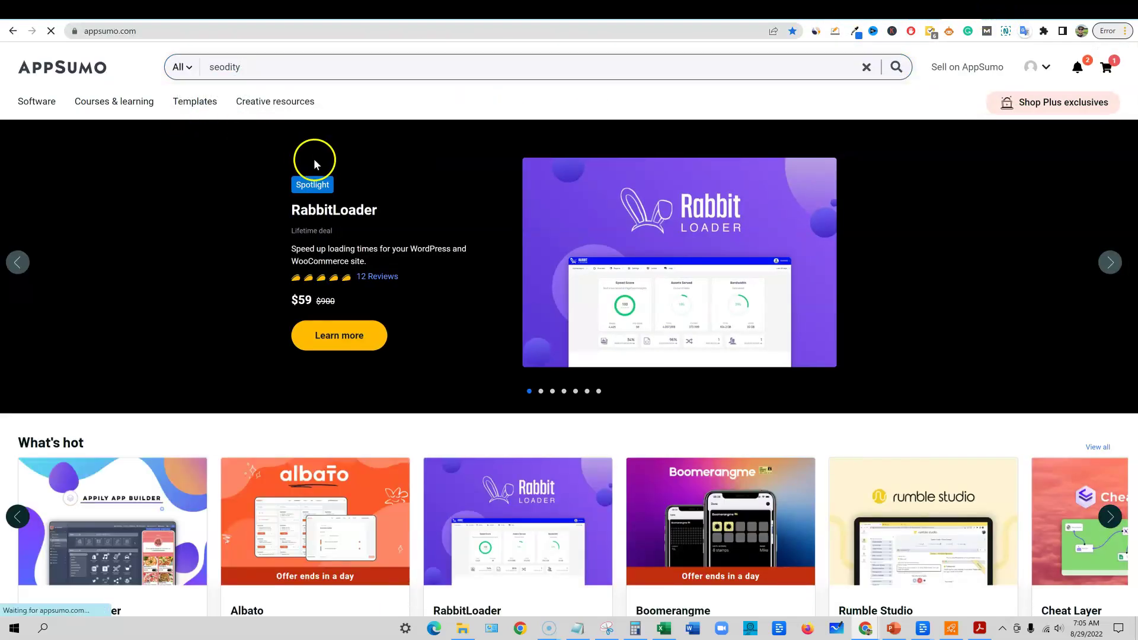
Read the availability notice on the Seodity lifetime deal and look over the product description
{"action": "left_click_drag", "start_coordinate": [739, 380], "coordinate": [774, 404]}
{"action": "scroll", "coordinate": [800, 391], "scroll_direction": "down", "scroll_amount": 9}
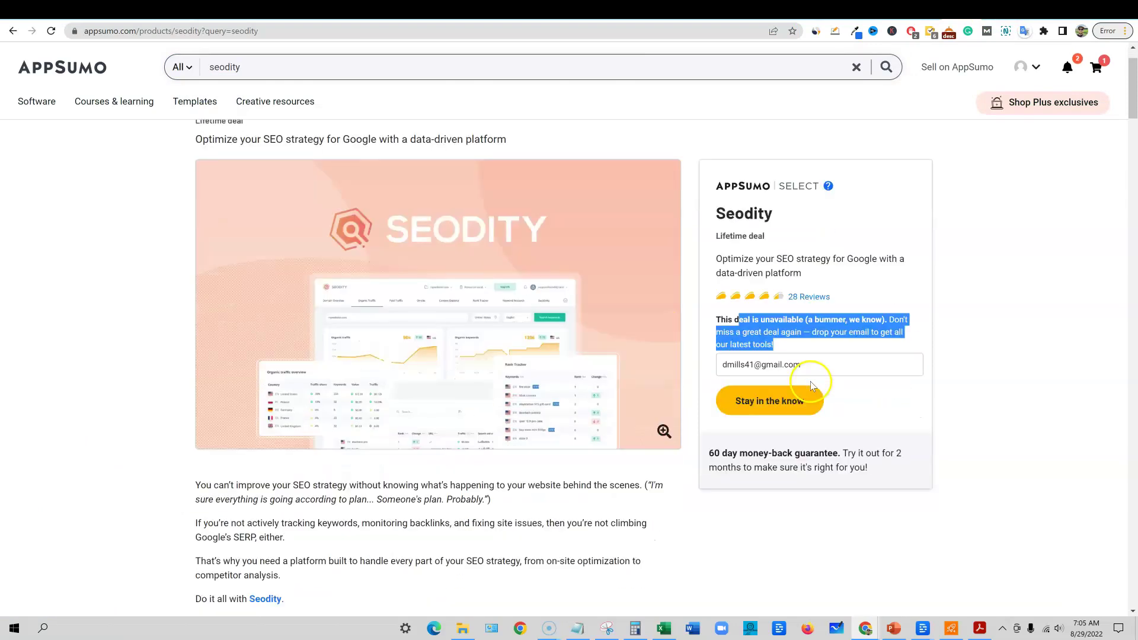
{"action": "scroll", "coordinate": [806, 379], "scroll_direction": "up", "scroll_amount": 9}
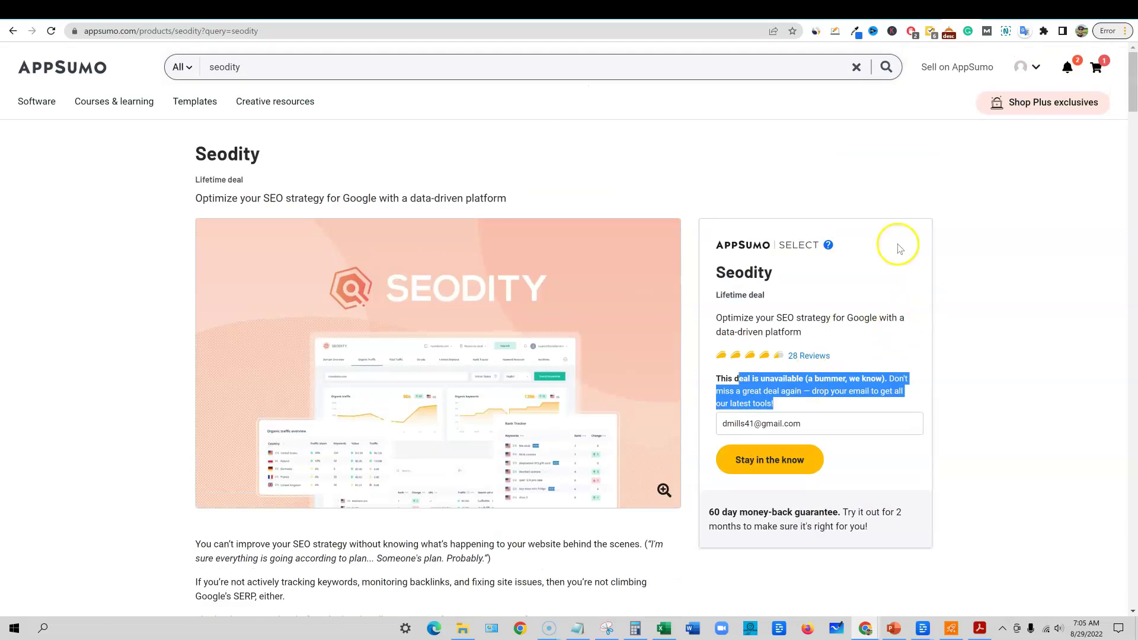
{"action": "left_click", "coordinate": [770, 171]}
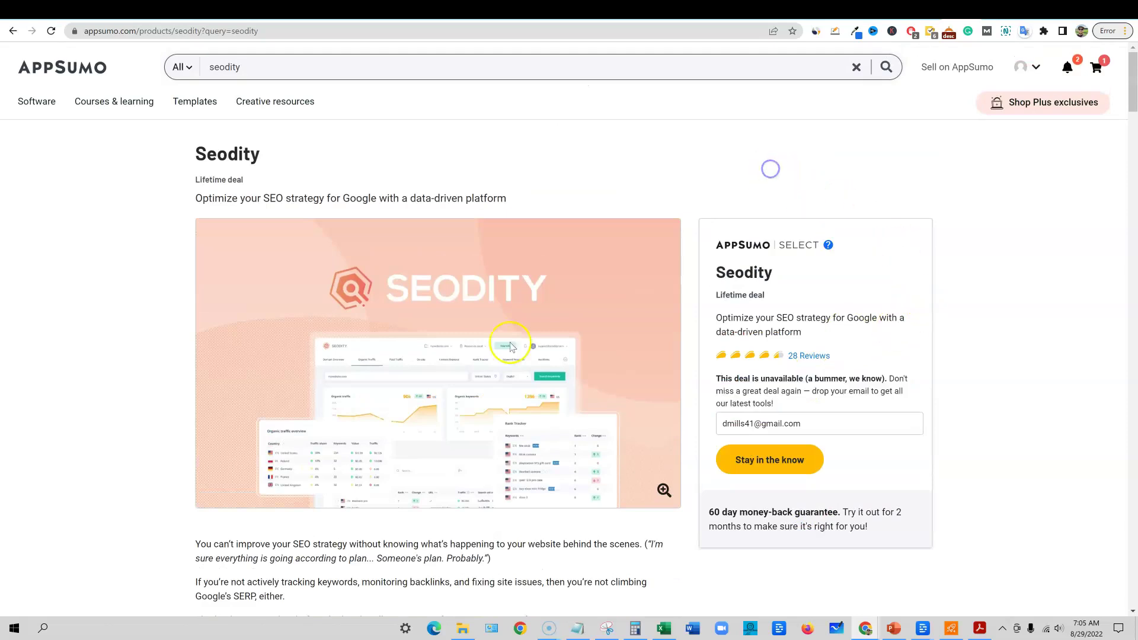
Check the Similarweb traffic data for seodity.com and for the Ubersuggest page on neilpatel.com
{"action": "left_click", "coordinate": [972, 12]}
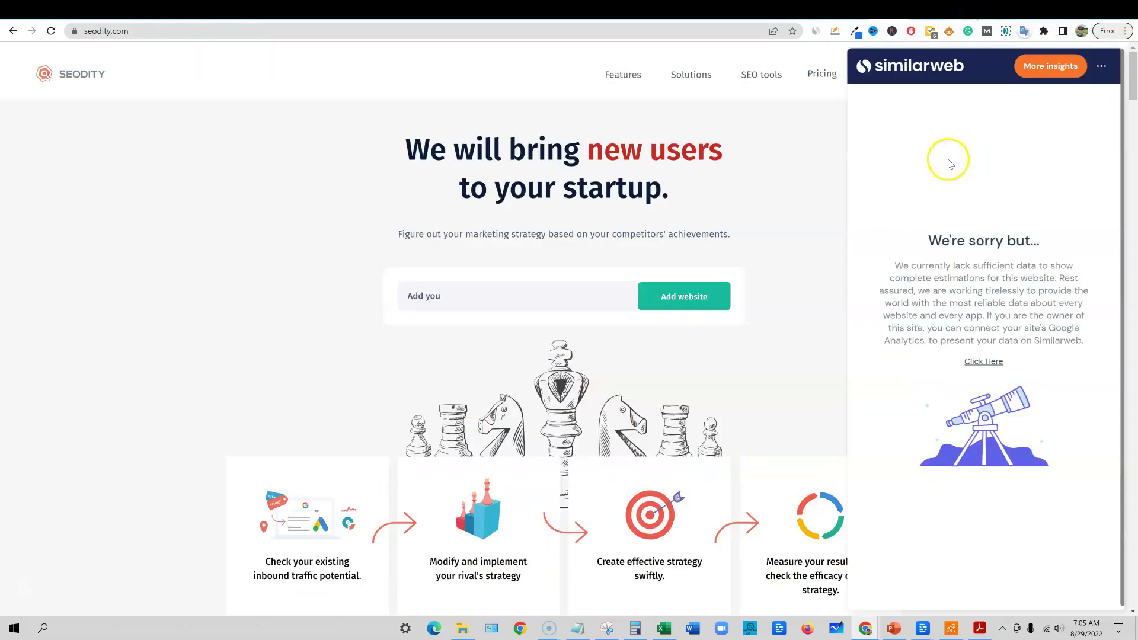
{"action": "left_click", "coordinate": [485, 59]}
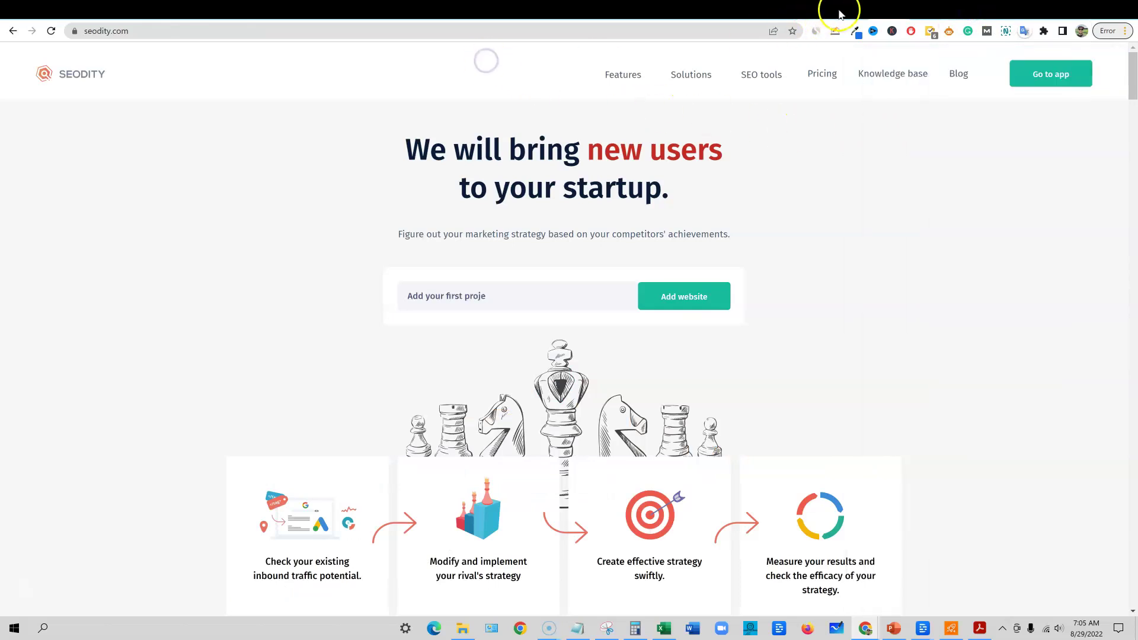
{"action": "left_click", "coordinate": [852, 12]}
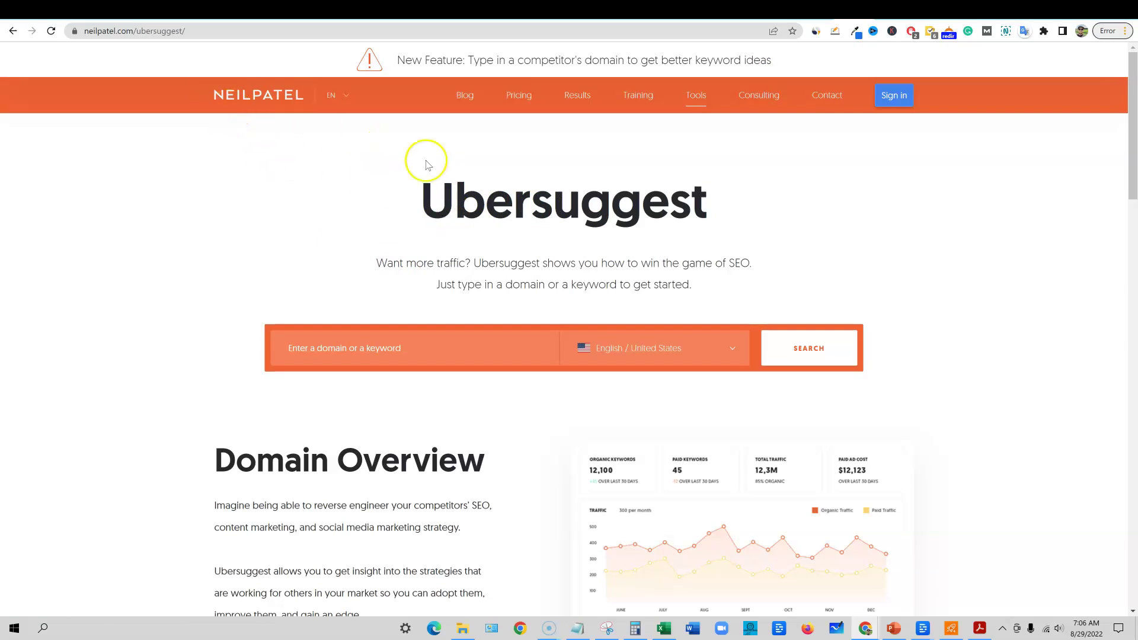
{"action": "left_click", "coordinate": [815, 31]}
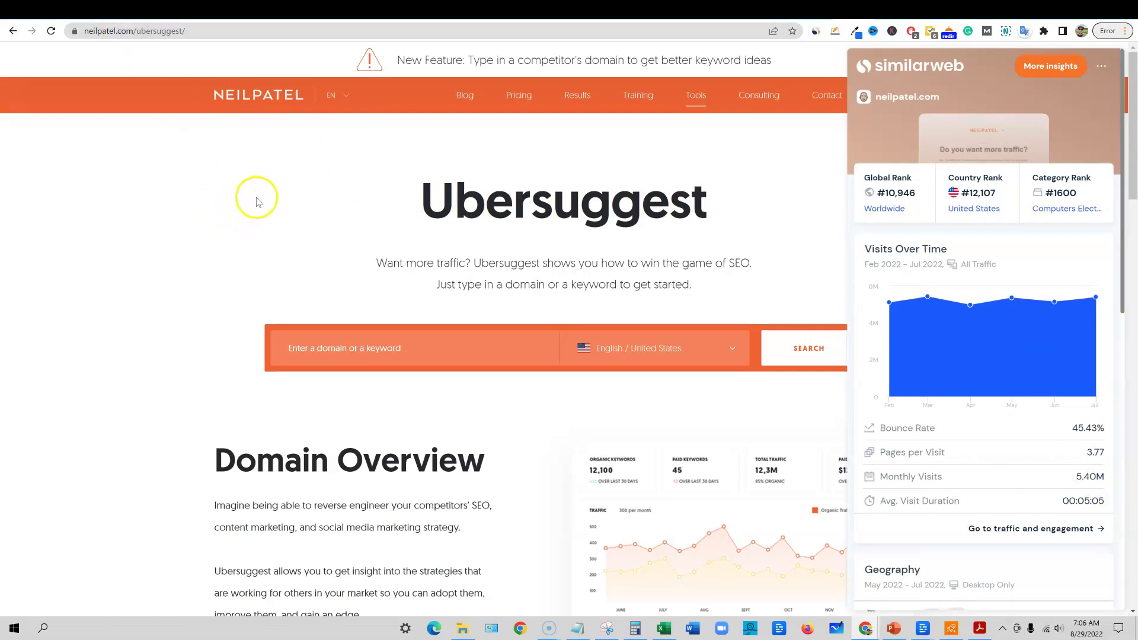
{"action": "left_click", "coordinate": [302, 190]}
Return to the Seodity homepage, recheck its Similarweb data and copy the site's web address
{"action": "left_click", "coordinate": [891, 15]}
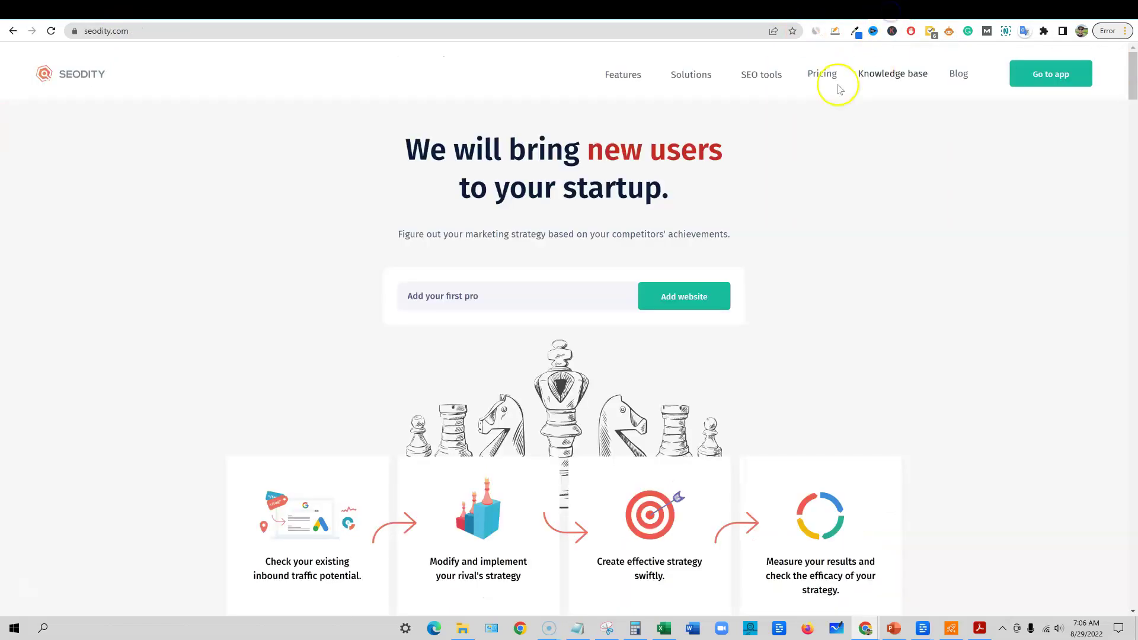
{"action": "left_click", "coordinate": [817, 31]}
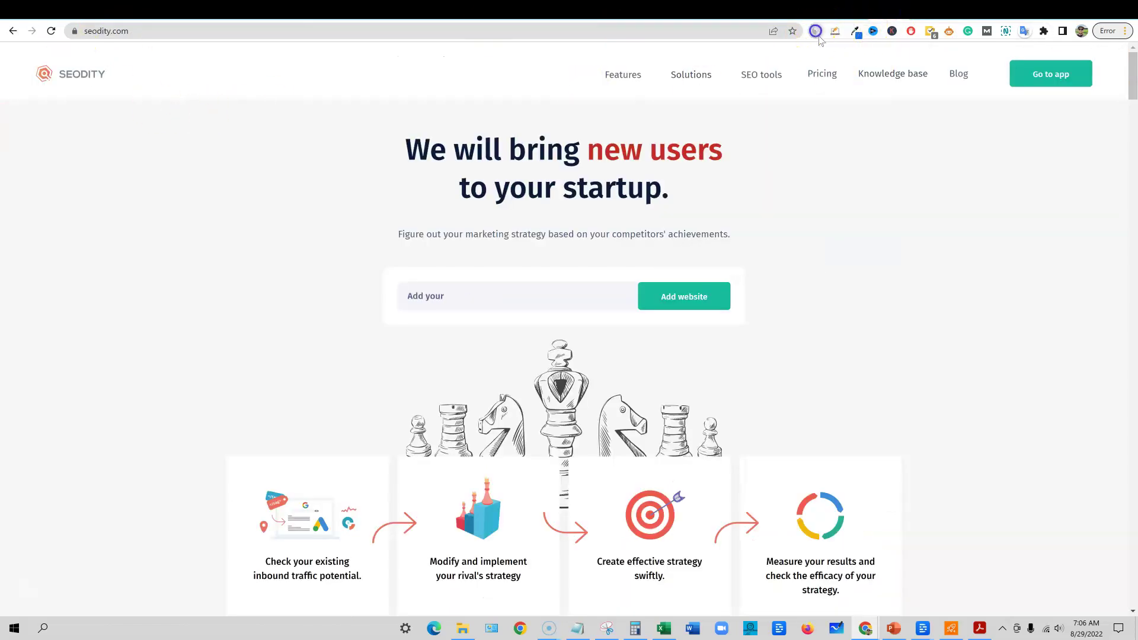
{"action": "left_click", "coordinate": [305, 148]}
{"action": "left_click", "coordinate": [71, 30]}
{"action": "key", "text": "ctrl+c"}
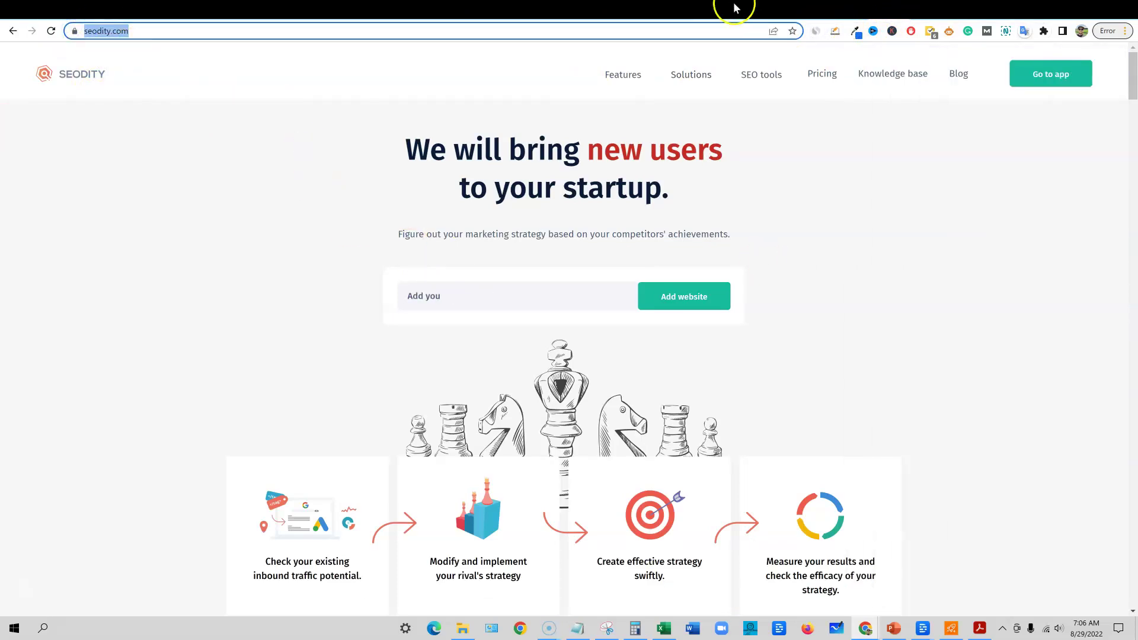
{"action": "left_click", "coordinate": [987, 10]}
{"action": "left_click", "coordinate": [662, 32]}
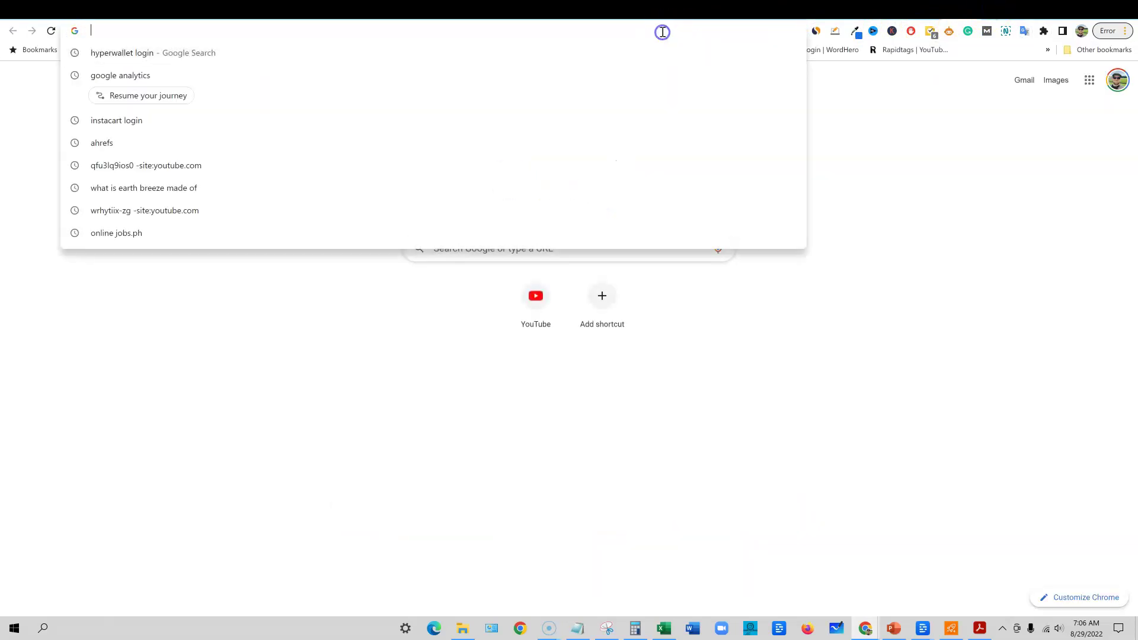
{"action": "type", "text": "simi"}
{"action": "key", "text": "Return"}
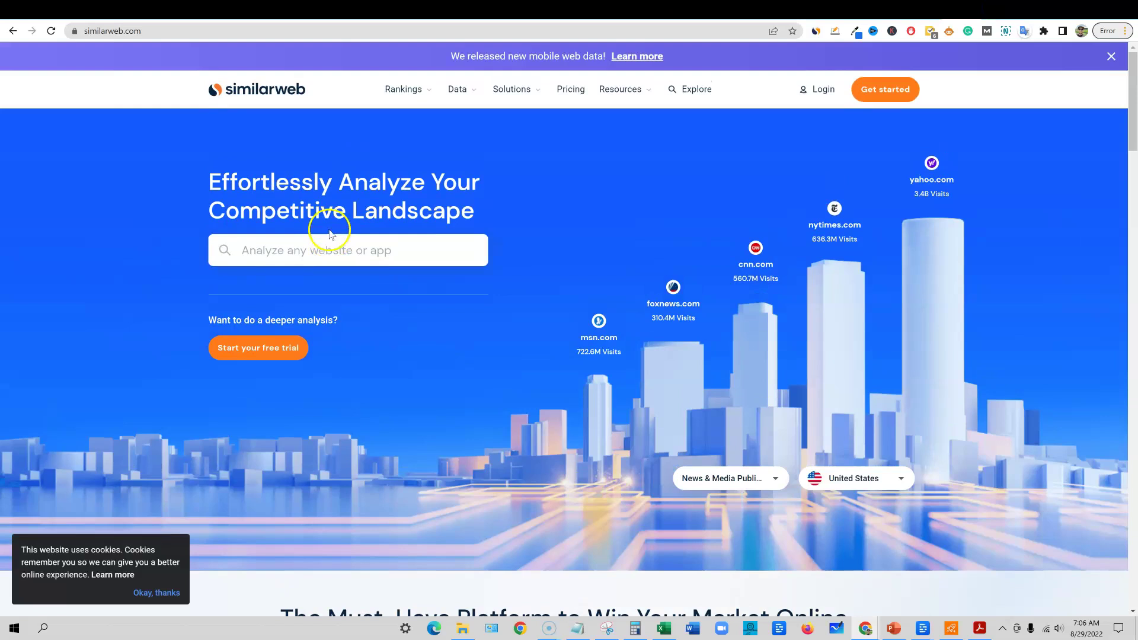
{"action": "left_click", "coordinate": [328, 251]}
{"action": "key", "text": "ctrl+v"}
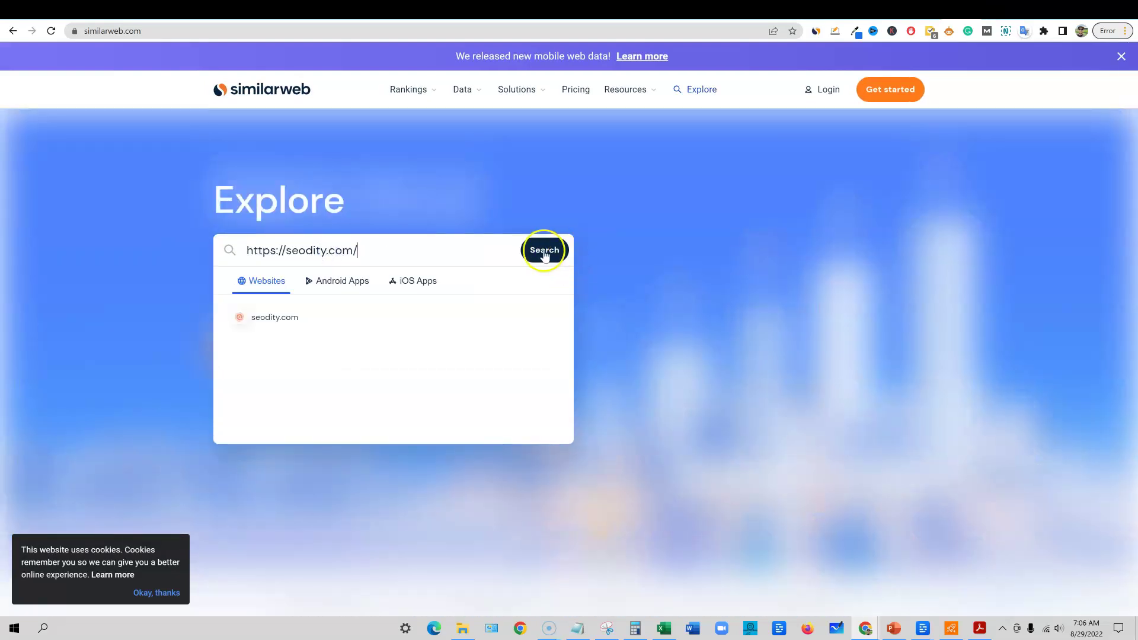
{"action": "left_click", "coordinate": [599, 396]}
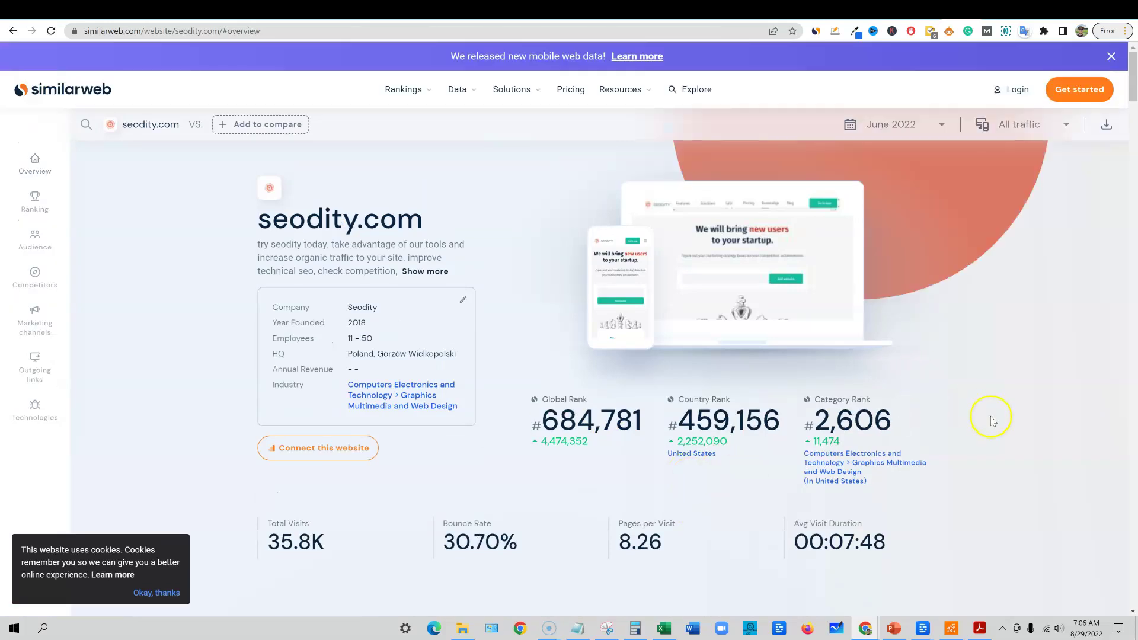
Examine total visits, ranking trend and similarly ranked sites in the seodity.com traffic overview
{"action": "scroll", "coordinate": [910, 479], "scroll_direction": "down", "scroll_amount": 1}
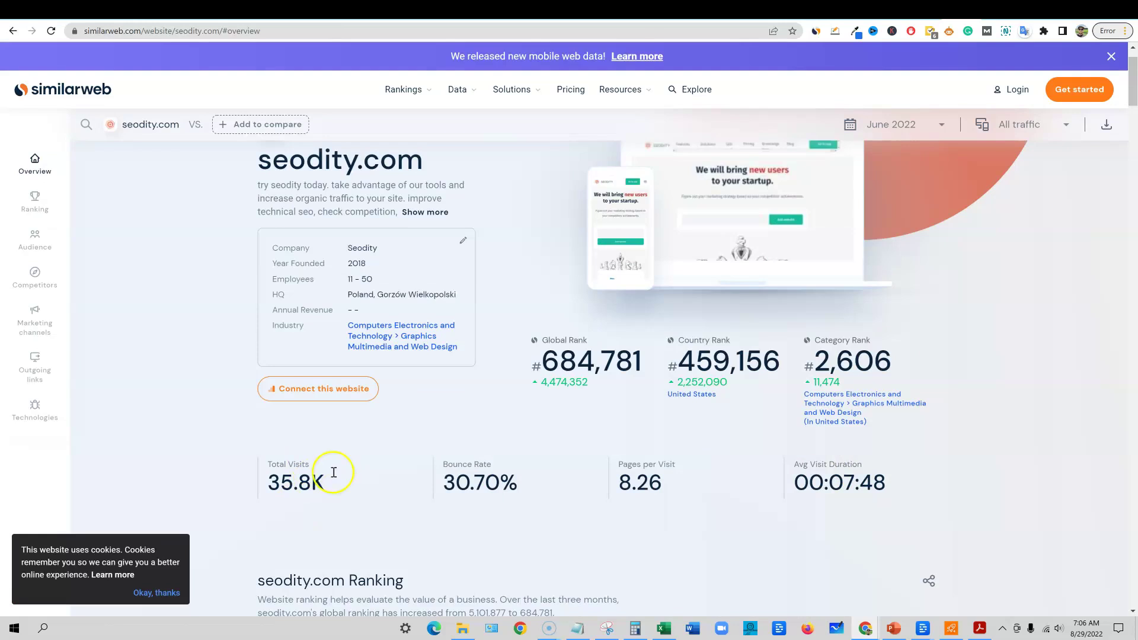
{"action": "scroll", "coordinate": [366, 497], "scroll_direction": "down", "scroll_amount": 4}
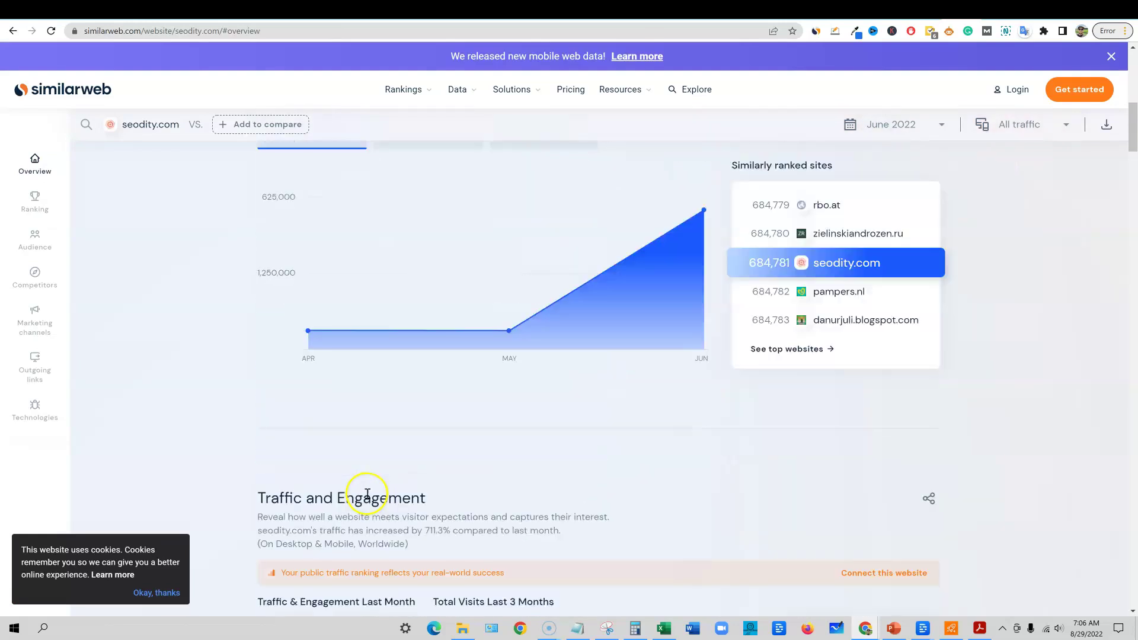
{"action": "scroll", "coordinate": [368, 497], "scroll_direction": "up", "scroll_amount": 5}
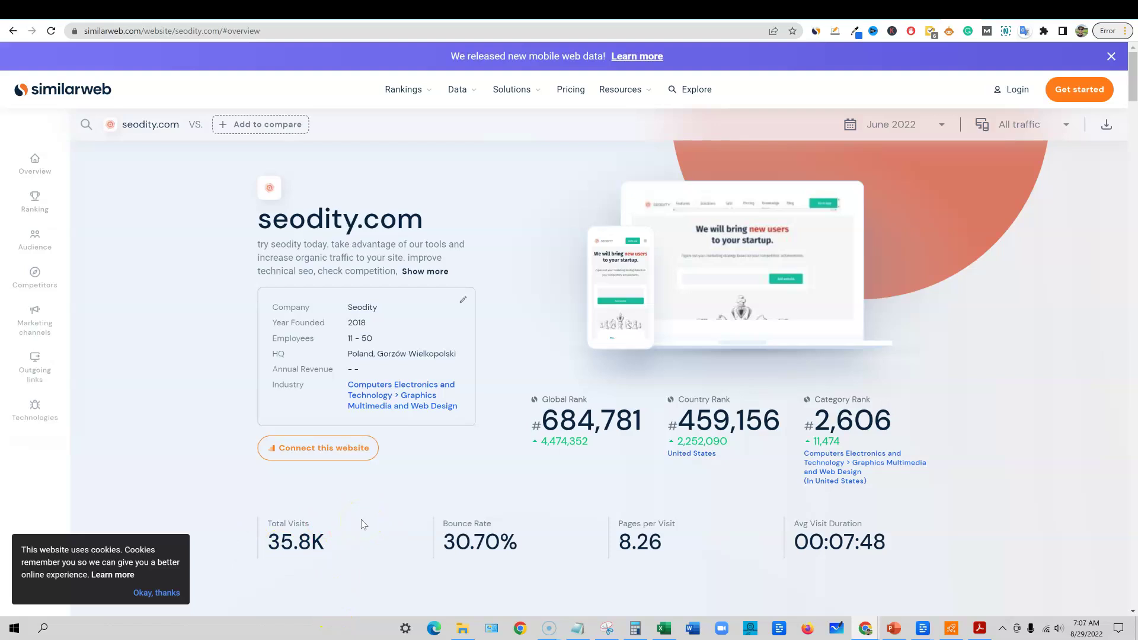
Return to the Ubersuggest homepage and open its pricing page
{"action": "left_click", "coordinate": [896, 123]}
{"action": "left_click", "coordinate": [835, 31]}
{"action": "left_click", "coordinate": [854, 115]}
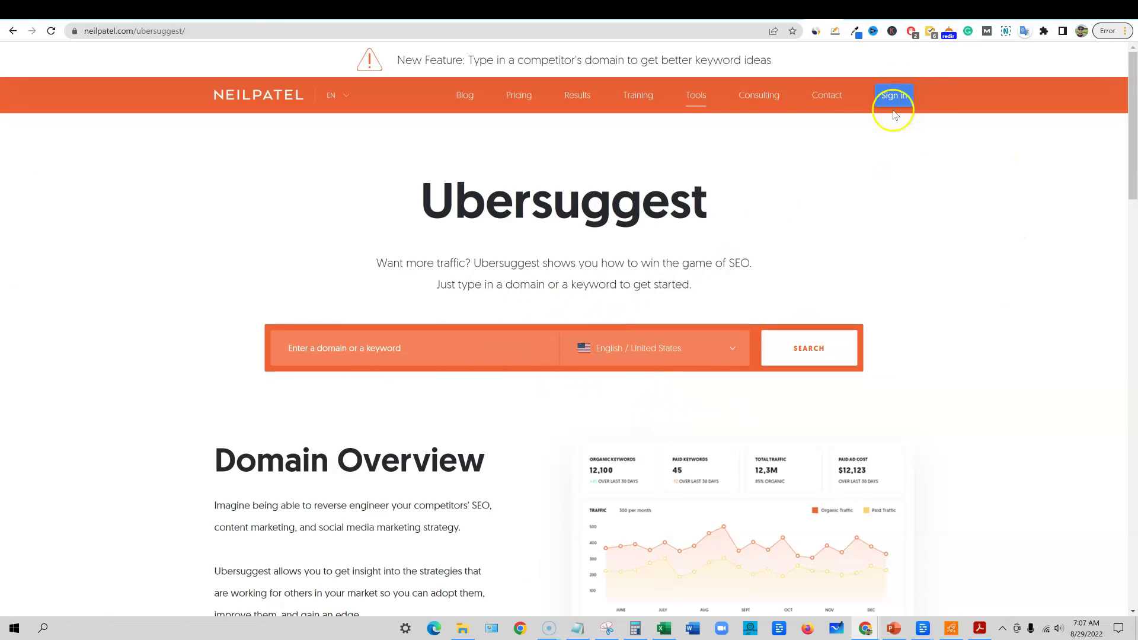
{"action": "left_click", "coordinate": [521, 95]}
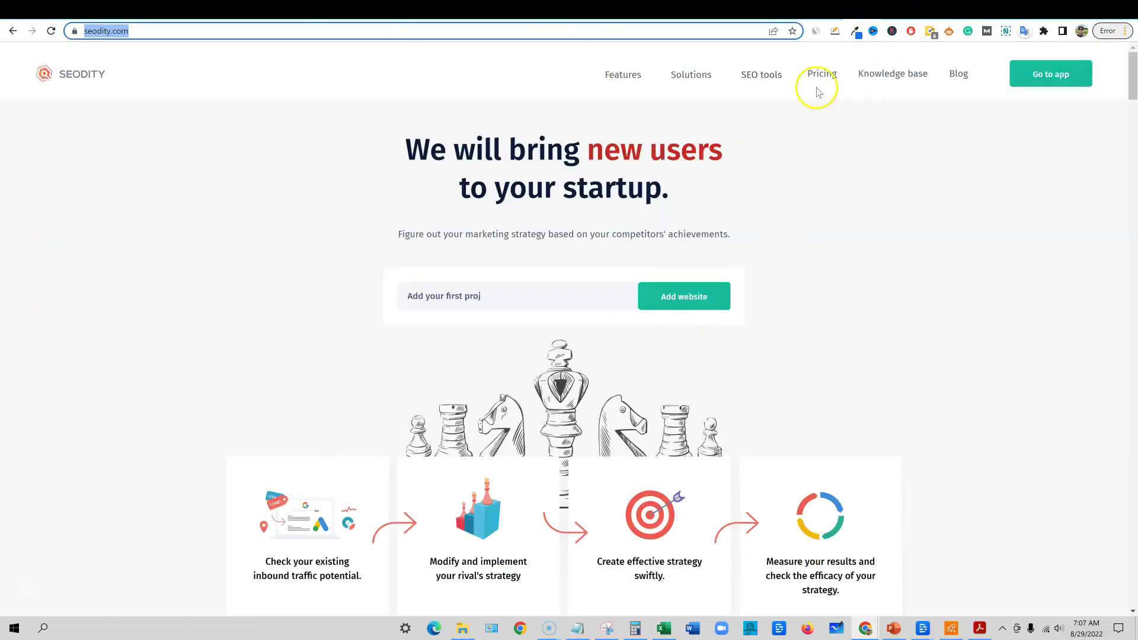
Open Seodity's monthly pricing plans and compare them with the Ubersuggest monthly plans
{"action": "left_click", "coordinate": [820, 78]}
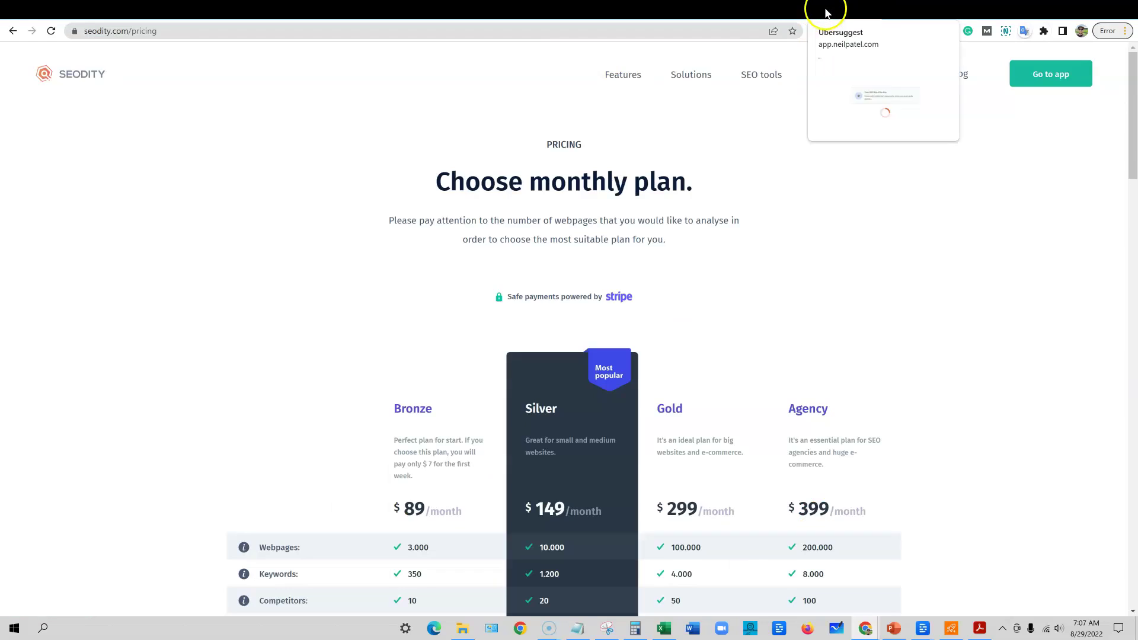
{"action": "left_click", "coordinate": [827, 13]}
{"action": "scroll", "coordinate": [884, 437], "scroll_direction": "down", "scroll_amount": 2}
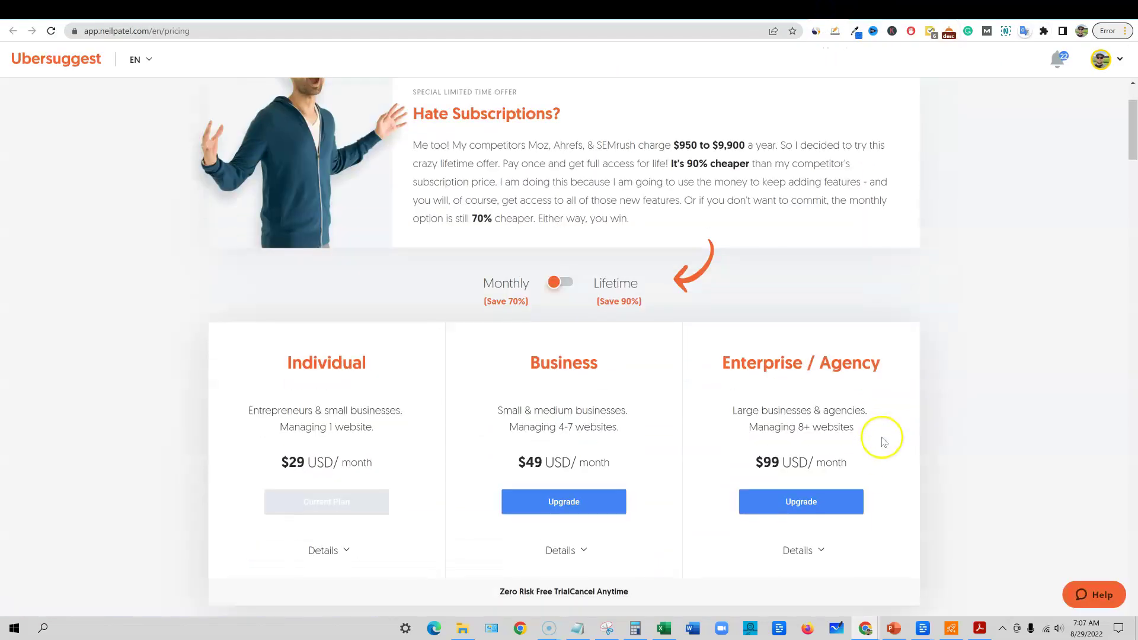
{"action": "scroll", "coordinate": [884, 442], "scroll_direction": "up", "scroll_amount": 2}
{"action": "scroll", "coordinate": [602, 399], "scroll_direction": "down", "scroll_amount": 2}
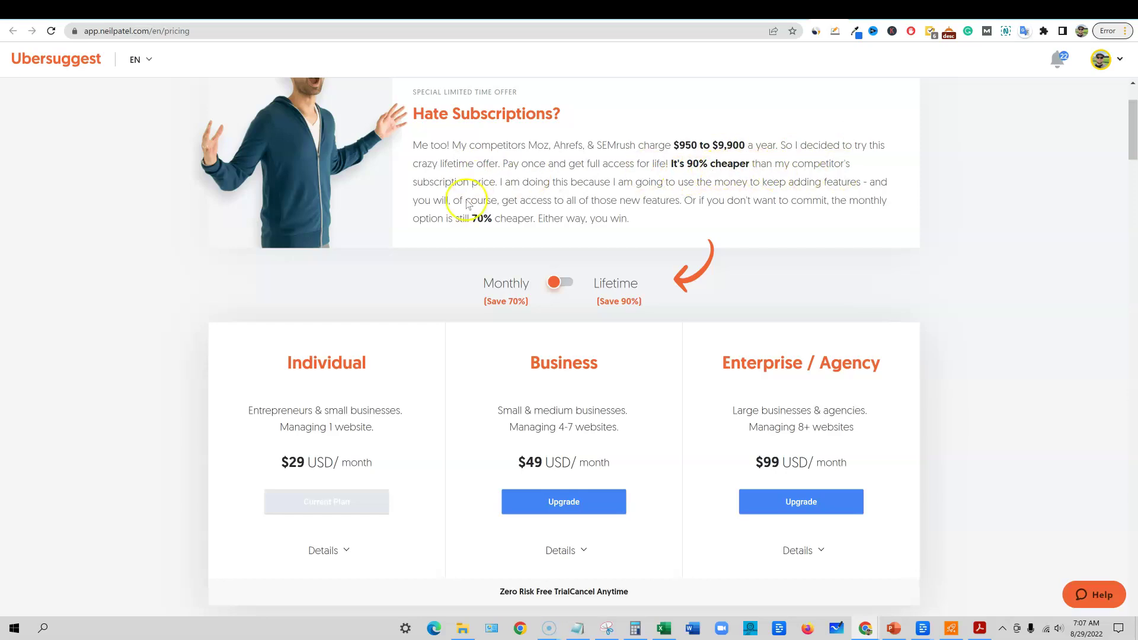
Show the Ubersuggest plans with Lifetime pricing and examine the Individual, Business and Enterprise / Agency offers
{"action": "left_click", "coordinate": [560, 282]}
{"action": "scroll", "coordinate": [549, 433], "scroll_direction": "down", "scroll_amount": 1}
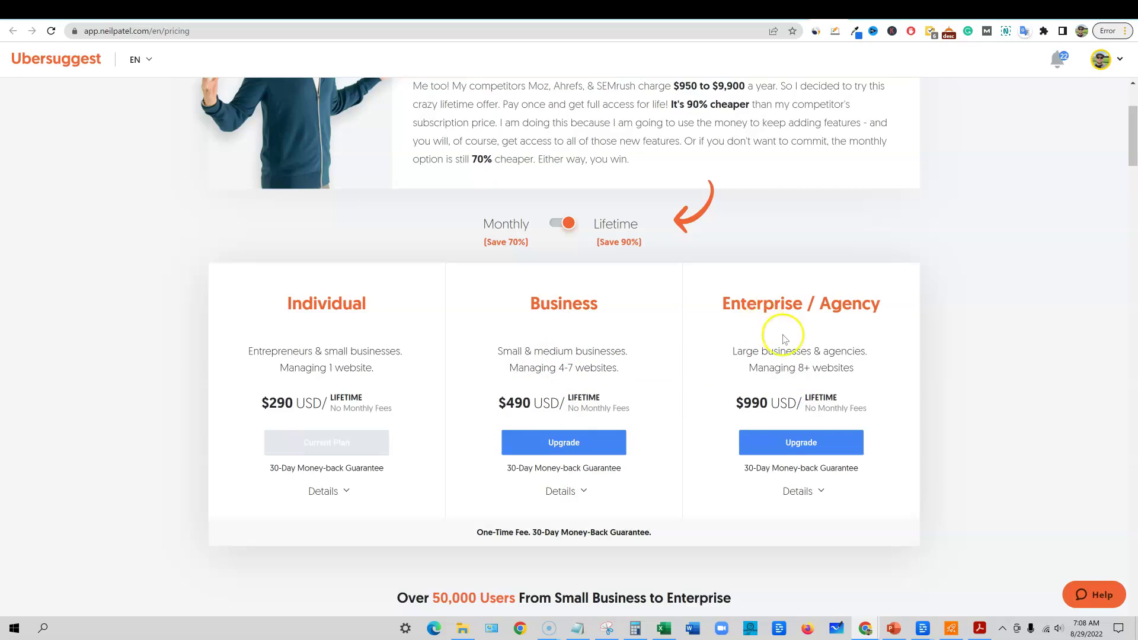
{"action": "scroll", "coordinate": [777, 344], "scroll_direction": "down", "scroll_amount": 1}
{"action": "scroll", "coordinate": [782, 342], "scroll_direction": "up", "scroll_amount": 1}
{"action": "scroll", "coordinate": [788, 363], "scroll_direction": "down", "scroll_amount": 1}
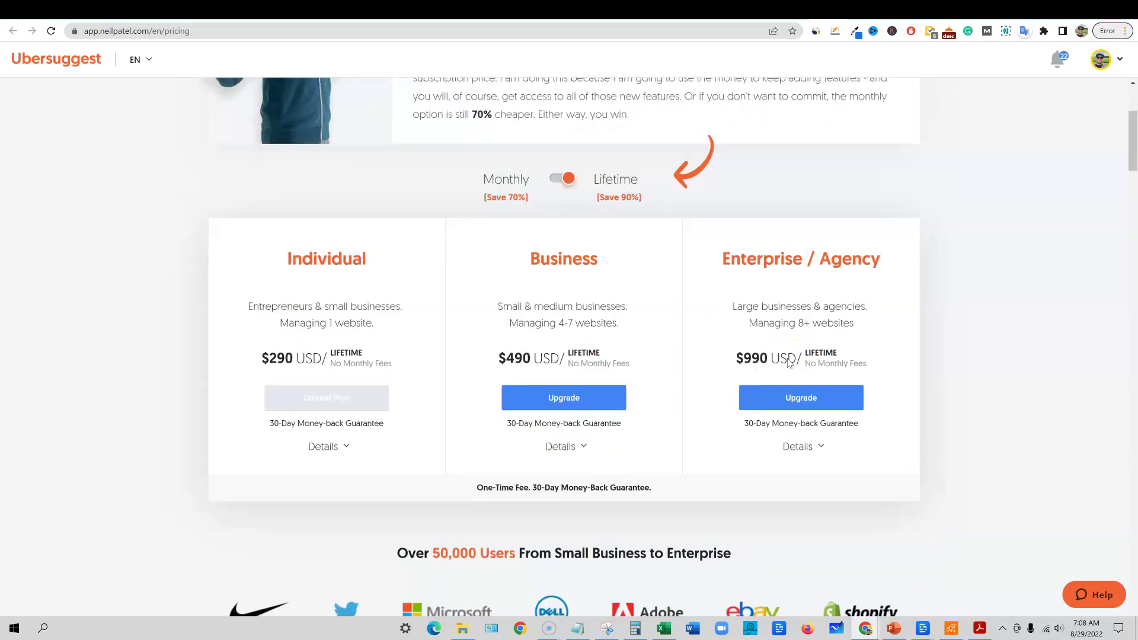
{"action": "scroll", "coordinate": [788, 363], "scroll_direction": "up", "scroll_amount": 1}
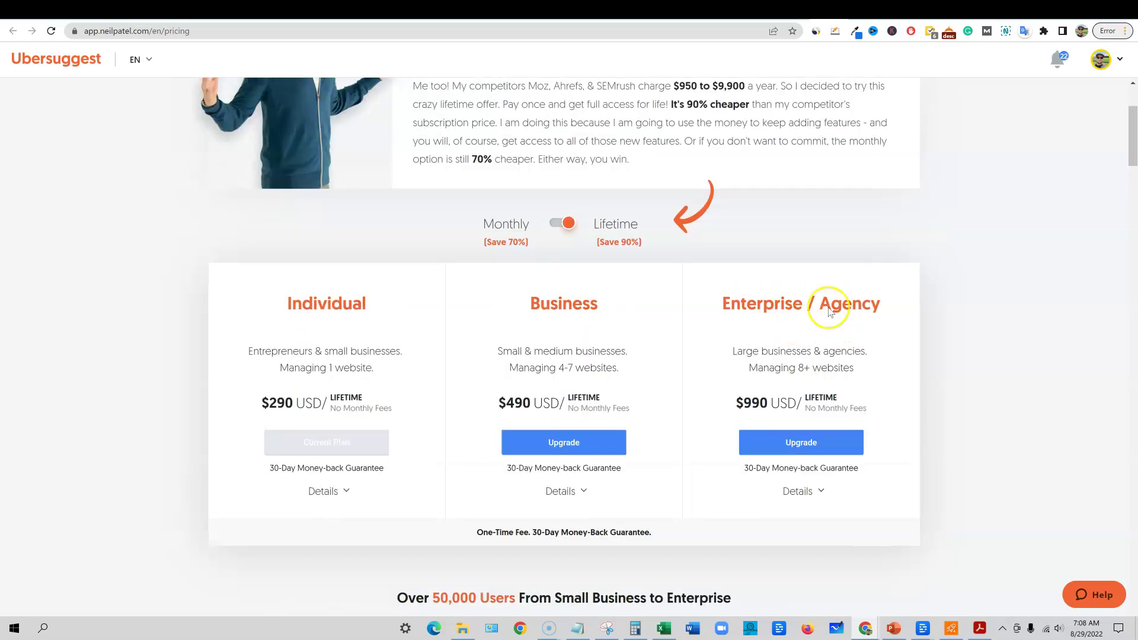
Look through the feature overview and the price comparison with Ahrefs, Semrush and Moz, and return to the plan cards
{"action": "scroll", "coordinate": [732, 506], "scroll_direction": "down", "scroll_amount": 10}
{"action": "scroll", "coordinate": [731, 511], "scroll_direction": "down", "scroll_amount": 15}
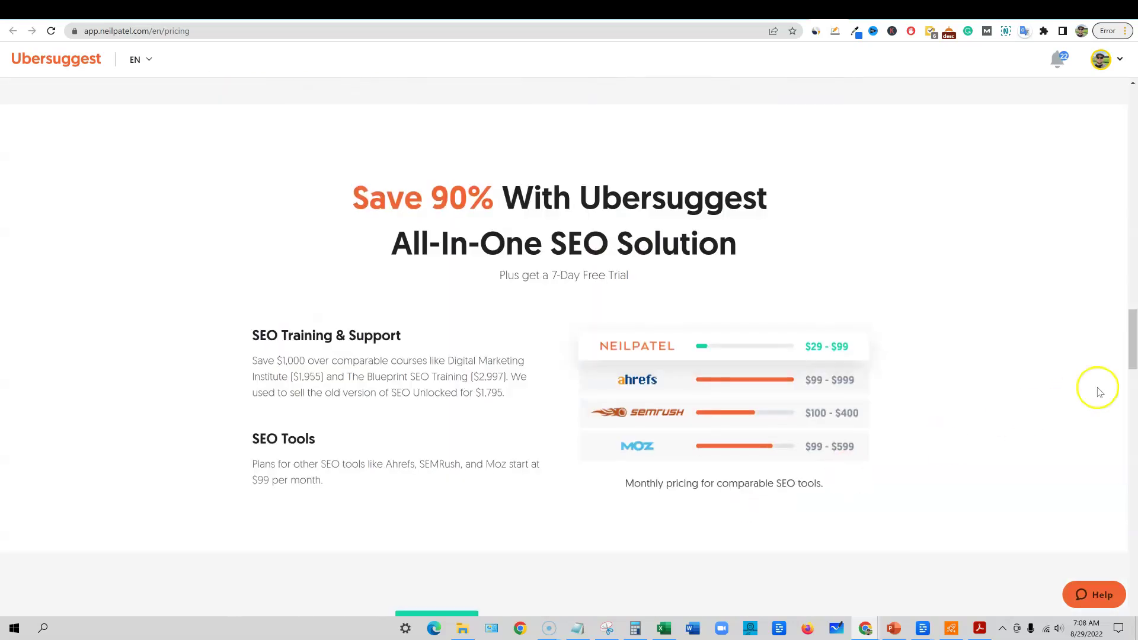
{"action": "scroll", "coordinate": [1103, 447], "scroll_direction": "down", "scroll_amount": 15}
{"action": "scroll", "coordinate": [1104, 371], "scroll_direction": "up", "scroll_amount": 20}
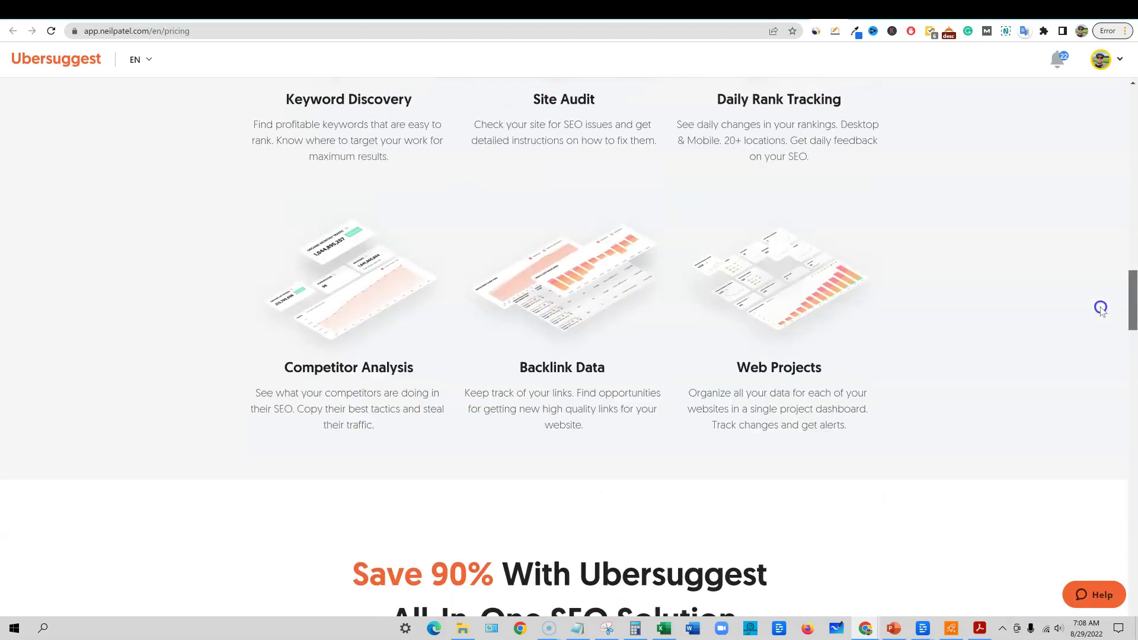
{"action": "scroll", "coordinate": [1101, 309], "scroll_direction": "down", "scroll_amount": 7}
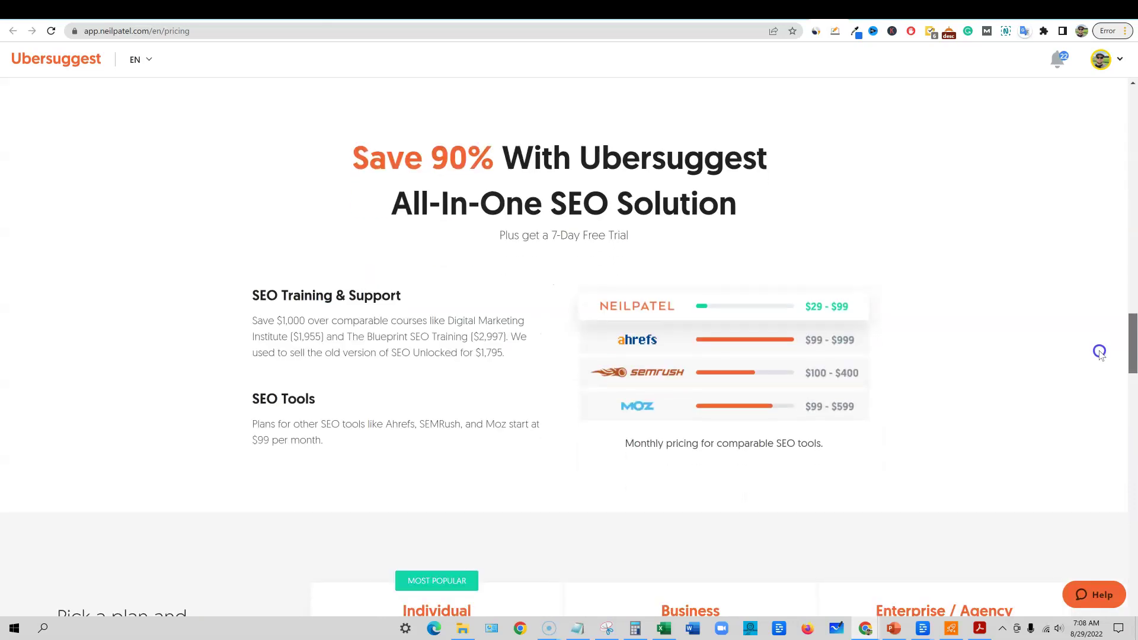
{"action": "left_click_drag", "start_coordinate": [1131, 350], "coordinate": [1132, 130]}
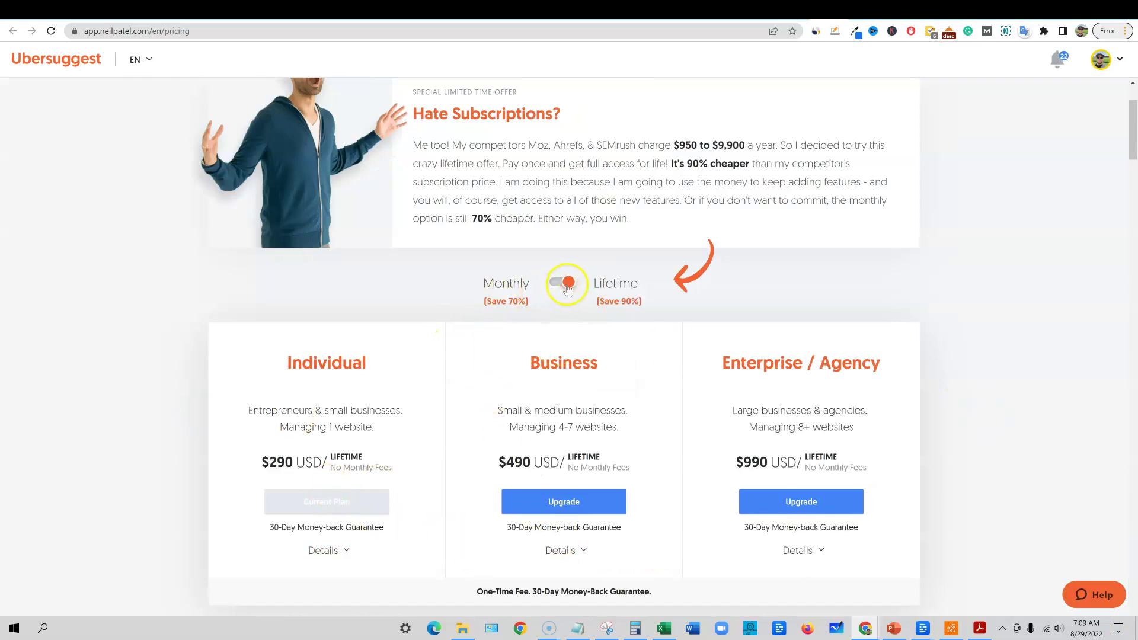
Set the Ubersuggest plans back to Monthly pricing and review the monthly cost of all three plans
{"action": "left_click", "coordinate": [568, 285]}
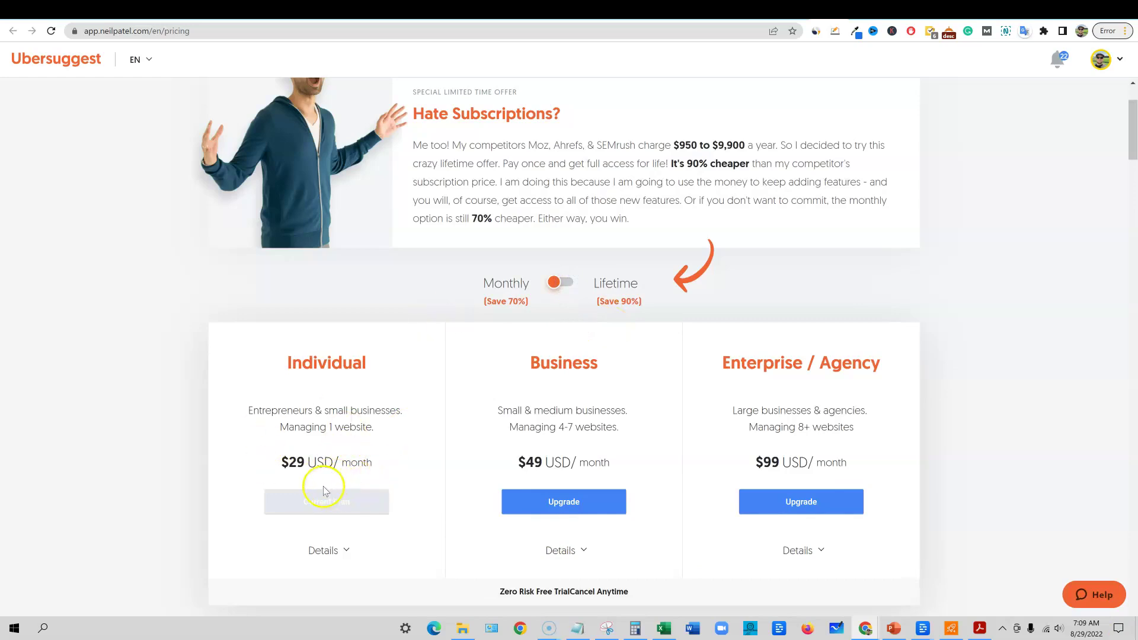
{"action": "scroll", "coordinate": [569, 498], "scroll_direction": "down", "scroll_amount": 1}
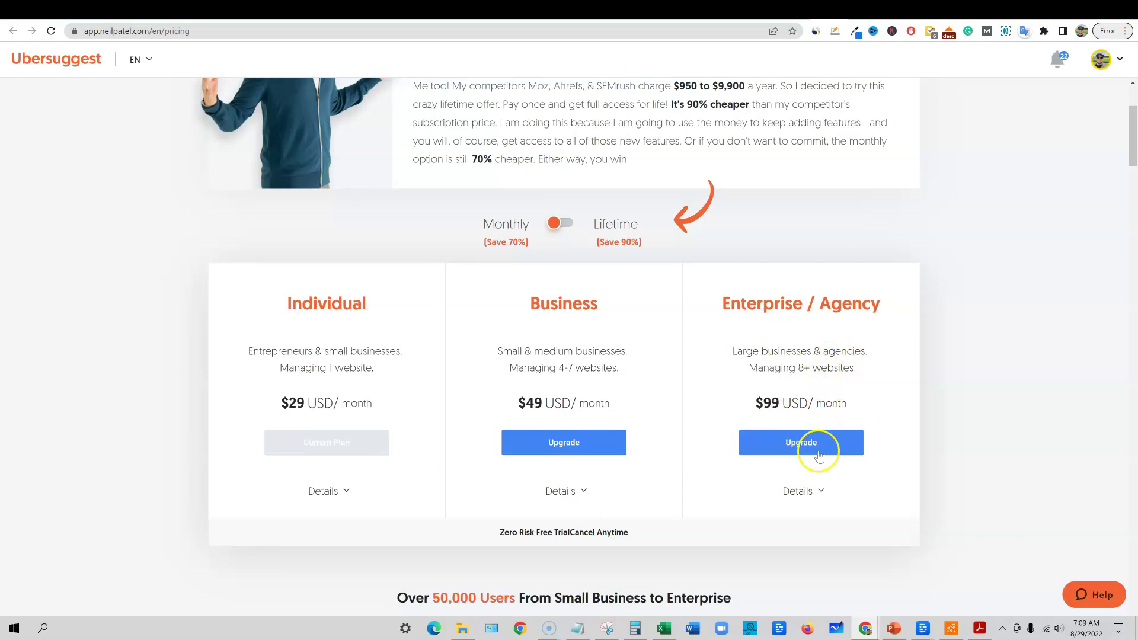
{"action": "scroll", "coordinate": [818, 457], "scroll_direction": "down", "scroll_amount": 3}
{"action": "scroll", "coordinate": [818, 455], "scroll_direction": "up", "scroll_amount": 3}
{"action": "left_click", "coordinate": [823, 398]}
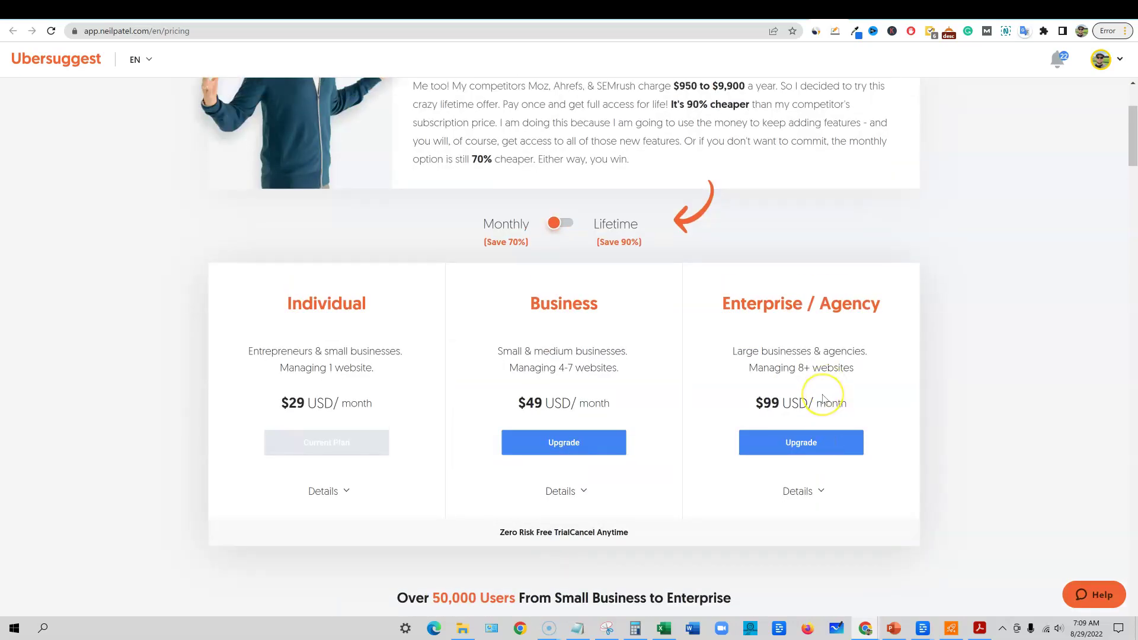
{"action": "scroll", "coordinate": [824, 398], "scroll_direction": "up", "scroll_amount": 1}
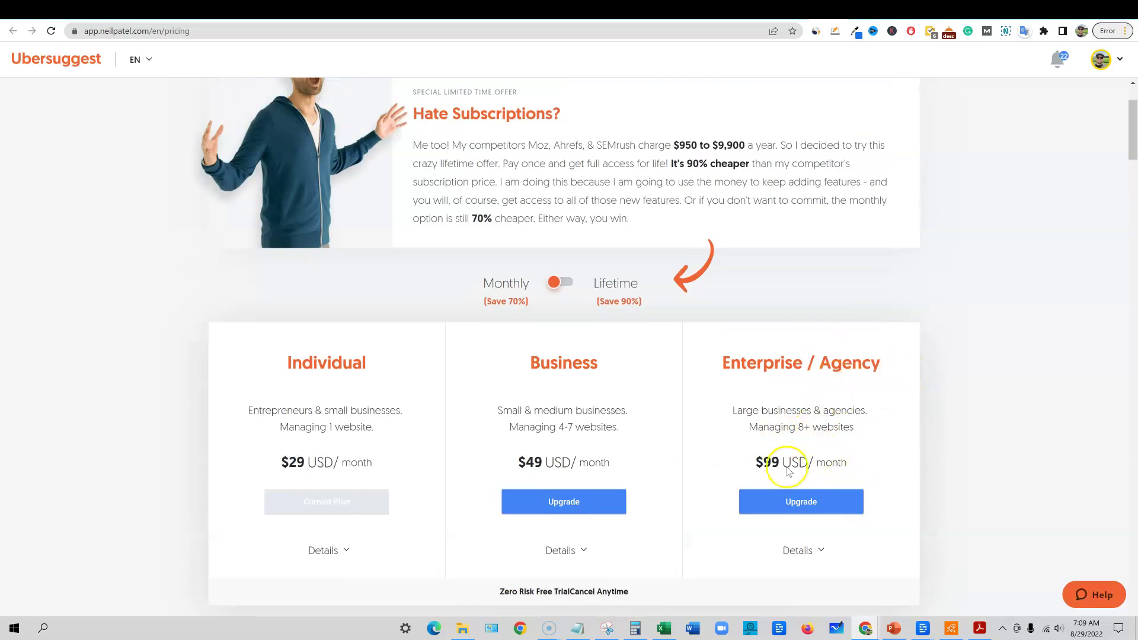
Switch the Ubersuggest plans to Lifetime pricing and review the one-time cost of the Individual, Business and Enterprise / Agency plans
{"action": "scroll", "coordinate": [795, 466], "scroll_direction": "up", "scroll_amount": 2}
{"action": "left_click", "coordinate": [613, 399]}
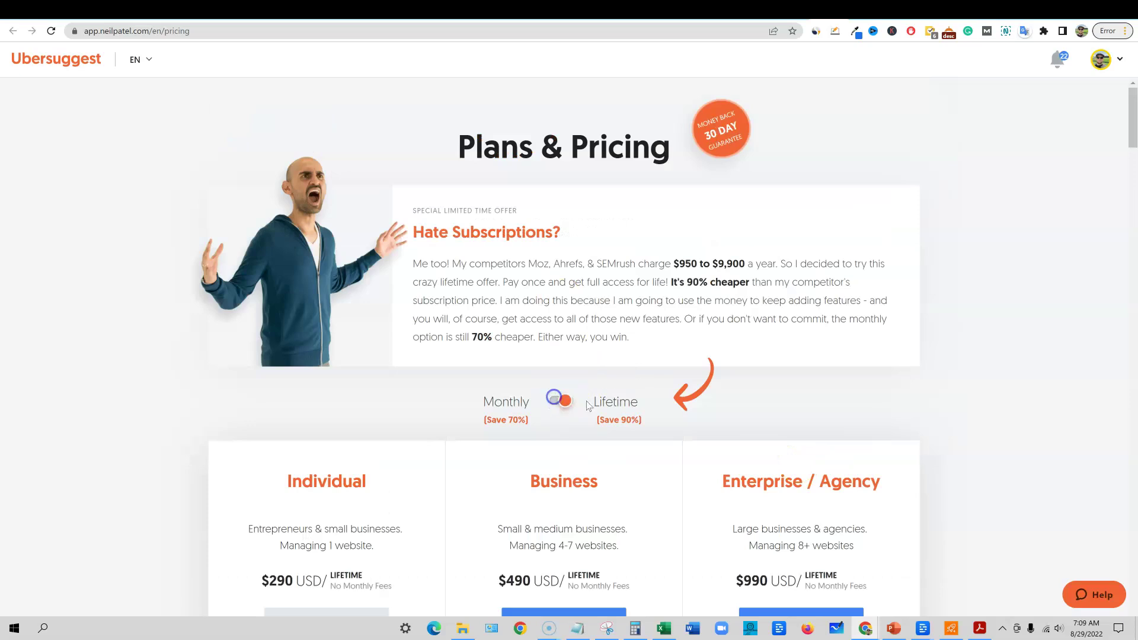
{"action": "scroll", "coordinate": [764, 509], "scroll_direction": "down", "scroll_amount": 3}
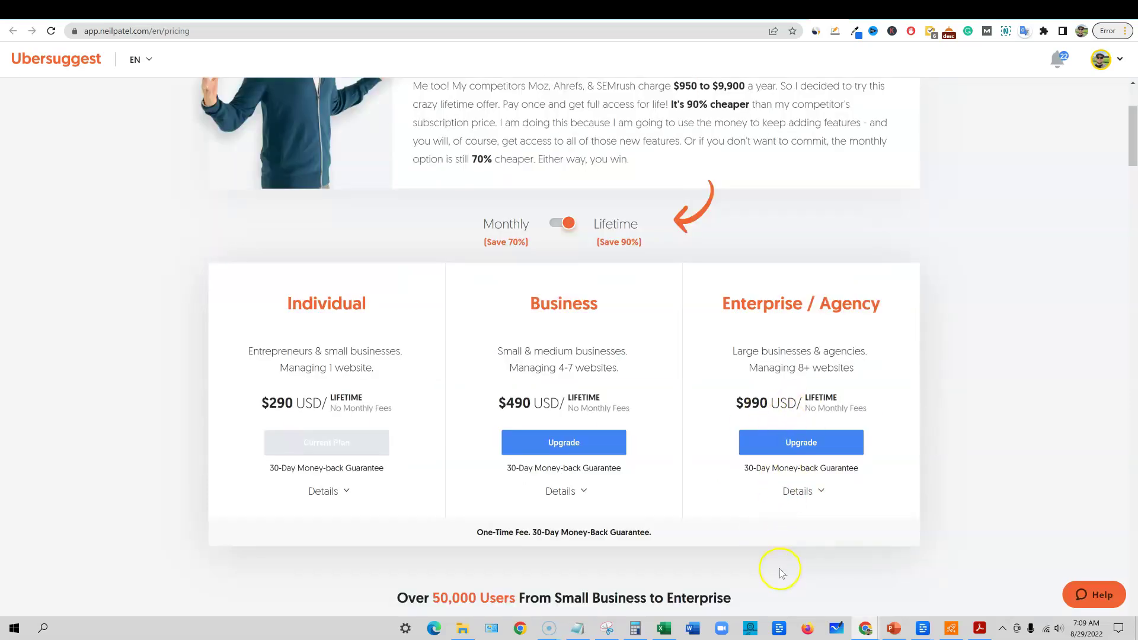
{"action": "scroll", "coordinate": [771, 563], "scroll_direction": "up", "scroll_amount": 3}
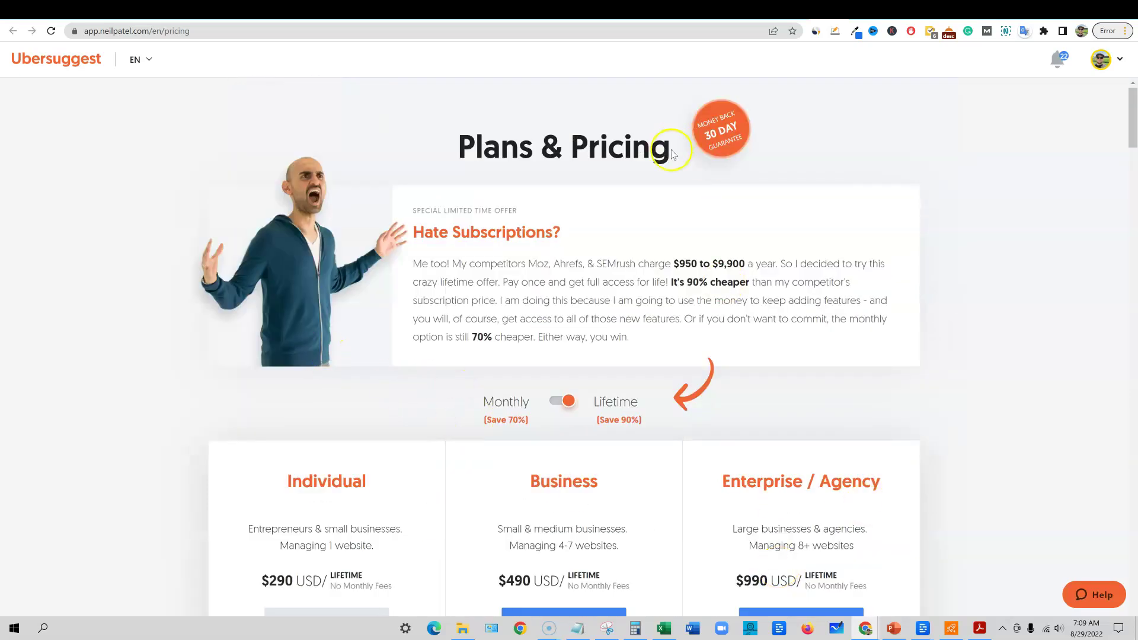
Return to Seodity's pricing page and examine the monthly prices and the webpage, keyword, competitor and backlink limits of its four plans
{"action": "left_click", "coordinate": [743, 5]}
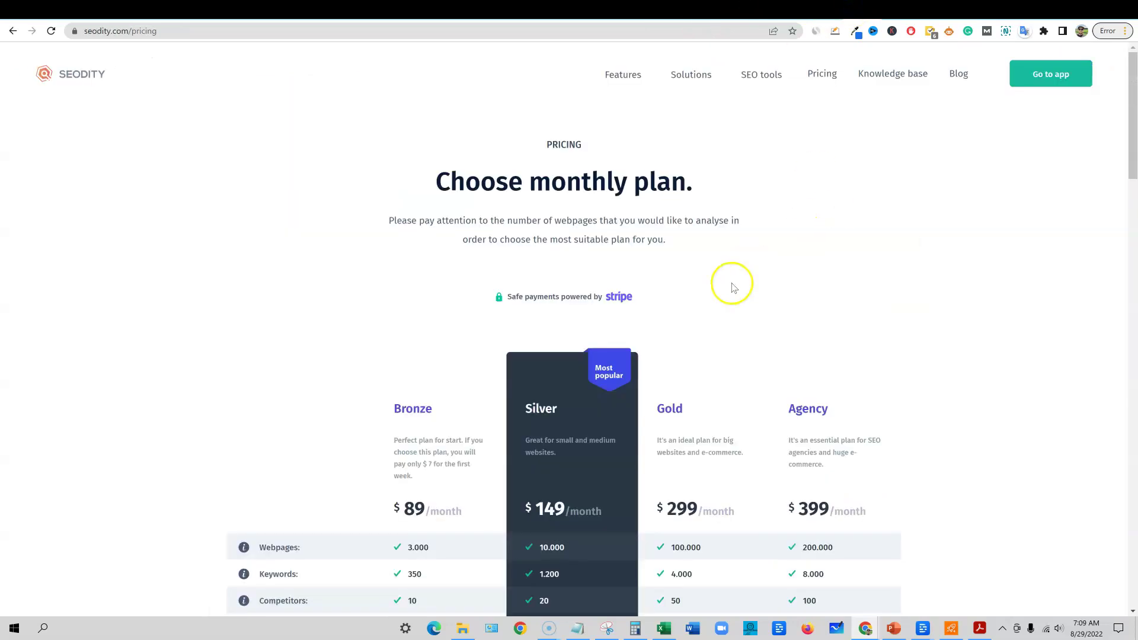
{"action": "scroll", "coordinate": [731, 279], "scroll_direction": "down", "scroll_amount": 4}
{"action": "scroll", "coordinate": [654, 302], "scroll_direction": "up", "scroll_amount": 3}
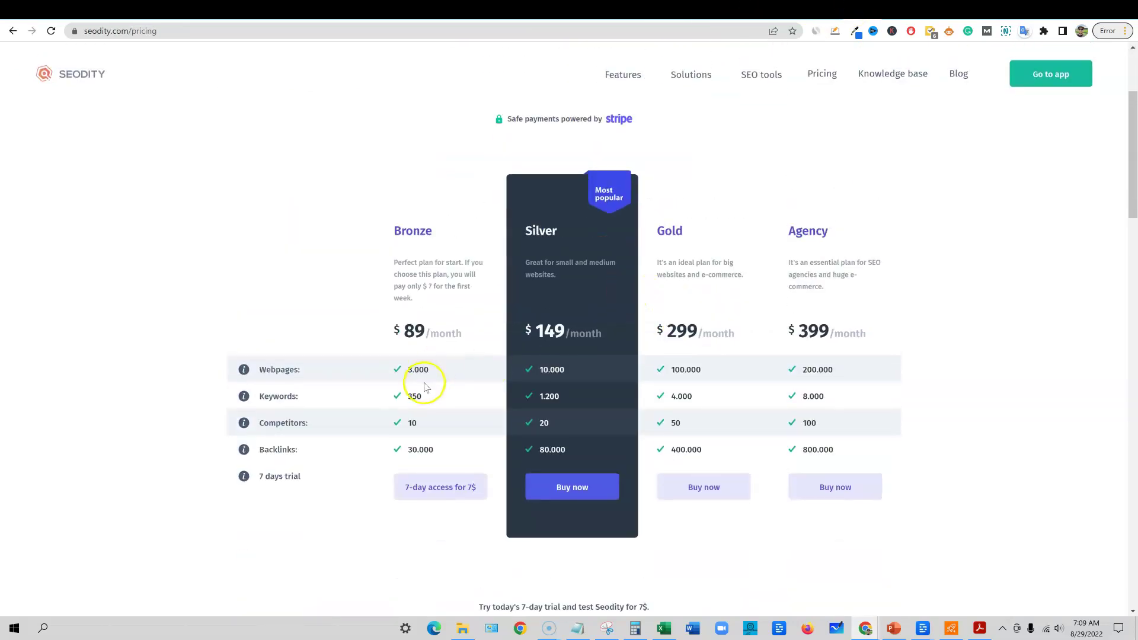
{"action": "scroll", "coordinate": [424, 382], "scroll_direction": "up", "scroll_amount": 1}
{"action": "scroll", "coordinate": [425, 385], "scroll_direction": "down", "scroll_amount": 3}
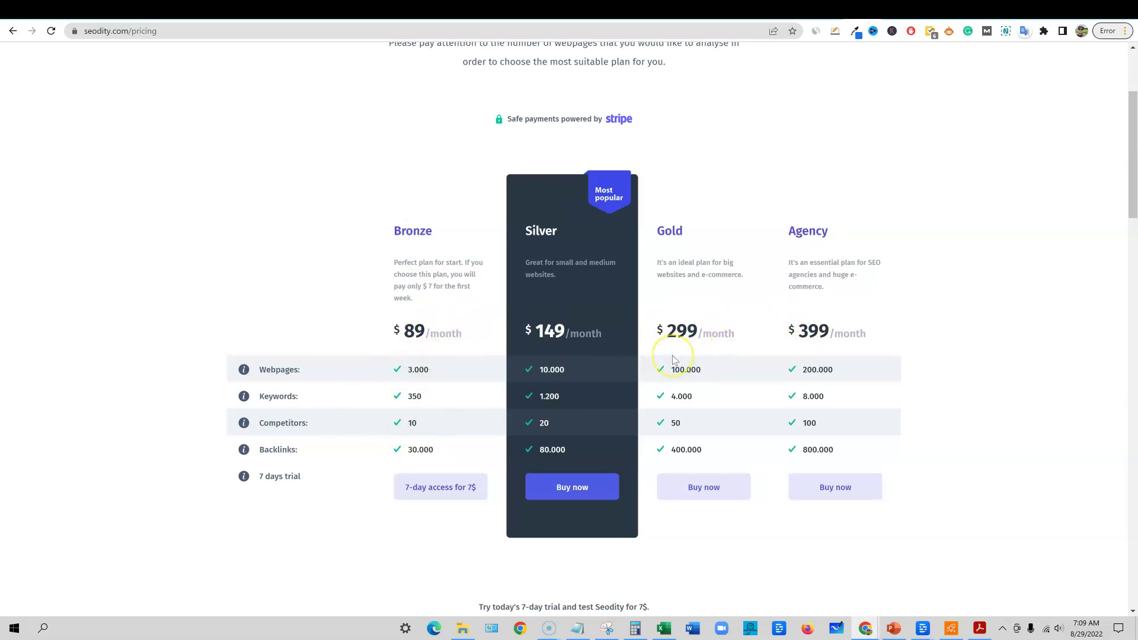
{"action": "scroll", "coordinate": [741, 344], "scroll_direction": "down", "scroll_amount": 4}
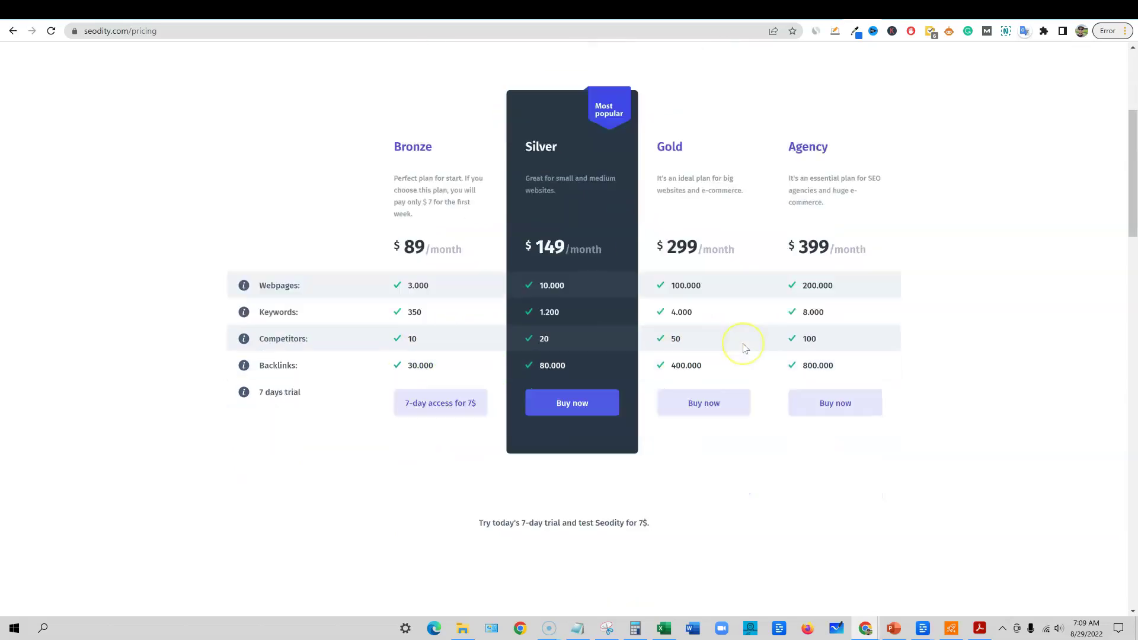
{"action": "scroll", "coordinate": [745, 349], "scroll_direction": "down", "scroll_amount": 4}
{"action": "scroll", "coordinate": [750, 346], "scroll_direction": "up", "scroll_amount": 8}
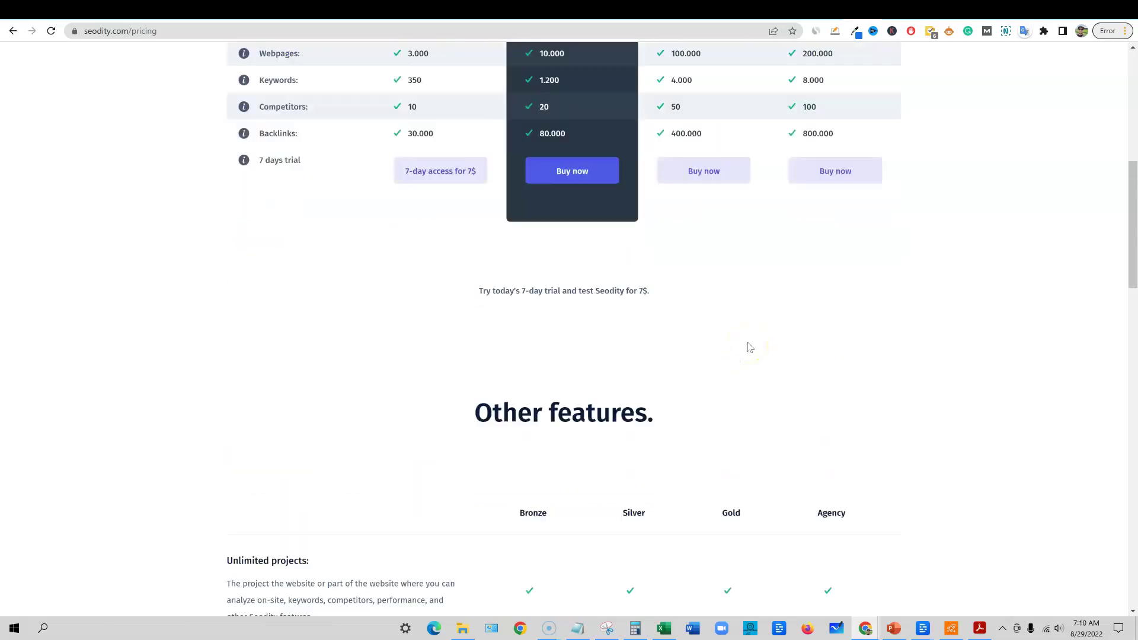
{"action": "scroll", "coordinate": [752, 308], "scroll_direction": "down", "scroll_amount": 1}
{"action": "scroll", "coordinate": [714, 307], "scroll_direction": "up", "scroll_amount": 1}
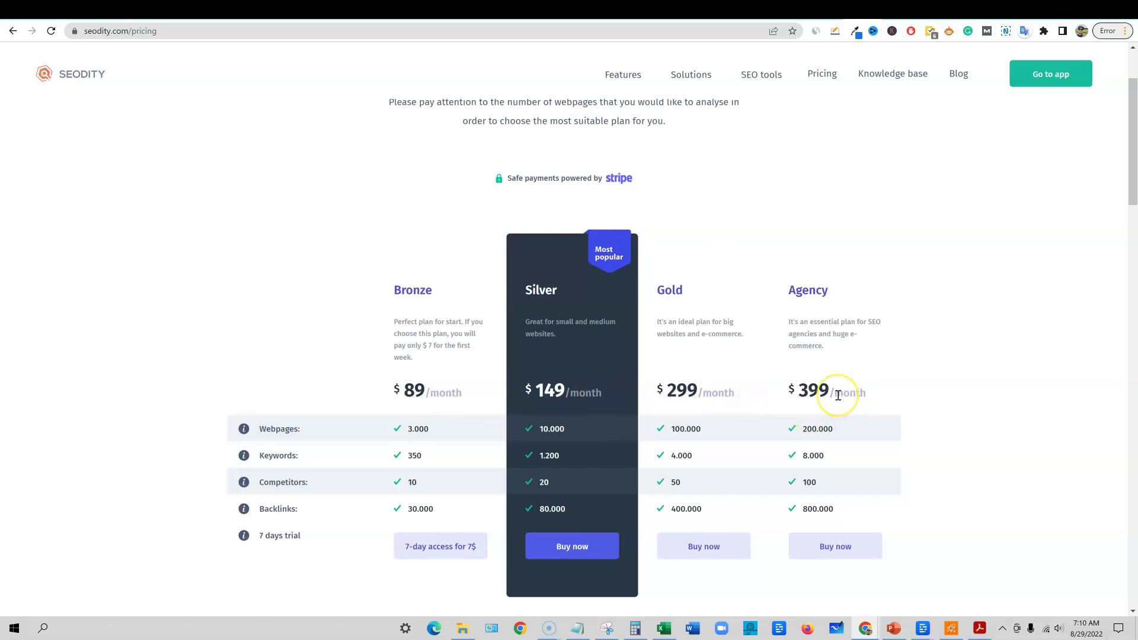
Look through Seodity's Other features comparison for all plans and return to the monthly price cards
{"action": "scroll", "coordinate": [838, 394], "scroll_direction": "up", "scroll_amount": 3}
{"action": "scroll", "coordinate": [703, 325], "scroll_direction": "down", "scroll_amount": 5}
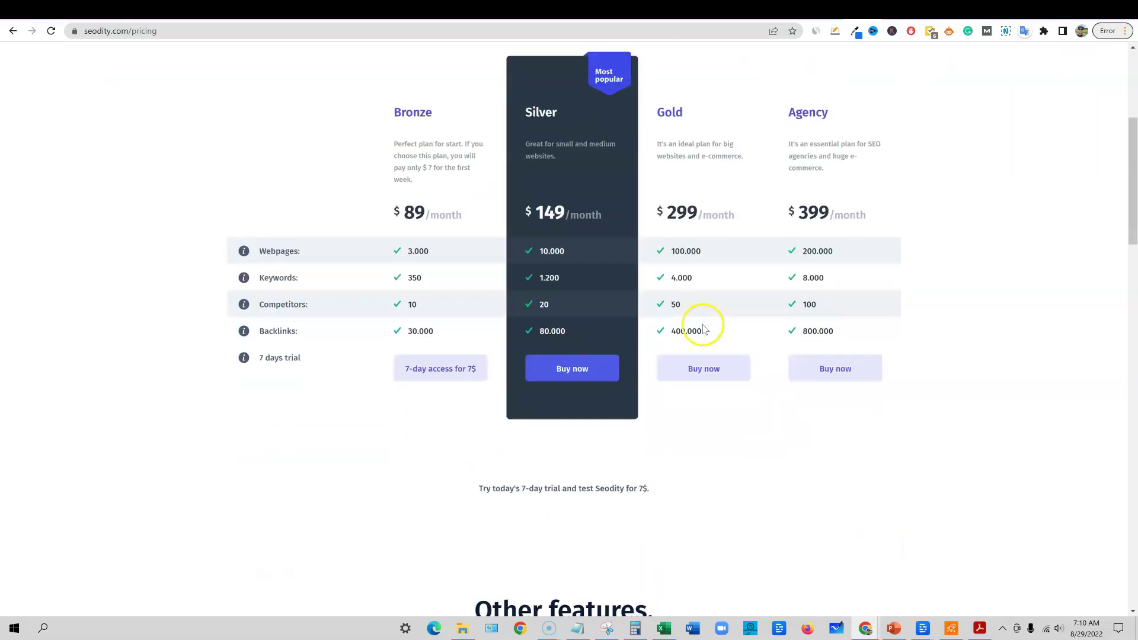
{"action": "scroll", "coordinate": [704, 330], "scroll_direction": "down", "scroll_amount": 15}
{"action": "scroll", "coordinate": [706, 329], "scroll_direction": "up", "scroll_amount": 4}
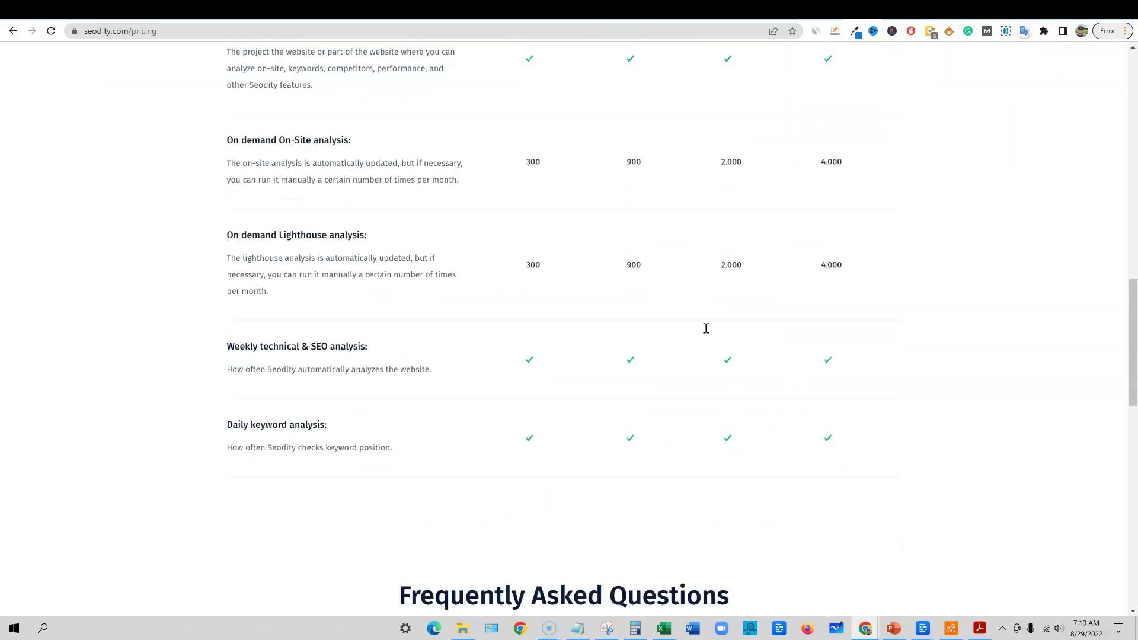
{"action": "scroll", "coordinate": [706, 328], "scroll_direction": "up", "scroll_amount": 14}
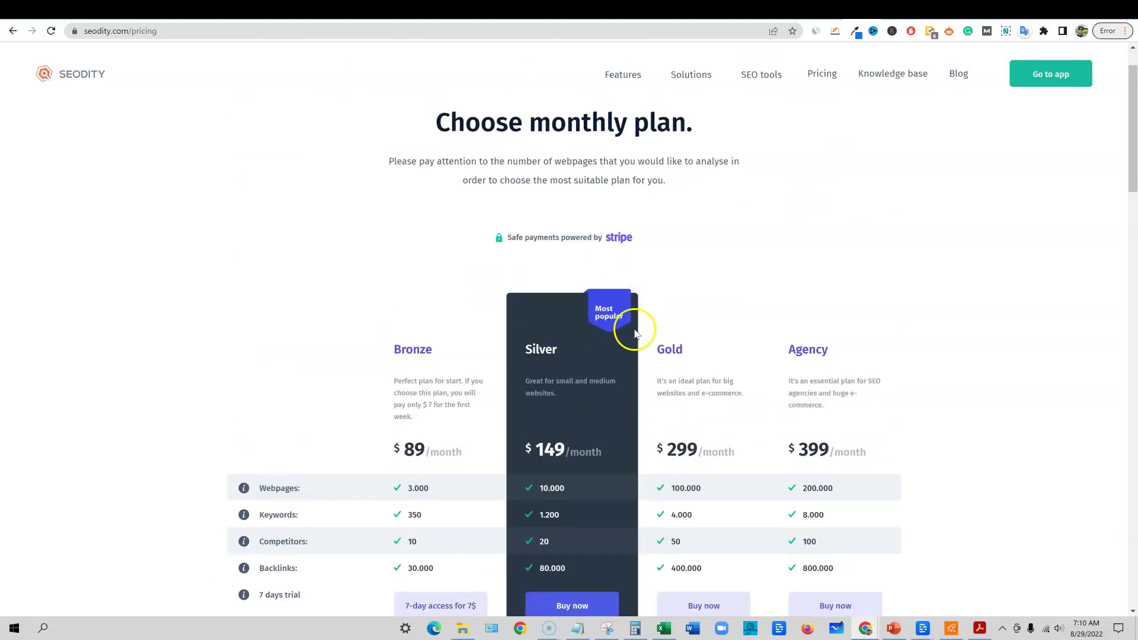
{"action": "scroll", "coordinate": [634, 332], "scroll_direction": "down", "scroll_amount": 2}
{"action": "scroll", "coordinate": [637, 326], "scroll_direction": "up", "scroll_amount": 1}
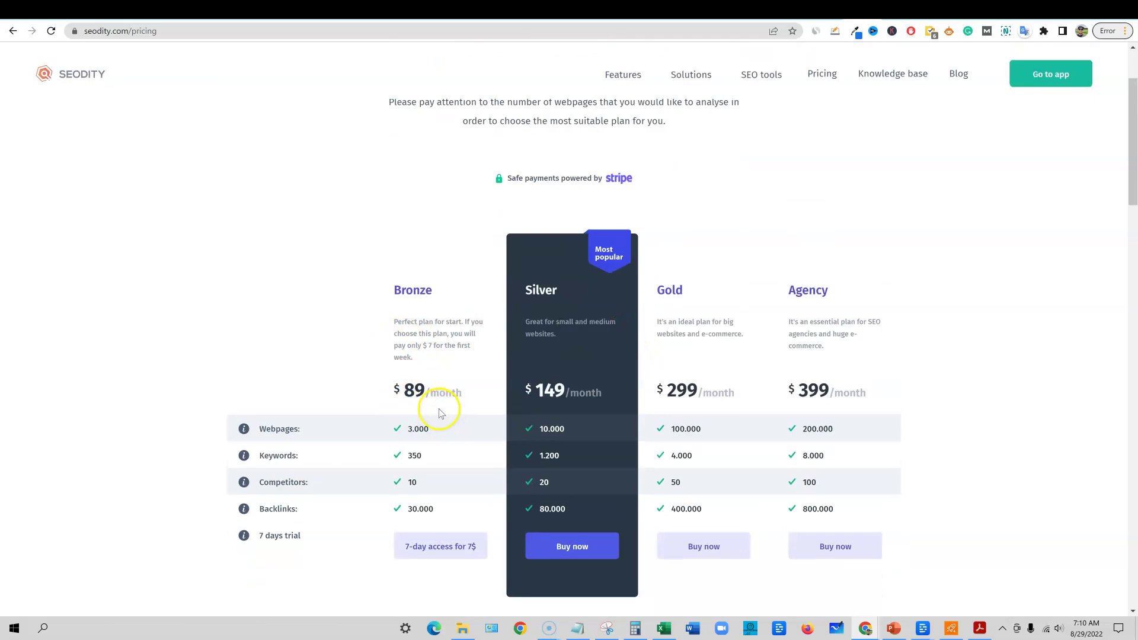
{"action": "scroll", "coordinate": [746, 427], "scroll_direction": "up", "scroll_amount": 2}
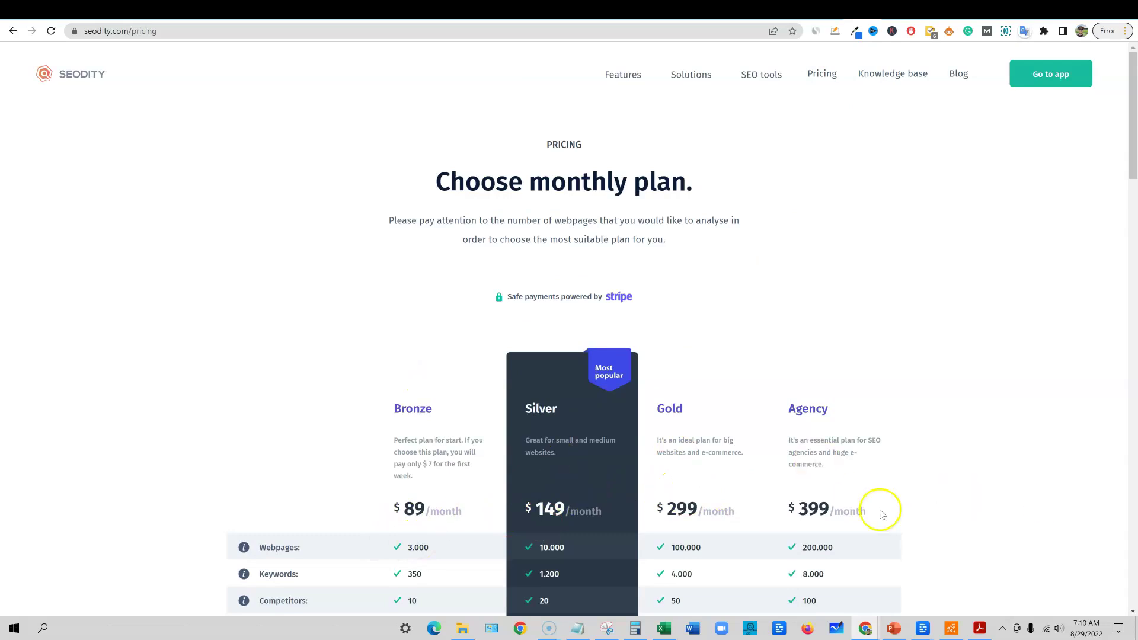
Alternate between Seodity's monthly plans and Ubersuggest's Lifetime plans to compare their prices, ending on the Ubersuggest plans
{"action": "left_click", "coordinate": [842, 11]}
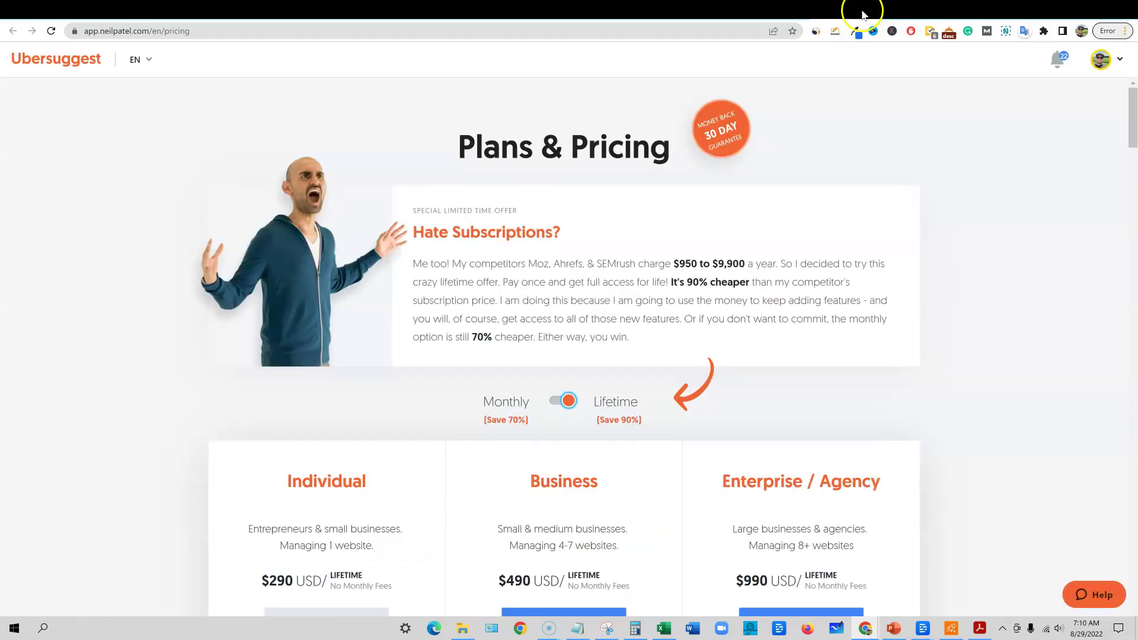
{"action": "left_click", "coordinate": [856, 14]}
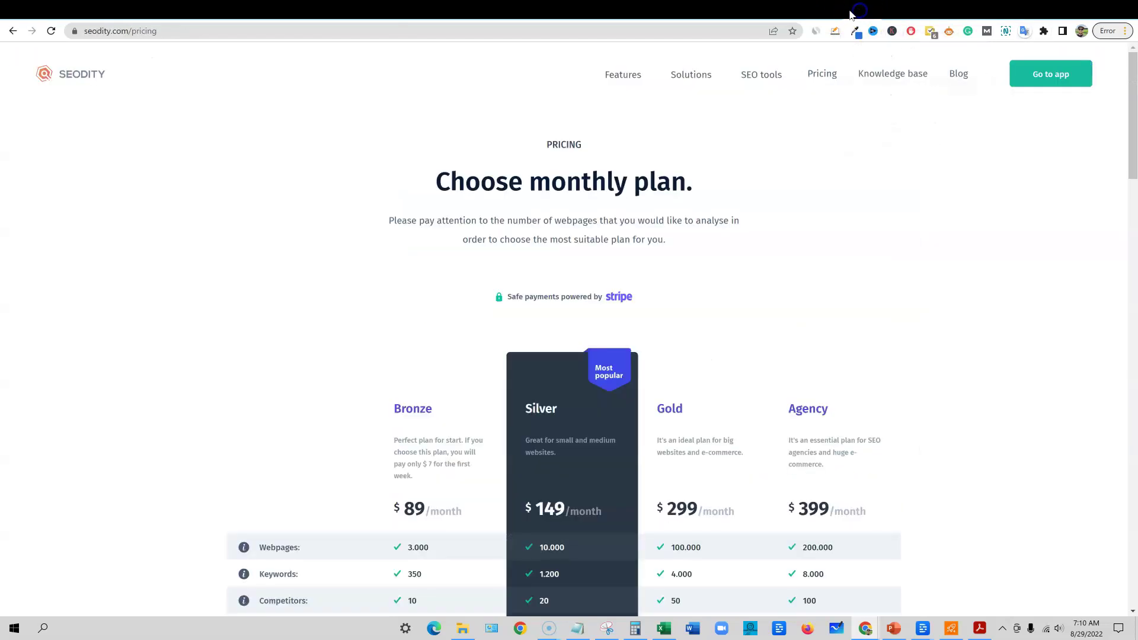
{"action": "left_click", "coordinate": [856, 14]}
{"action": "left_click", "coordinate": [824, 12]}
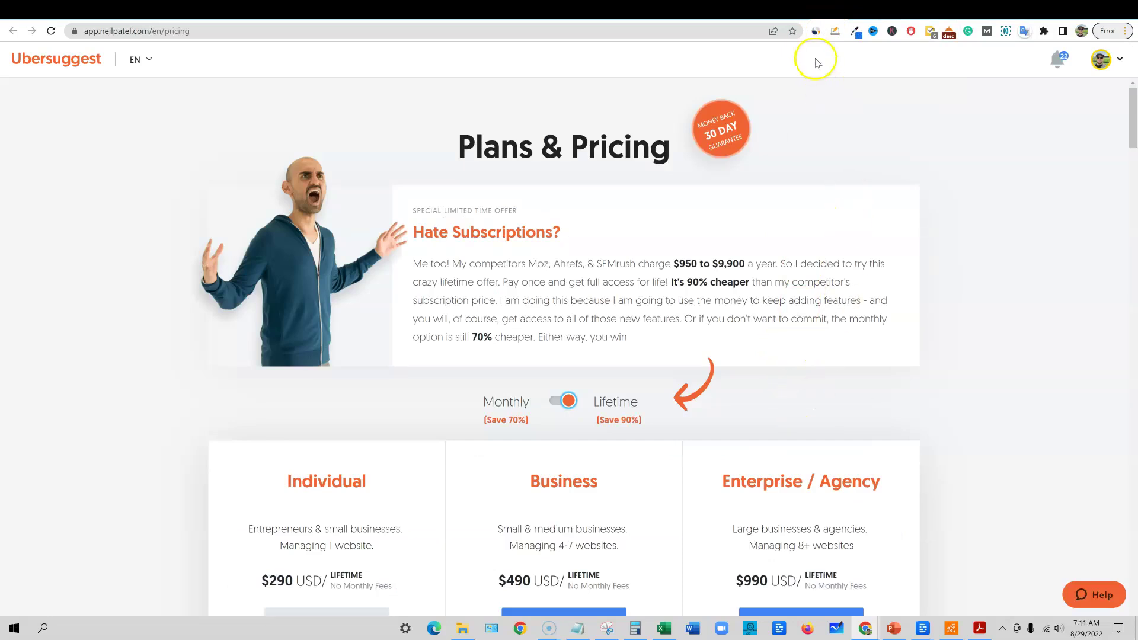
Open the Ubersuggest landing page and check the neilpatel.com traffic statistics with the Similarweb extension
{"action": "left_click", "coordinate": [797, 12]}
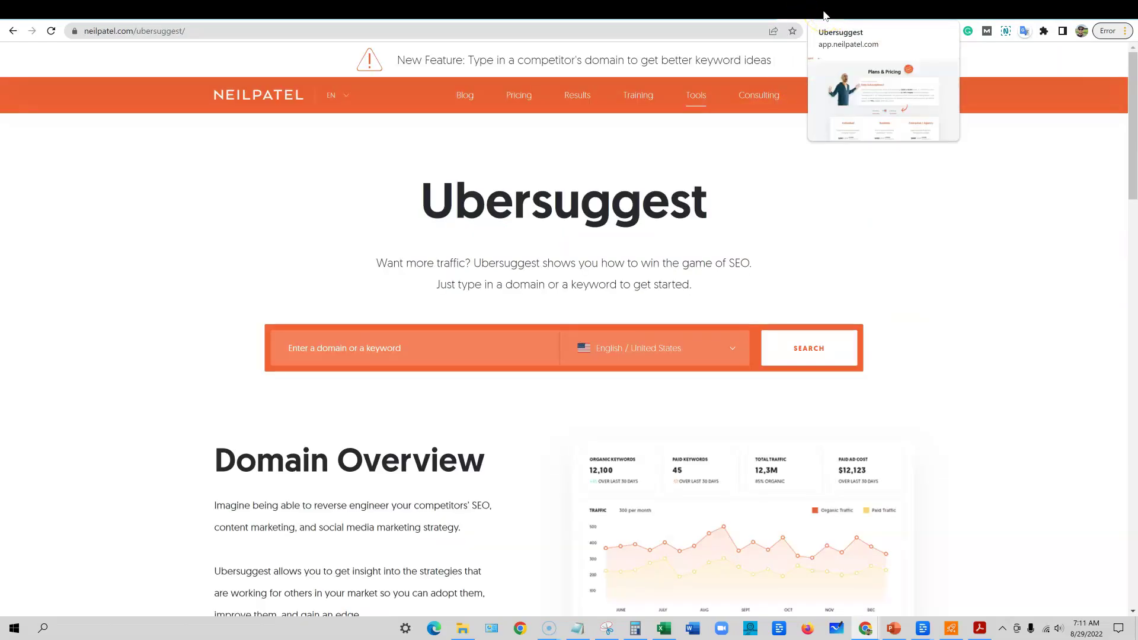
{"action": "left_click", "coordinate": [817, 31]}
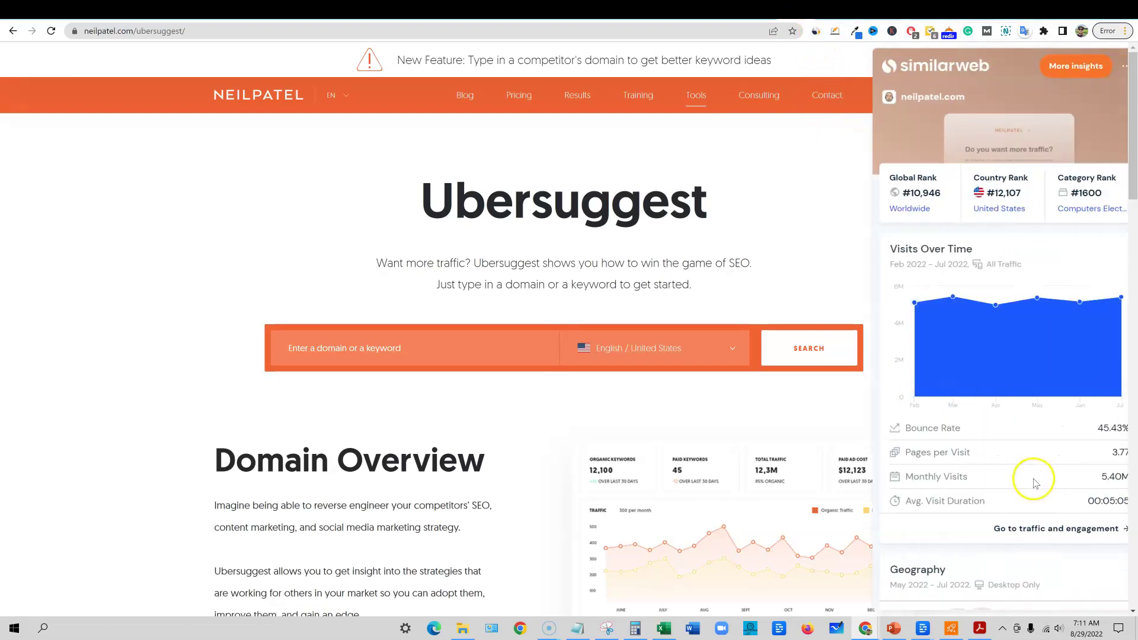
{"action": "left_click", "coordinate": [226, 186]}
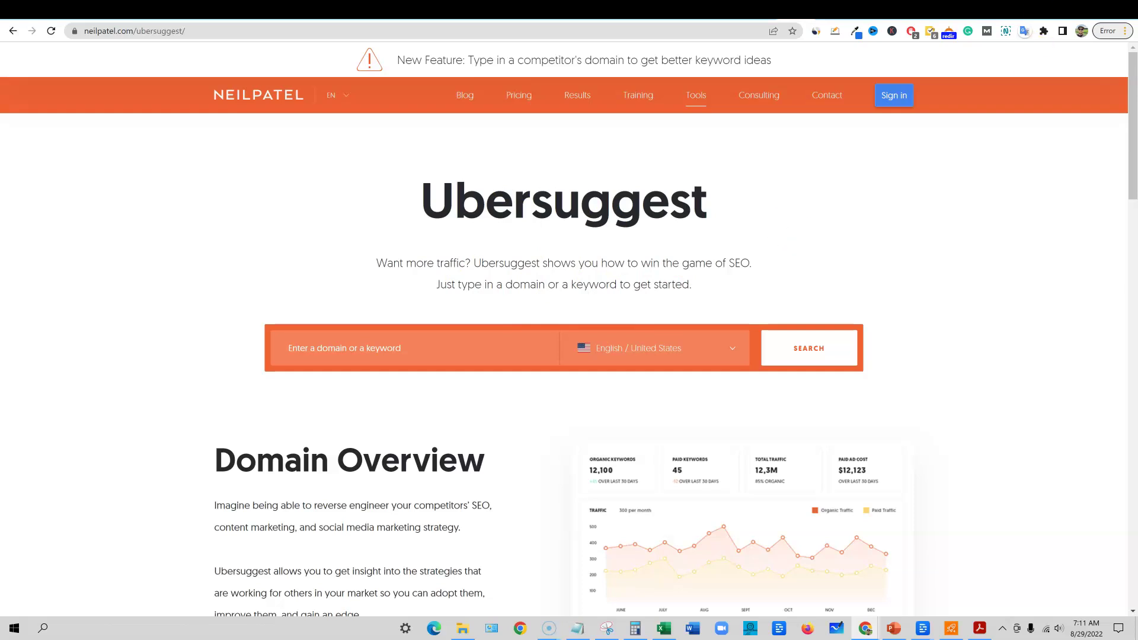
Revisit Seodity's pricing briefly, return to the Ubersuggest pricing page and set its plans to Monthly
{"action": "left_click", "coordinate": [855, 12]}
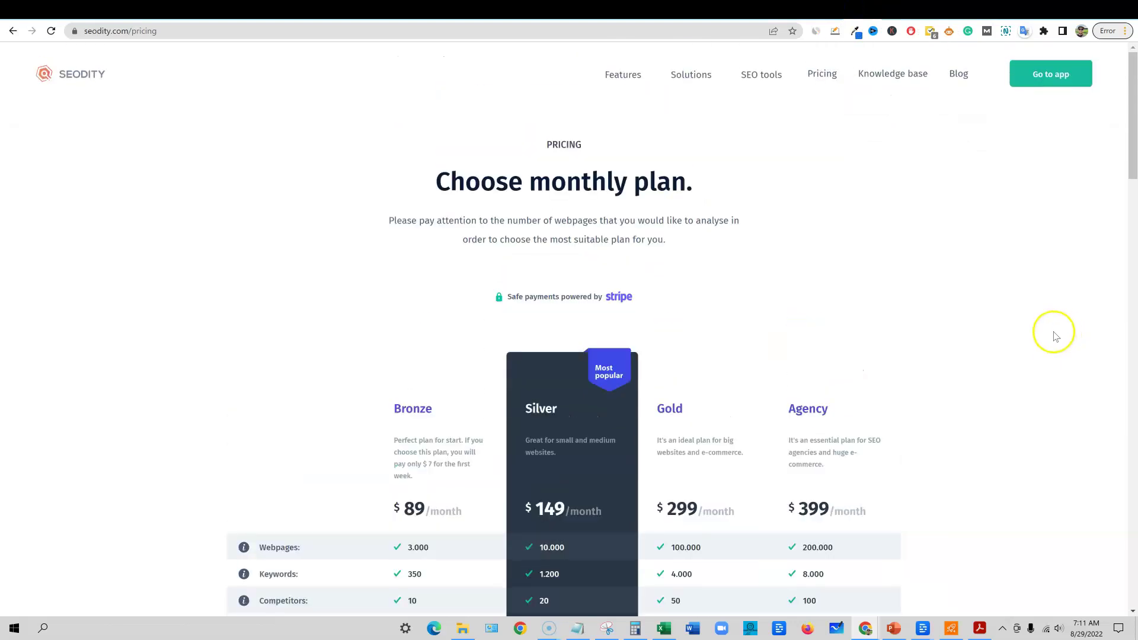
{"action": "left_click", "coordinate": [797, 14]}
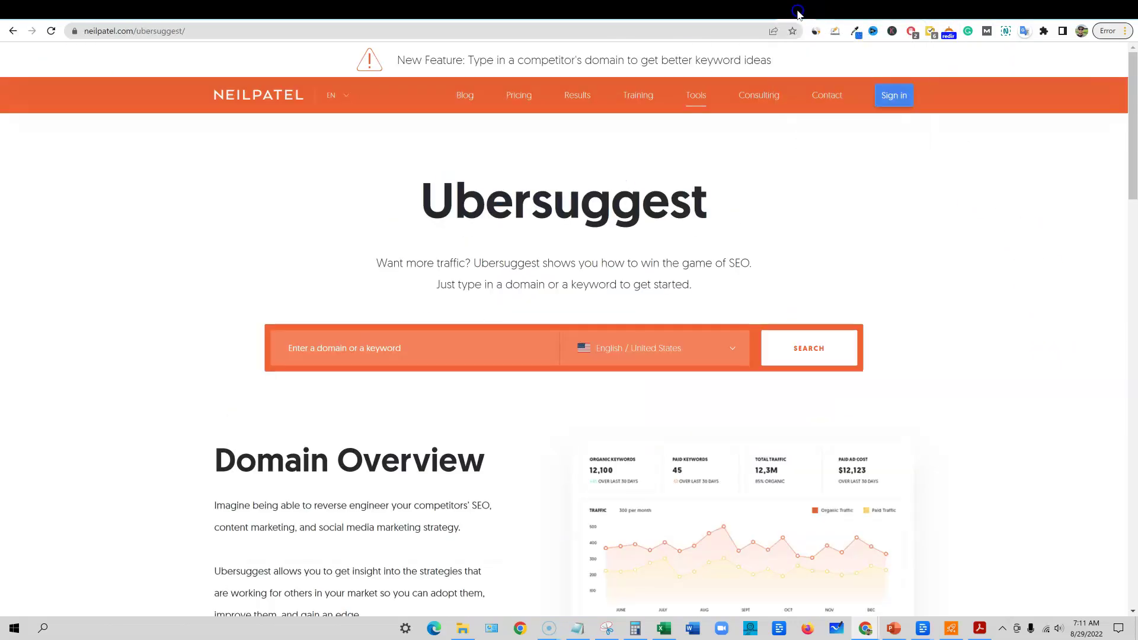
{"action": "left_click", "coordinate": [526, 101]}
{"action": "scroll", "coordinate": [705, 472], "scroll_direction": "down", "scroll_amount": 4}
{"action": "left_click", "coordinate": [563, 165]}
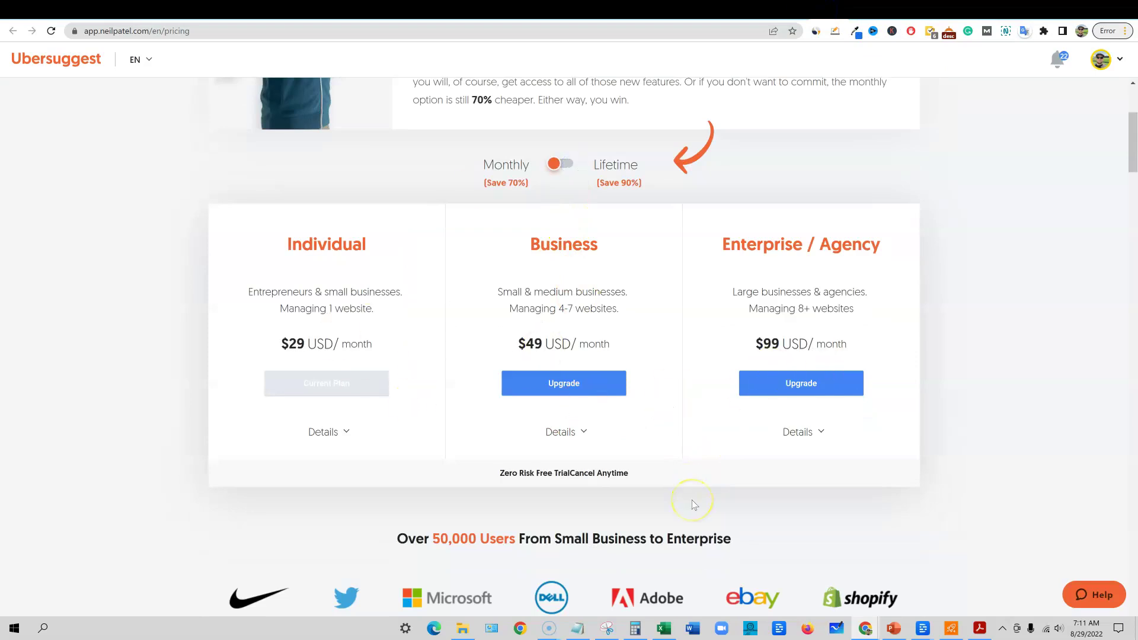
Review the Ubersuggest pricing page with its monthly plan cards, customer logos, training section and free trial offer
{"action": "scroll", "coordinate": [694, 504], "scroll_direction": "down", "scroll_amount": 5}
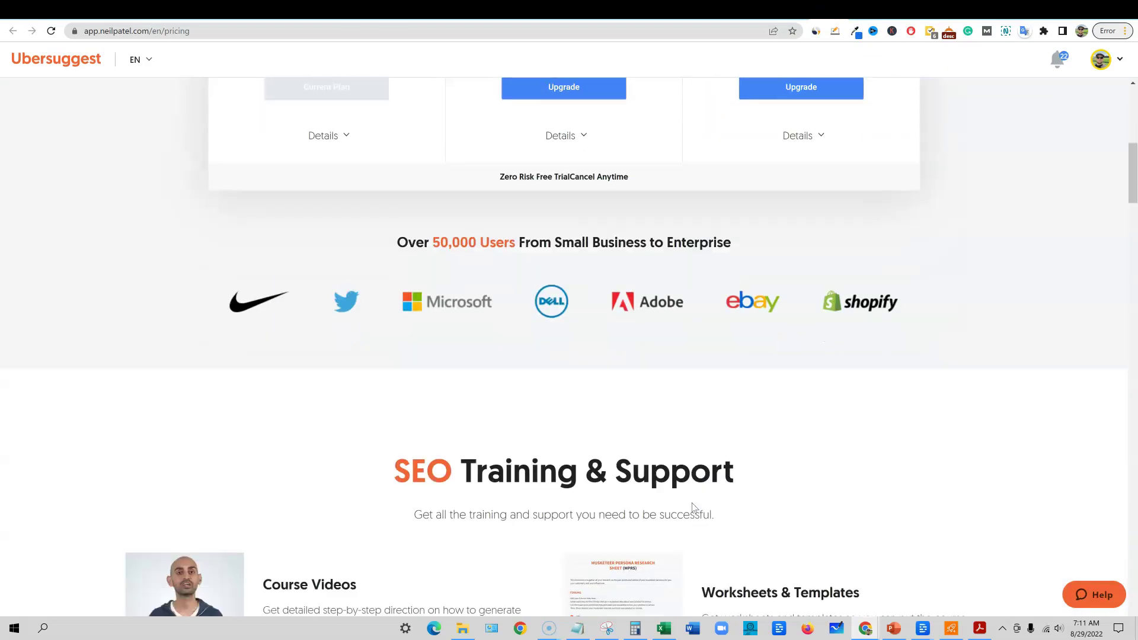
{"action": "scroll", "coordinate": [693, 507], "scroll_direction": "up", "scroll_amount": 5}
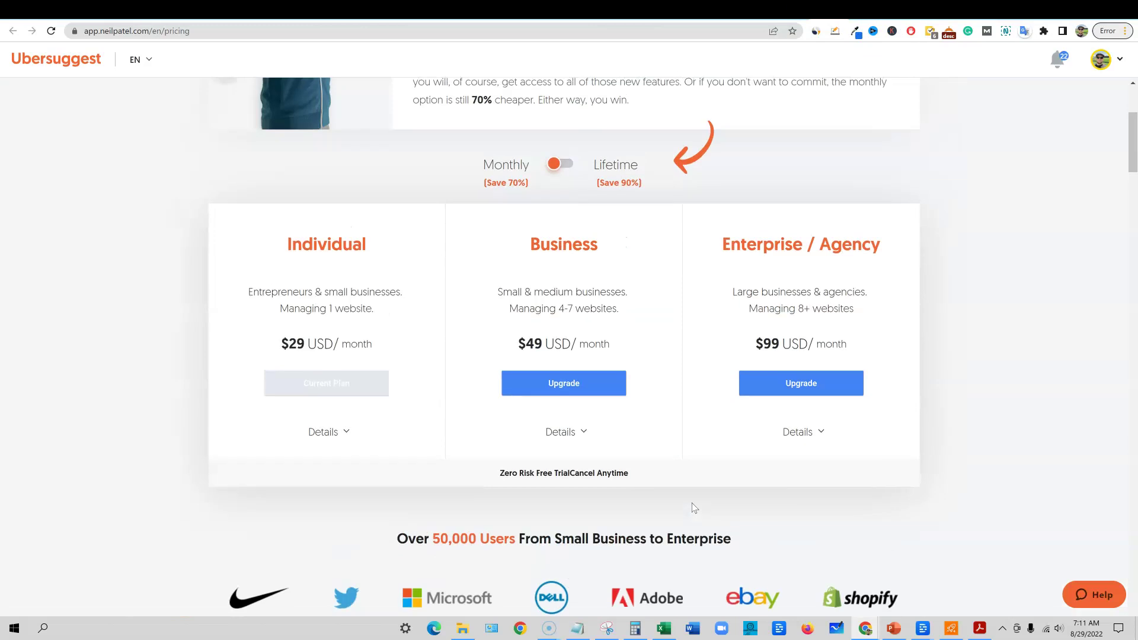
{"action": "scroll", "coordinate": [693, 508], "scroll_direction": "up", "scroll_amount": 1}
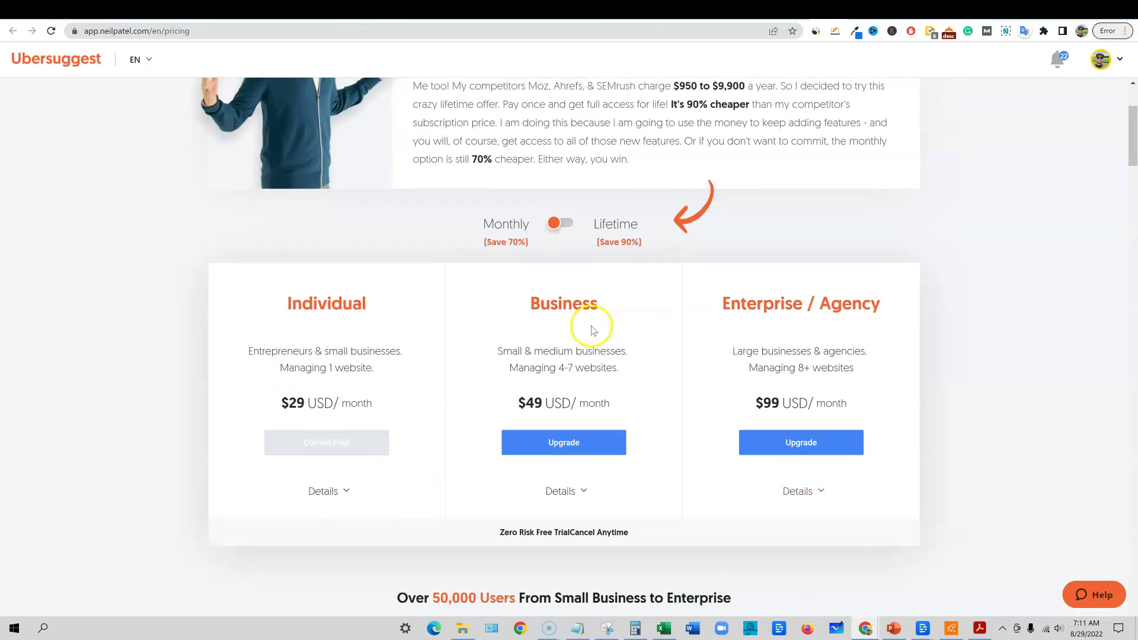
{"action": "scroll", "coordinate": [727, 484], "scroll_direction": "up", "scroll_amount": 1}
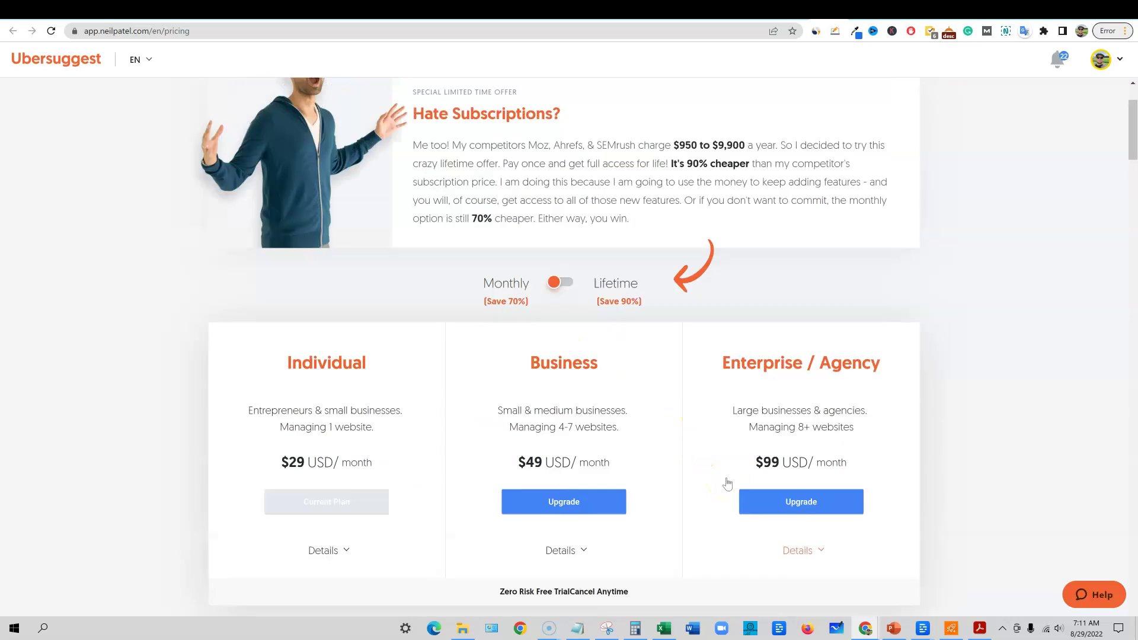
{"action": "scroll", "coordinate": [729, 483], "scroll_direction": "up", "scroll_amount": 2}
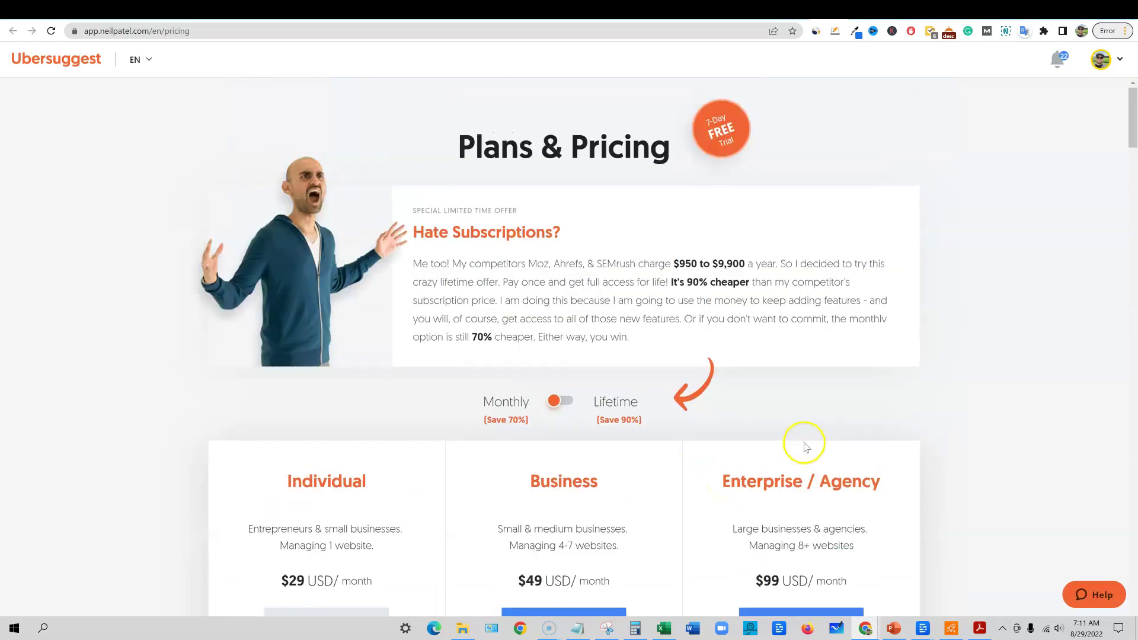
{"action": "scroll", "coordinate": [666, 439], "scroll_direction": "down", "scroll_amount": 1}
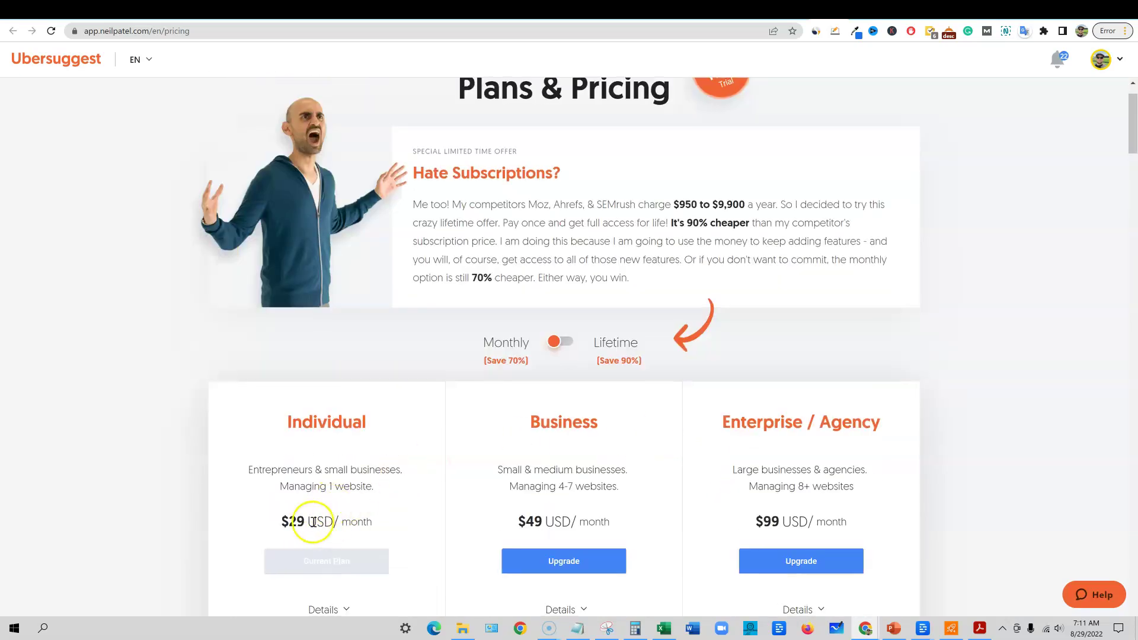
{"action": "scroll", "coordinate": [883, 465], "scroll_direction": "up", "scroll_amount": 1}
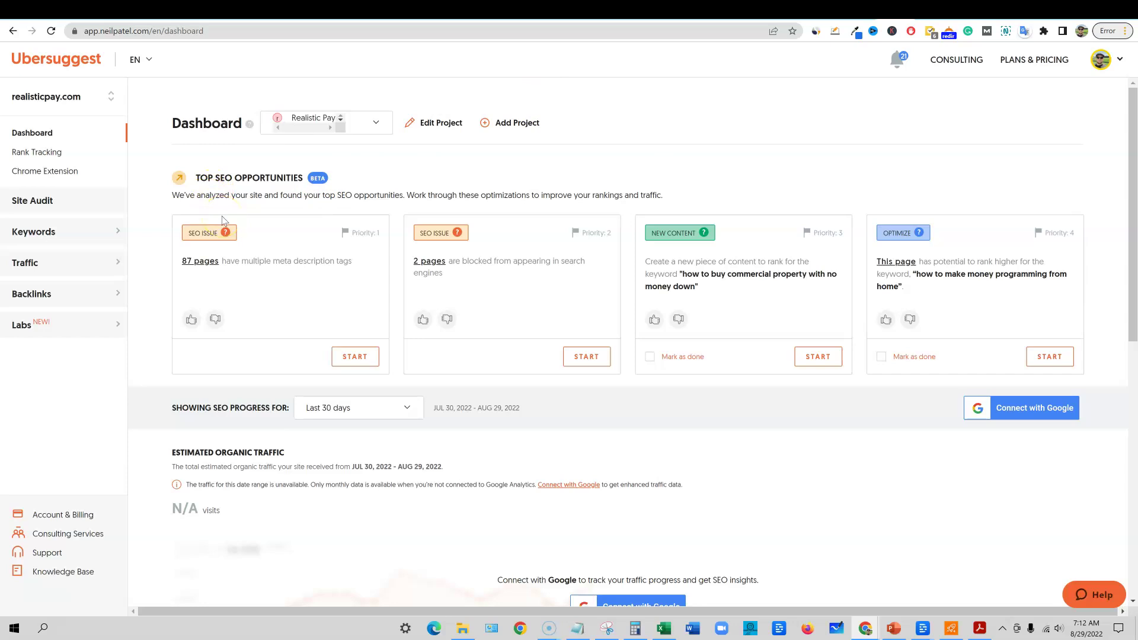
Look over the SEO progress charts on the realisticpay.com dashboard and the top opportunity about multiple meta description tags
{"action": "scroll", "coordinate": [222, 219], "scroll_direction": "down", "scroll_amount": 4}
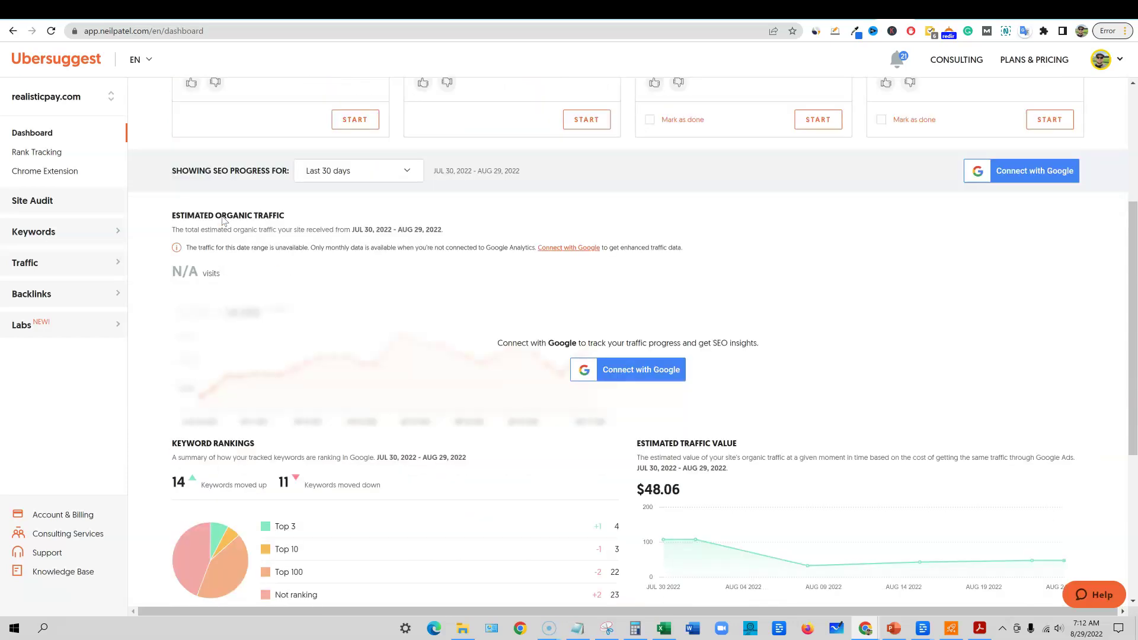
{"action": "scroll", "coordinate": [223, 220], "scroll_direction": "up", "scroll_amount": 4}
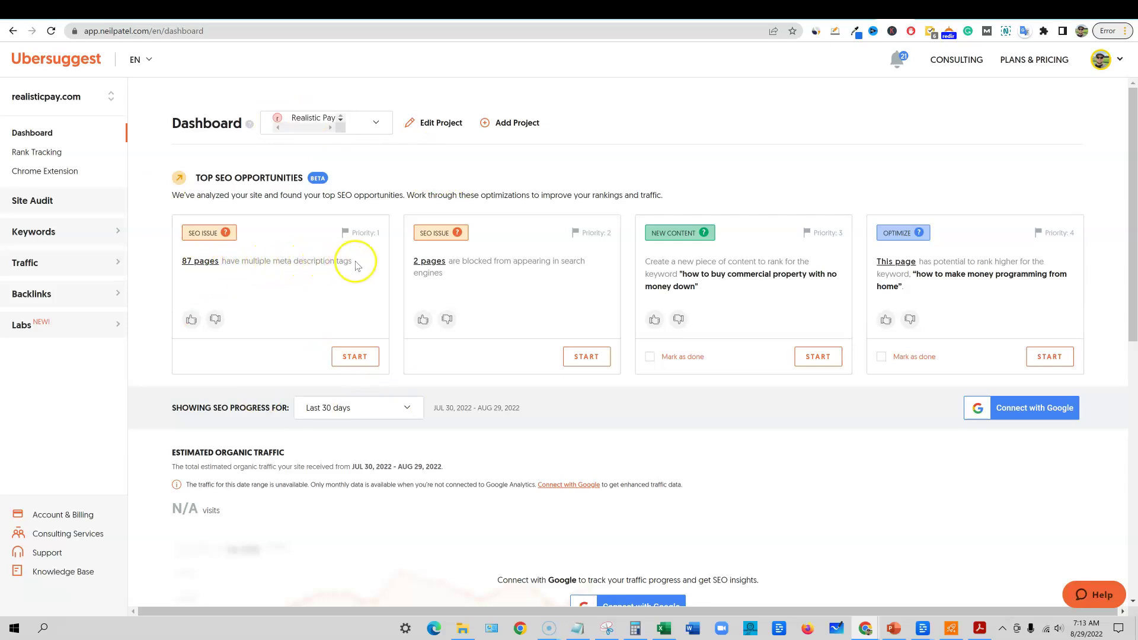
{"action": "left_click_drag", "start_coordinate": [351, 263], "coordinate": [159, 258]}
{"action": "left_click", "coordinate": [428, 174]}
{"action": "mouse_move", "coordinate": [269, 259]}
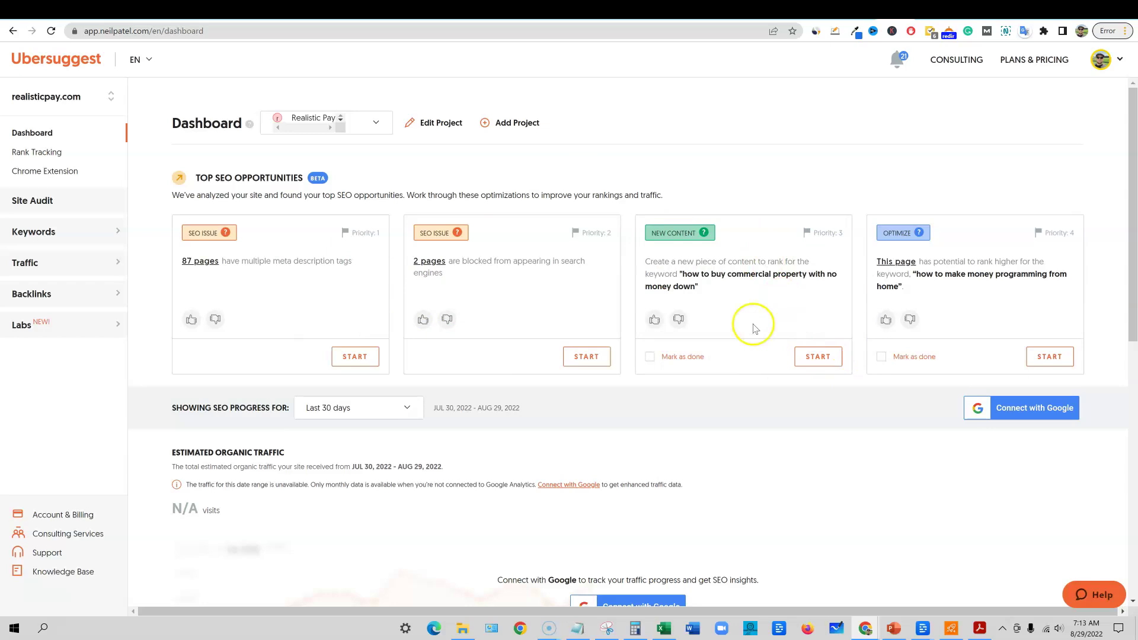
Highlight the suggested keyword "how to buy commercial property with no money down" in the New Content opportunity
{"action": "left_click_drag", "start_coordinate": [682, 273], "coordinate": [652, 245]}
{"action": "left_click", "coordinate": [706, 276]}
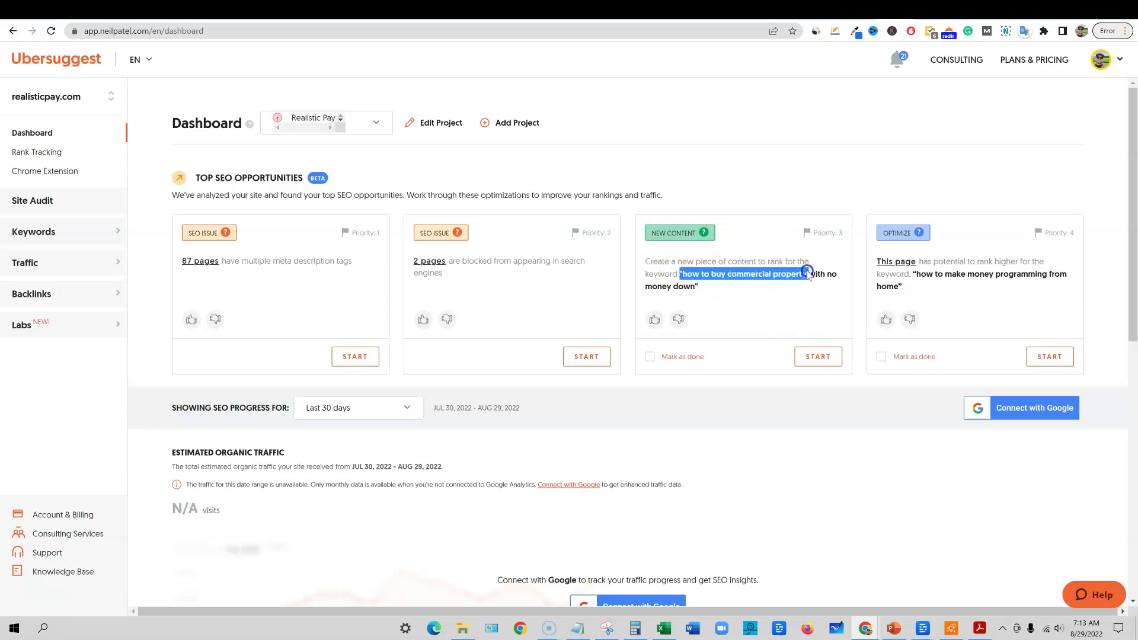
{"action": "left_click_drag", "start_coordinate": [847, 281], "coordinate": [845, 292]}
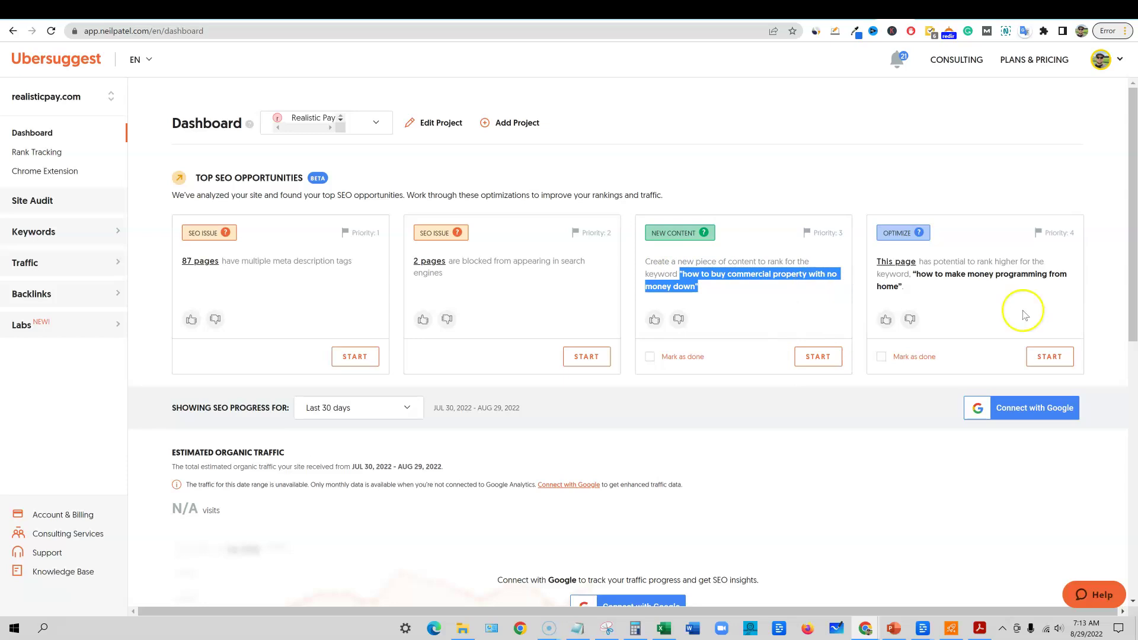
Look over the dashboard's keyword, traffic value, backlink and SEO score charts, and open the New Content opportunity in AI Writer
{"action": "mouse_move", "coordinate": [913, 233]}
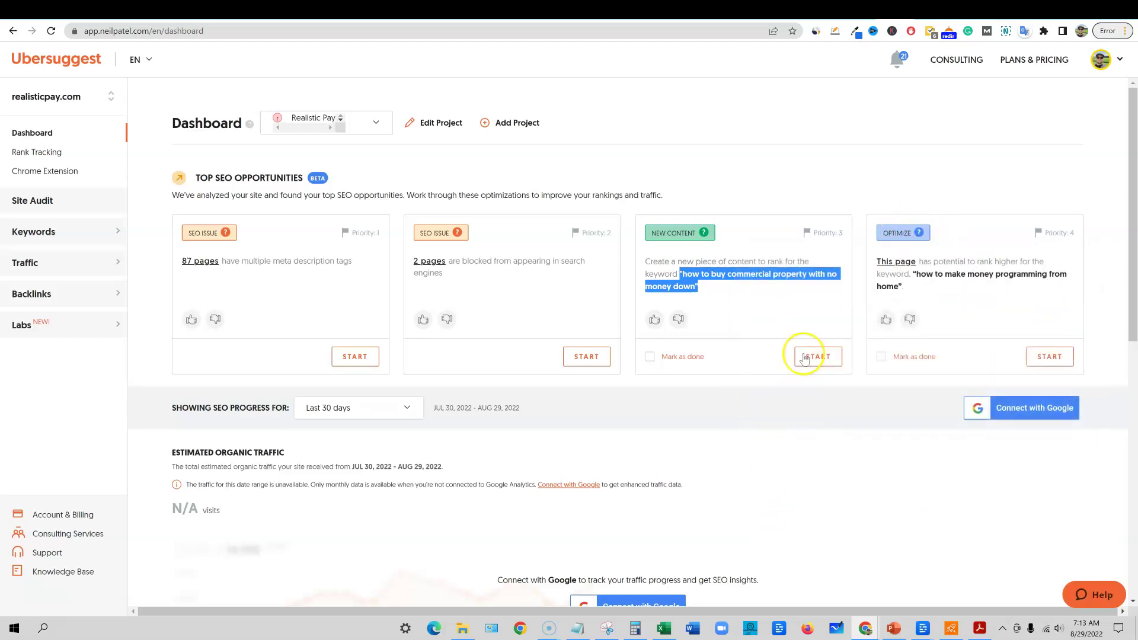
{"action": "scroll", "coordinate": [803, 350], "scroll_direction": "down", "scroll_amount": 9}
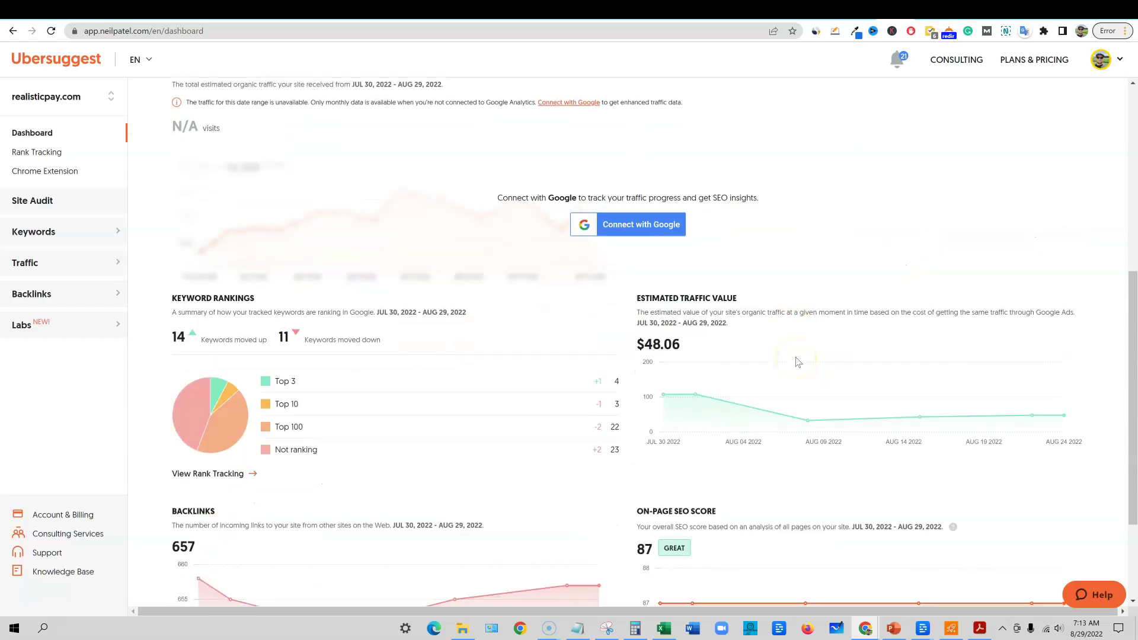
{"action": "scroll", "coordinate": [796, 362], "scroll_direction": "up", "scroll_amount": 1}
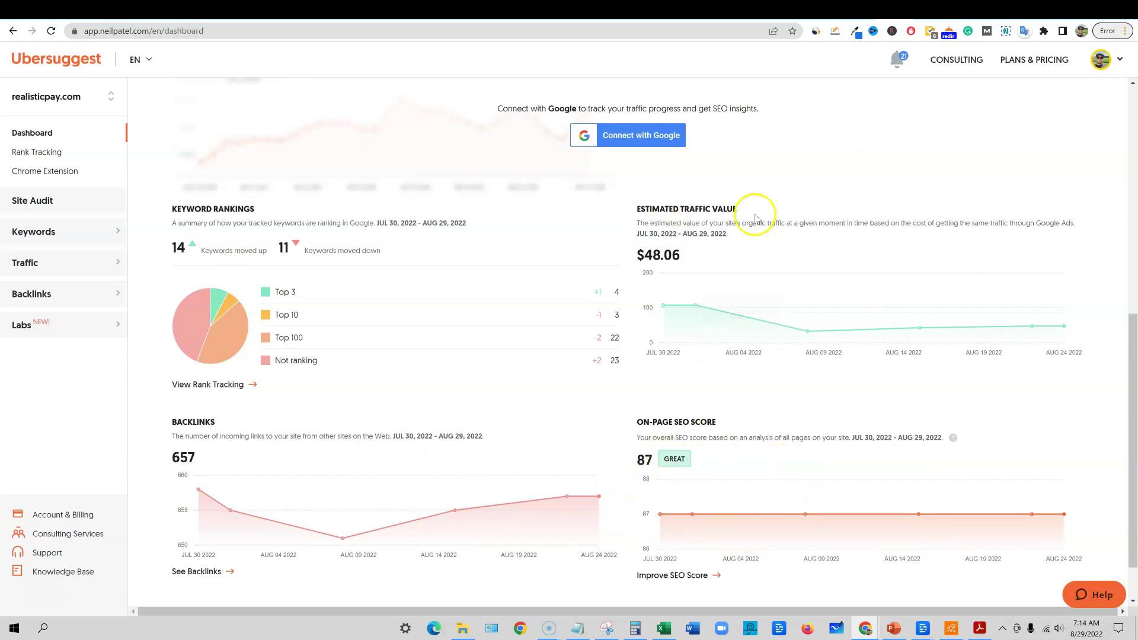
{"action": "scroll", "coordinate": [762, 368], "scroll_direction": "down", "scroll_amount": 1}
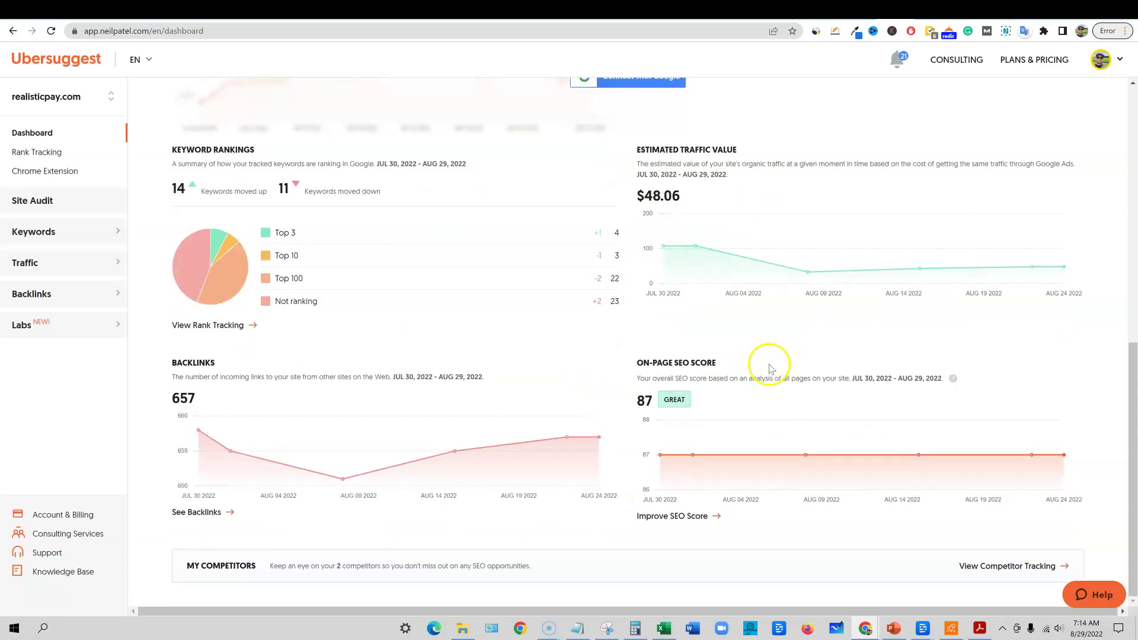
{"action": "scroll", "coordinate": [764, 362], "scroll_direction": "up", "scroll_amount": 9}
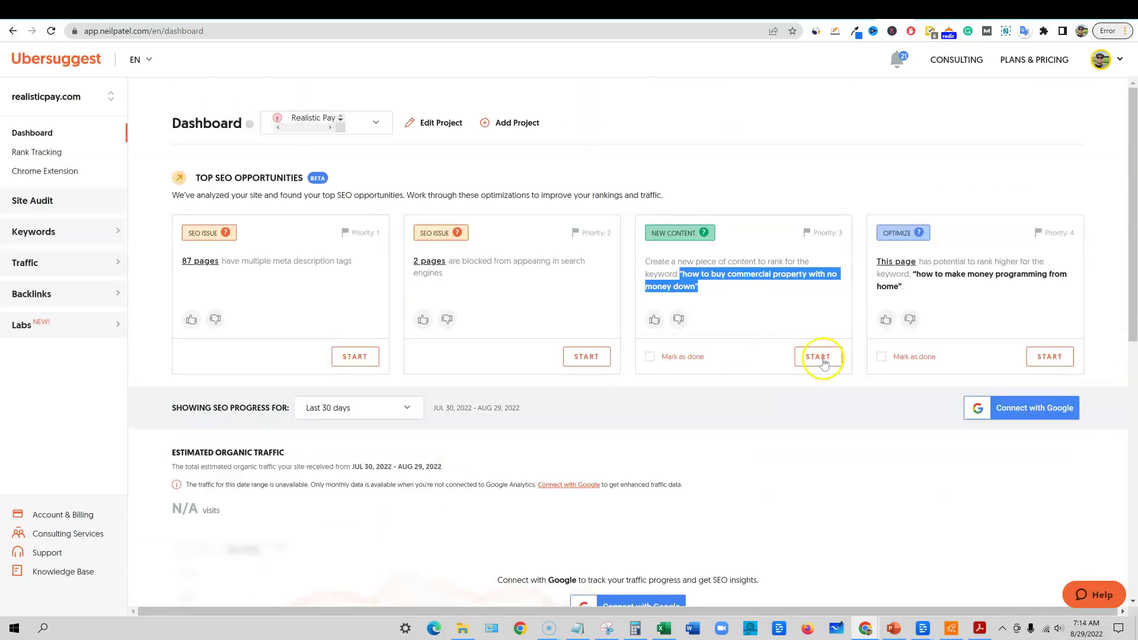
{"action": "left_click", "coordinate": [818, 357]}
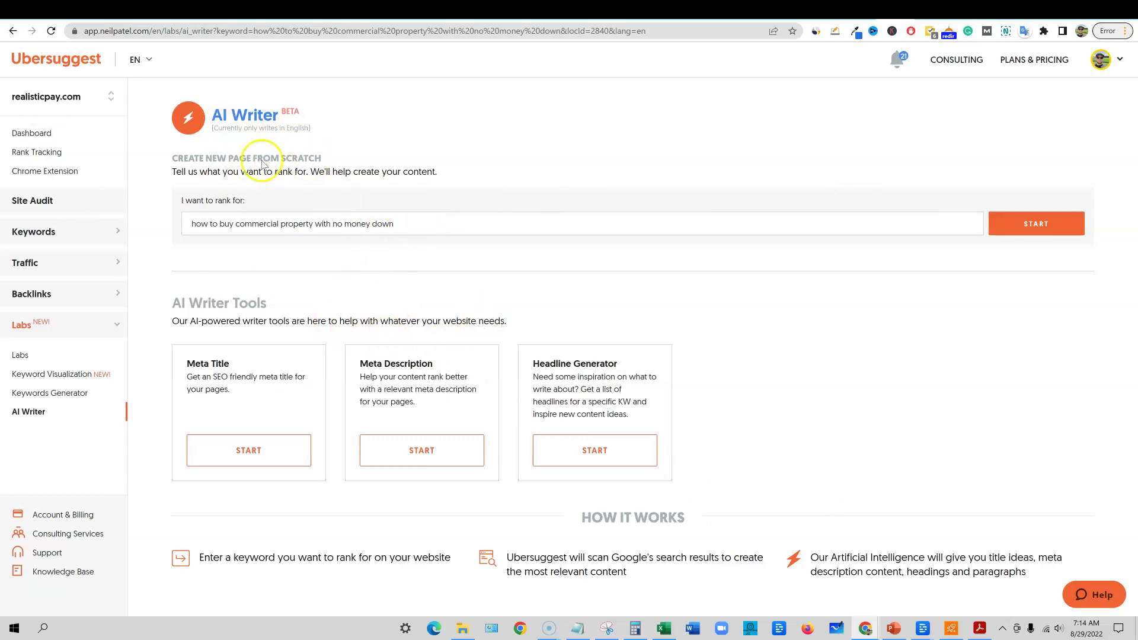
Return to the realisticpay.com dashboard and check the list of available projects without switching project
{"action": "left_click", "coordinate": [31, 133]}
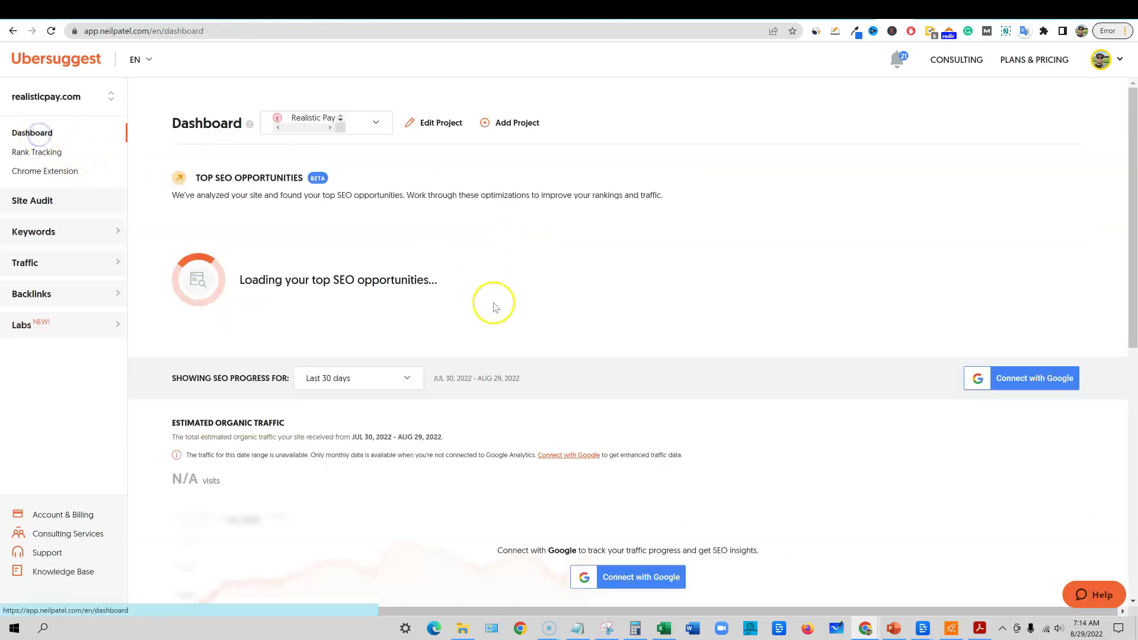
{"action": "scroll", "coordinate": [630, 419], "scroll_direction": "down", "scroll_amount": 8}
{"action": "scroll", "coordinate": [617, 424], "scroll_direction": "up", "scroll_amount": 10}
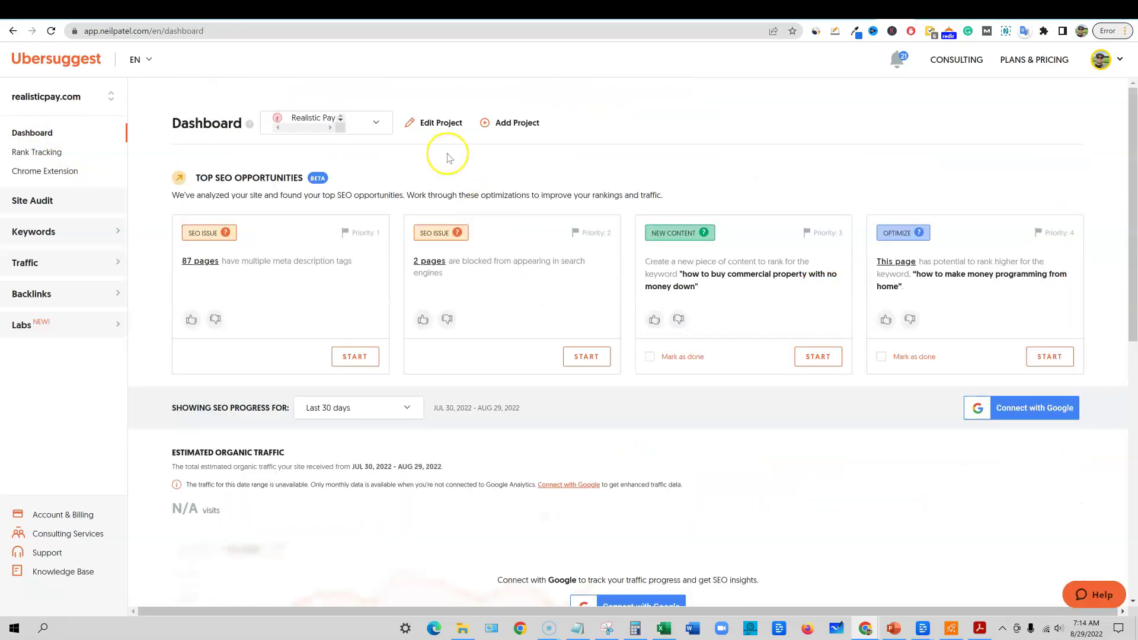
{"action": "left_click", "coordinate": [374, 122]}
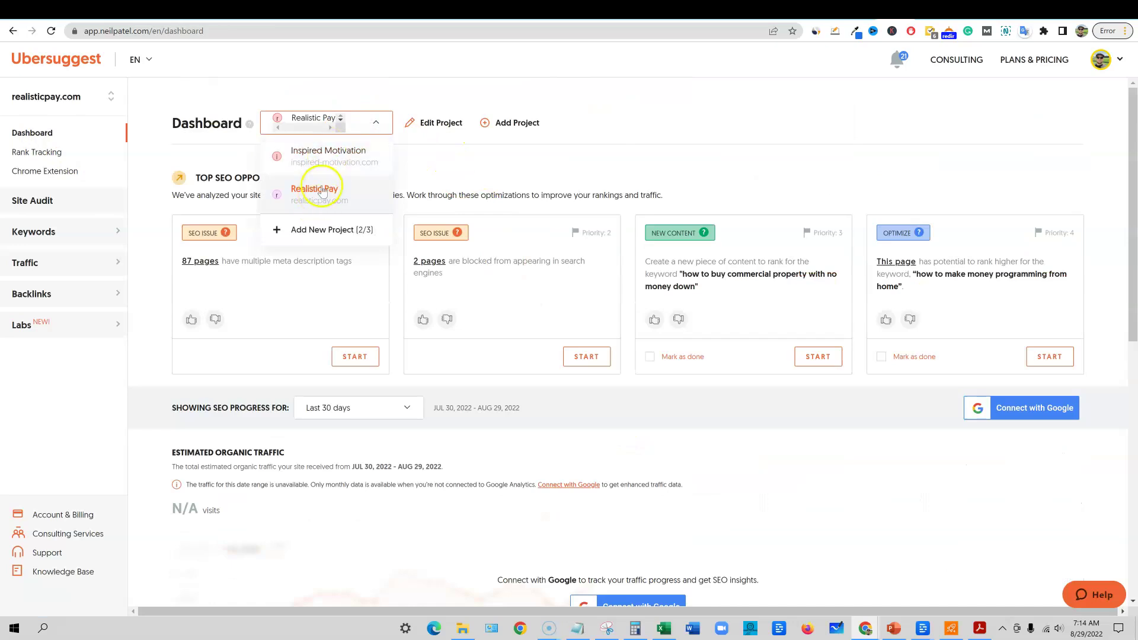
{"action": "left_click", "coordinate": [611, 125]}
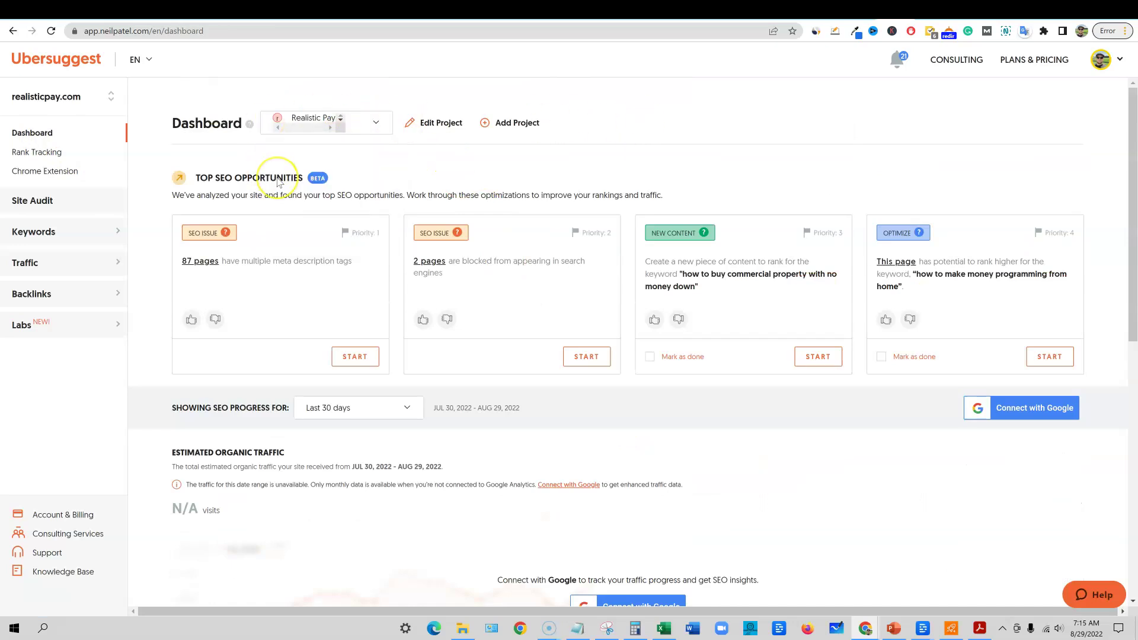
Open Rank Tracking for realisticpay.com and view its keyword movement, average position and current search result rankings
{"action": "left_click", "coordinate": [46, 151]}
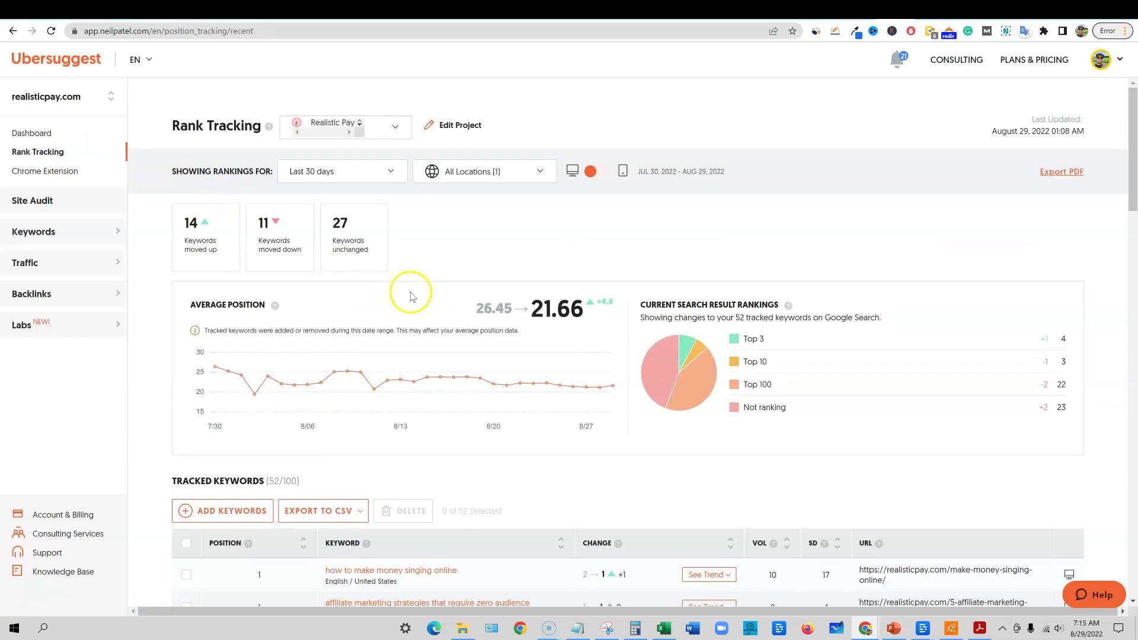
{"action": "scroll", "coordinate": [429, 296], "scroll_direction": "down", "scroll_amount": 1}
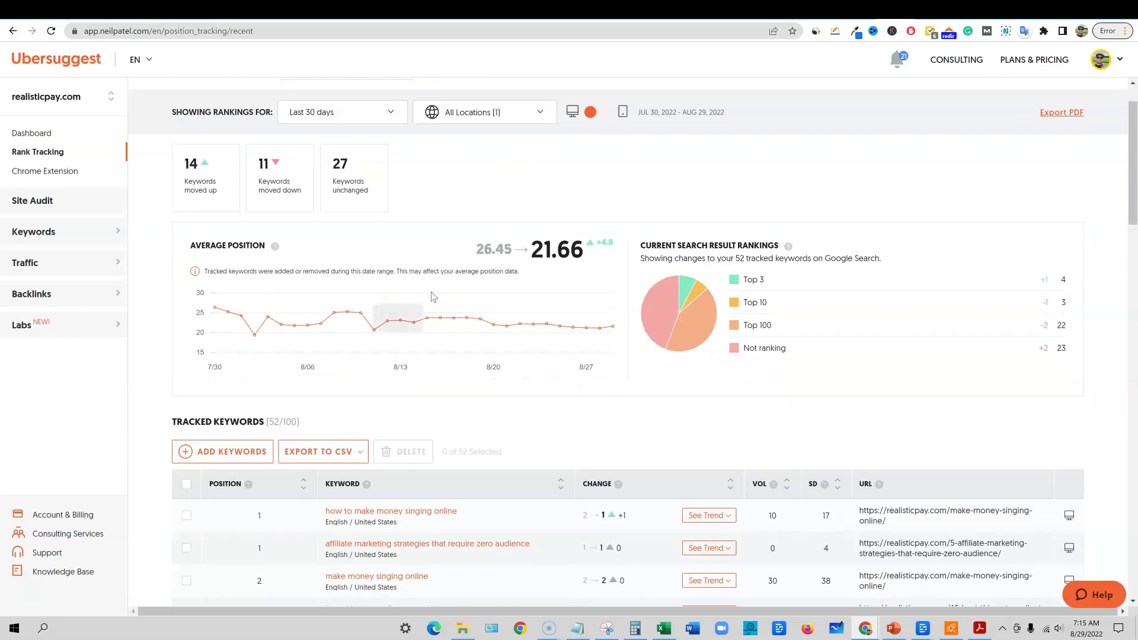
{"action": "scroll", "coordinate": [431, 297], "scroll_direction": "up", "scroll_amount": 1}
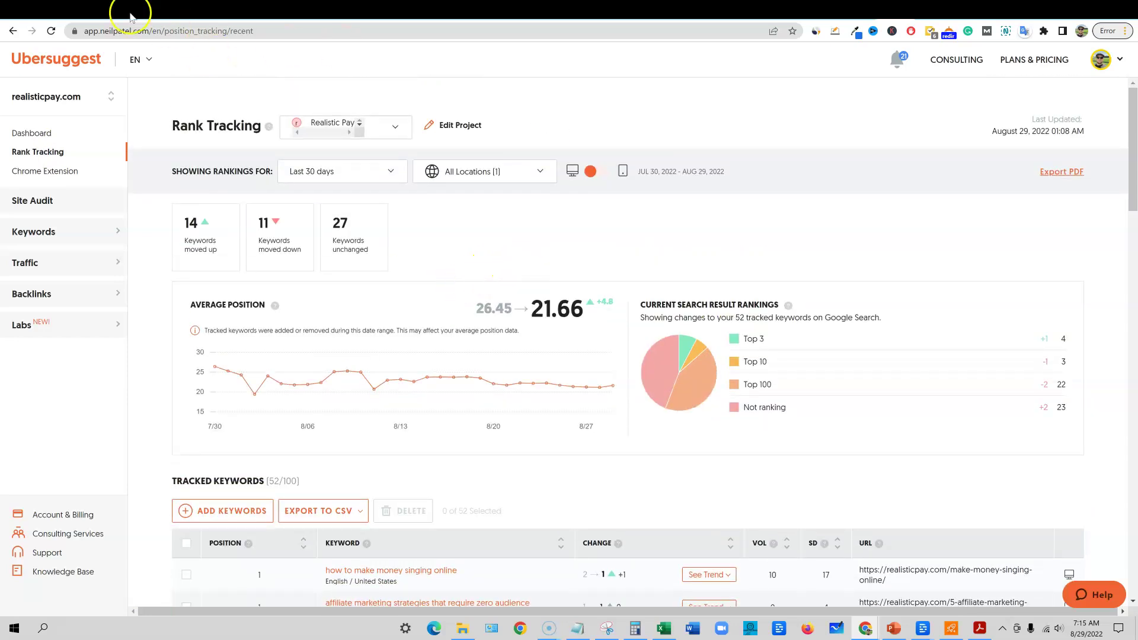
Switch to SERPRobot and examine the Lose Weight Report project's details, keyword table and Project Summary Graph
{"action": "left_click", "coordinate": [92, 11]}
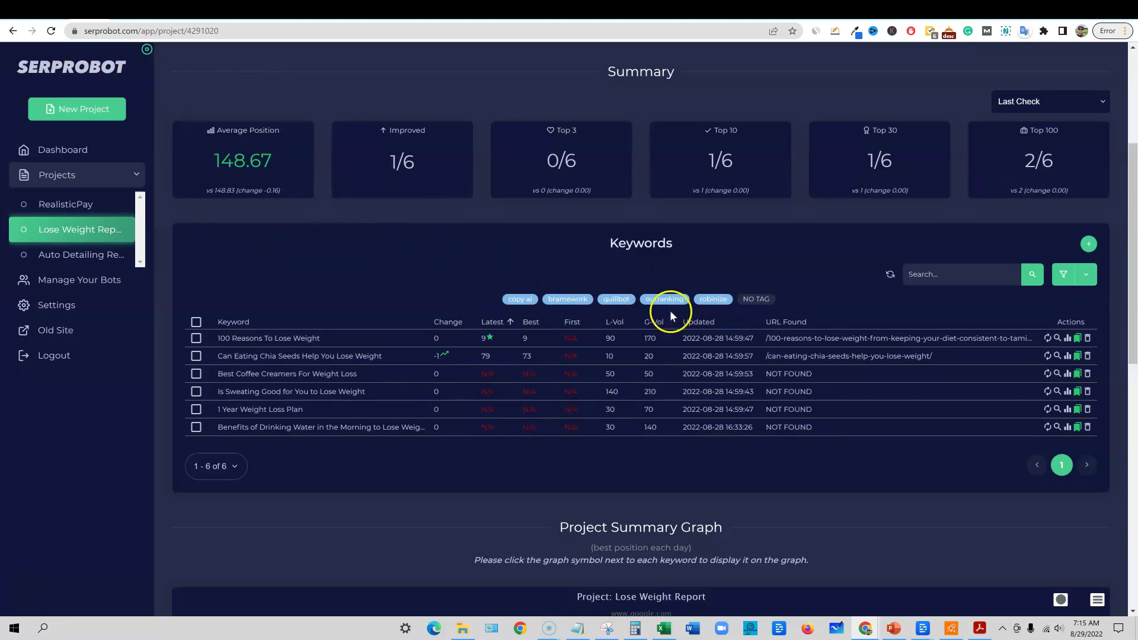
{"action": "scroll", "coordinate": [375, 223], "scroll_direction": "down", "scroll_amount": 9}
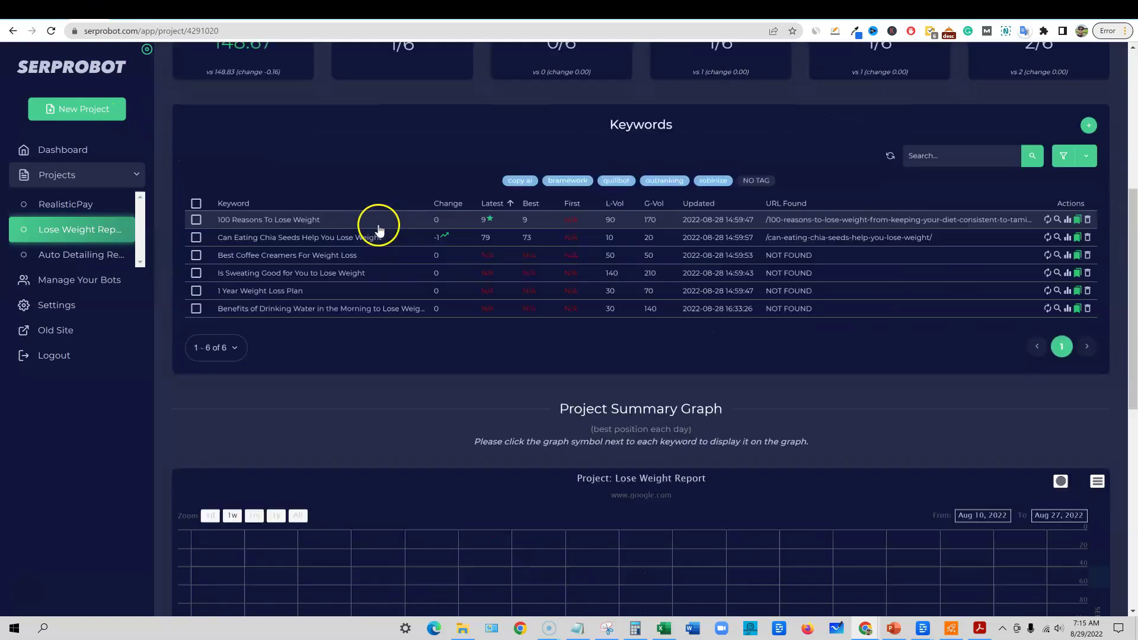
{"action": "scroll", "coordinate": [544, 411], "scroll_direction": "up", "scroll_amount": 15}
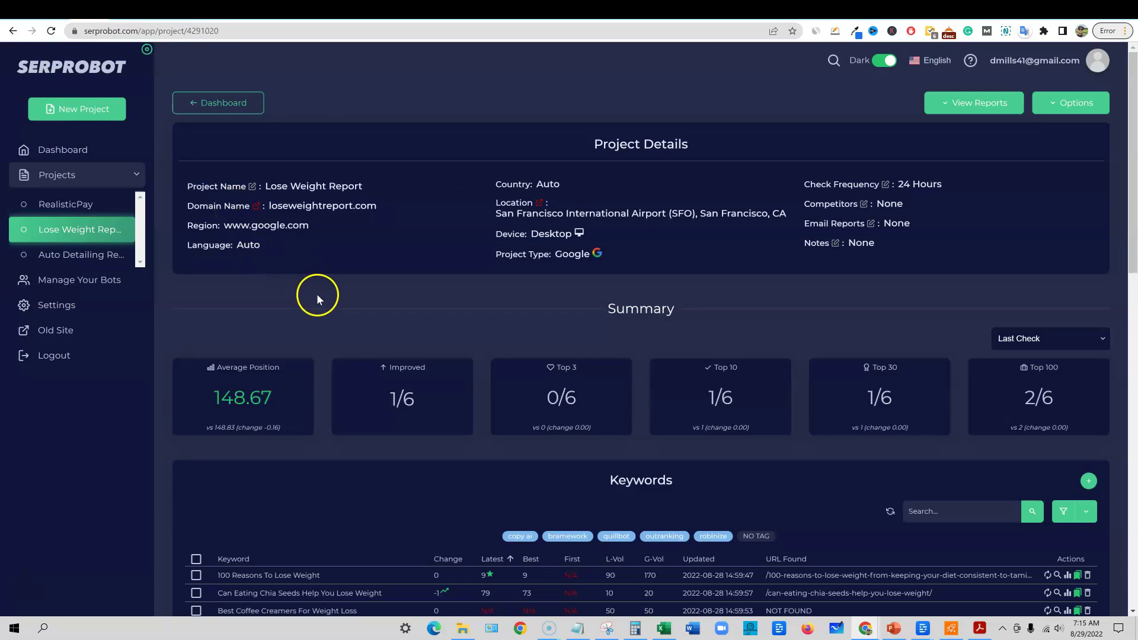
{"action": "scroll", "coordinate": [342, 315], "scroll_direction": "down", "scroll_amount": 15}
{"action": "scroll", "coordinate": [697, 391], "scroll_direction": "up", "scroll_amount": 4}
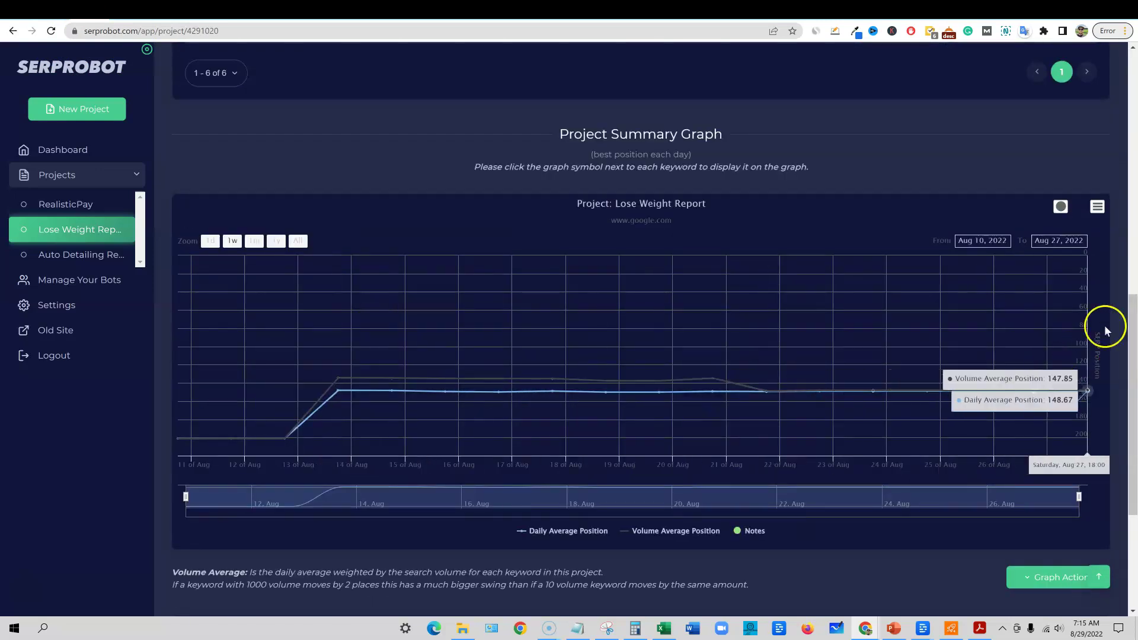
{"action": "scroll", "coordinate": [661, 381], "scroll_direction": "down", "scroll_amount": 4}
{"action": "scroll", "coordinate": [663, 386], "scroll_direction": "up", "scroll_amount": 20}
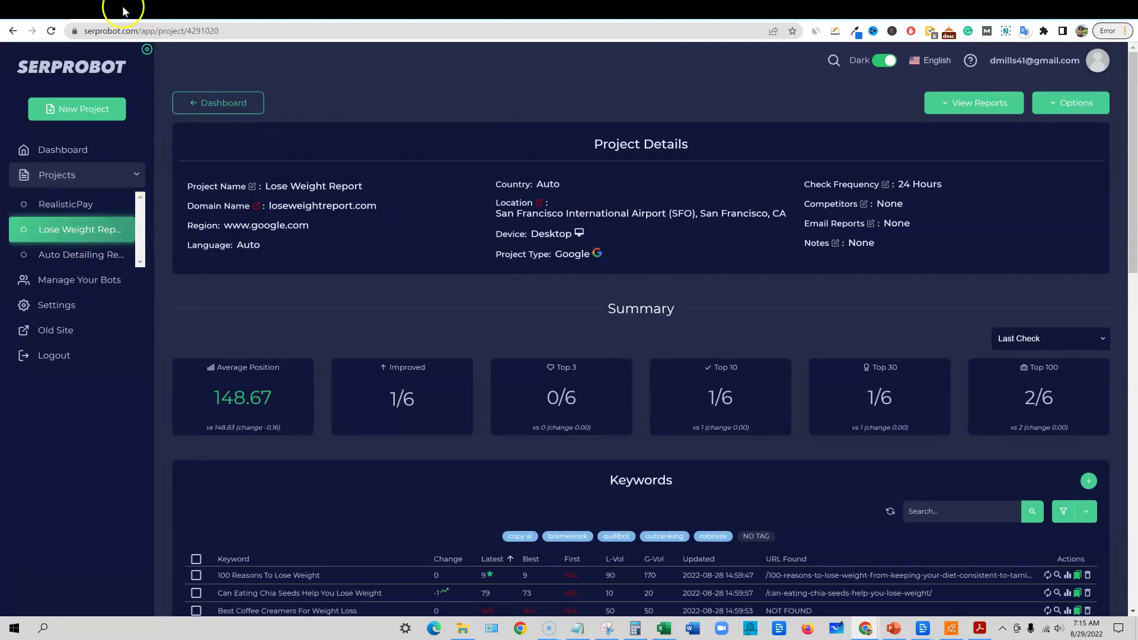
Return to Ubersuggest's Rank Tracking and examine the position charts and the tracked keywords with their changes, volume and URLs
{"action": "left_click", "coordinate": [633, 15]}
{"action": "scroll", "coordinate": [593, 314], "scroll_direction": "down", "scroll_amount": 4}
{"action": "scroll", "coordinate": [592, 310], "scroll_direction": "up", "scroll_amount": 4}
{"action": "scroll", "coordinate": [599, 326], "scroll_direction": "down", "scroll_amount": 7}
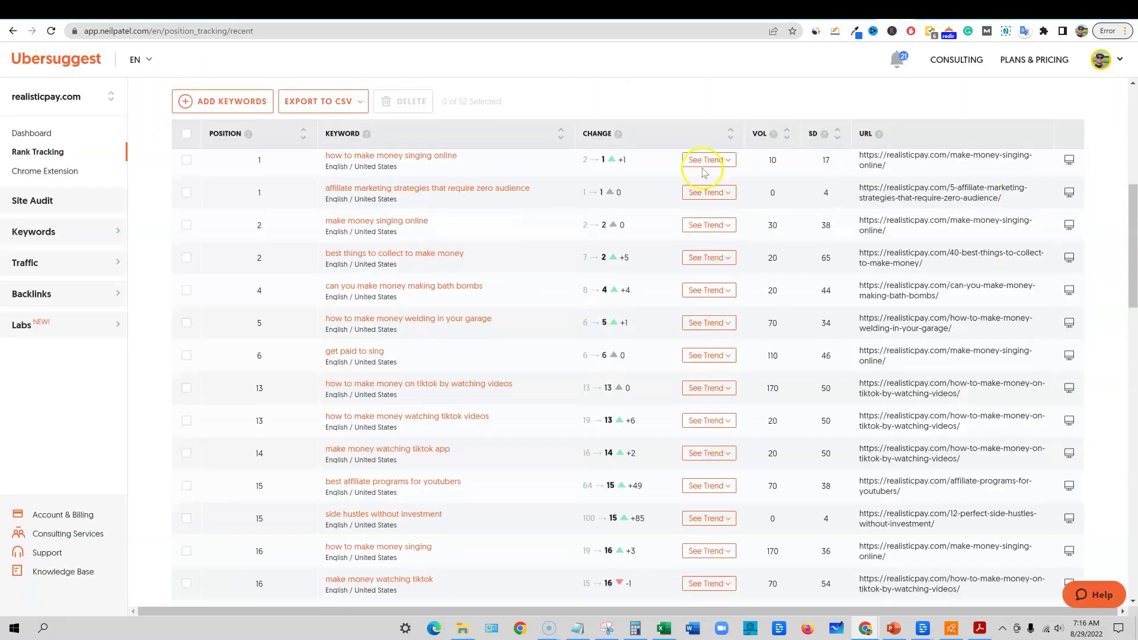
{"action": "scroll", "coordinate": [802, 271], "scroll_direction": "up", "scroll_amount": 7}
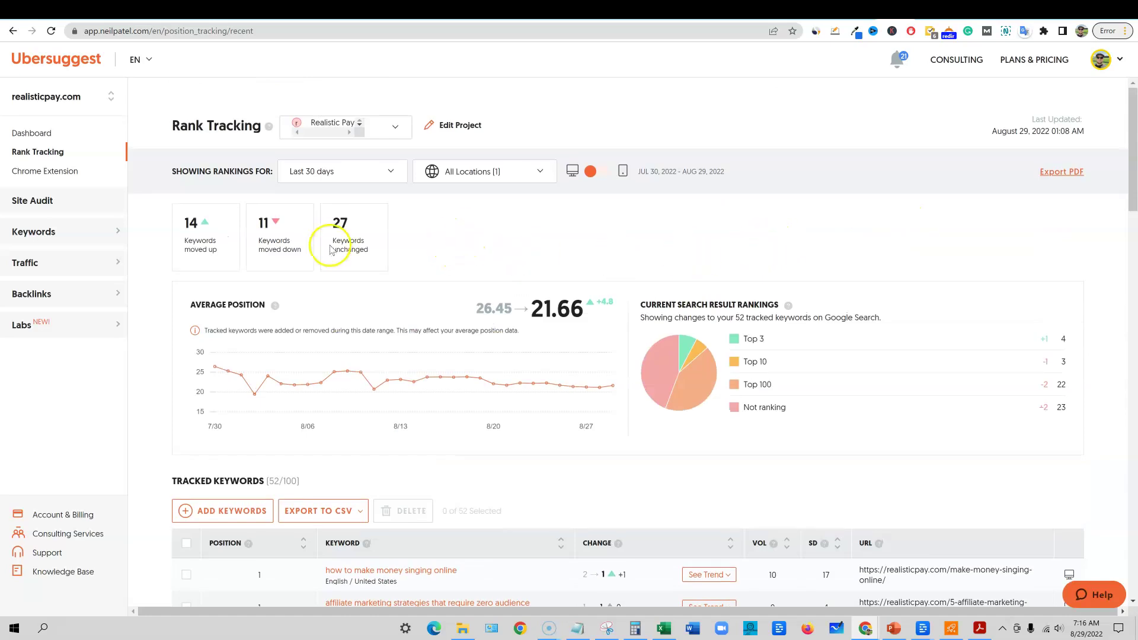
{"action": "mouse_move", "coordinate": [255, 385]}
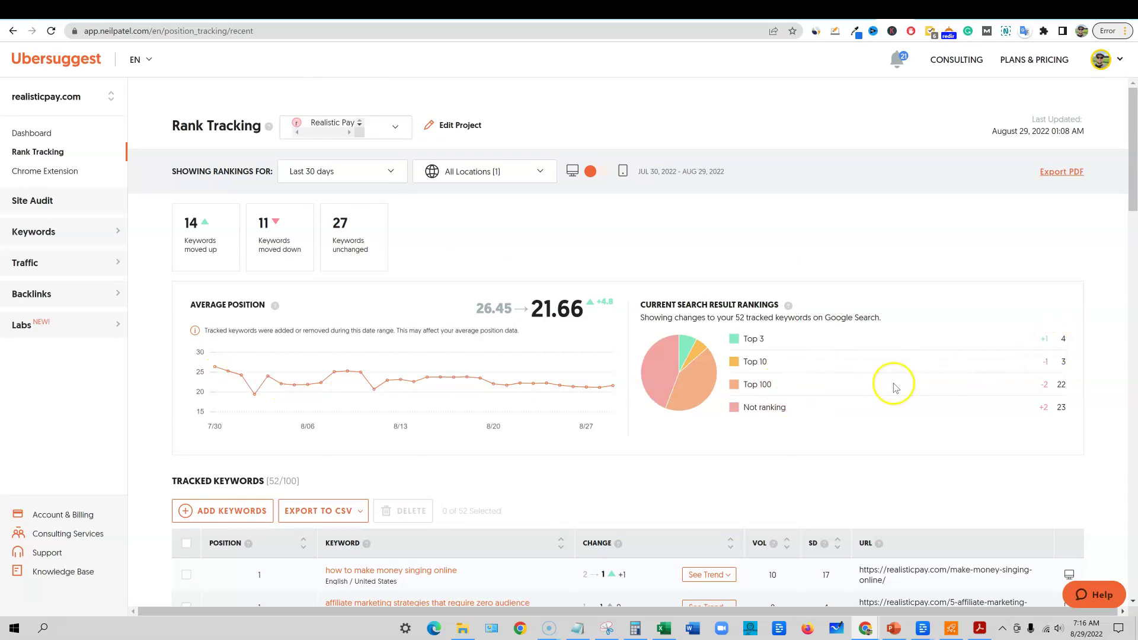
{"action": "scroll", "coordinate": [929, 449], "scroll_direction": "down", "scroll_amount": 4}
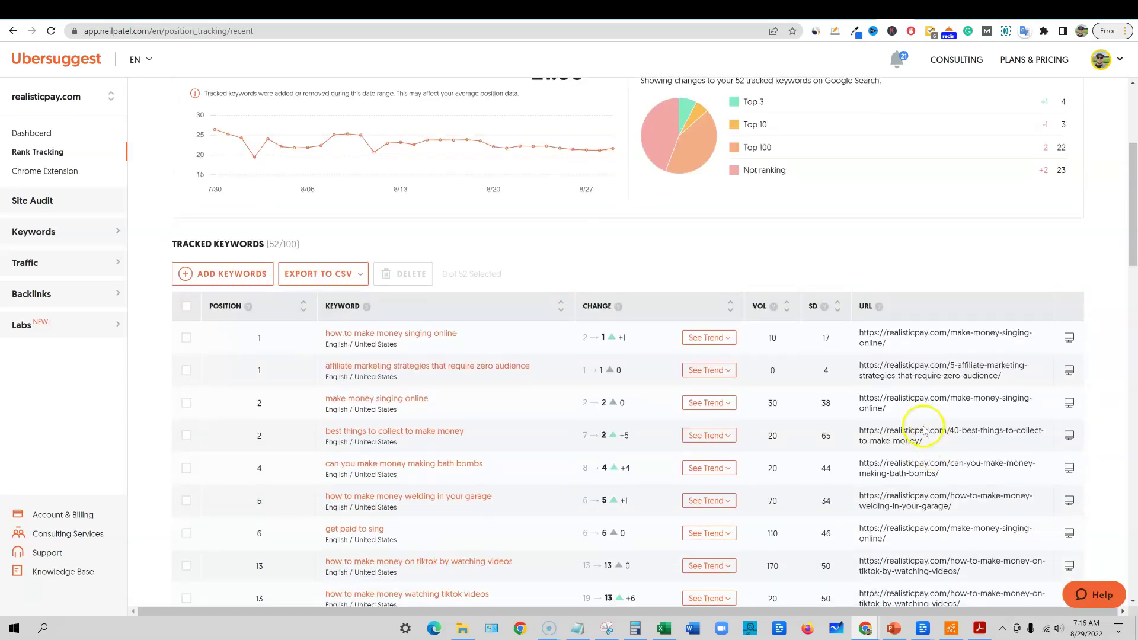
{"action": "scroll", "coordinate": [923, 428], "scroll_direction": "up", "scroll_amount": 1}
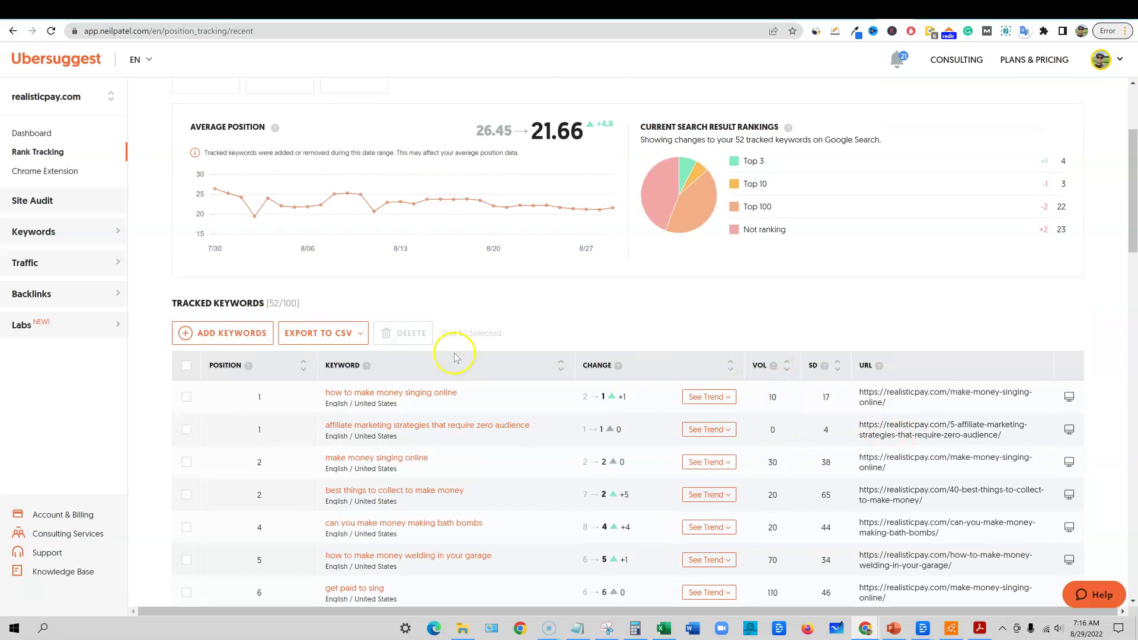
Open the form for adding keywords to Rank Tracking, browse the keywords the site currently ranks for, and close it
{"action": "left_click", "coordinate": [216, 334]}
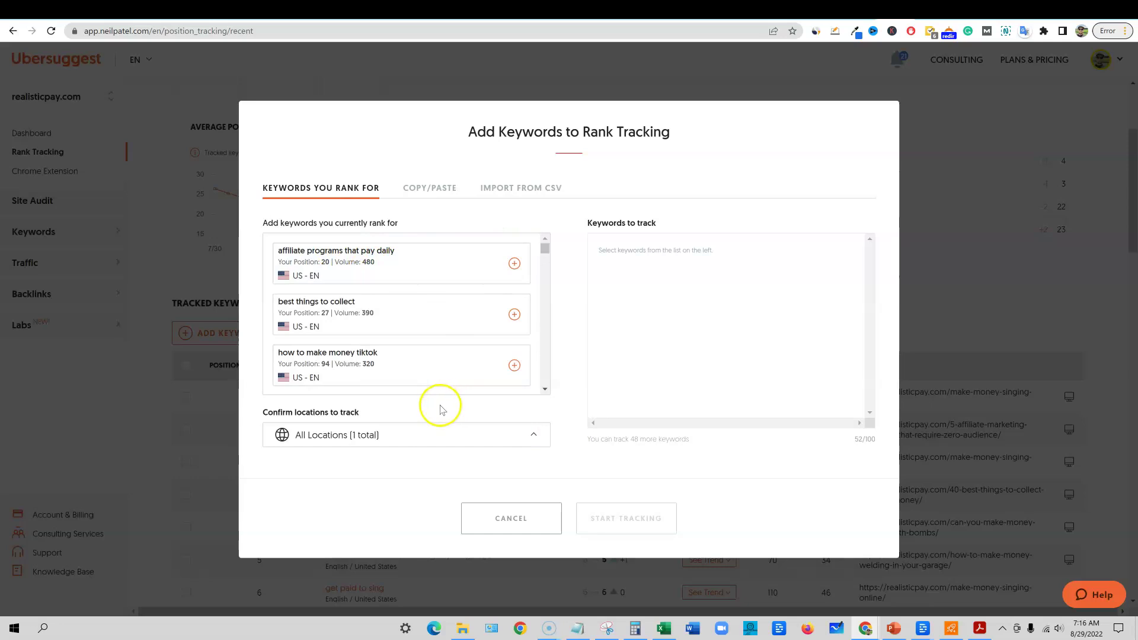
{"action": "scroll", "coordinate": [460, 300], "scroll_direction": "down", "scroll_amount": 3}
{"action": "scroll", "coordinate": [453, 311], "scroll_direction": "down", "scroll_amount": 6}
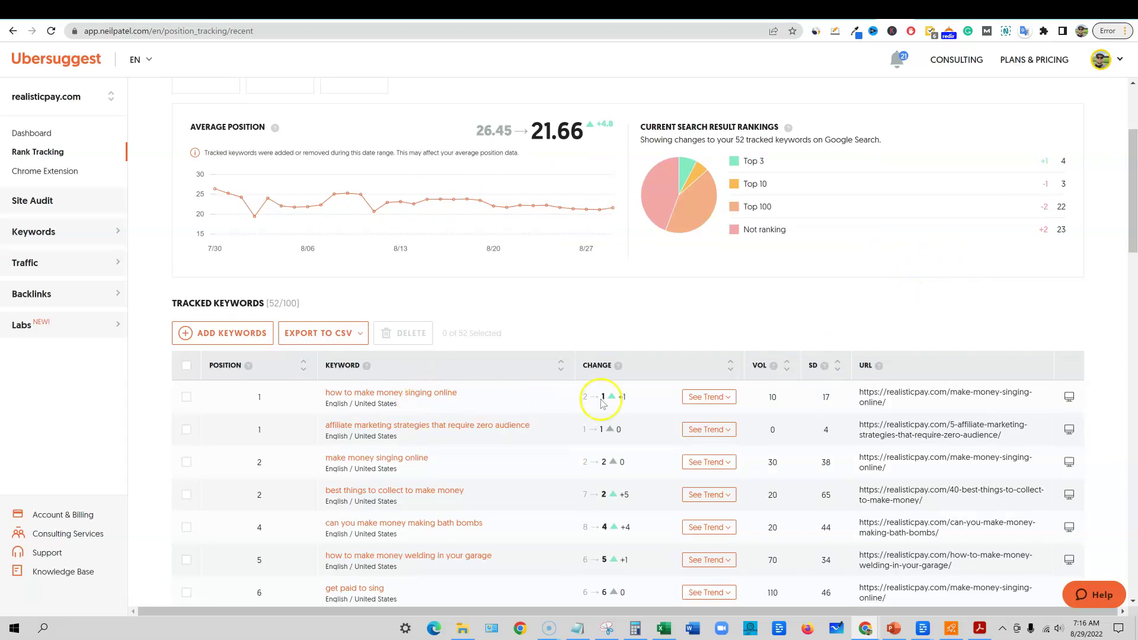
Show the ranking trend of "how to make money singing online" and open Ubersuggest's Chrome Extension page
{"action": "left_click", "coordinate": [728, 398]}
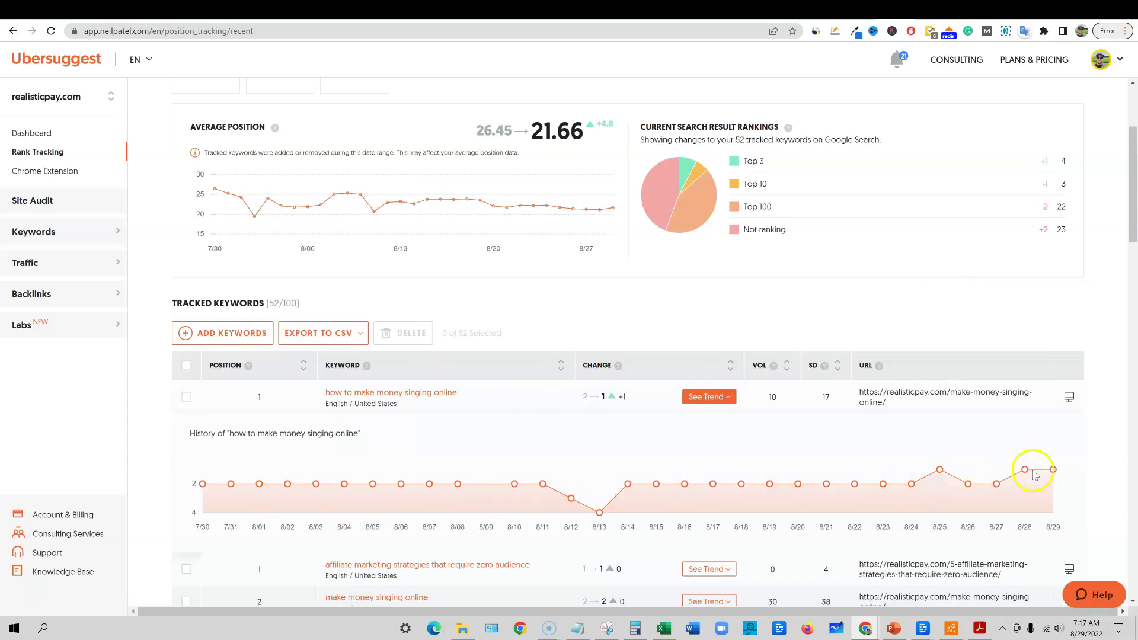
{"action": "scroll", "coordinate": [76, 275], "scroll_direction": "up", "scroll_amount": 3}
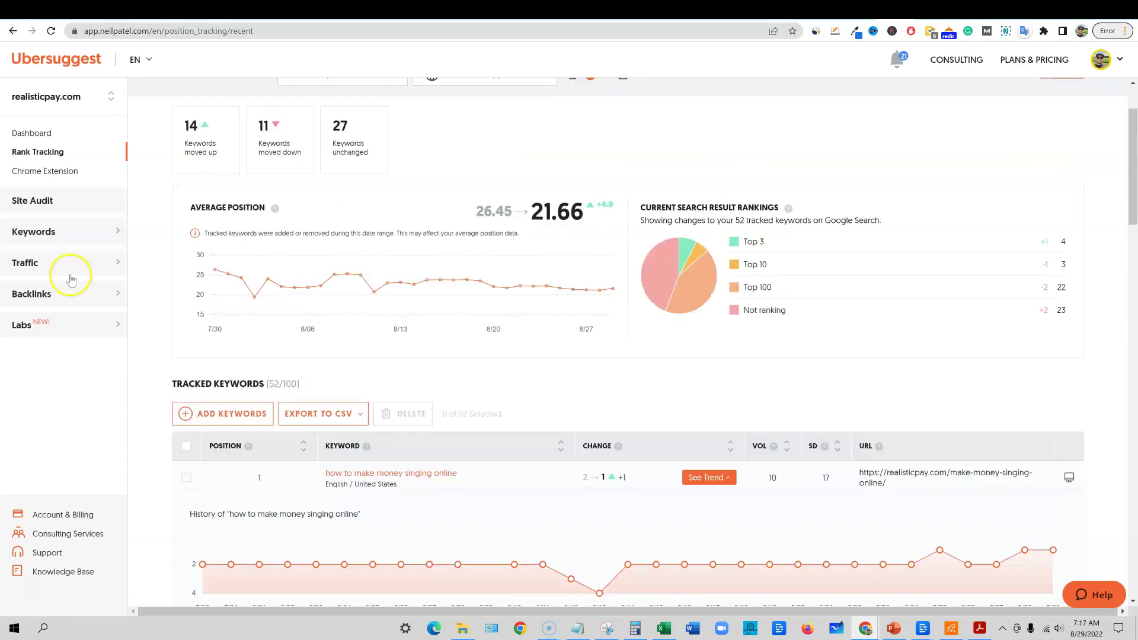
{"action": "left_click", "coordinate": [64, 172]}
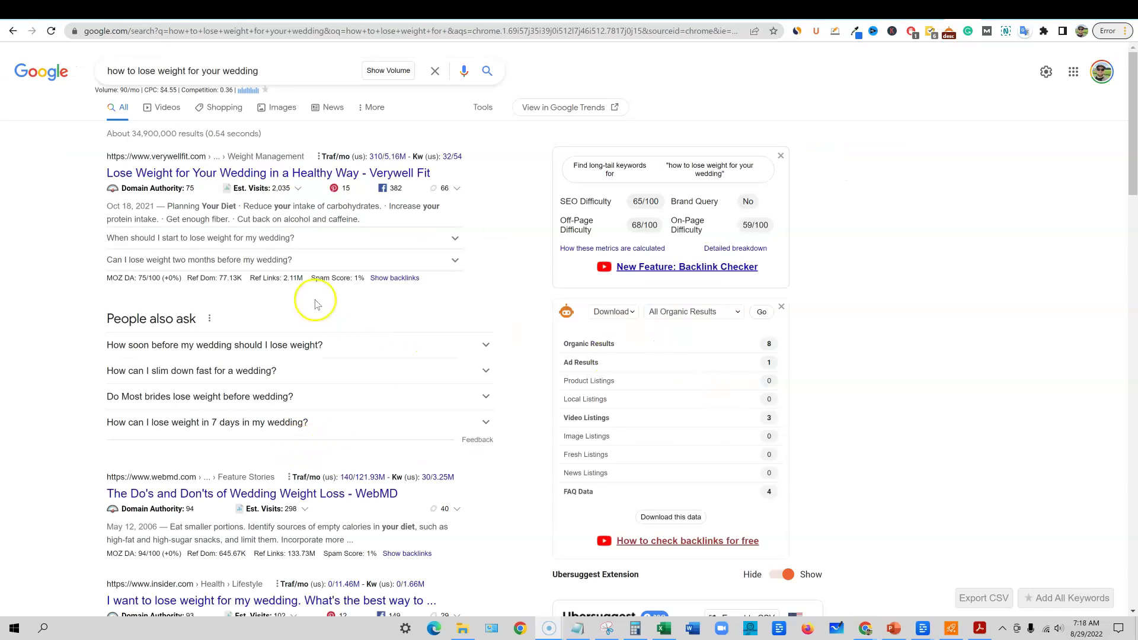
Turn off the Keywords Everywhere extension and reload the Google results for "how to lose weight for your wedding"
{"action": "left_click", "coordinate": [892, 32]}
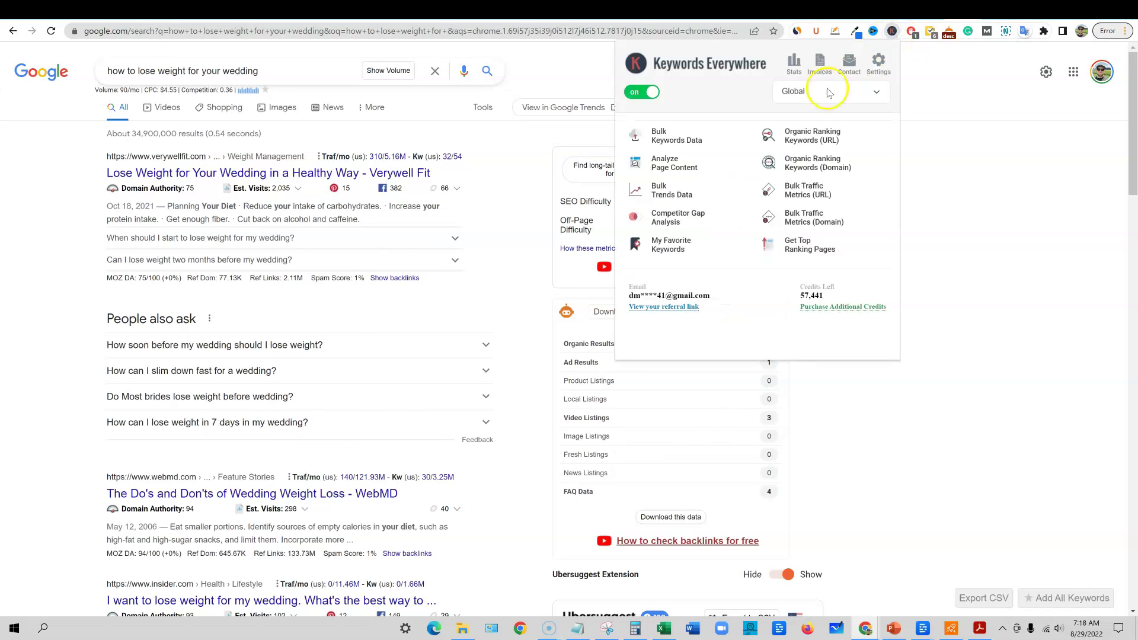
{"action": "left_click", "coordinate": [641, 92]}
{"action": "left_click", "coordinate": [988, 160]}
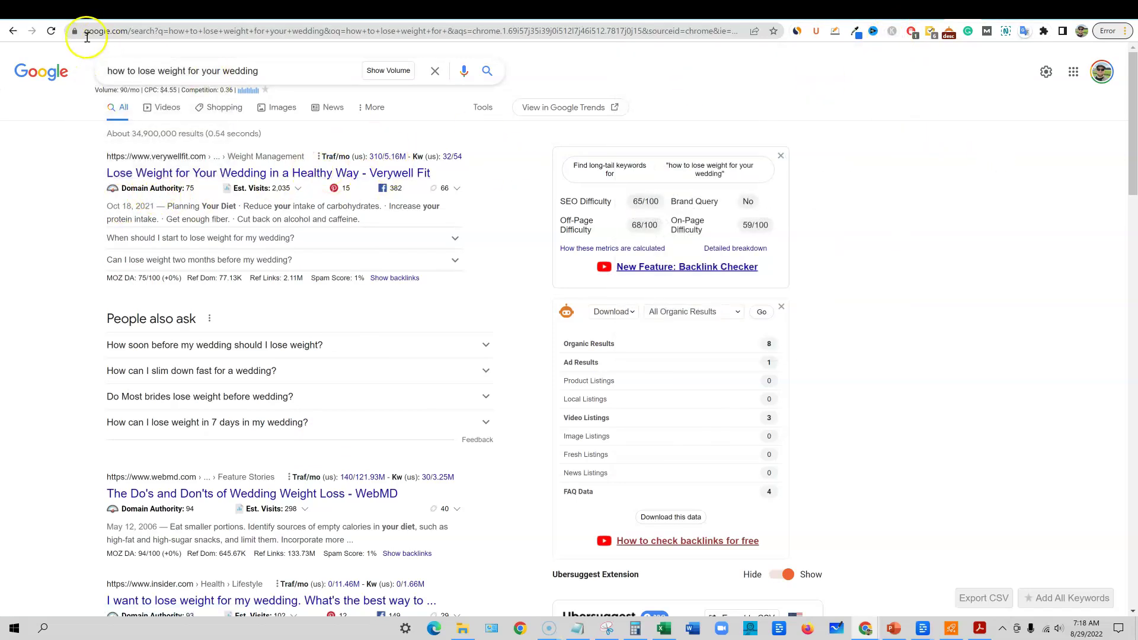
{"action": "left_click", "coordinate": [49, 31]}
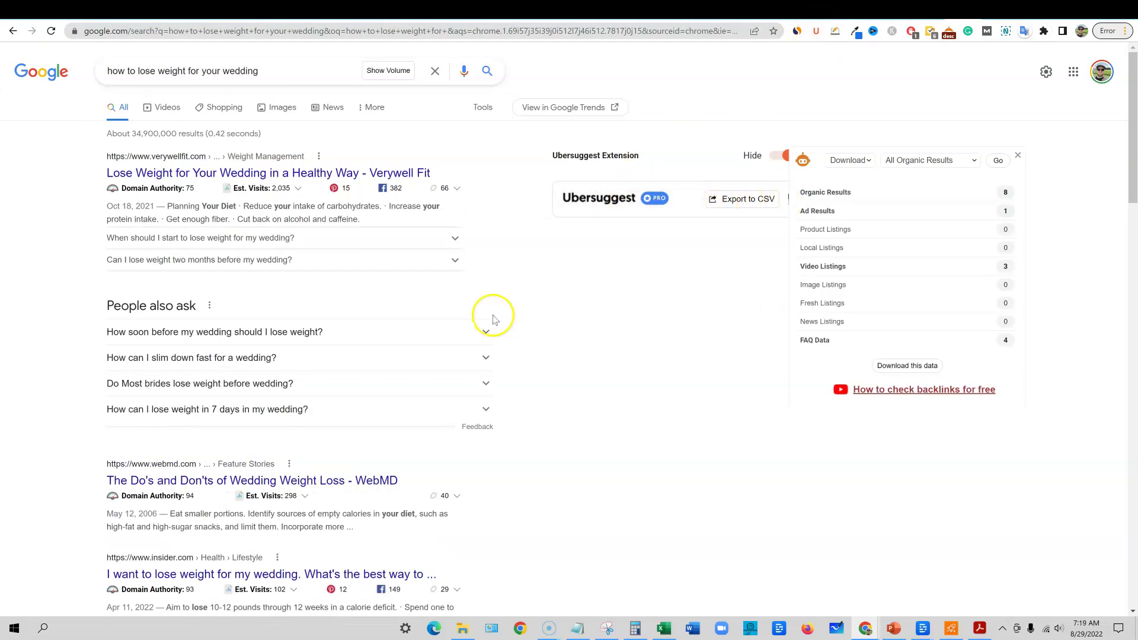
View Ubersuggest's keyword ideas page for the search briefly, return to the Google results and expand the Verywell Fit result's backlinks
{"action": "left_click", "coordinate": [660, 200]}
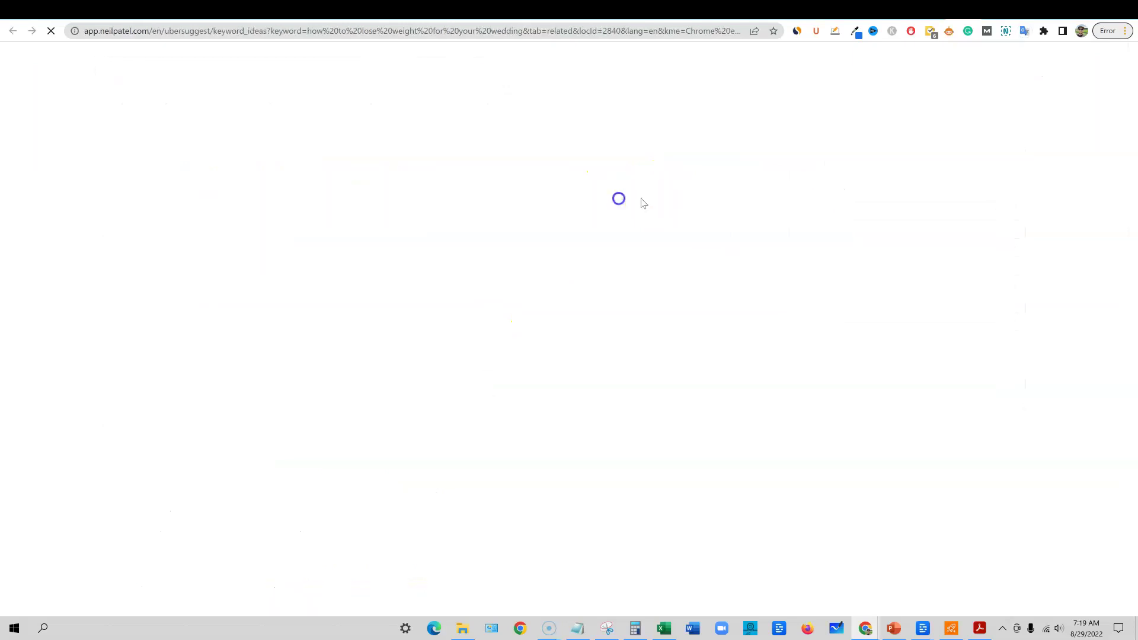
{"action": "left_click", "coordinate": [929, 14]}
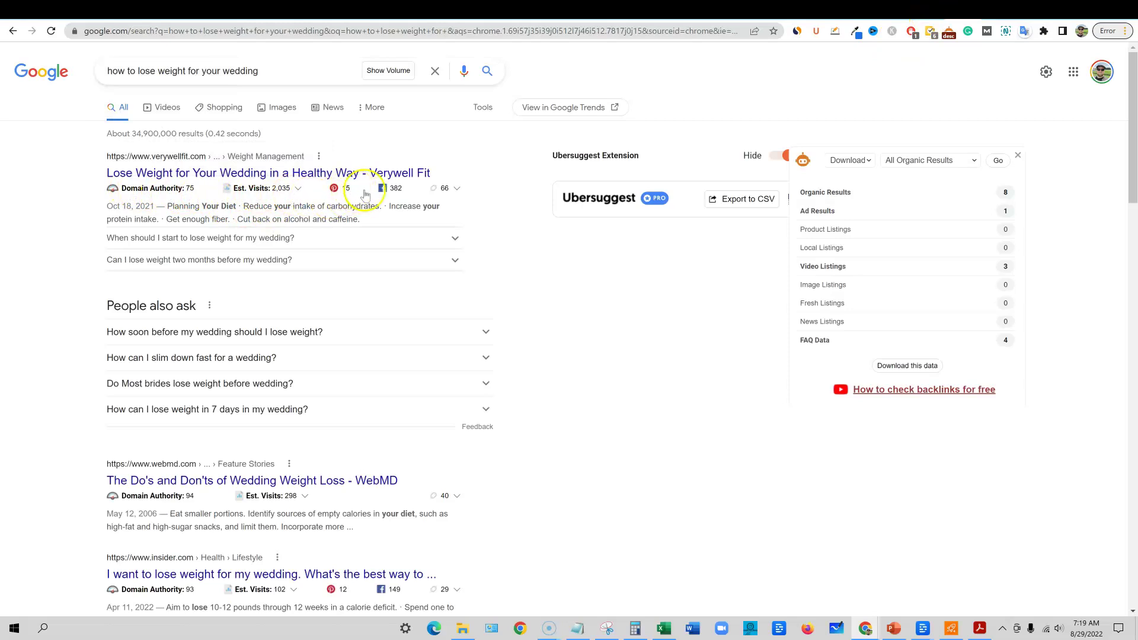
{"action": "mouse_move", "coordinate": [437, 191]}
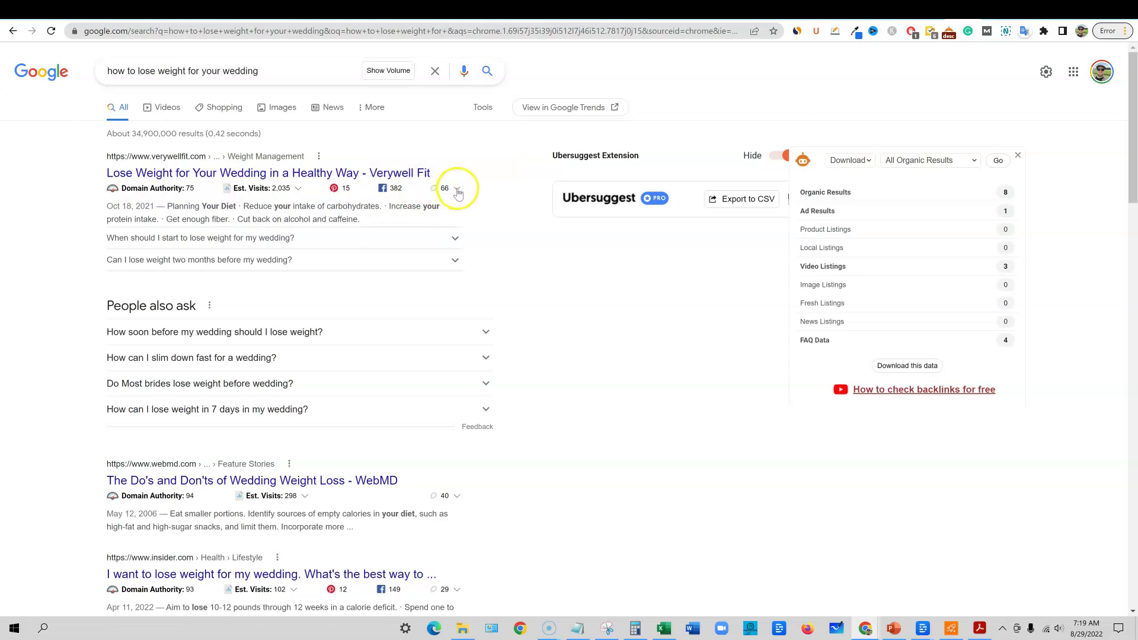
{"action": "left_click", "coordinate": [457, 190]}
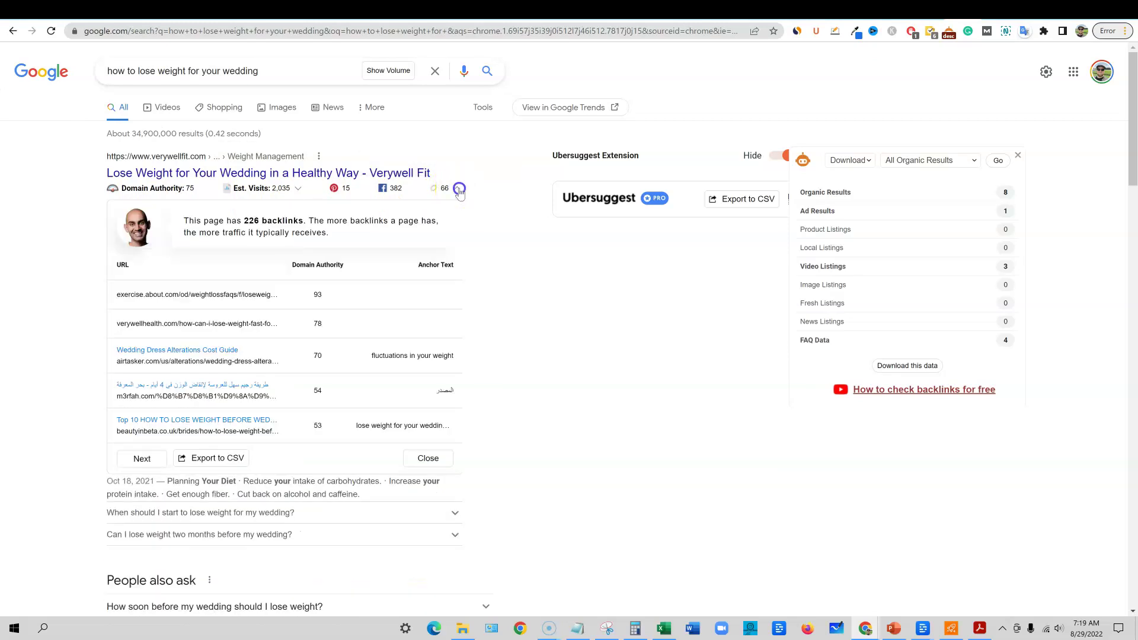
Collapse the Verywell Fit result's backlinks and examine the domain authority, visits and share metrics of the other Google results
{"action": "left_click", "coordinate": [458, 190]}
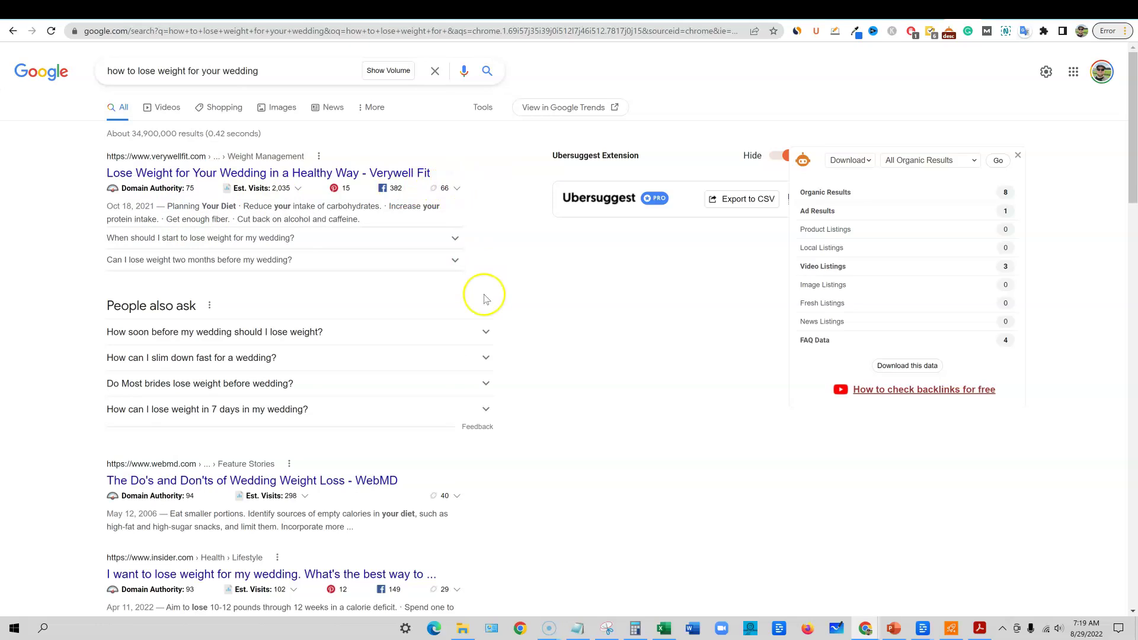
{"action": "scroll", "coordinate": [484, 299], "scroll_direction": "down", "scroll_amount": 5}
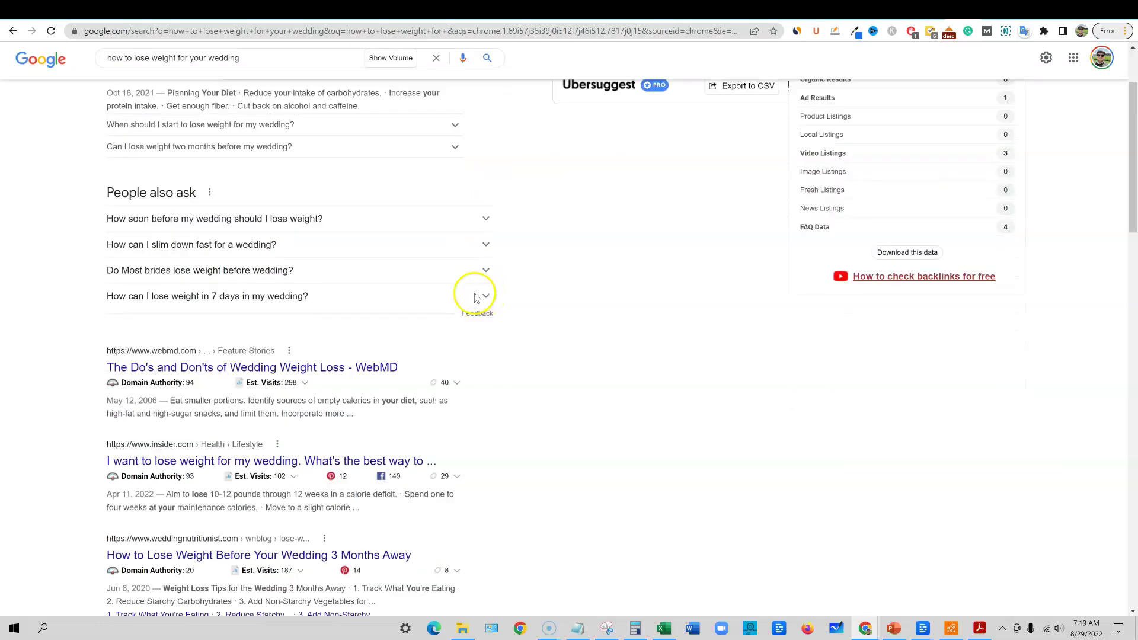
{"action": "scroll", "coordinate": [326, 394], "scroll_direction": "up", "scroll_amount": 5}
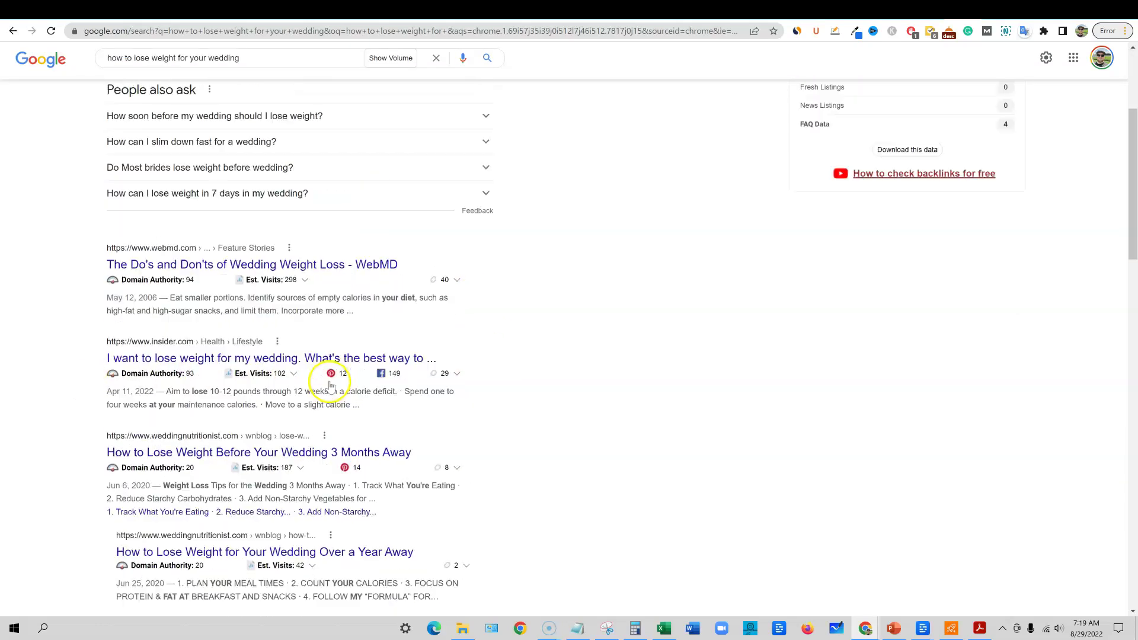
{"action": "mouse_move", "coordinate": [129, 191]}
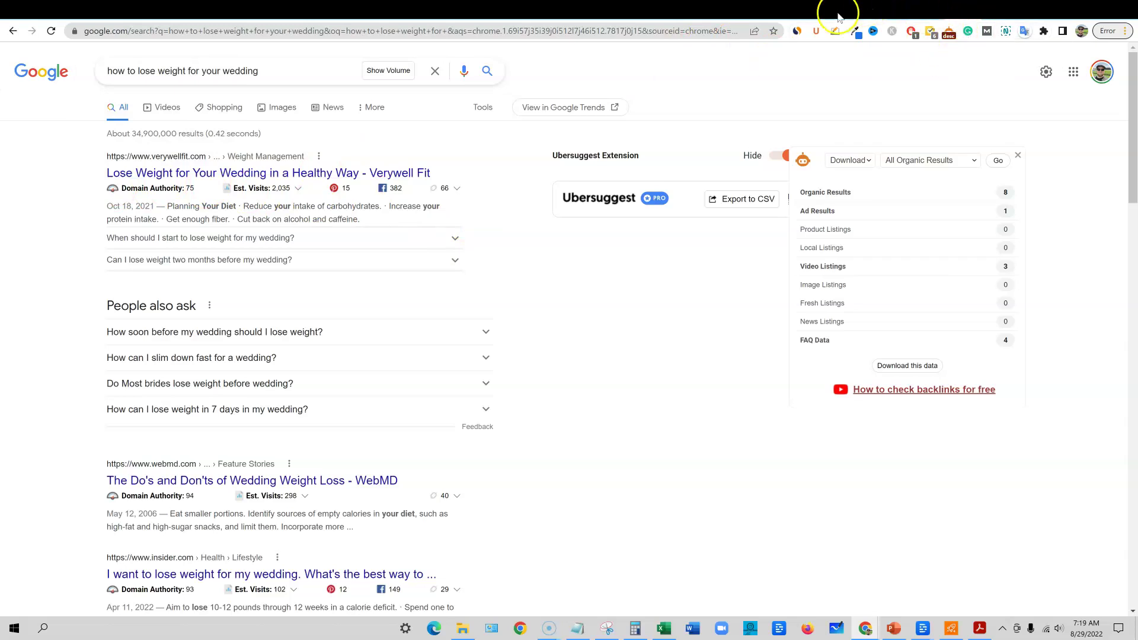
Leave the Google results, return to the Ubersuggest web app and open the Site Audit for loseweightreport.com
{"action": "left_click", "coordinate": [815, 31]}
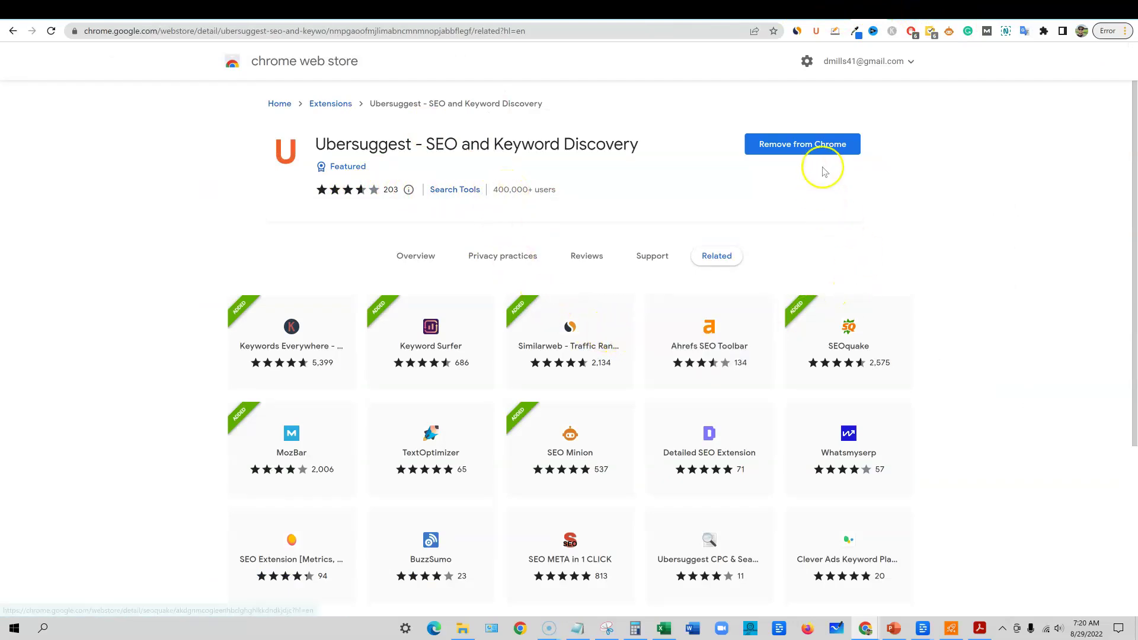
{"action": "left_click", "coordinate": [853, 10]}
{"action": "left_click", "coordinate": [838, 10]}
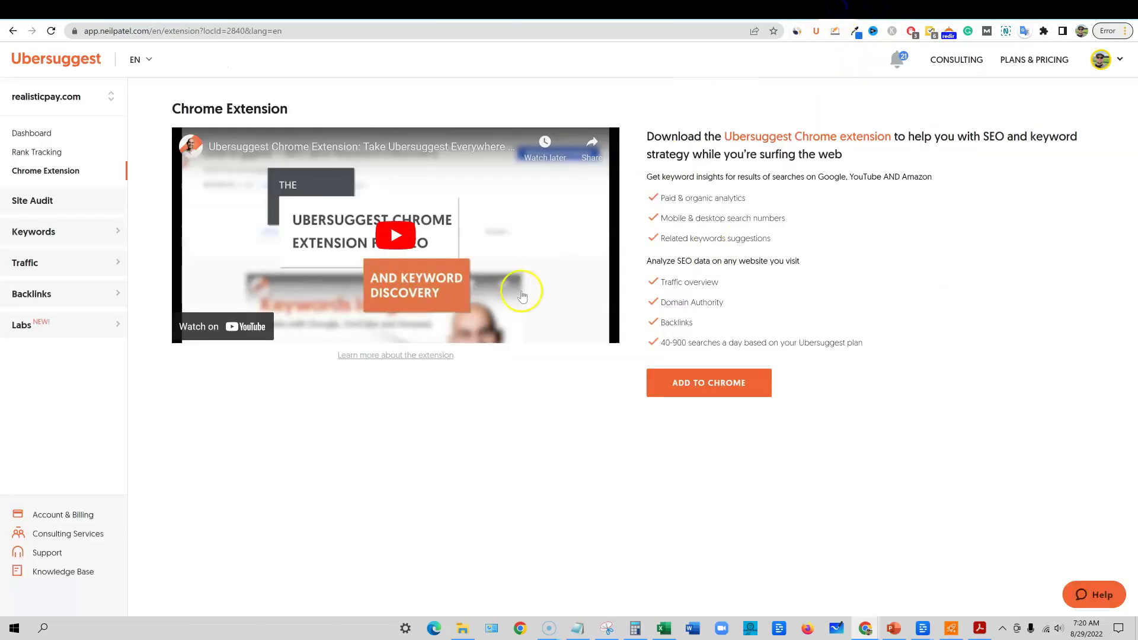
{"action": "left_click", "coordinate": [35, 201]}
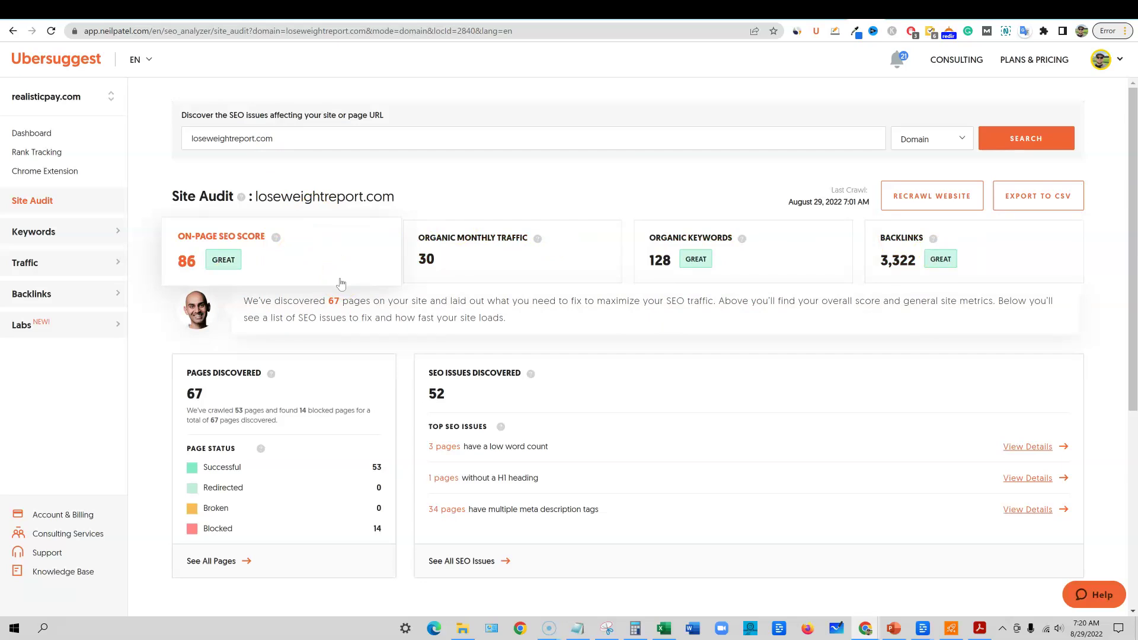
Review the Site Audit overview for loseweightreport.com and switch the Site Speed section to mobile
{"action": "left_click", "coordinate": [325, 257]}
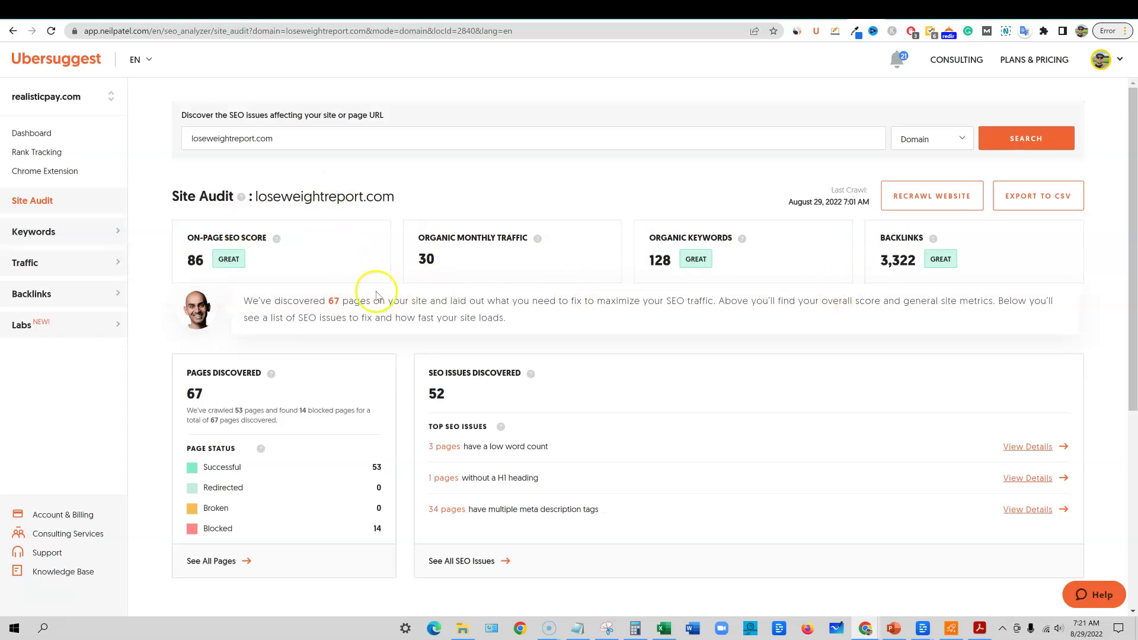
{"action": "scroll", "coordinate": [574, 277], "scroll_direction": "down", "scroll_amount": 5}
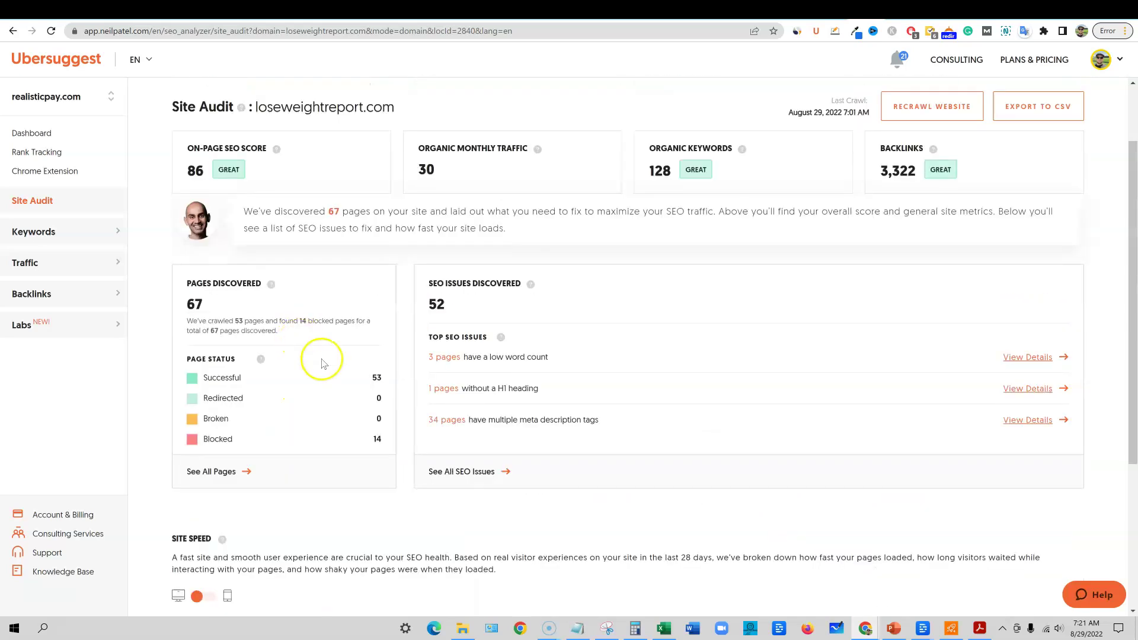
{"action": "left_click", "coordinate": [202, 362]}
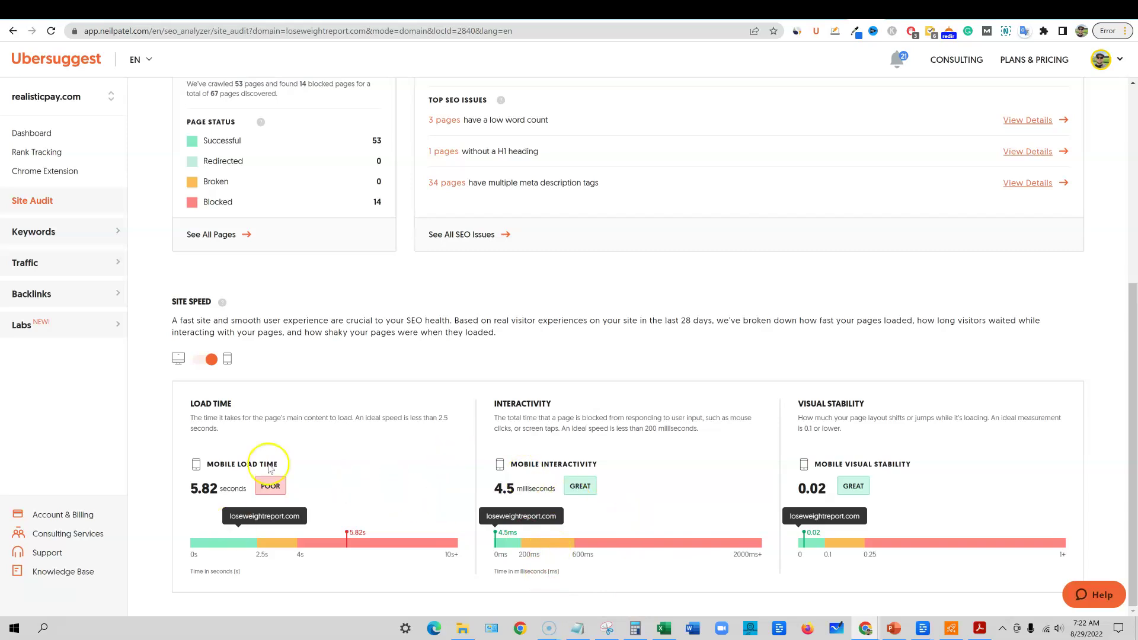
Open the full list of SEO issues for loseweightreport.com and examine the discovered issues and passed checks
{"action": "scroll", "coordinate": [482, 545], "scroll_direction": "up", "scroll_amount": 3}
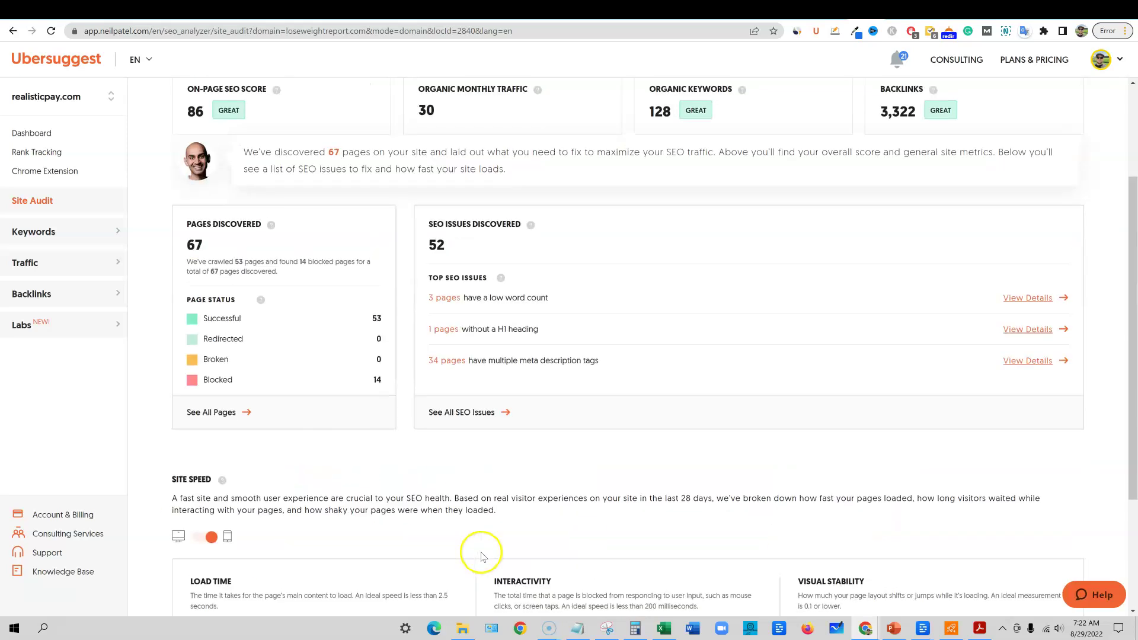
{"action": "scroll", "coordinate": [432, 557], "scroll_direction": "up", "scroll_amount": 2}
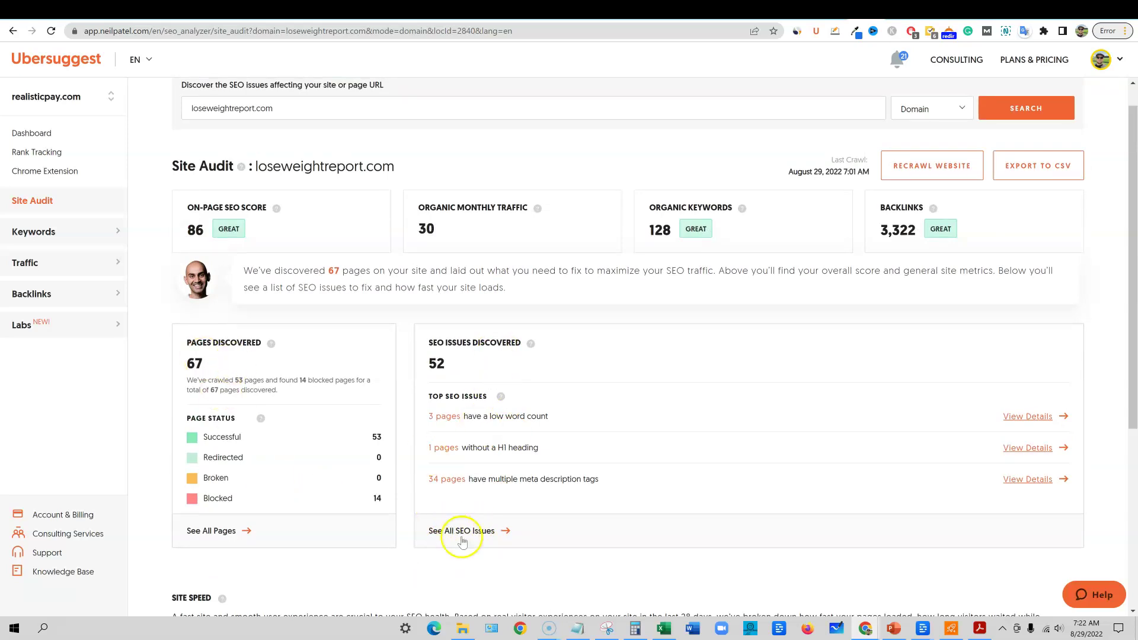
{"action": "left_click", "coordinate": [463, 536]}
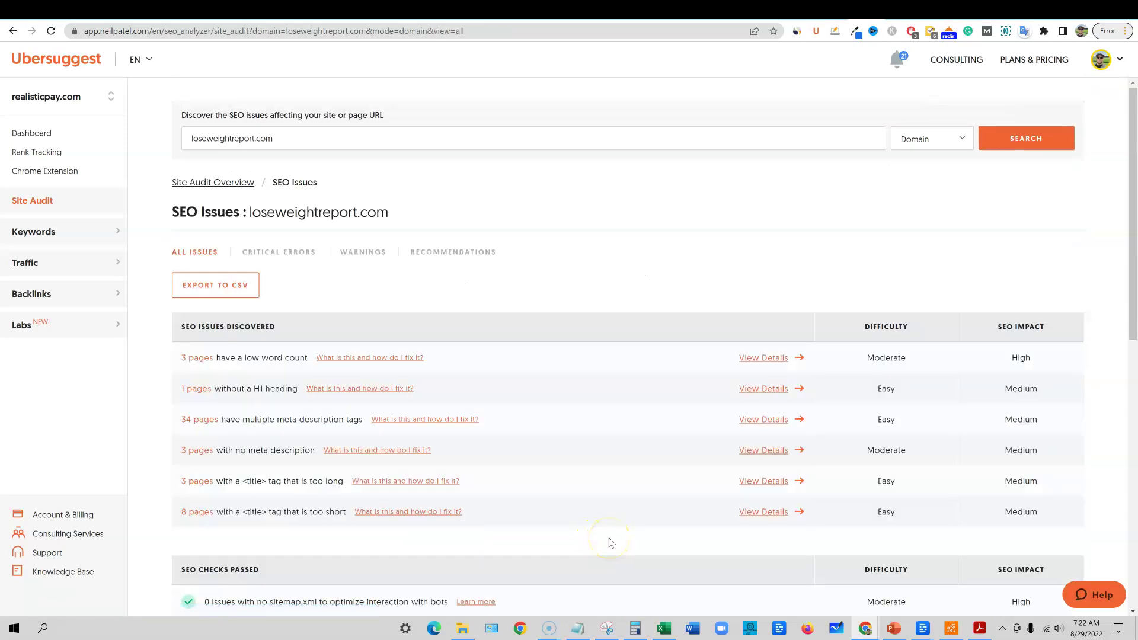
{"action": "scroll", "coordinate": [611, 540], "scroll_direction": "down", "scroll_amount": 2}
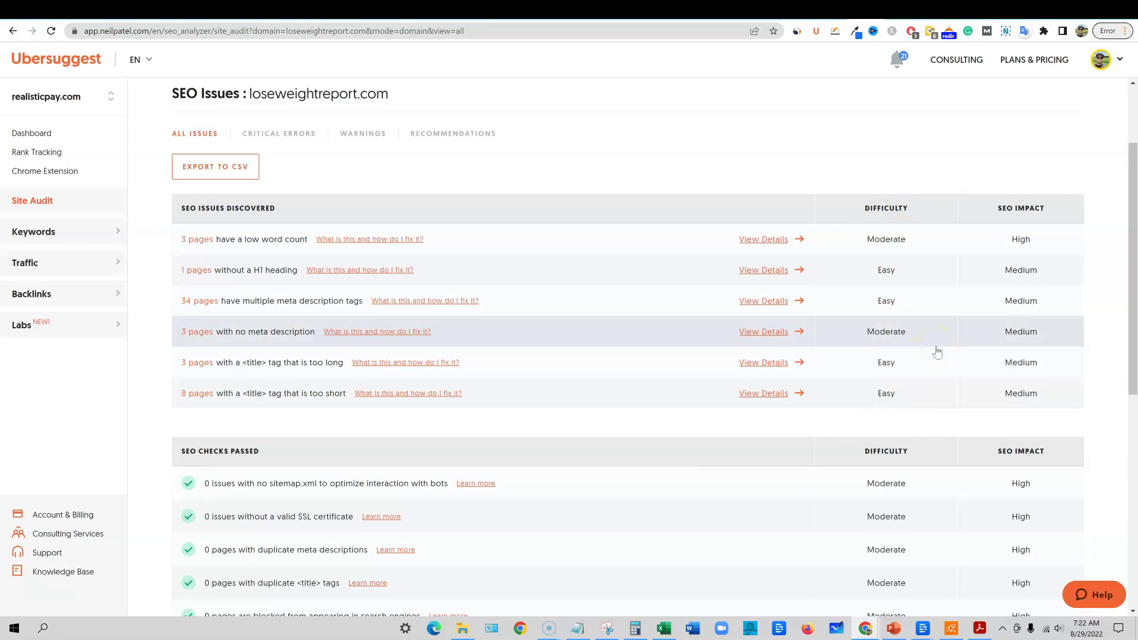
{"action": "scroll", "coordinate": [937, 352], "scroll_direction": "down", "scroll_amount": 8}
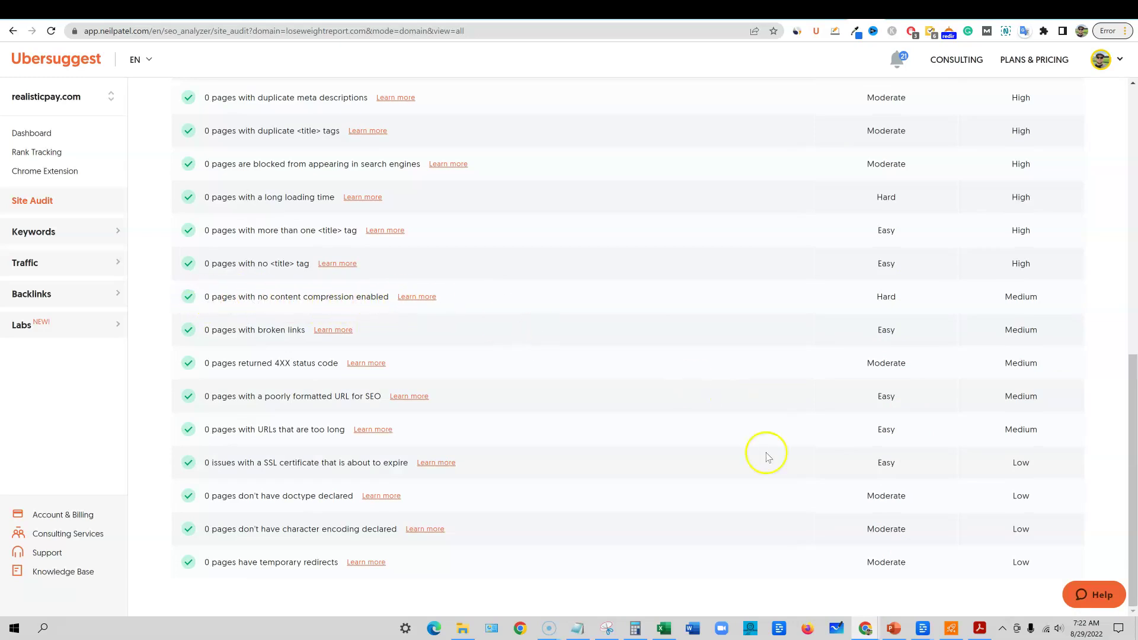
{"action": "scroll", "coordinate": [633, 472], "scroll_direction": "up", "scroll_amount": 6}
{"action": "scroll", "coordinate": [633, 473], "scroll_direction": "up", "scroll_amount": 4}
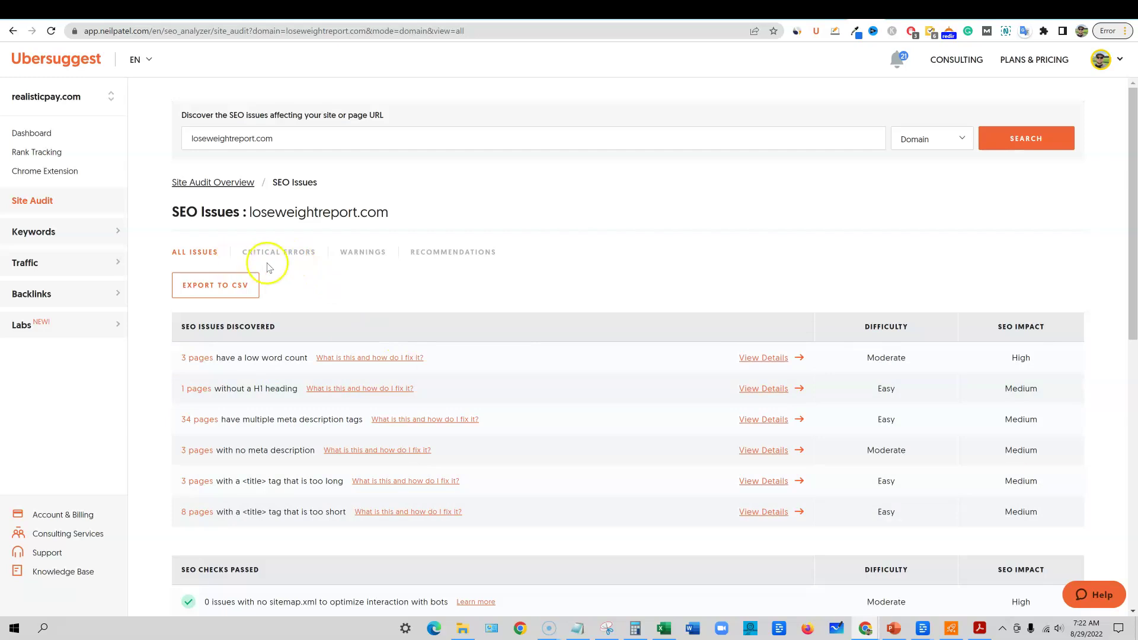
View the site's SEO issues by critical errors, warnings and recommendations, and return to the warnings
{"action": "left_click", "coordinate": [291, 253]}
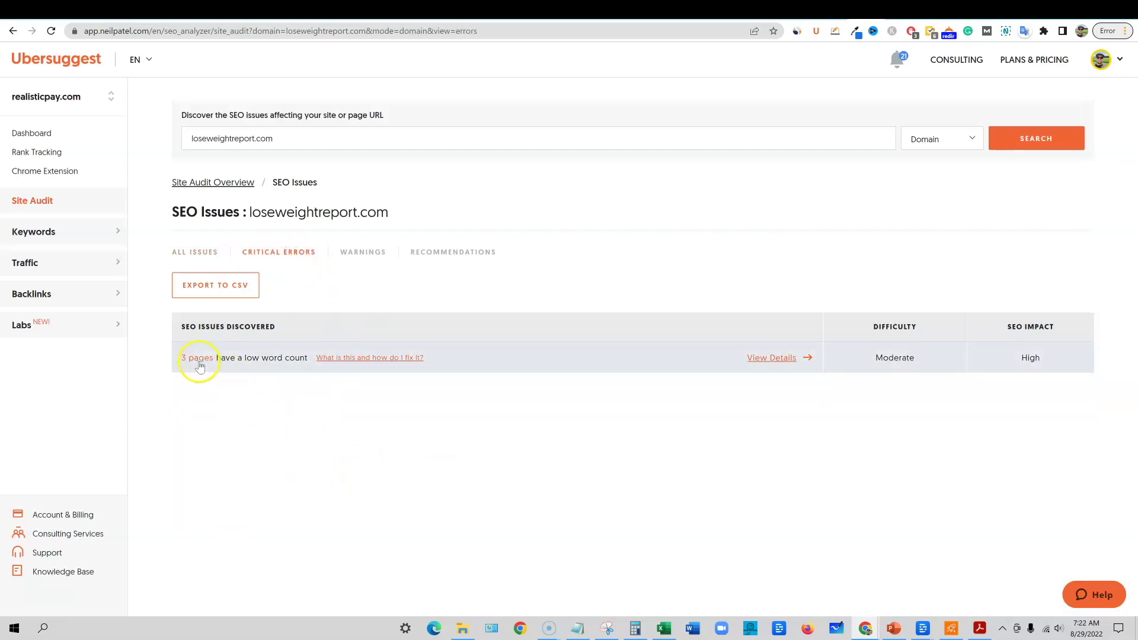
{"action": "left_click", "coordinate": [374, 254]}
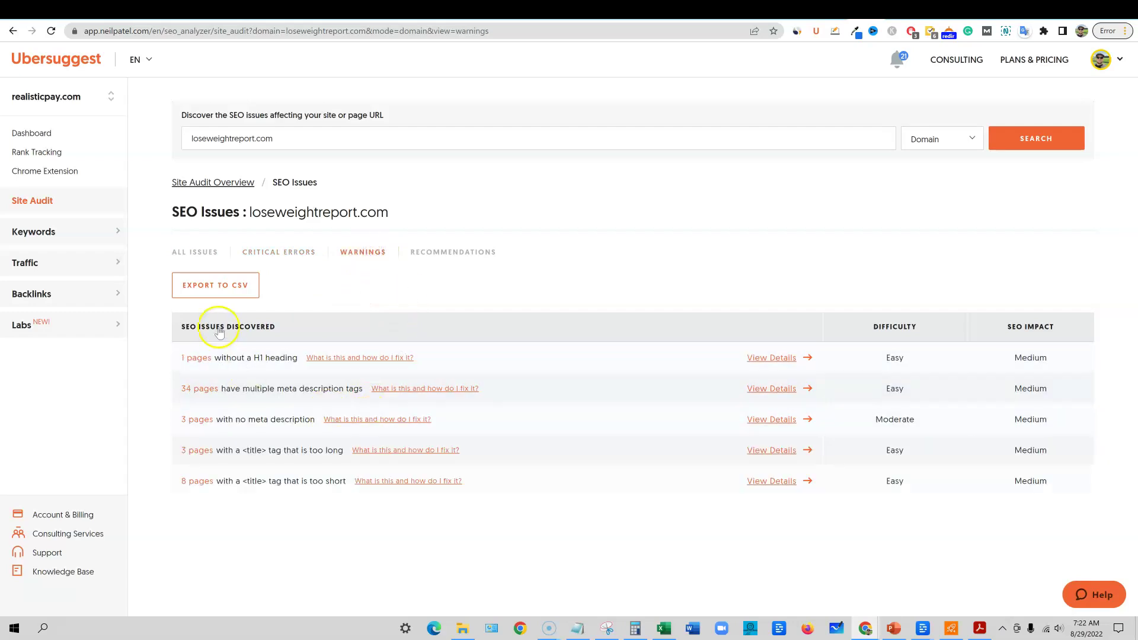
{"action": "left_click", "coordinate": [441, 255]}
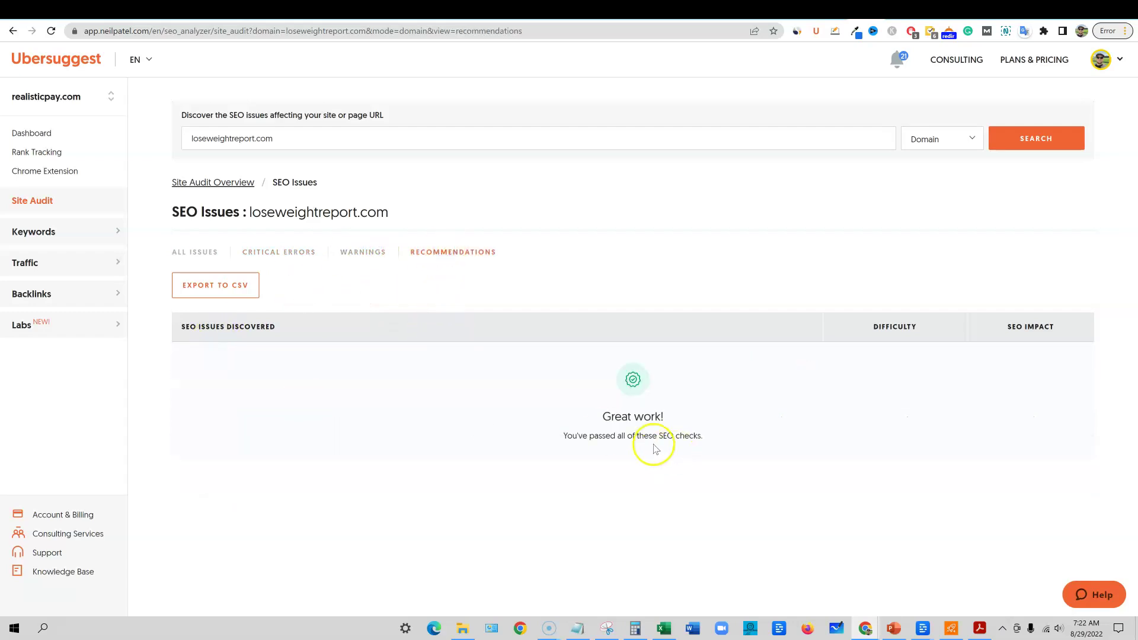
{"action": "left_click", "coordinate": [387, 251]}
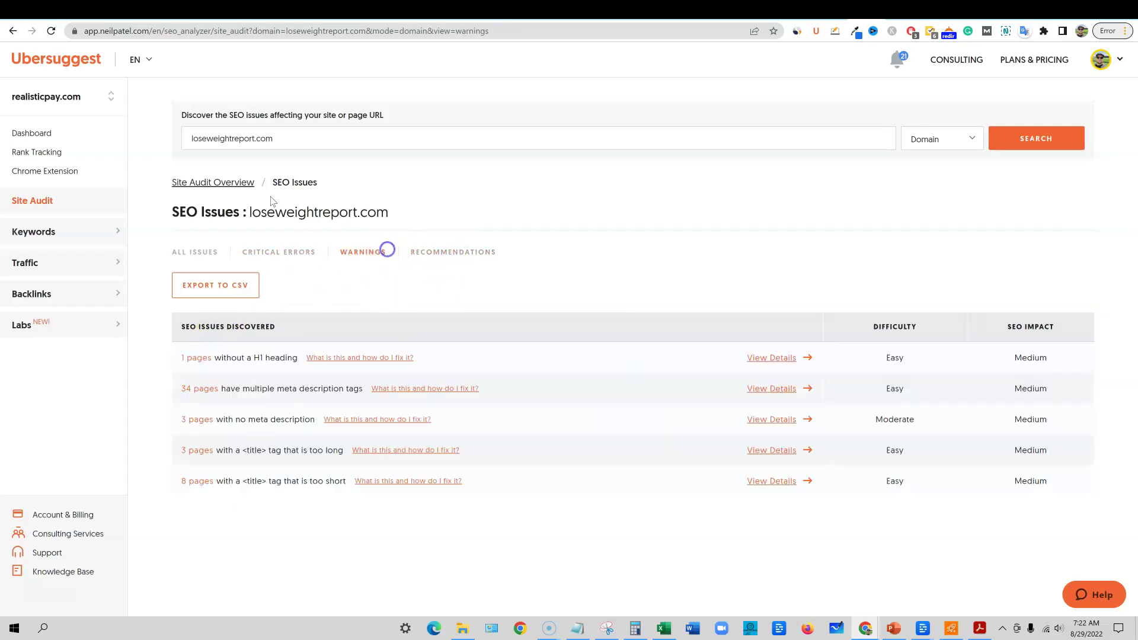
Open the Keyword Overview for "camping" and examine its search volume trend, searcher age range, keyword ideas and content ideas
{"action": "left_click", "coordinate": [46, 232]}
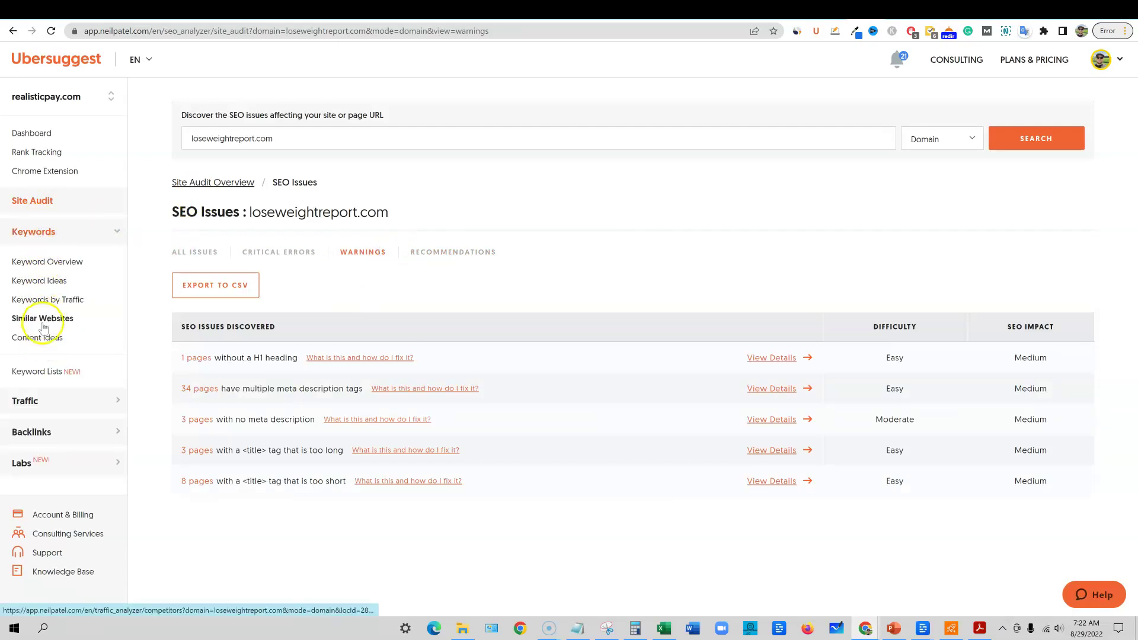
{"action": "left_click", "coordinate": [58, 265]}
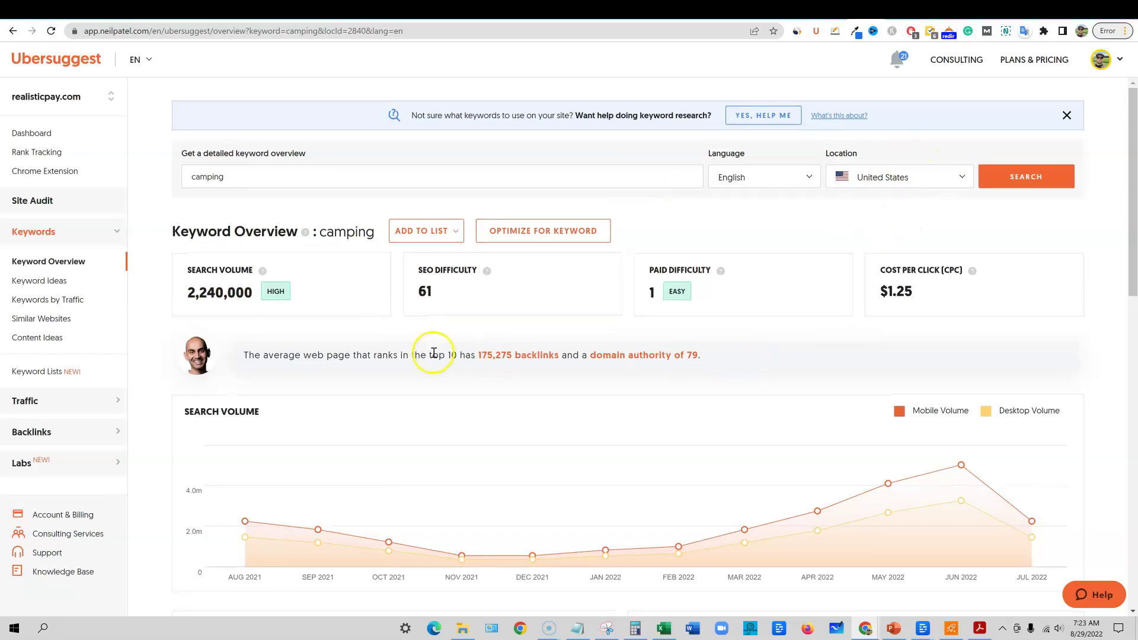
{"action": "scroll", "coordinate": [844, 375], "scroll_direction": "down", "scroll_amount": 4}
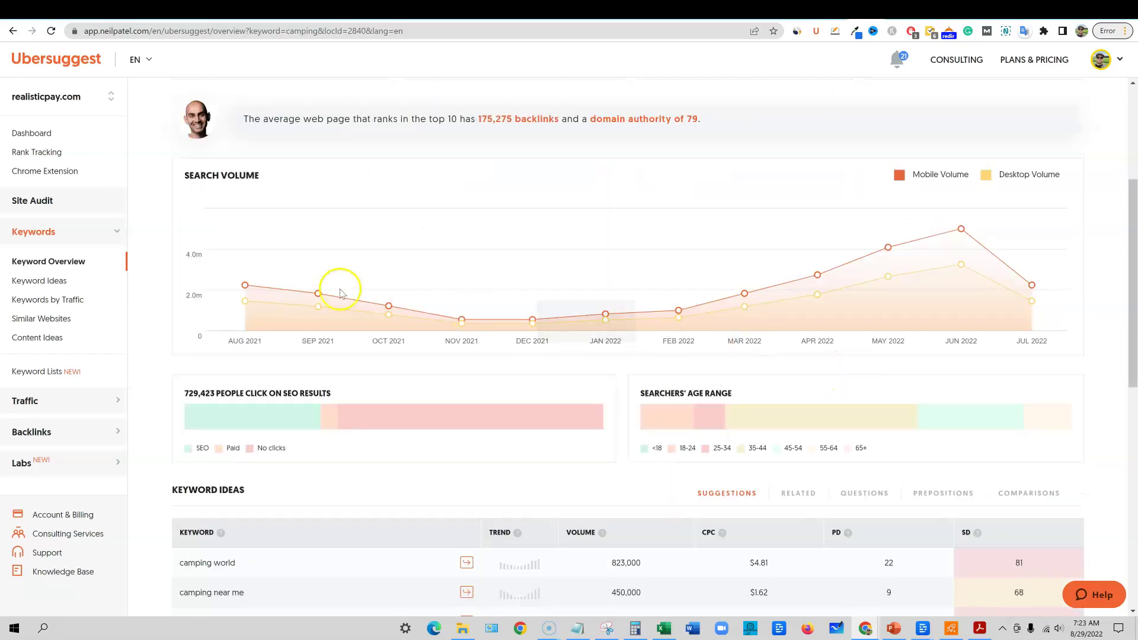
{"action": "scroll", "coordinate": [1028, 317], "scroll_direction": "down", "scroll_amount": 1}
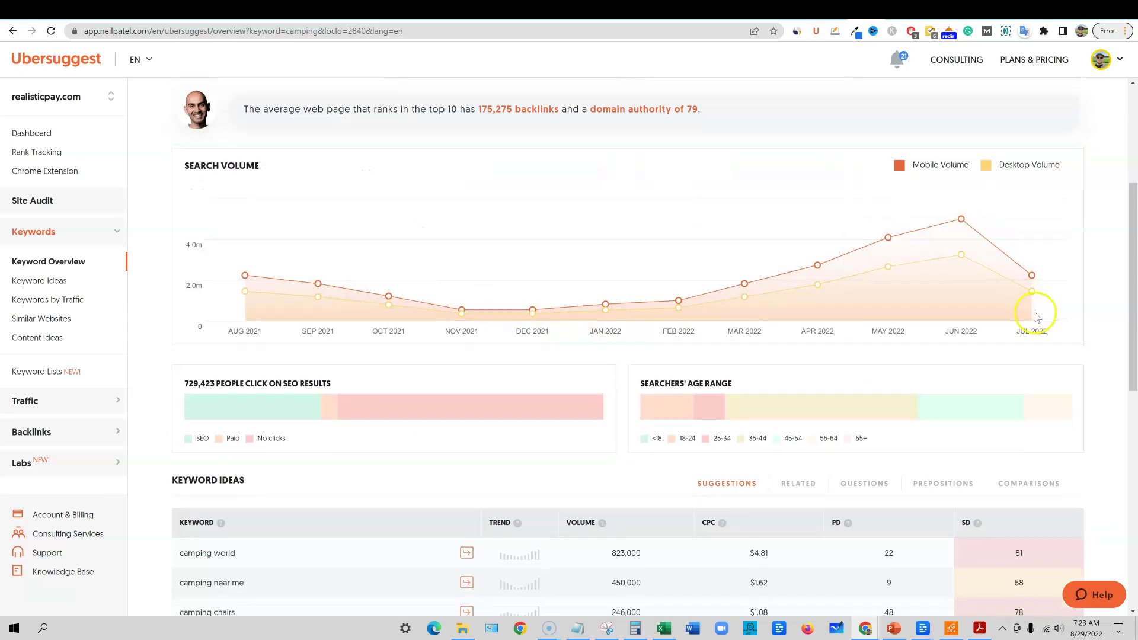
{"action": "scroll", "coordinate": [780, 294], "scroll_direction": "up", "scroll_amount": 1}
{"action": "scroll", "coordinate": [781, 294], "scroll_direction": "down", "scroll_amount": 5}
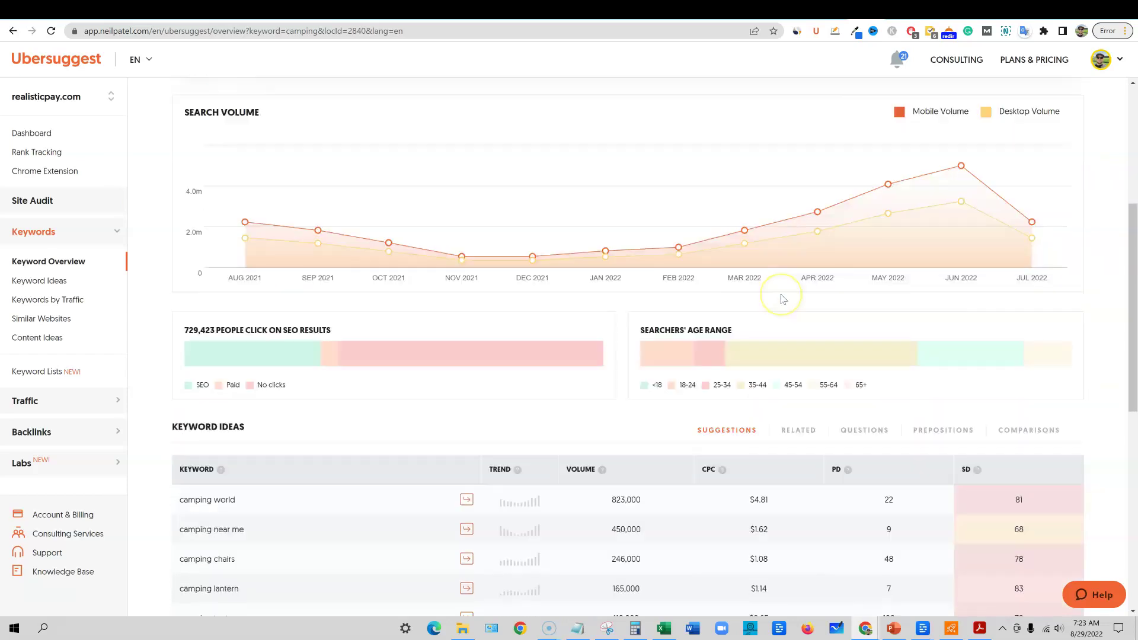
{"action": "scroll", "coordinate": [770, 298], "scroll_direction": "up", "scroll_amount": 5}
{"action": "scroll", "coordinate": [764, 300], "scroll_direction": "down", "scroll_amount": 7}
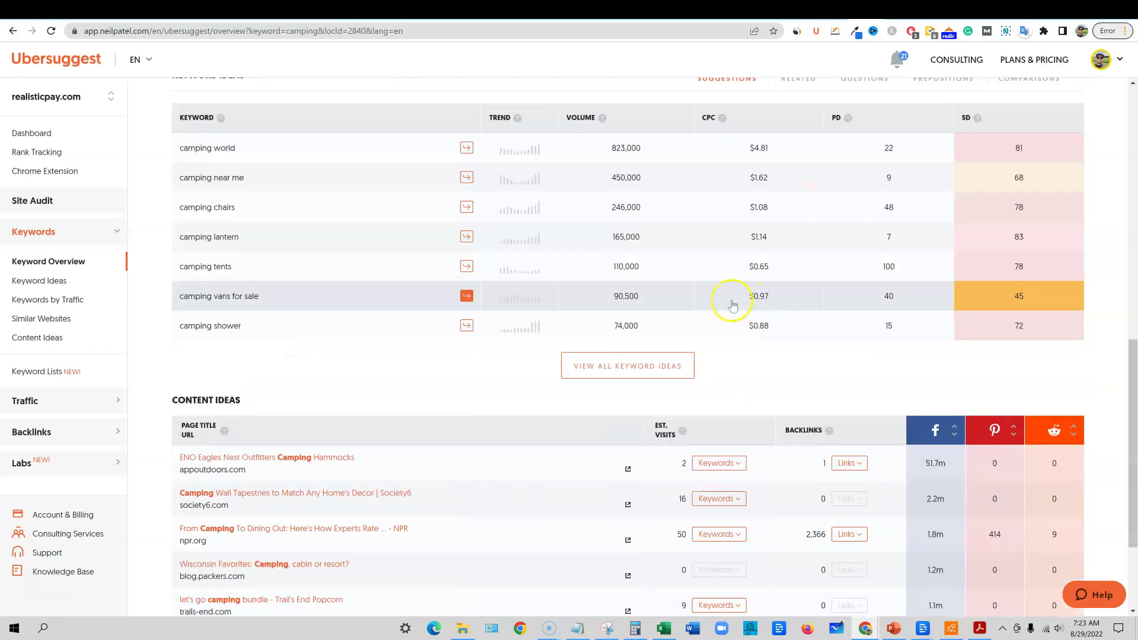
{"action": "scroll", "coordinate": [735, 305], "scroll_direction": "down", "scroll_amount": 3}
Open all keyword ideas for "camping" and show the related keywords
{"action": "scroll", "coordinate": [724, 308], "scroll_direction": "up", "scroll_amount": 4}
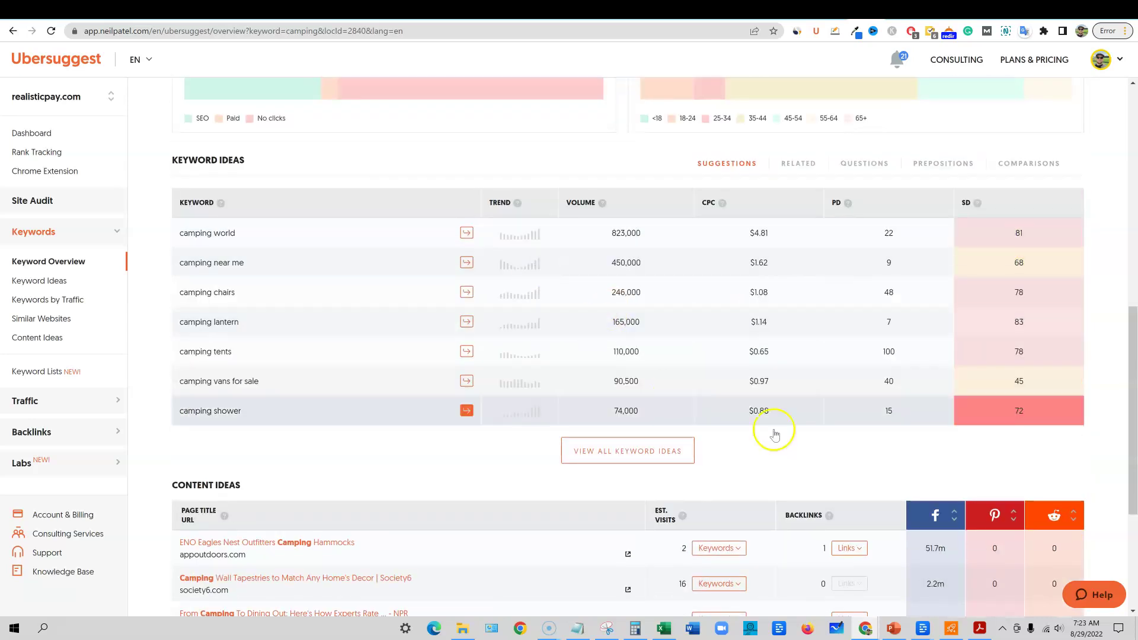
{"action": "left_click", "coordinate": [639, 459]}
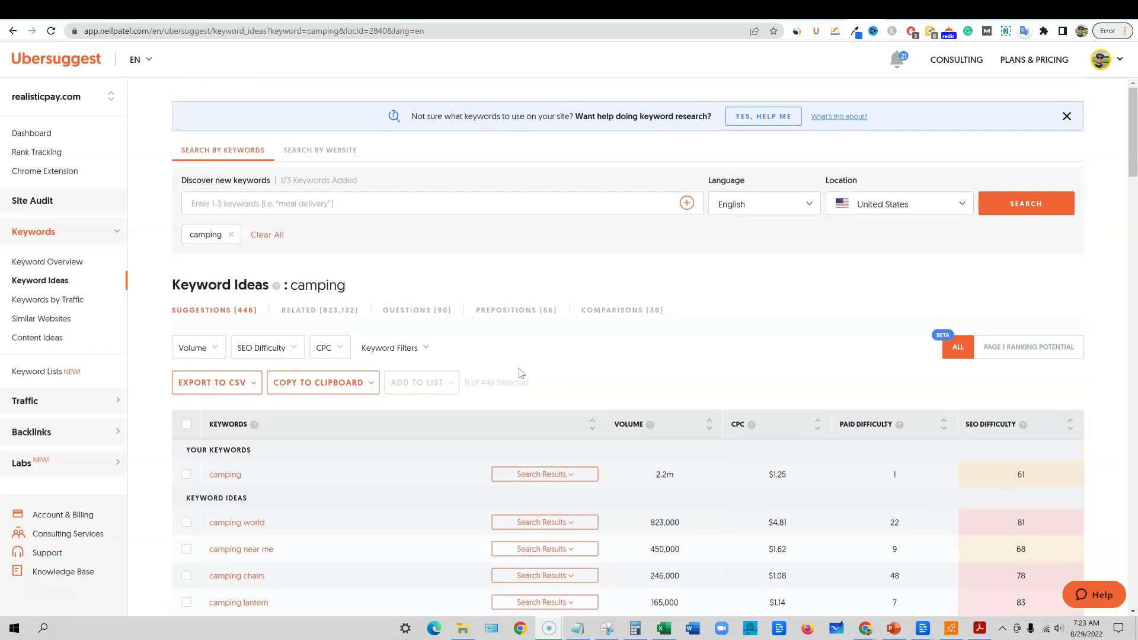
{"action": "left_click", "coordinate": [309, 314]}
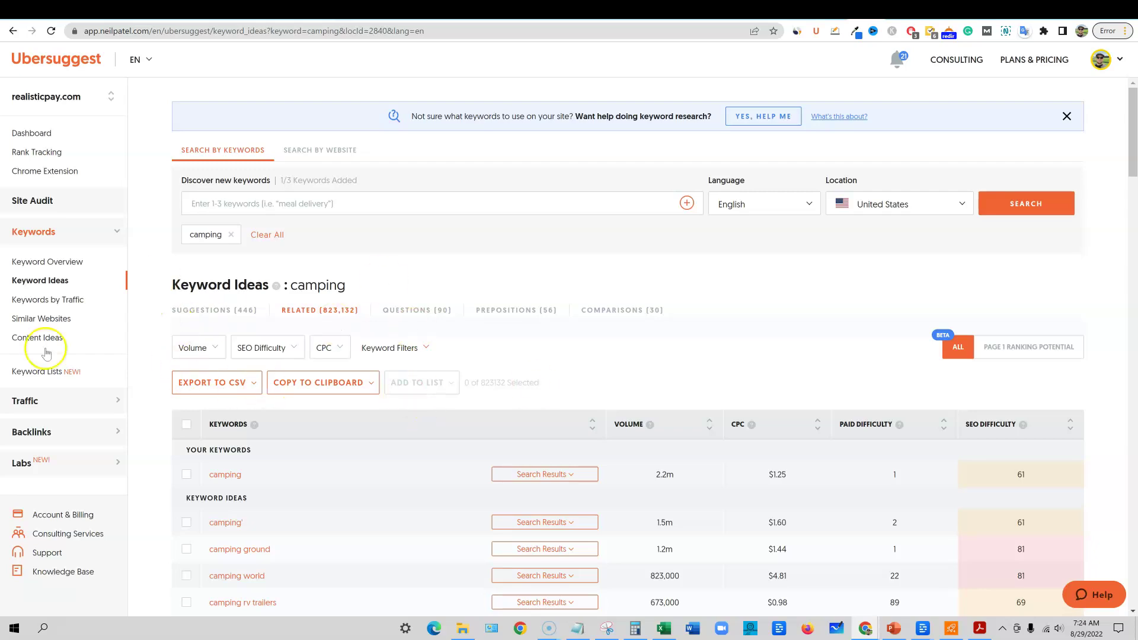
Check the Volume, SEO Difficulty, CPC and include/exclude keyword filter options without applying any, and look over the related keywords
{"action": "left_click", "coordinate": [215, 348]}
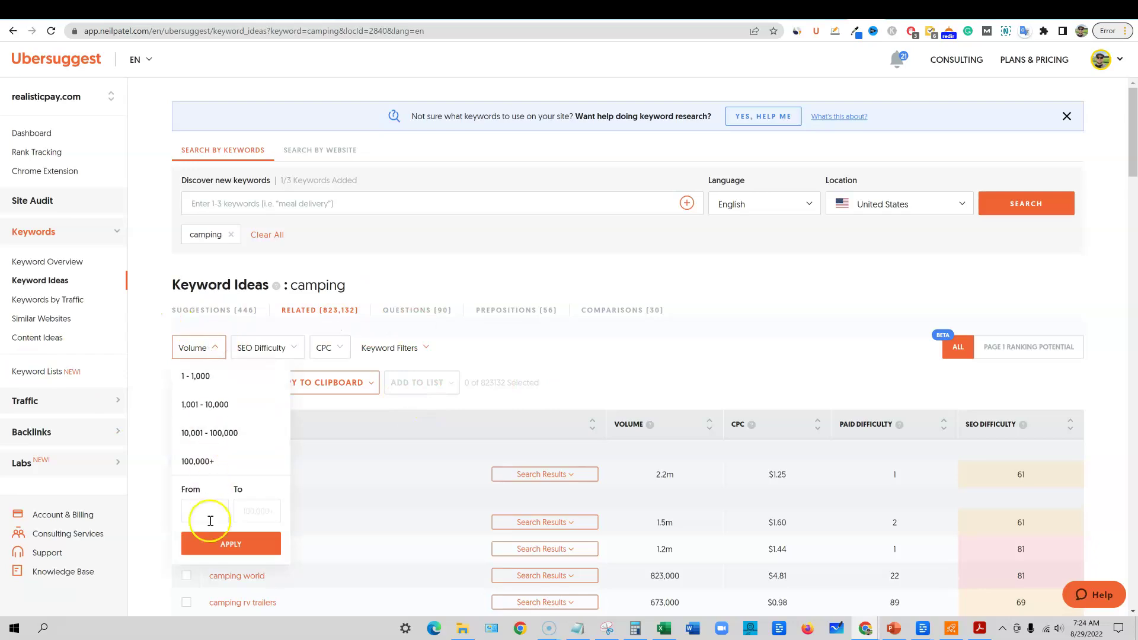
{"action": "left_click", "coordinate": [472, 346]}
{"action": "left_click", "coordinate": [298, 349]}
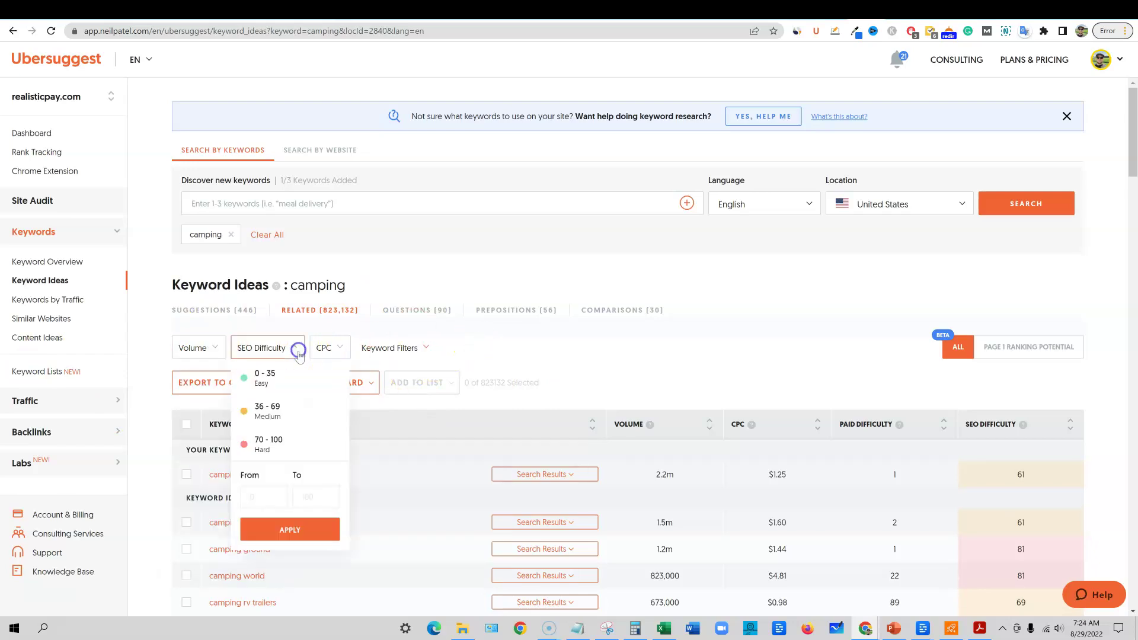
{"action": "left_click", "coordinate": [503, 342]}
{"action": "left_click", "coordinate": [341, 348]}
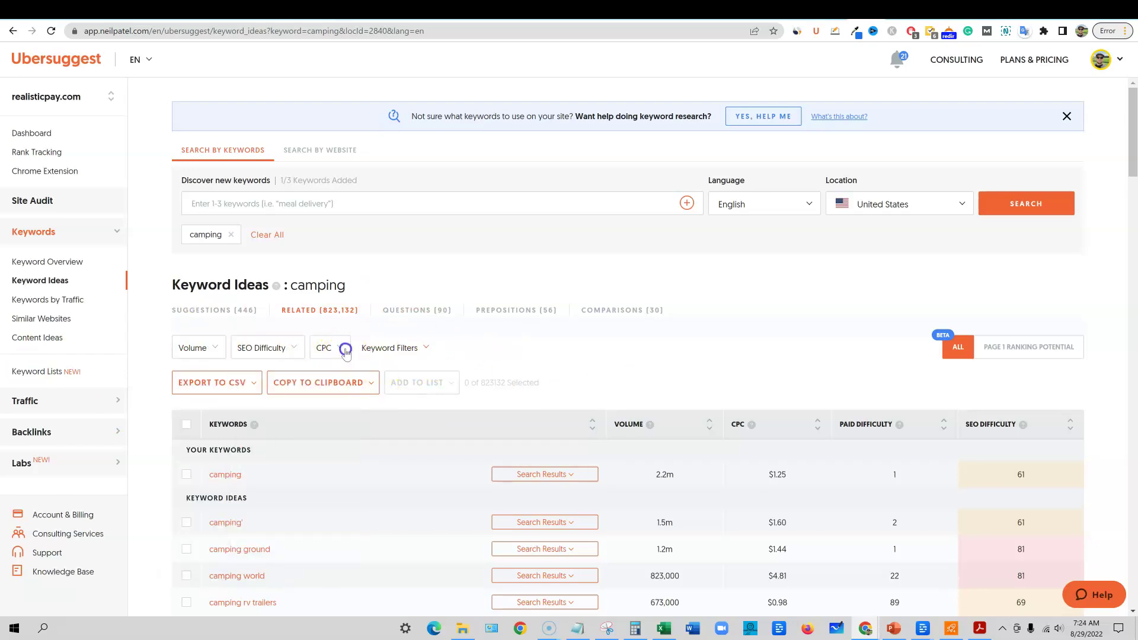
{"action": "left_click", "coordinate": [483, 349]}
{"action": "left_click", "coordinate": [426, 348]}
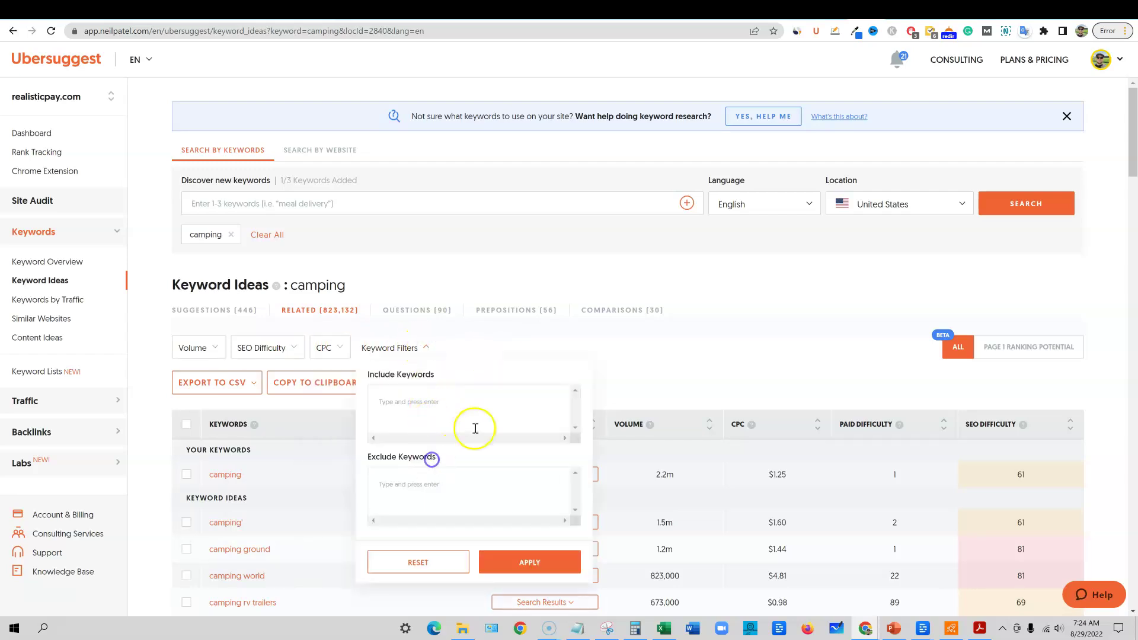
{"action": "left_click", "coordinate": [529, 340]}
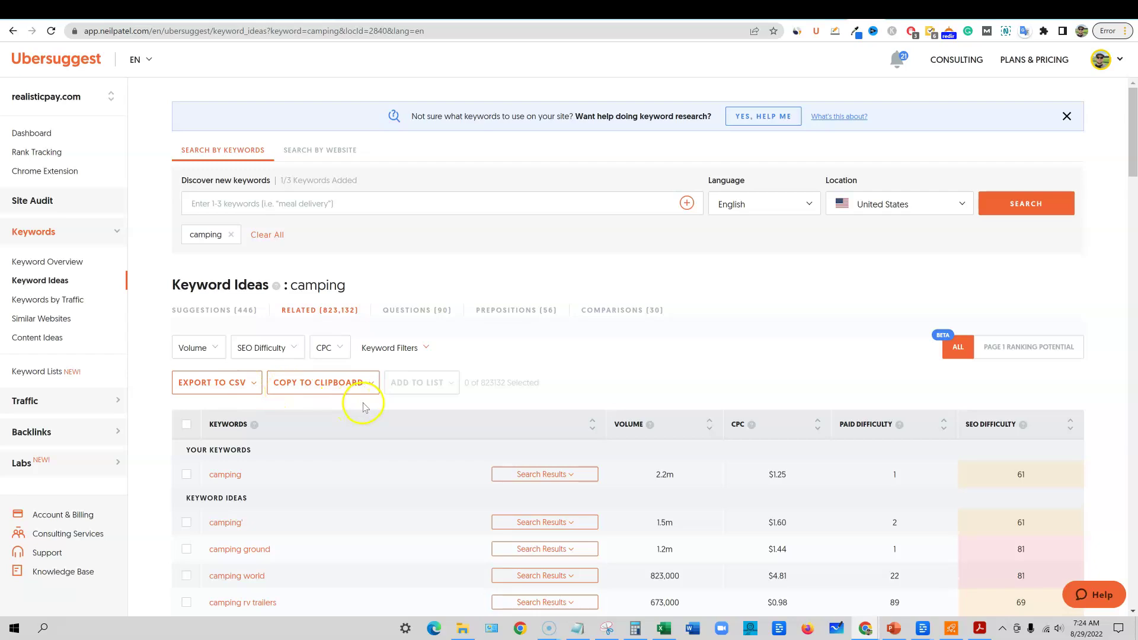
{"action": "scroll", "coordinate": [363, 407], "scroll_direction": "down", "scroll_amount": 3}
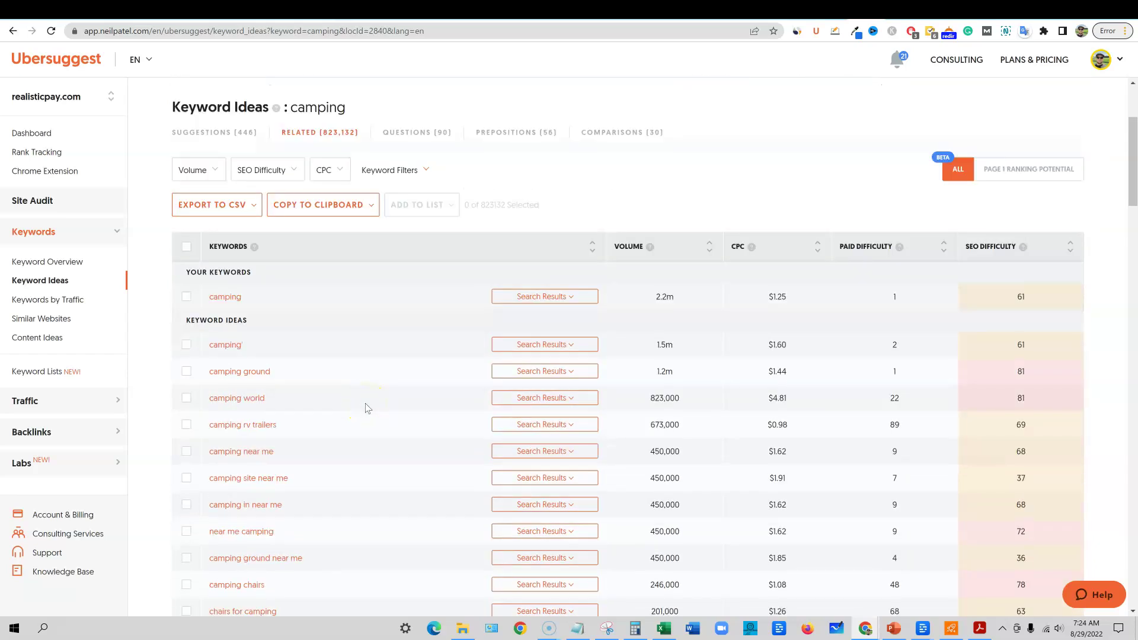
Limit the related keywords to those with page 1 ranking potential for realisticpay.com, look them over, and return to all keywords
{"action": "scroll", "coordinate": [366, 407], "scroll_direction": "down", "scroll_amount": 5}
{"action": "scroll", "coordinate": [365, 408], "scroll_direction": "up", "scroll_amount": 4}
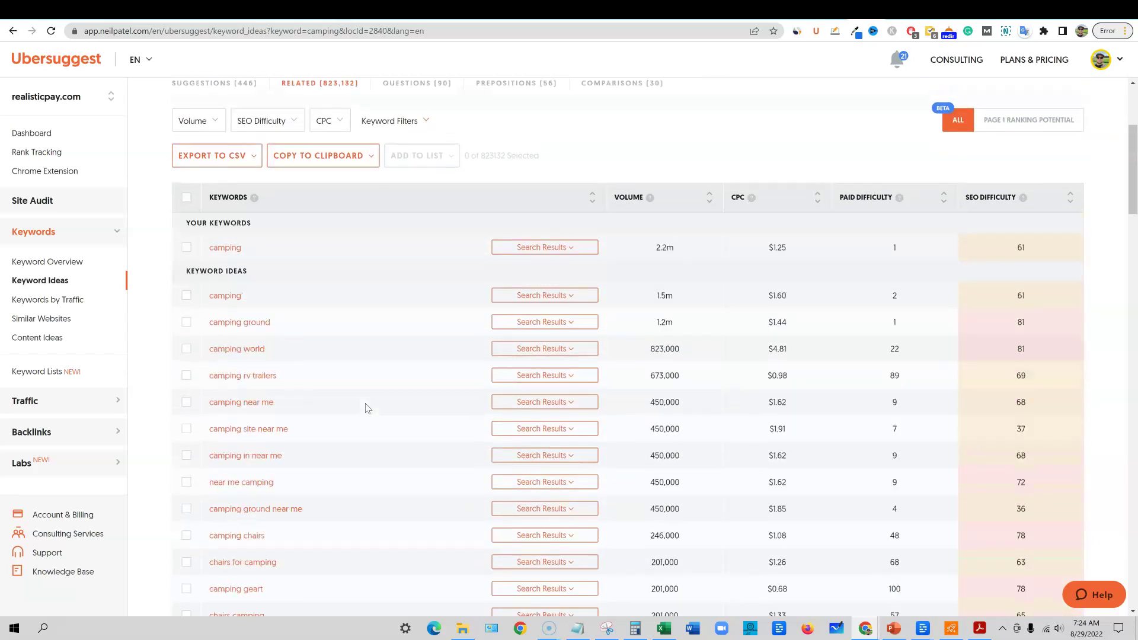
{"action": "scroll", "coordinate": [366, 408], "scroll_direction": "up", "scroll_amount": 1}
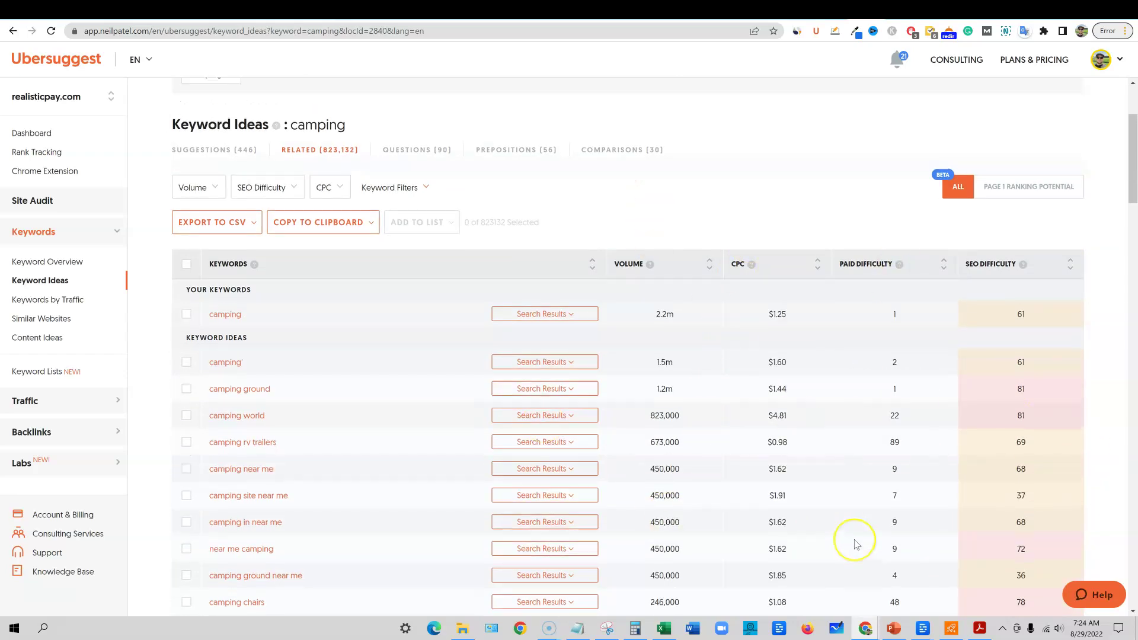
{"action": "scroll", "coordinate": [856, 539], "scroll_direction": "up", "scroll_amount": 1}
{"action": "scroll", "coordinate": [856, 541], "scroll_direction": "down", "scroll_amount": 1}
{"action": "scroll", "coordinate": [856, 544], "scroll_direction": "up", "scroll_amount": 1}
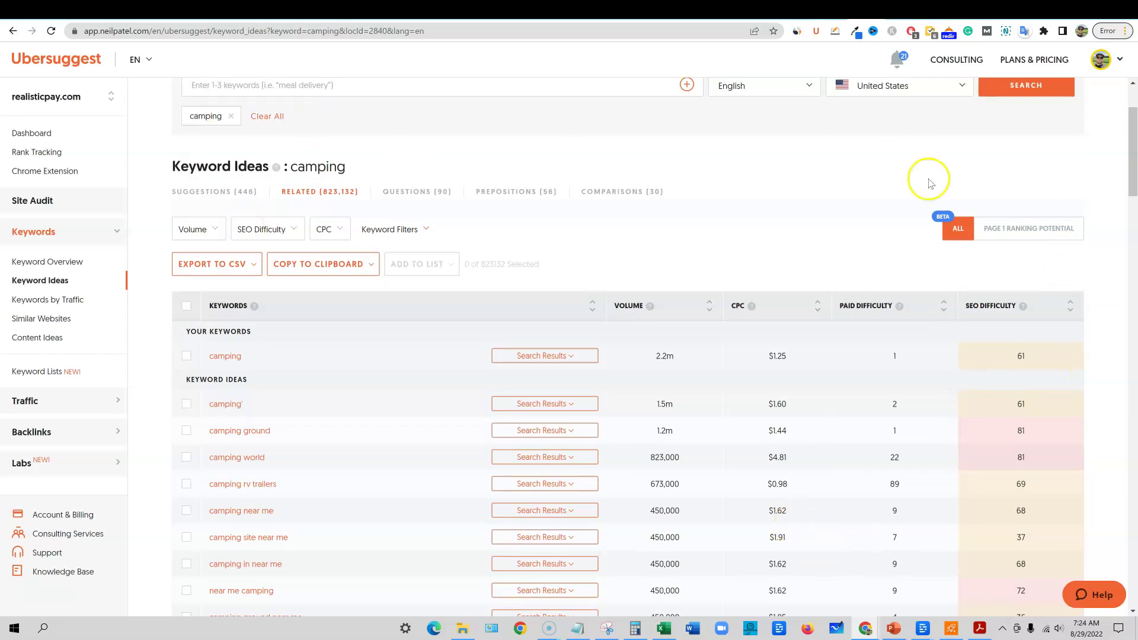
{"action": "left_click", "coordinate": [1025, 234]}
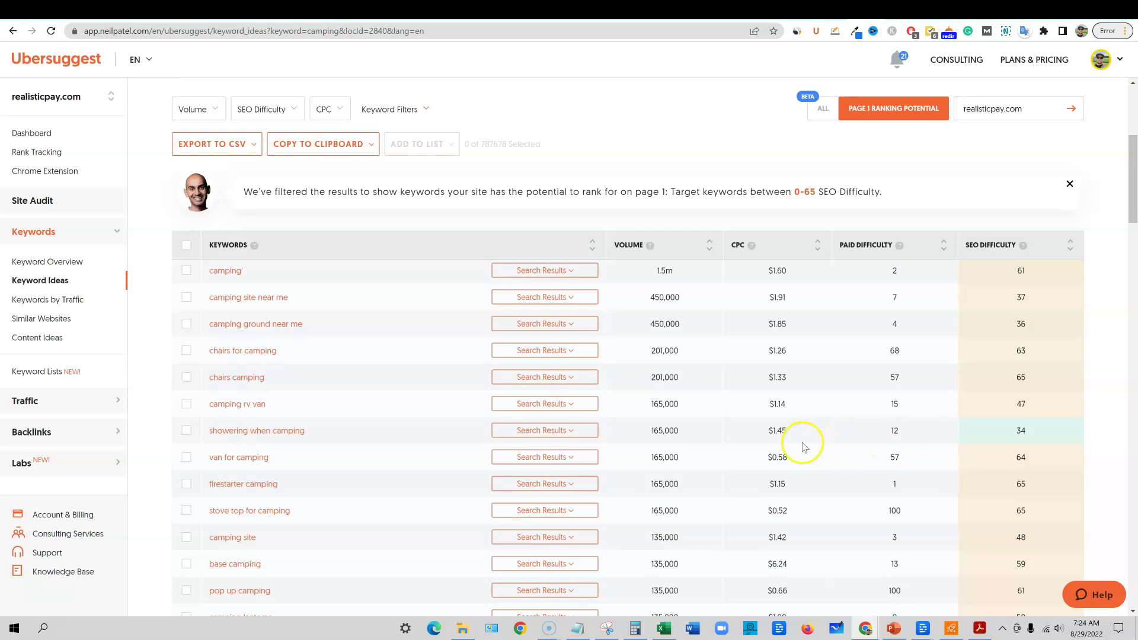
{"action": "scroll", "coordinate": [804, 447], "scroll_direction": "down", "scroll_amount": 10}
{"action": "scroll", "coordinate": [807, 450], "scroll_direction": "up", "scroll_amount": 15}
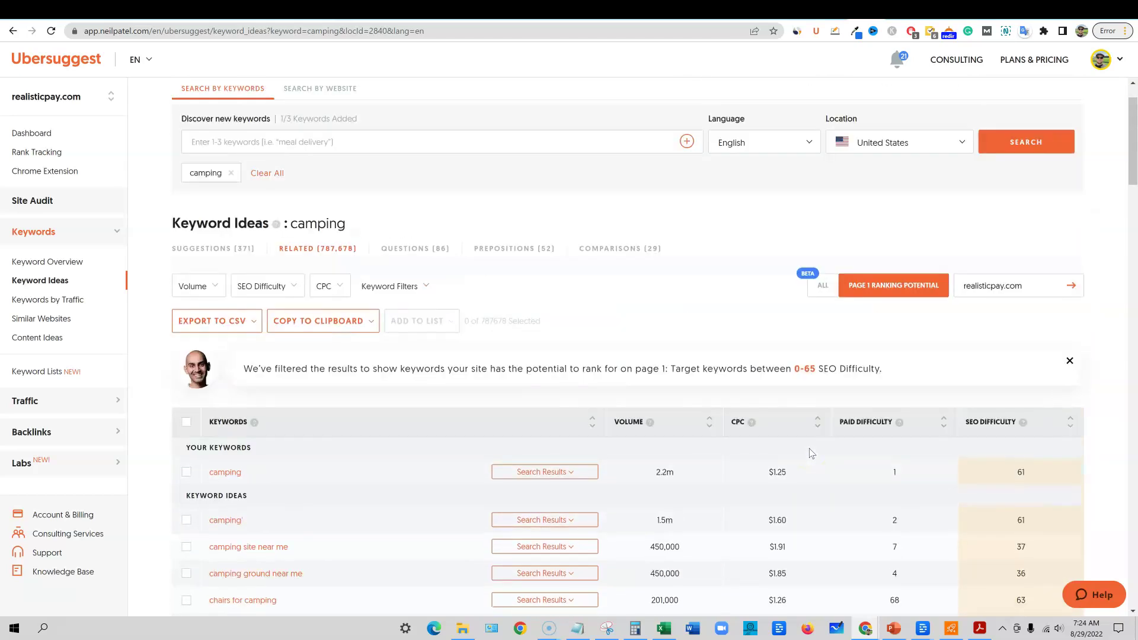
{"action": "left_click", "coordinate": [824, 349]}
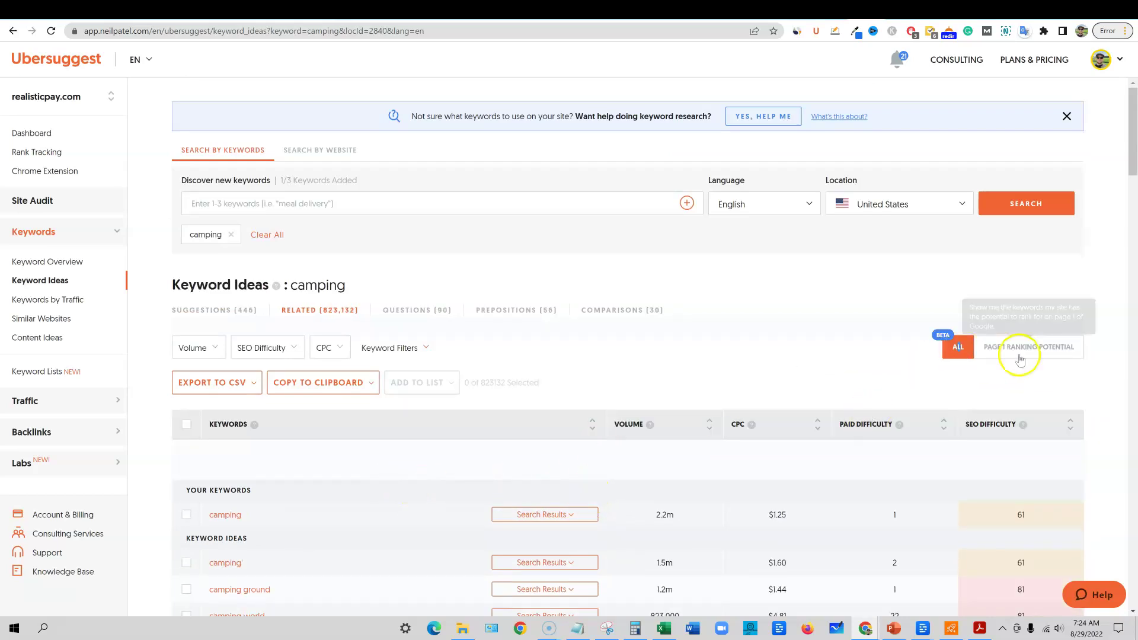
{"action": "scroll", "coordinate": [293, 476], "scroll_direction": "down", "scroll_amount": 3}
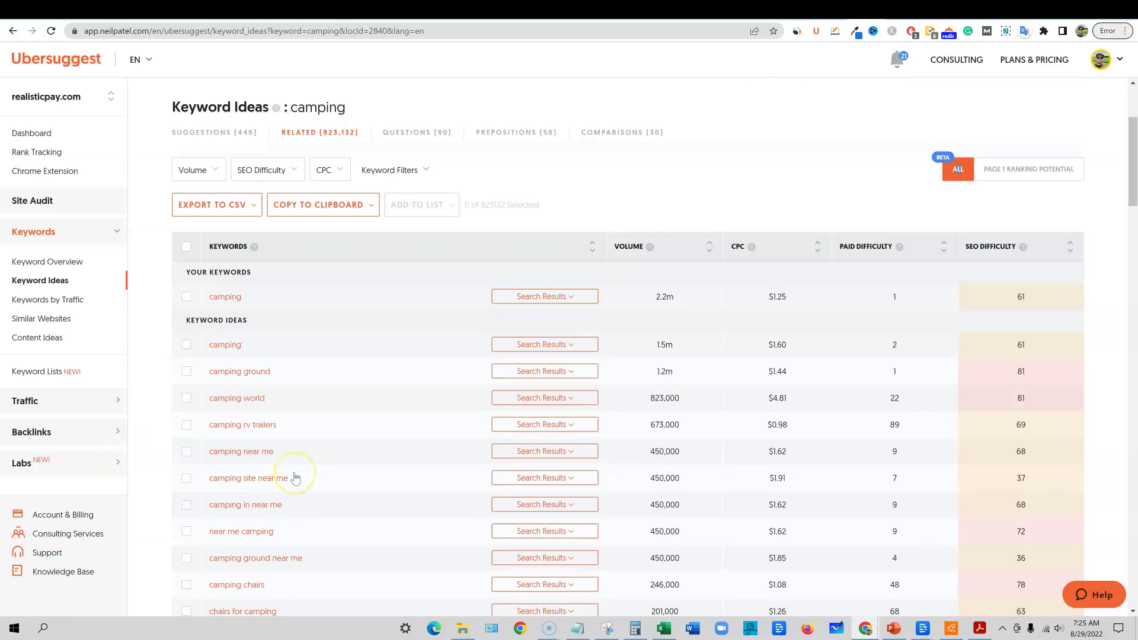
{"action": "scroll", "coordinate": [294, 478], "scroll_direction": "up", "scroll_amount": 3}
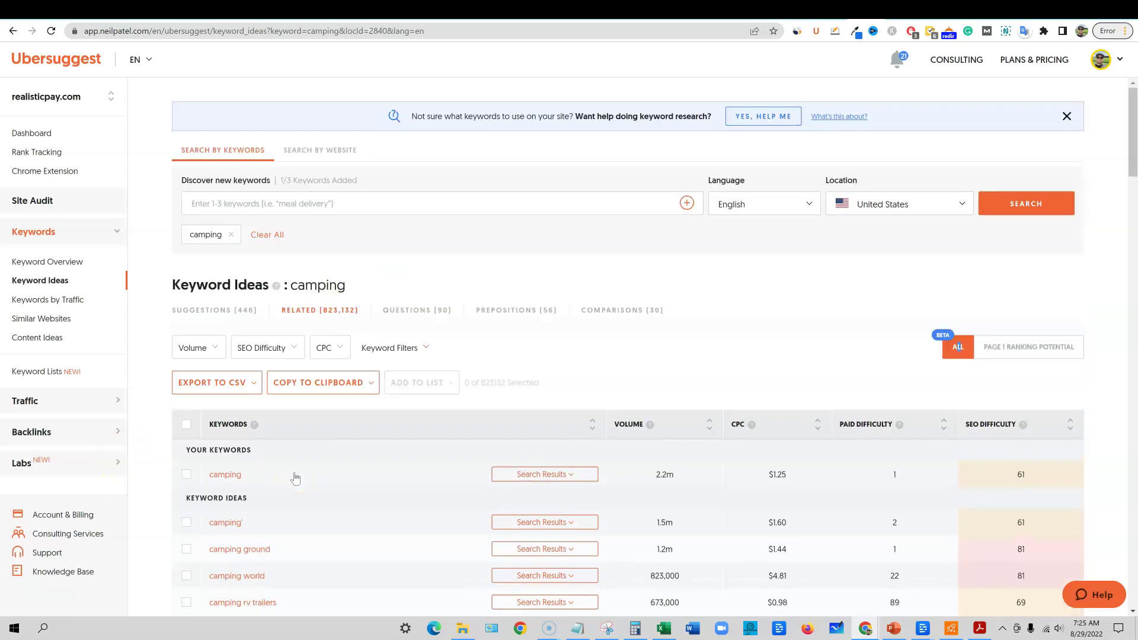
Filter the related keywords for "camping" to a search volume from 10 to 800
{"action": "left_click", "coordinate": [217, 348]}
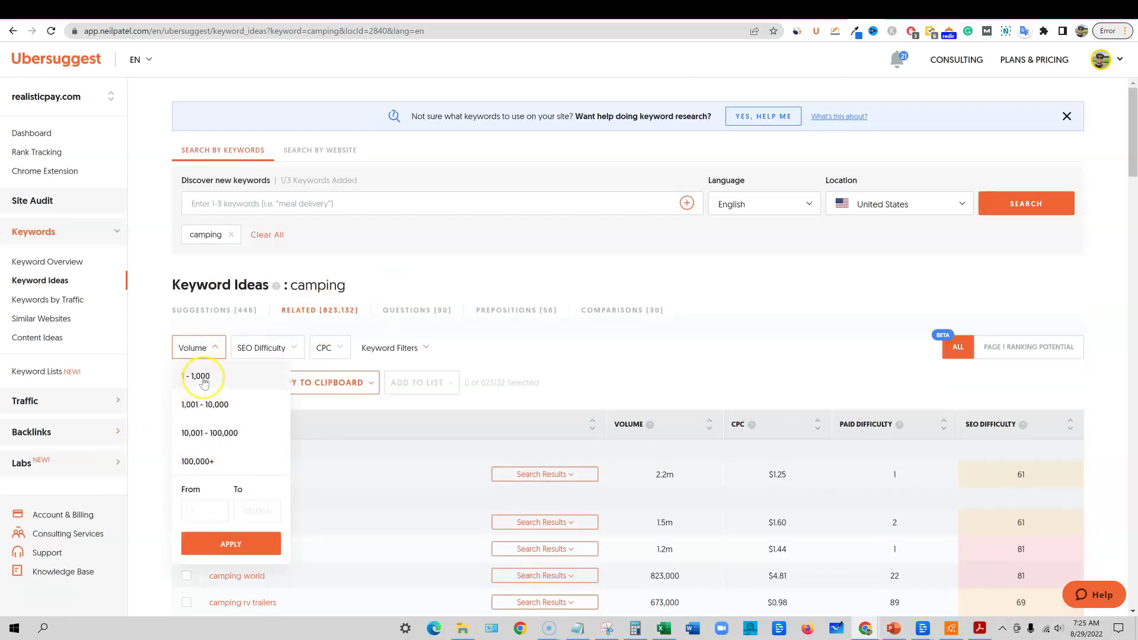
{"action": "left_click", "coordinate": [197, 509]}
{"action": "type", "text": "10"}
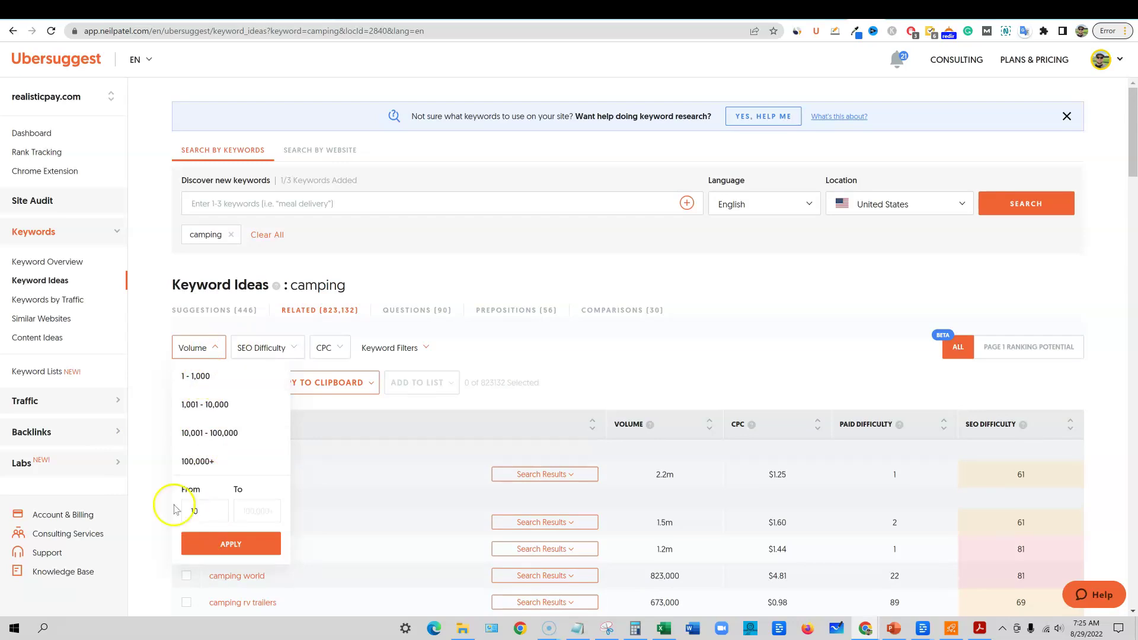
{"action": "left_click", "coordinate": [252, 511]}
{"action": "type", "text": "800"}
{"action": "left_click", "coordinate": [230, 542]}
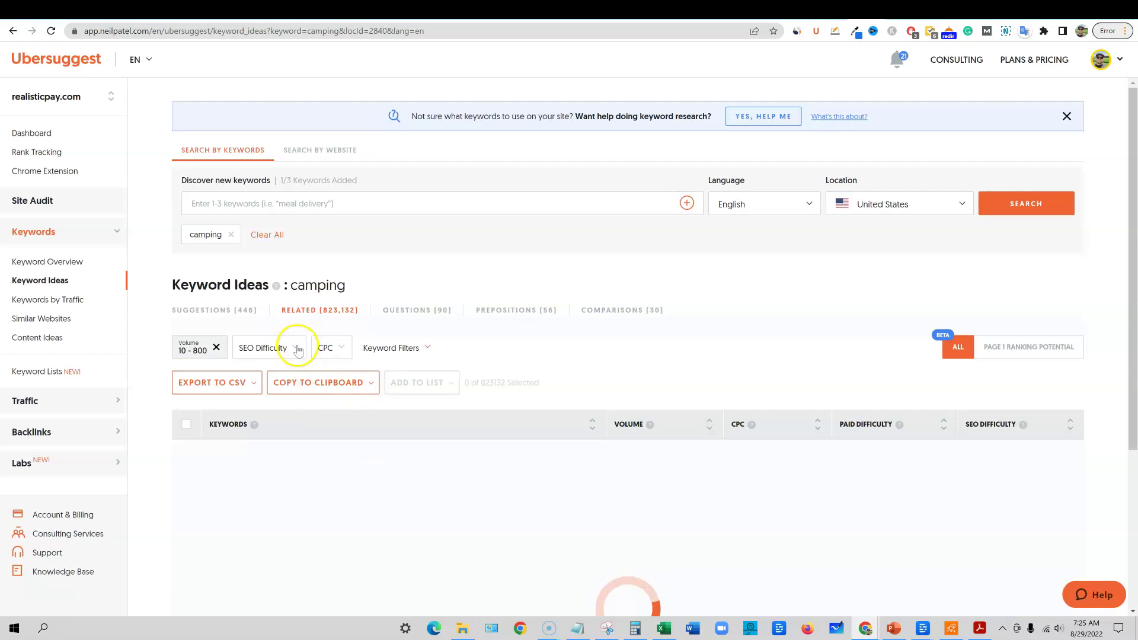
Filter the keywords to the Easy SEO Difficulty range of 0 - 35 and check the CPC ranges without applying one
{"action": "left_click", "coordinate": [298, 350]}
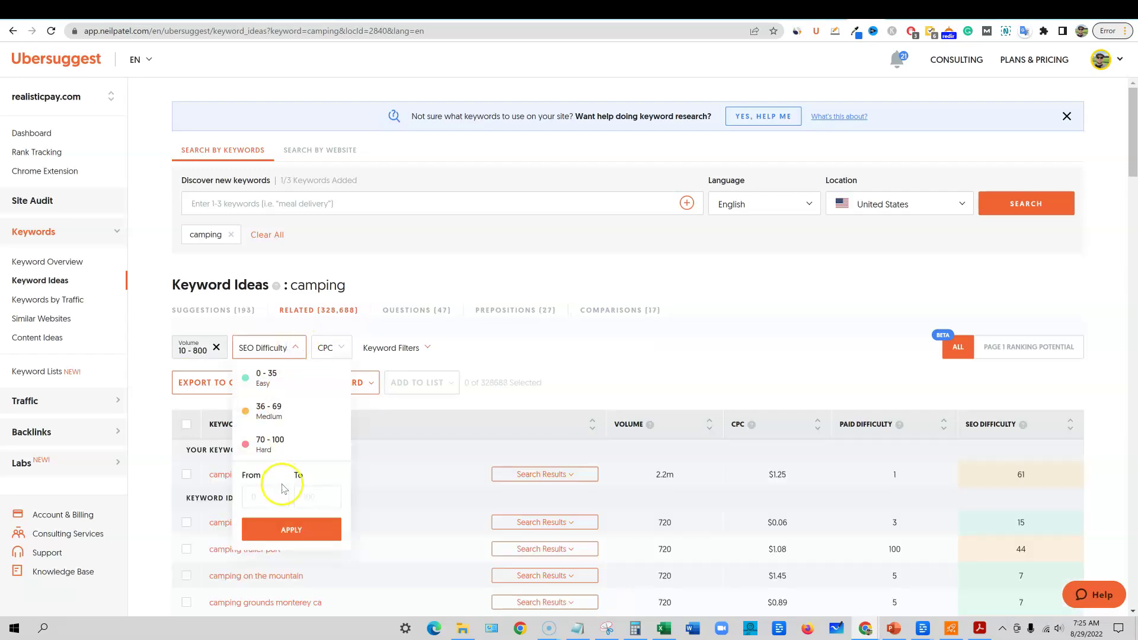
{"action": "left_click", "coordinate": [268, 380]}
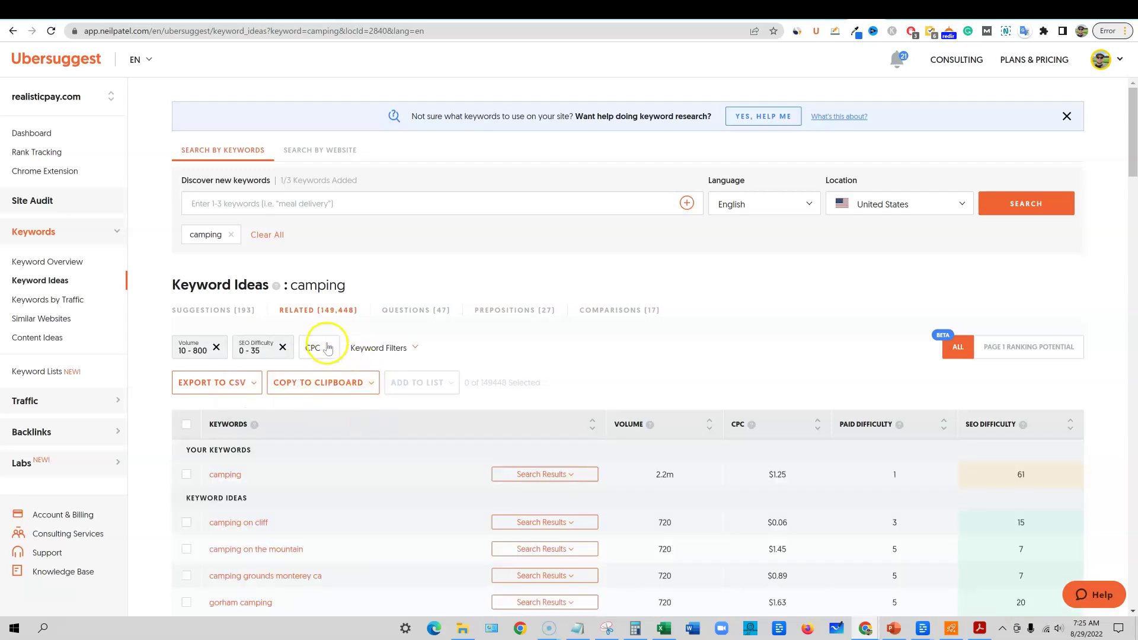
{"action": "left_click", "coordinate": [331, 351]}
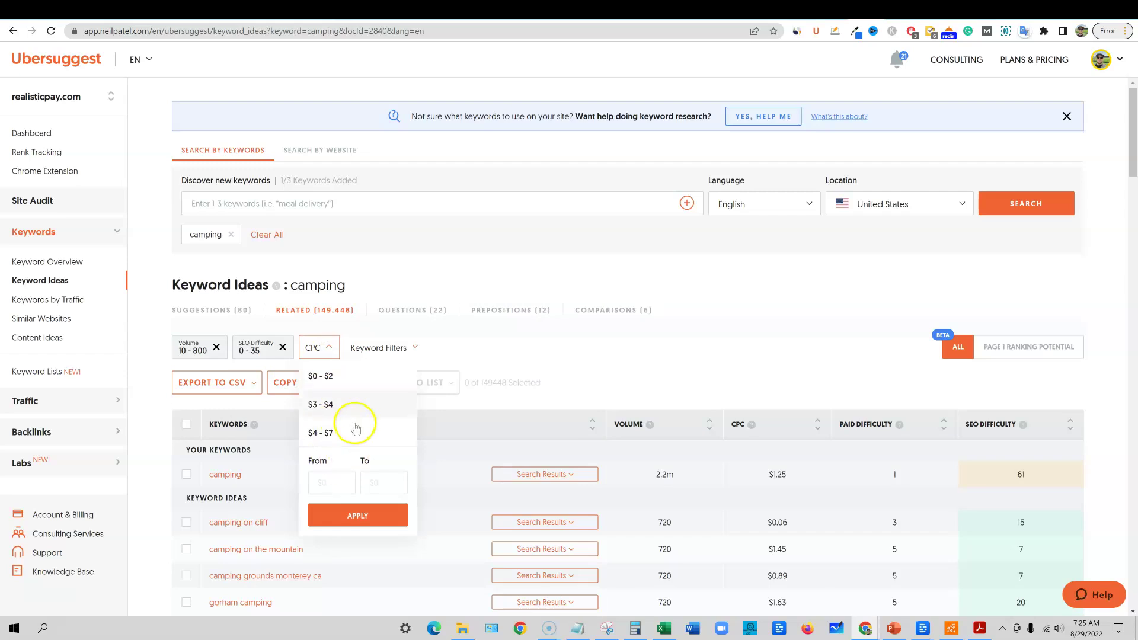
{"action": "left_click", "coordinate": [510, 335]}
Look through the filtered related keywords, examining their volume, CPC, paid difficulty and SEO difficulty
{"action": "scroll", "coordinate": [574, 446], "scroll_direction": "down", "scroll_amount": 3}
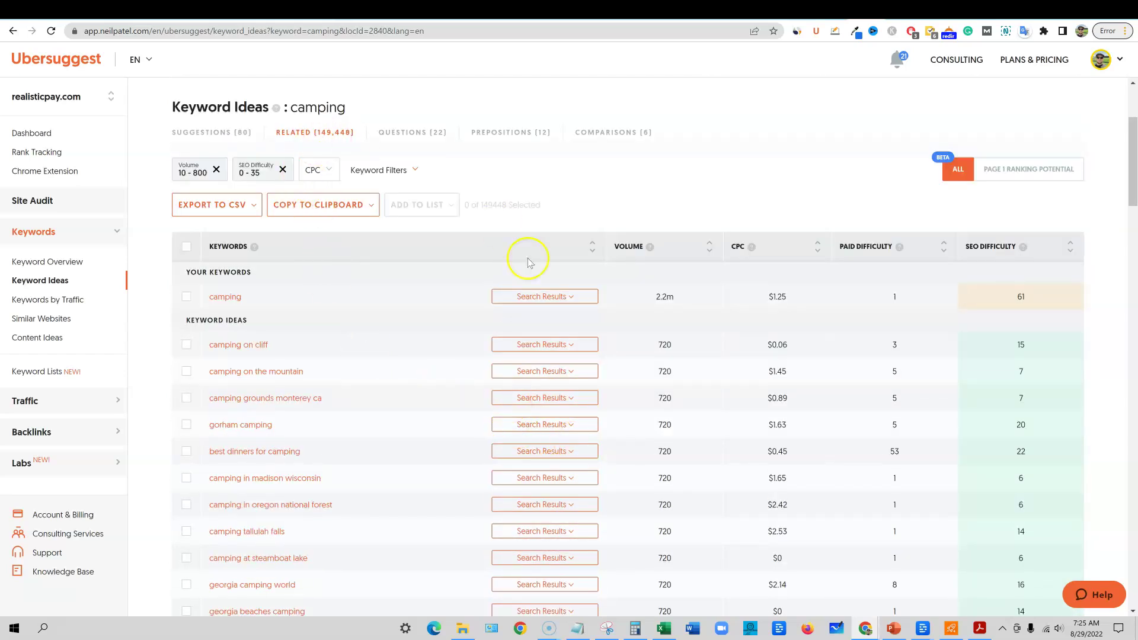
{"action": "scroll", "coordinate": [572, 370], "scroll_direction": "down", "scroll_amount": 10}
{"action": "scroll", "coordinate": [571, 385], "scroll_direction": "down", "scroll_amount": 5}
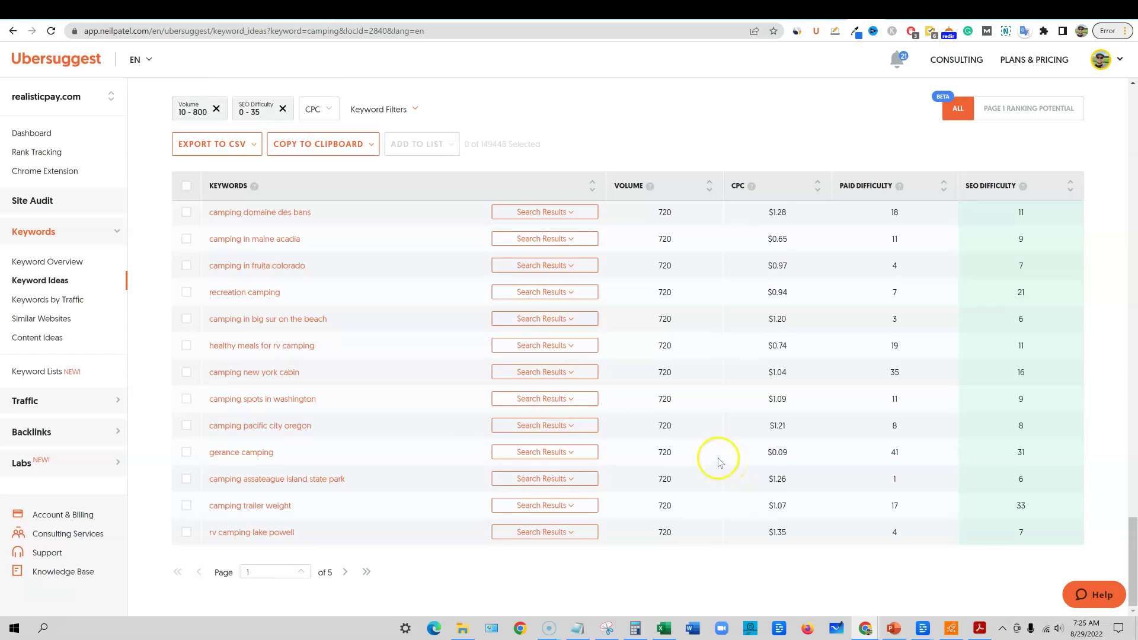
{"action": "scroll", "coordinate": [702, 456], "scroll_direction": "up", "scroll_amount": 1}
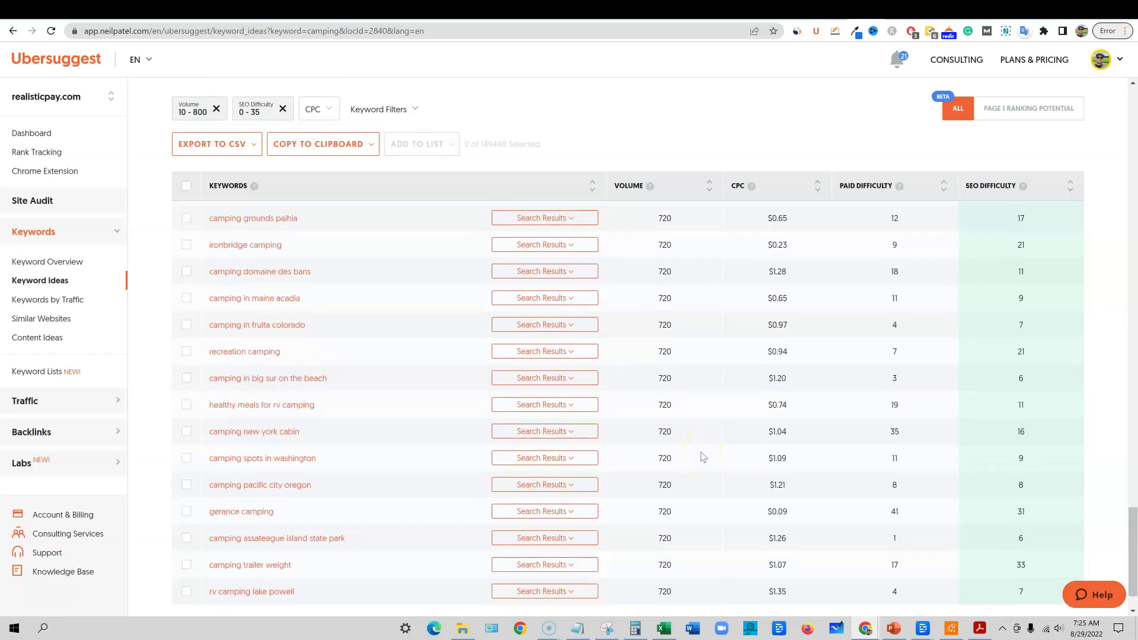
{"action": "scroll", "coordinate": [702, 455], "scroll_direction": "up", "scroll_amount": 1}
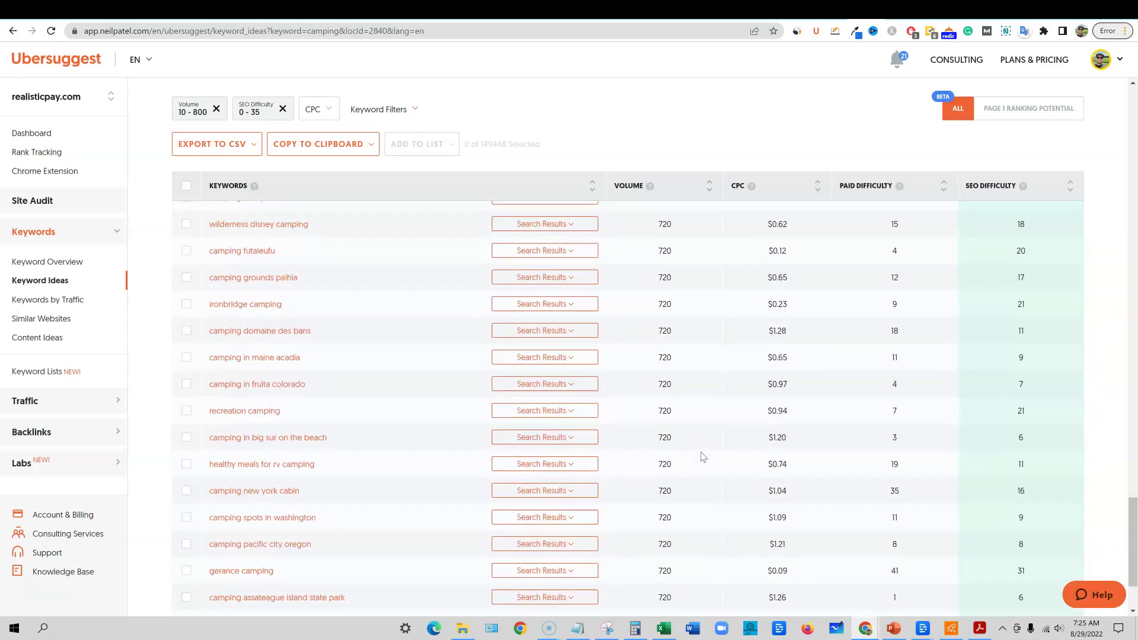
{"action": "scroll", "coordinate": [702, 455], "scroll_direction": "up", "scroll_amount": 20}
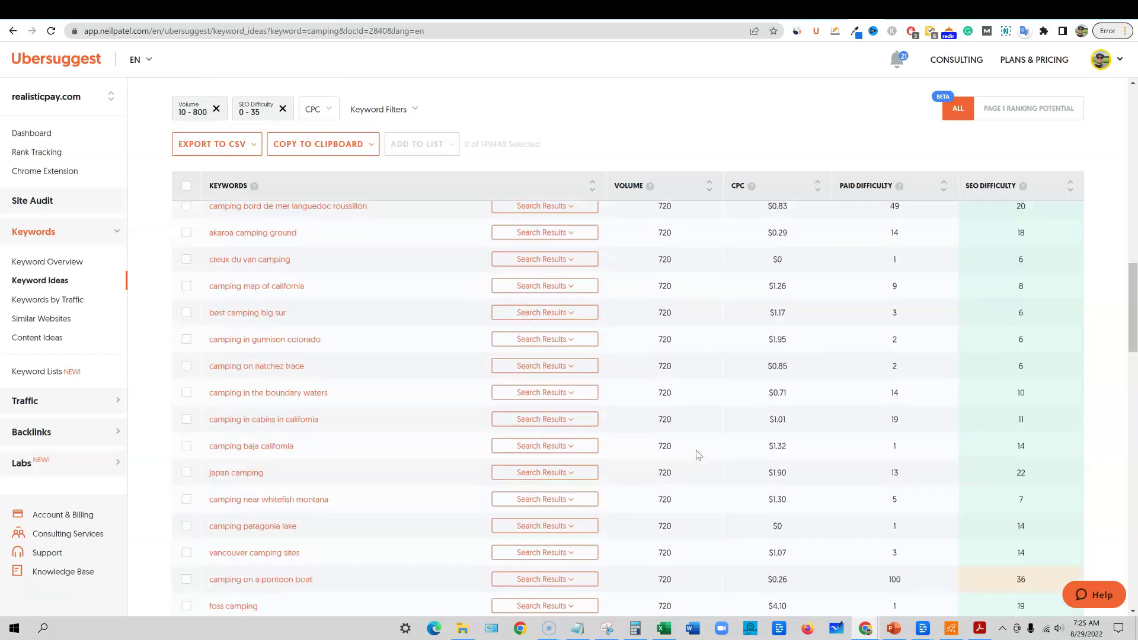
{"action": "scroll", "coordinate": [698, 456], "scroll_direction": "up", "scroll_amount": 10}
{"action": "scroll", "coordinate": [699, 455], "scroll_direction": "up", "scroll_amount": 10}
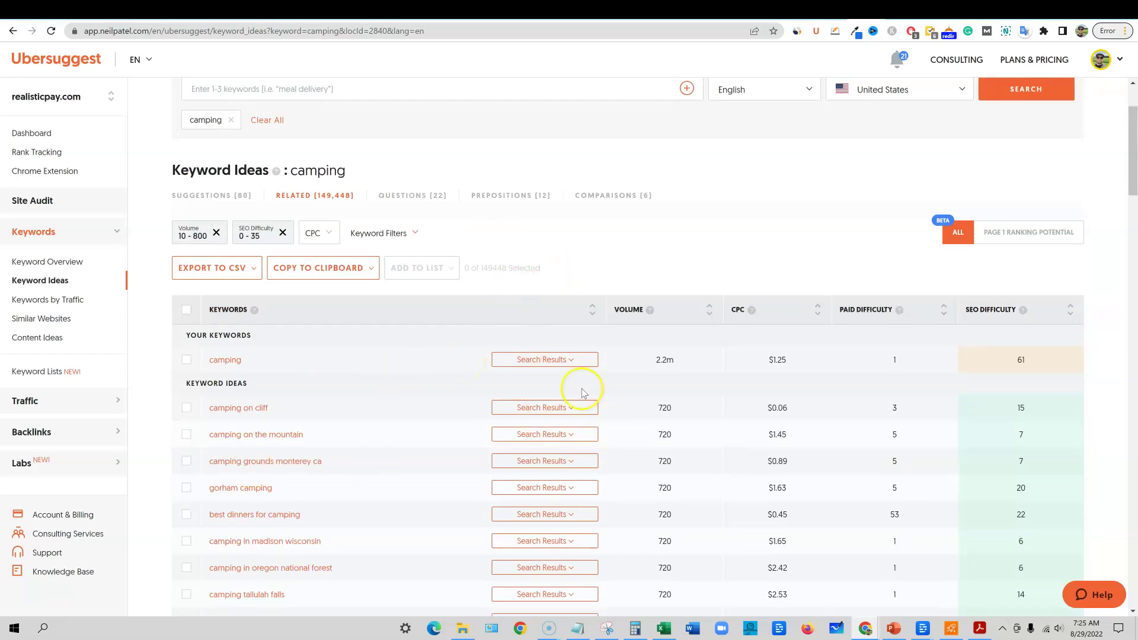
{"action": "scroll", "coordinate": [682, 356], "scroll_direction": "down", "scroll_amount": 2}
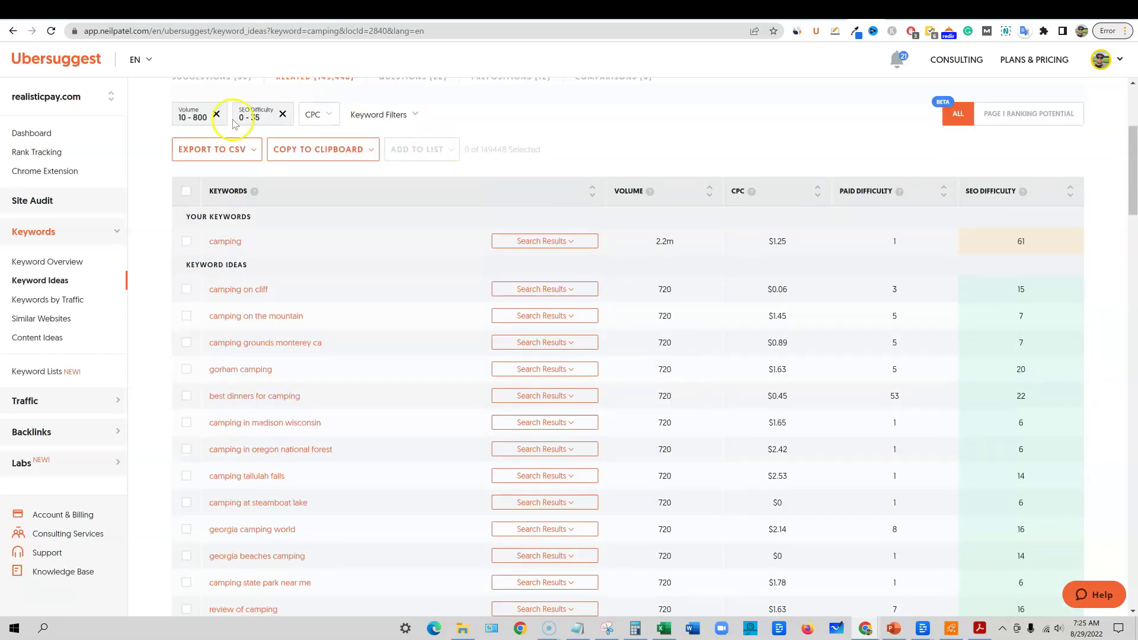
{"action": "scroll", "coordinate": [593, 255], "scroll_direction": "up", "scroll_amount": 2}
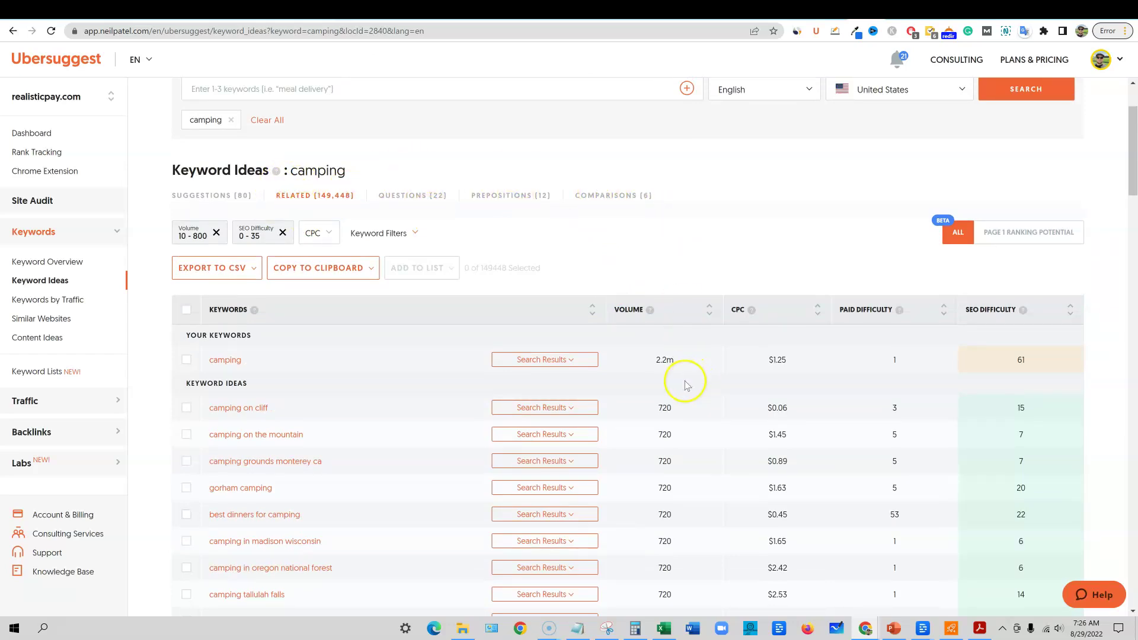
Replace the SEO Difficulty filter with a custom range that has a maximum of 10
{"action": "left_click", "coordinate": [283, 233]}
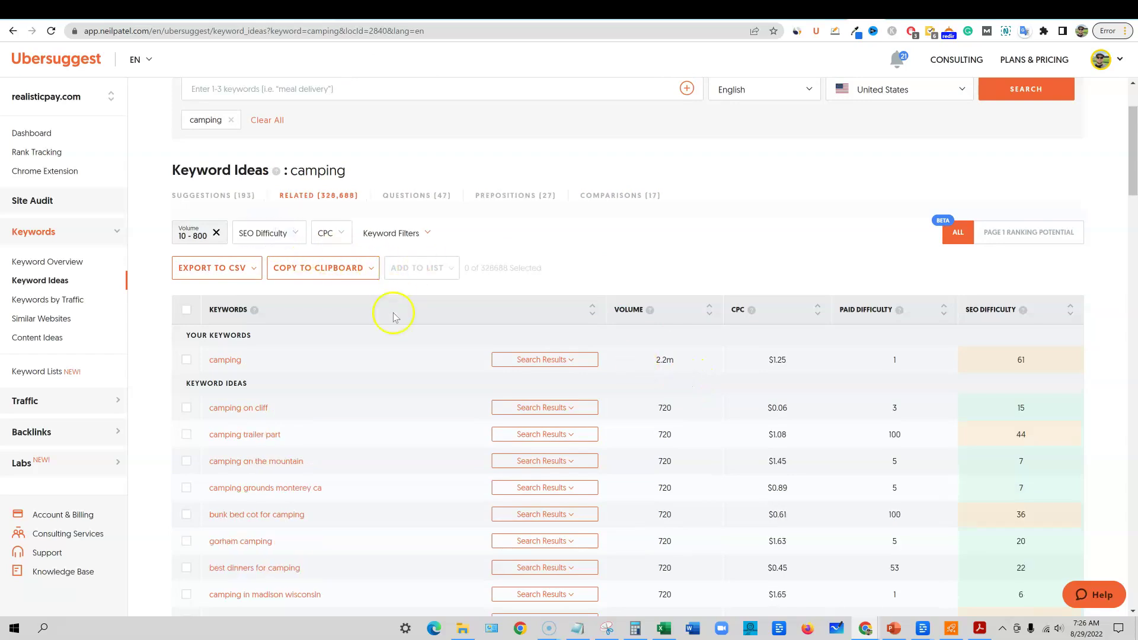
{"action": "left_click", "coordinate": [259, 234]}
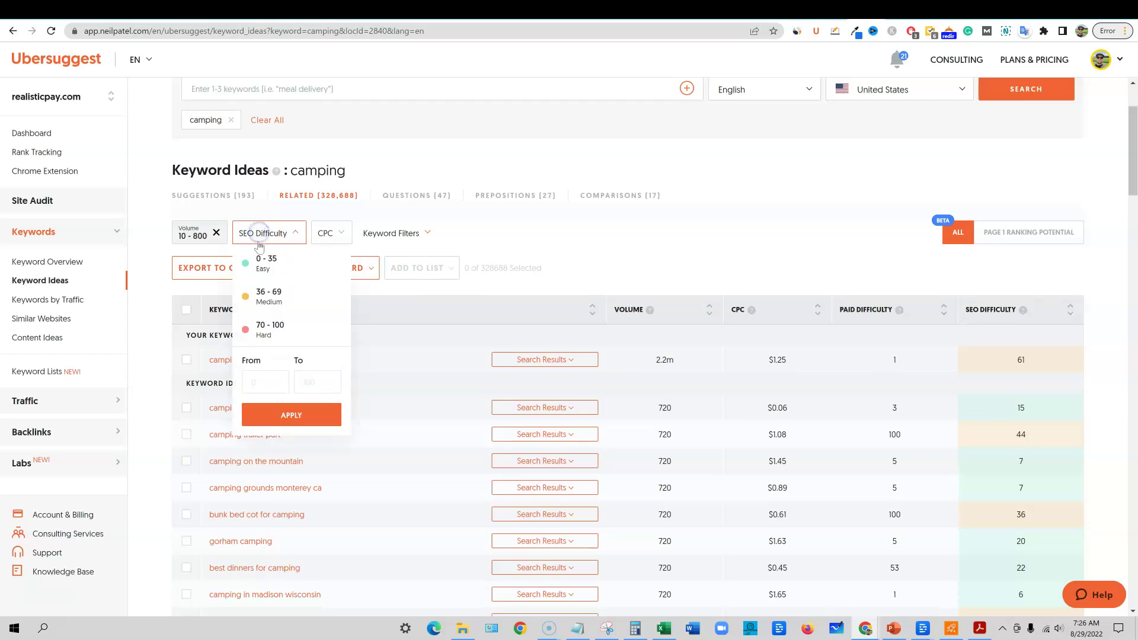
{"action": "left_click", "coordinate": [318, 379]}
{"action": "type", "text": "10"}
{"action": "left_click", "coordinate": [293, 416]}
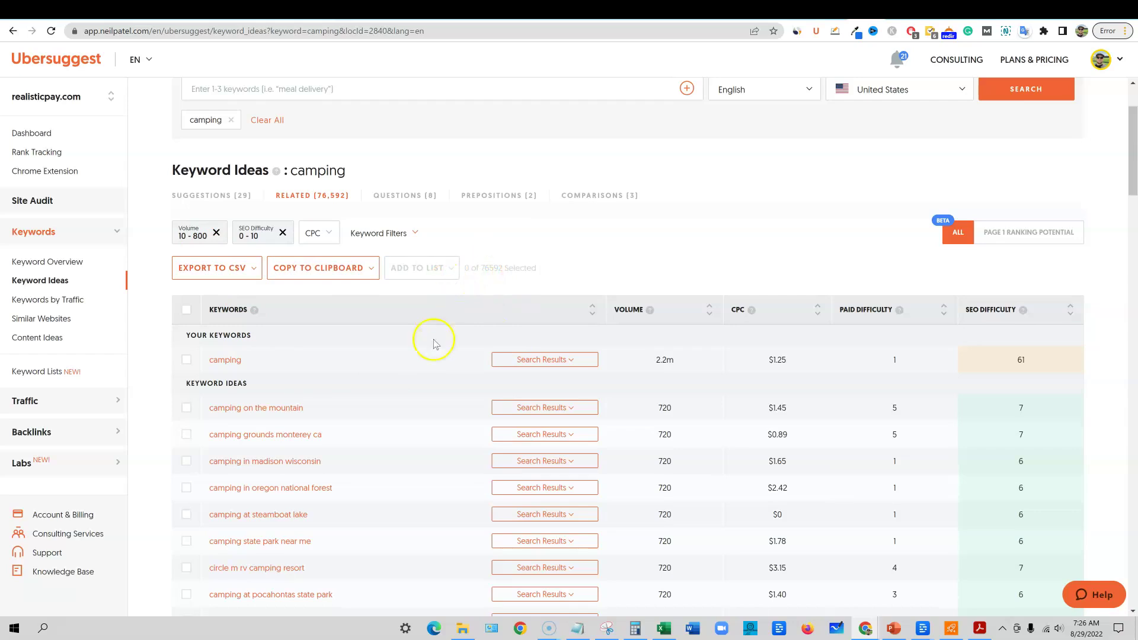
Expand the search results for "camping on the mountain" and examine the ranking pages' estimated visits, links, domain authority and social shares
{"action": "scroll", "coordinate": [438, 420], "scroll_direction": "down", "scroll_amount": 2}
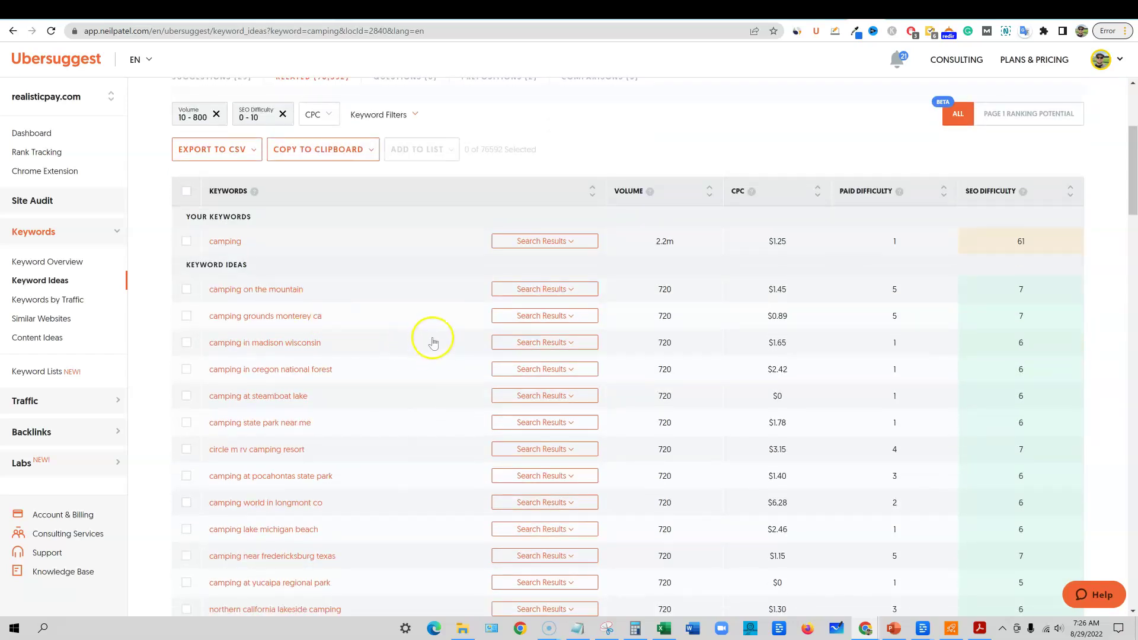
{"action": "left_click", "coordinate": [573, 294]}
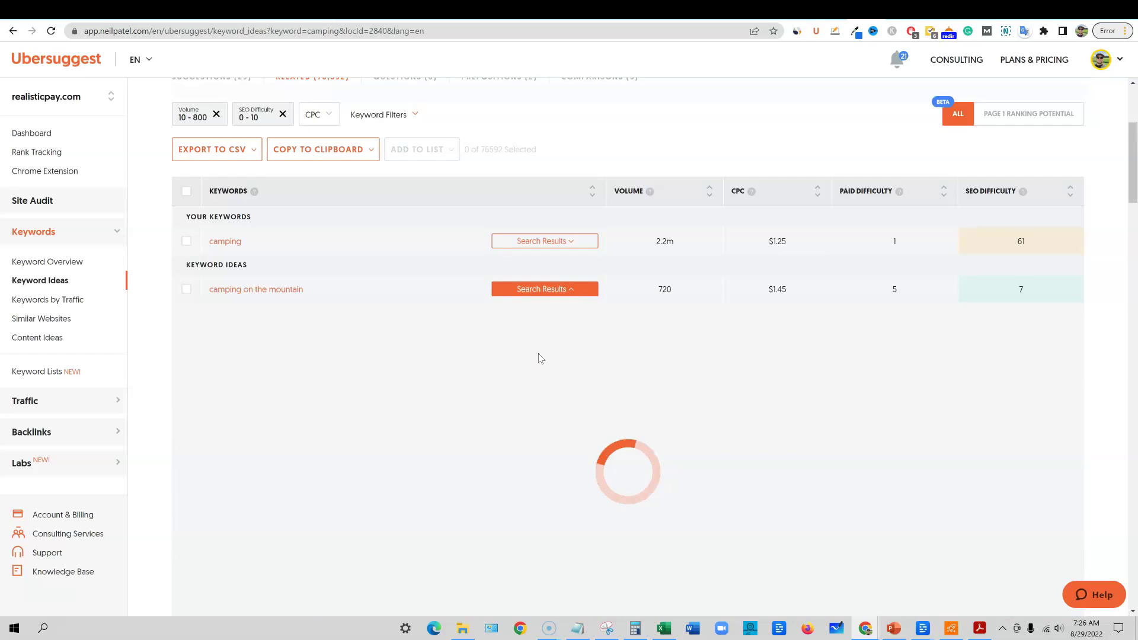
{"action": "left_click", "coordinate": [513, 410]}
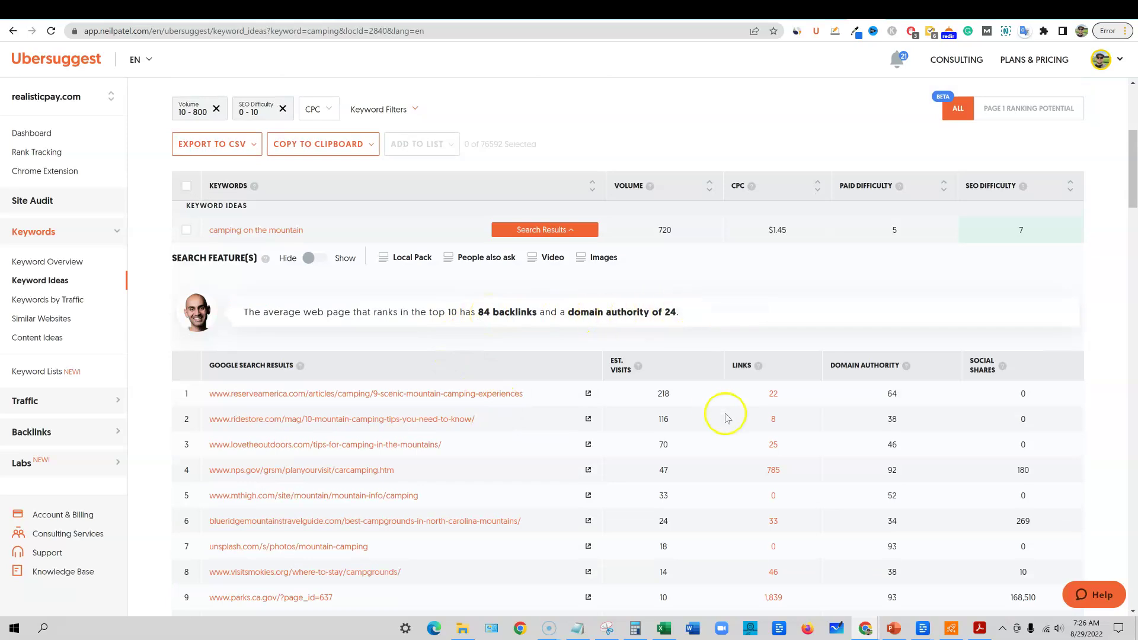
{"action": "scroll", "coordinate": [727, 418], "scroll_direction": "down", "scroll_amount": 1}
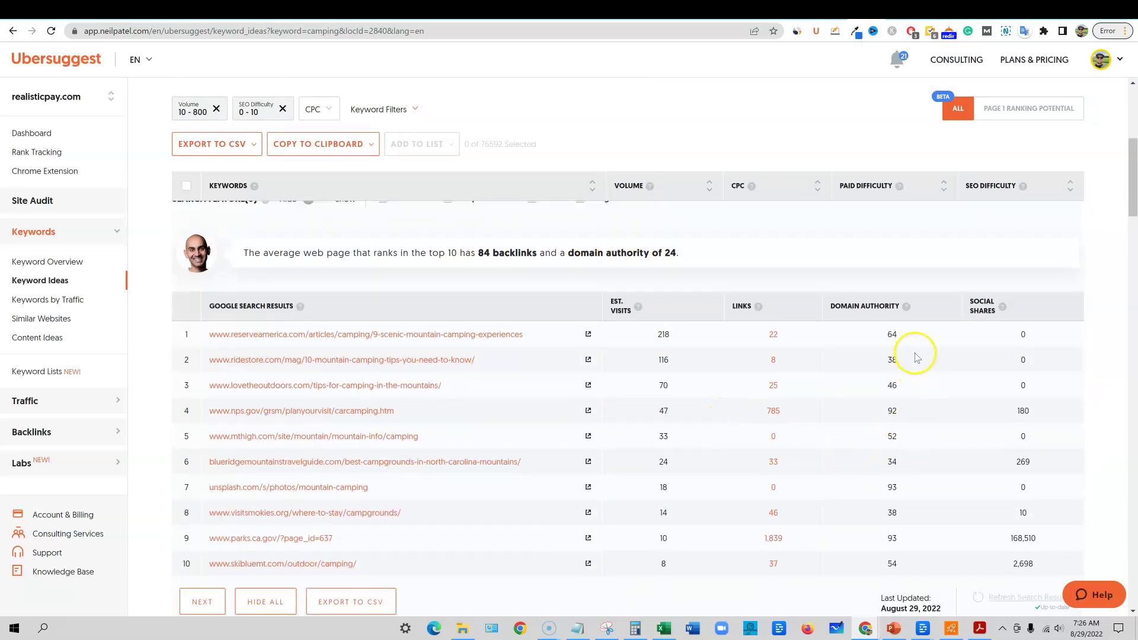
{"action": "scroll", "coordinate": [883, 534], "scroll_direction": "down", "scroll_amount": 3}
{"action": "scroll", "coordinate": [887, 526], "scroll_direction": "up", "scroll_amount": 3}
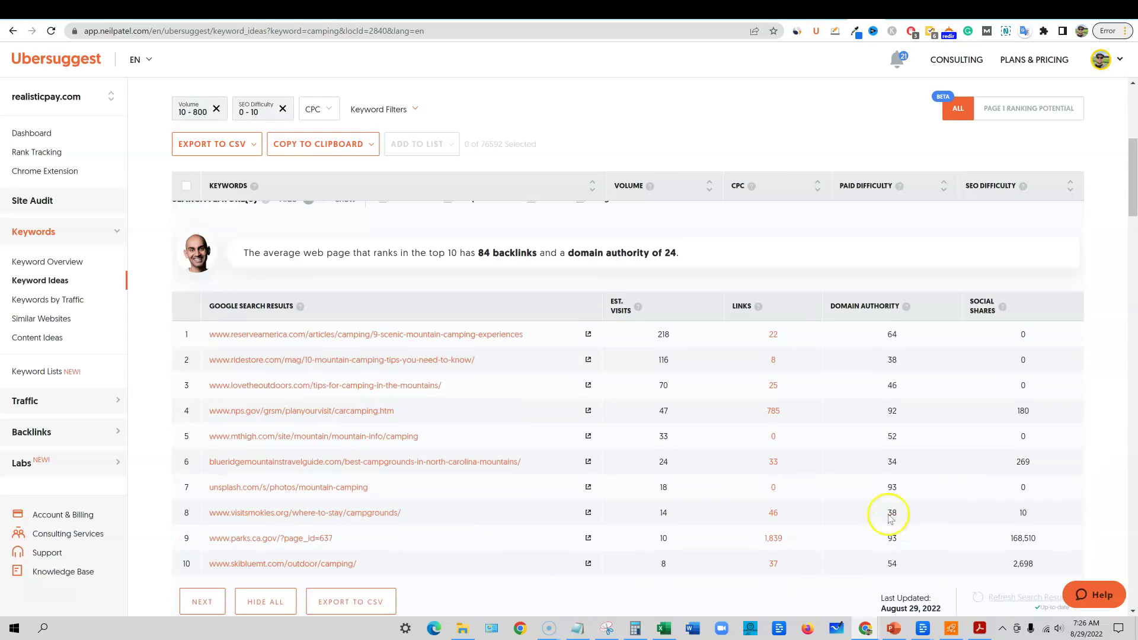
{"action": "scroll", "coordinate": [892, 468], "scroll_direction": "down", "scroll_amount": 1}
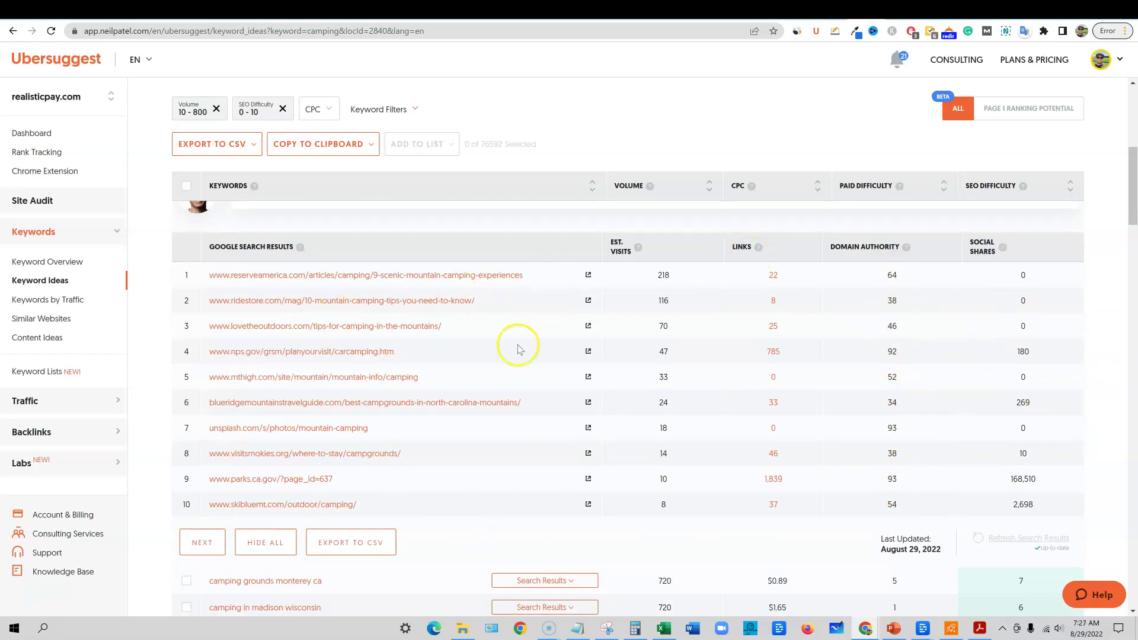
Expand the search results for "camping near whitefish montana" and examine the ranking pages' visits, links and domain authority
{"action": "scroll", "coordinate": [780, 313], "scroll_direction": "down", "scroll_amount": 12}
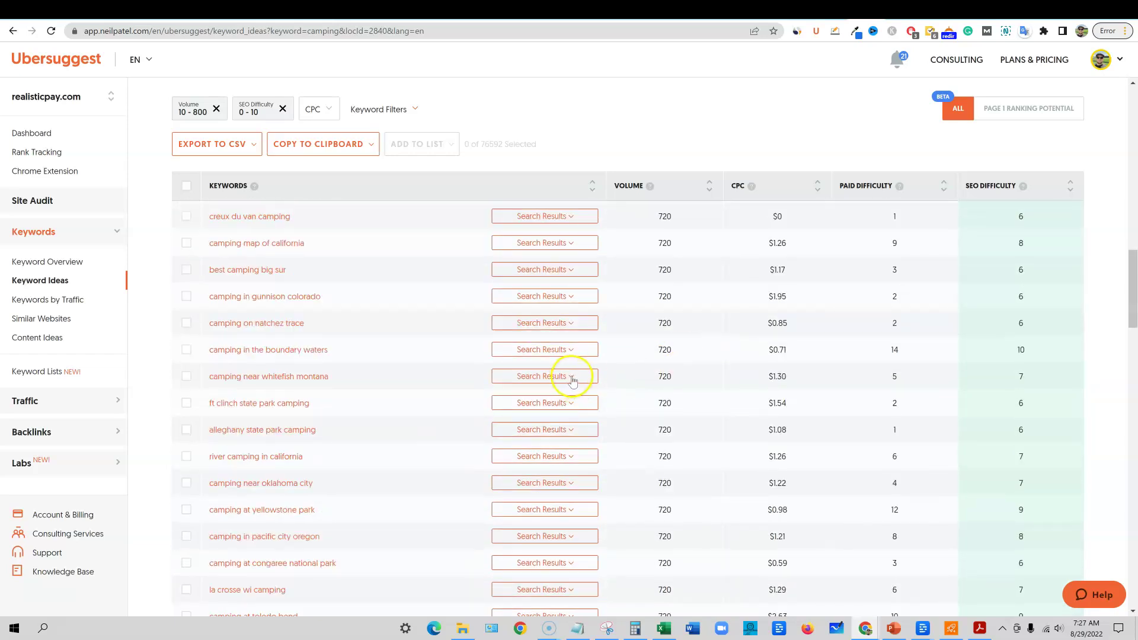
{"action": "left_click", "coordinate": [571, 377]}
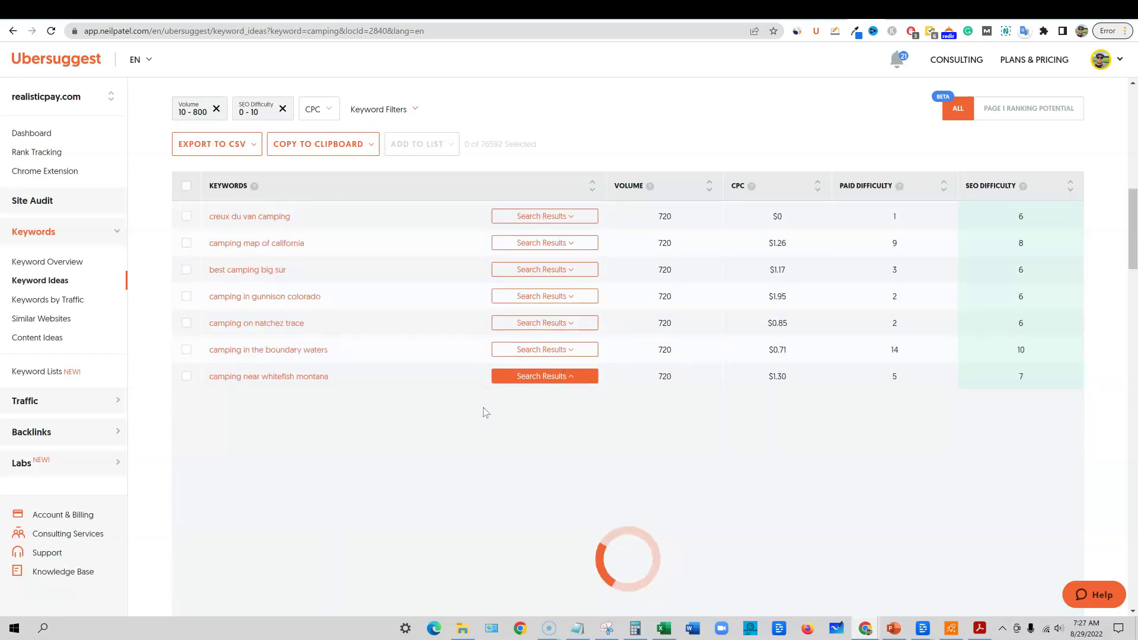
{"action": "scroll", "coordinate": [1100, 338], "scroll_direction": "down", "scroll_amount": 1}
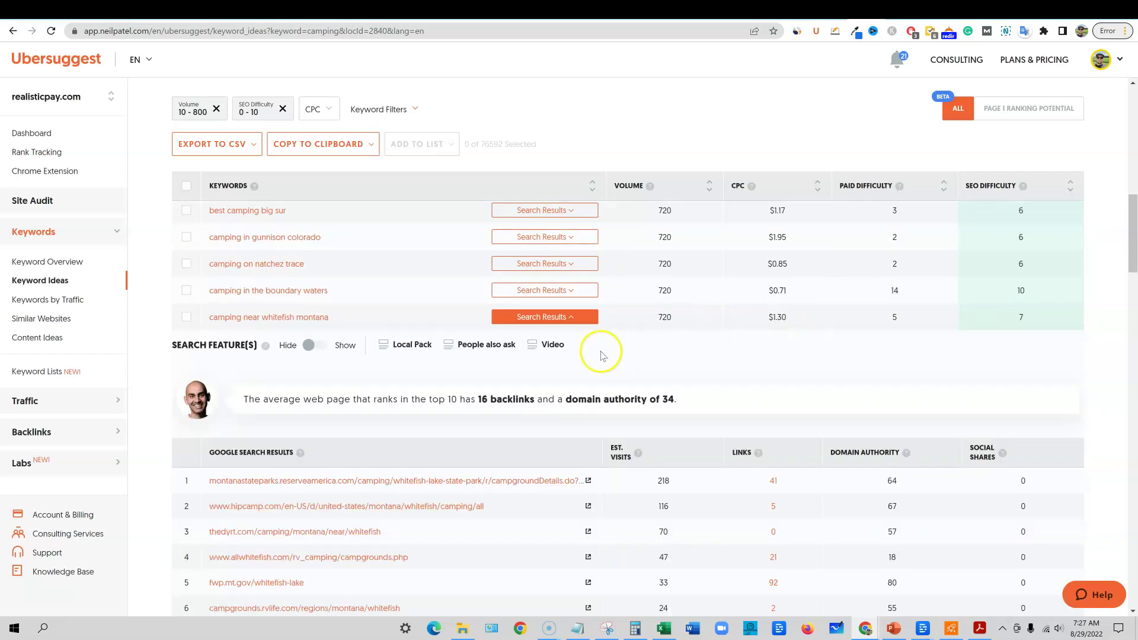
{"action": "scroll", "coordinate": [584, 379], "scroll_direction": "down", "scroll_amount": 1}
{"action": "scroll", "coordinate": [572, 409], "scroll_direction": "down", "scroll_amount": 3}
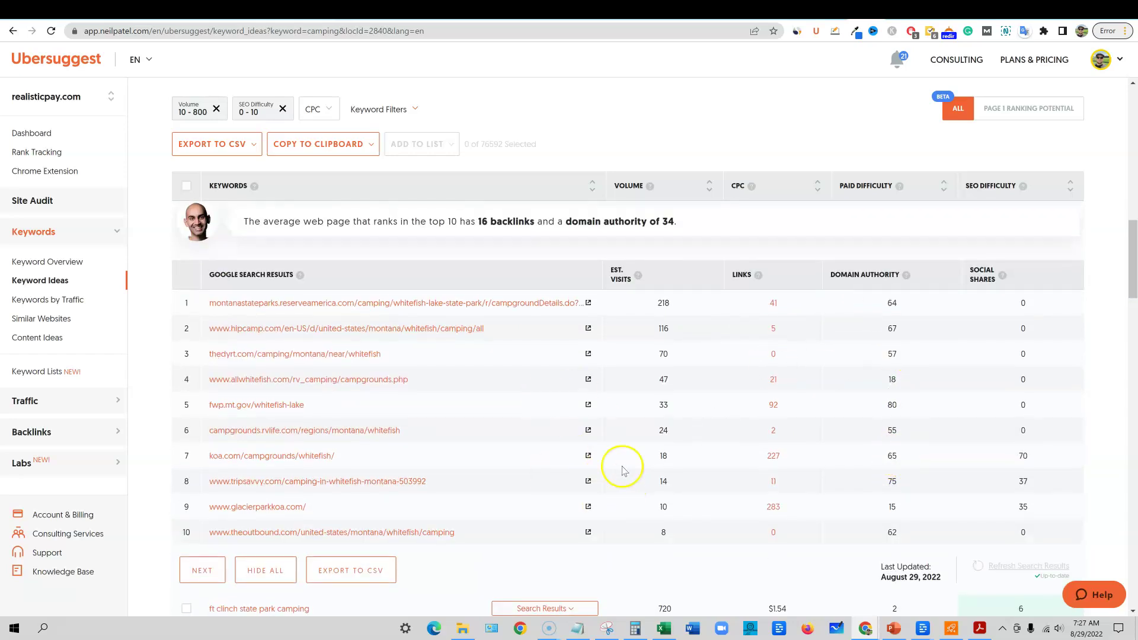
Open the content ideas for "camping" and examine the popular pages' estimated visits, backlinks and social shares
{"action": "scroll", "coordinate": [623, 469], "scroll_direction": "down", "scroll_amount": 10}
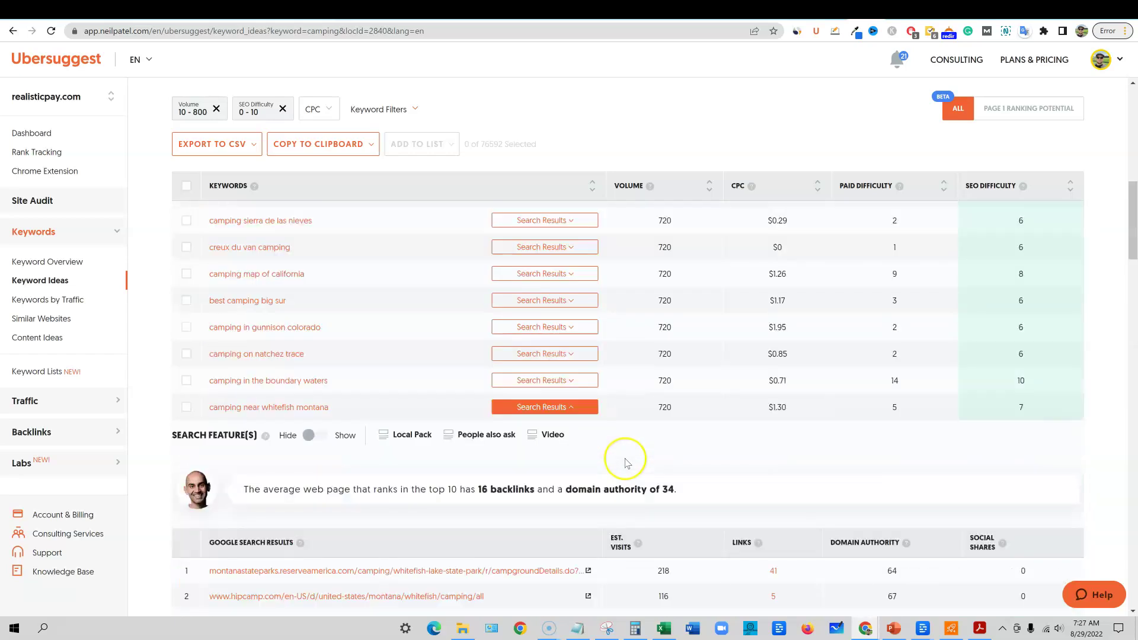
{"action": "scroll", "coordinate": [625, 462], "scroll_direction": "up", "scroll_amount": 10}
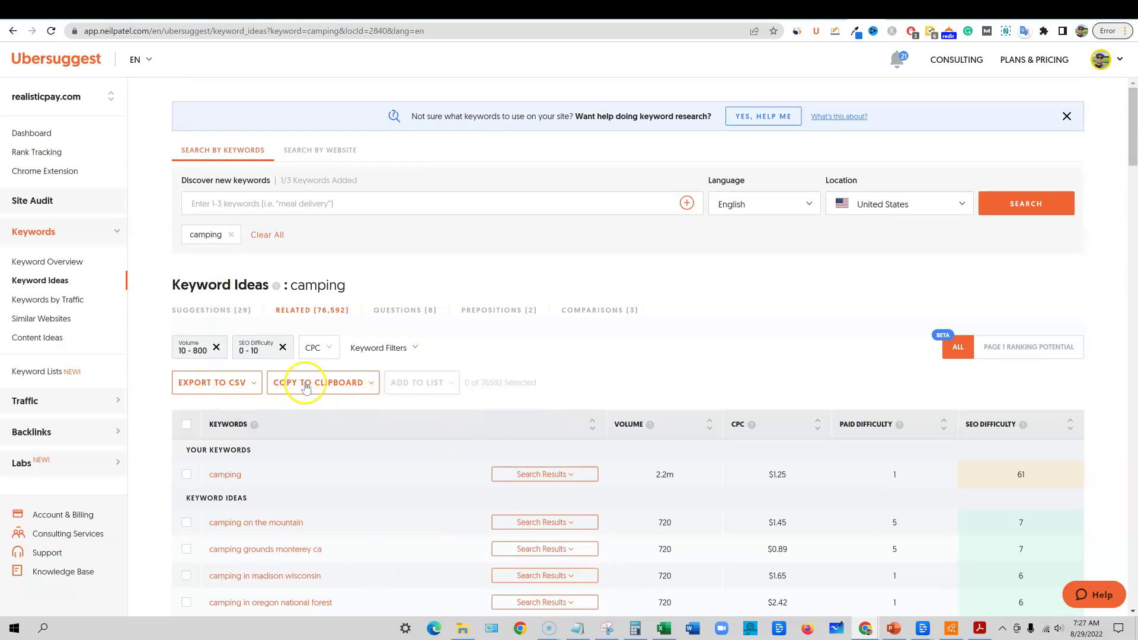
{"action": "left_click", "coordinate": [64, 324]}
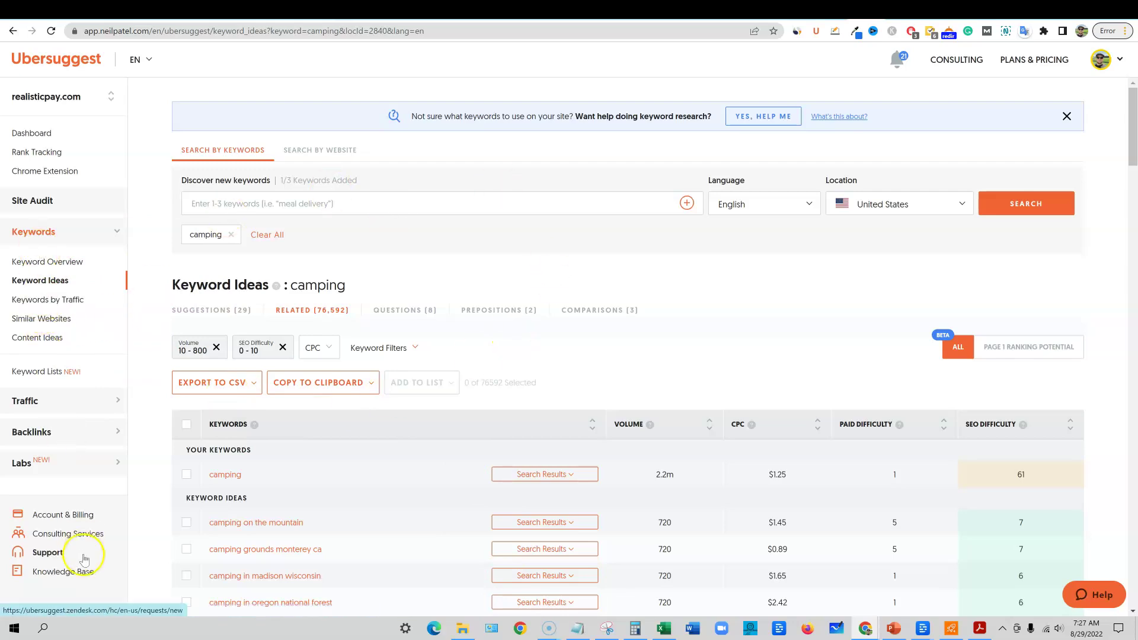
{"action": "left_click", "coordinate": [47, 342]}
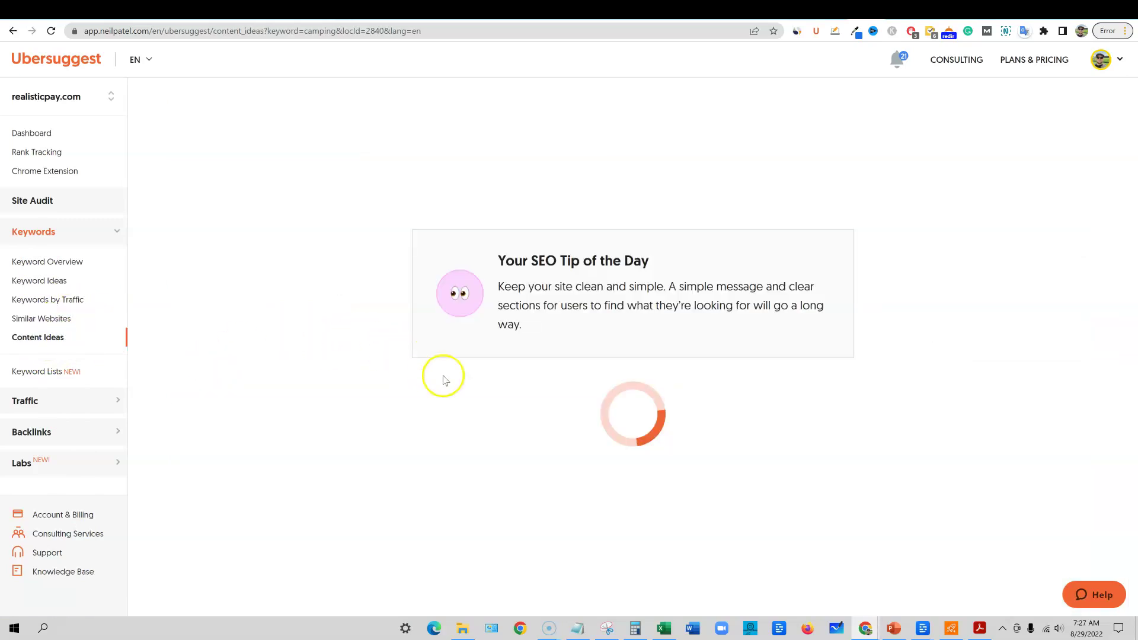
{"action": "scroll", "coordinate": [562, 389], "scroll_direction": "down", "scroll_amount": 10}
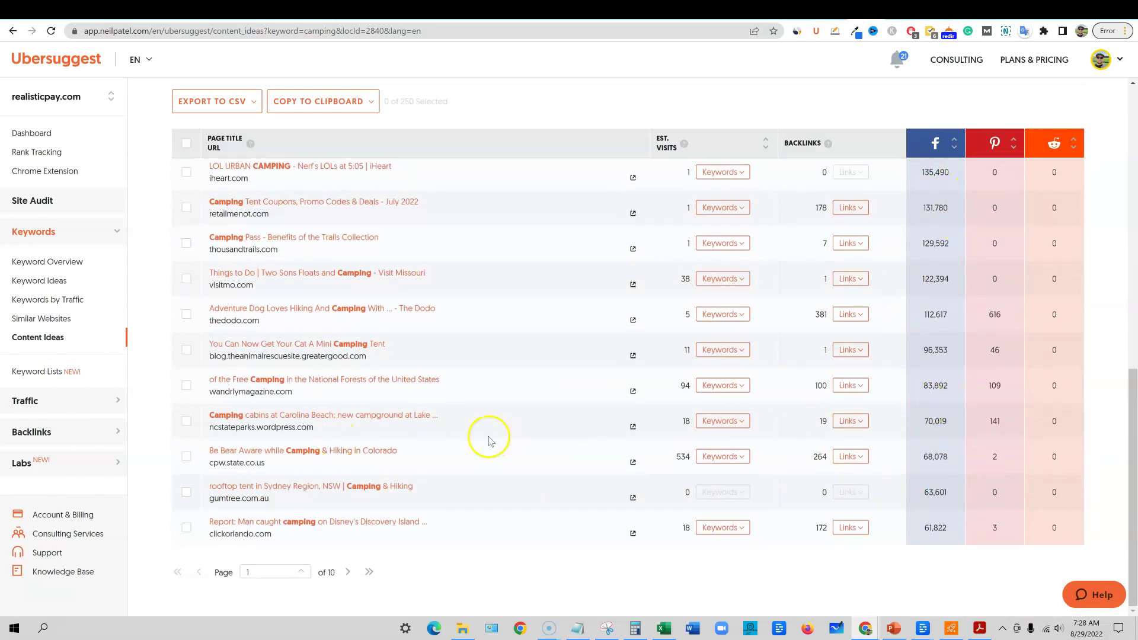
{"action": "scroll", "coordinate": [486, 442], "scroll_direction": "up", "scroll_amount": 10}
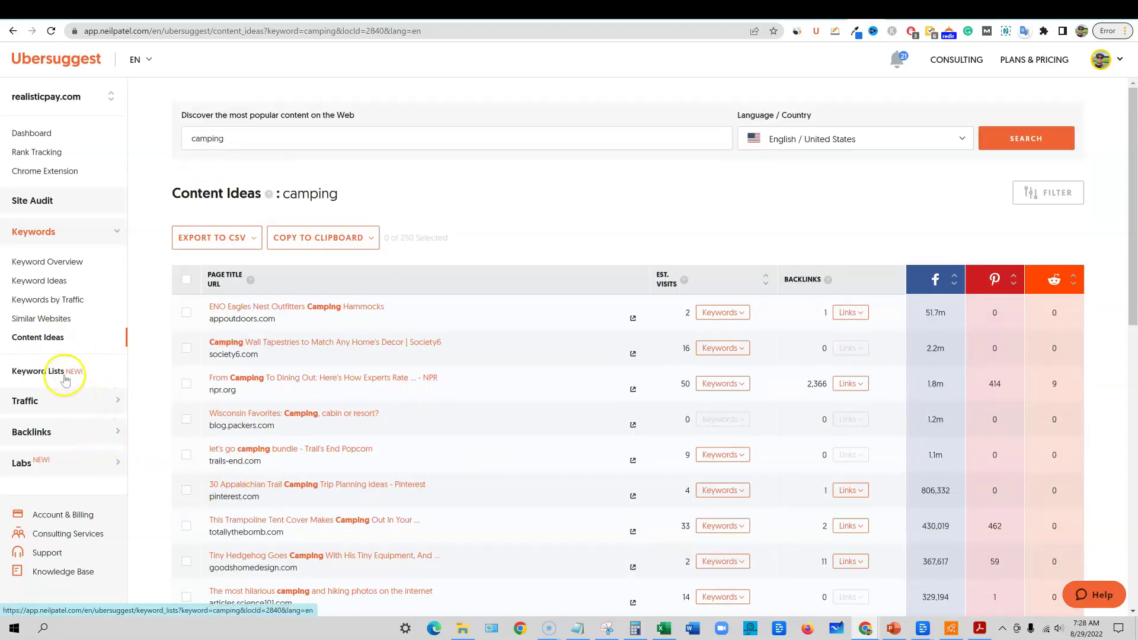
Open the saved keyword lists and review each list's keyword count, volume, CPC and average difficulty
{"action": "left_click", "coordinate": [57, 372]}
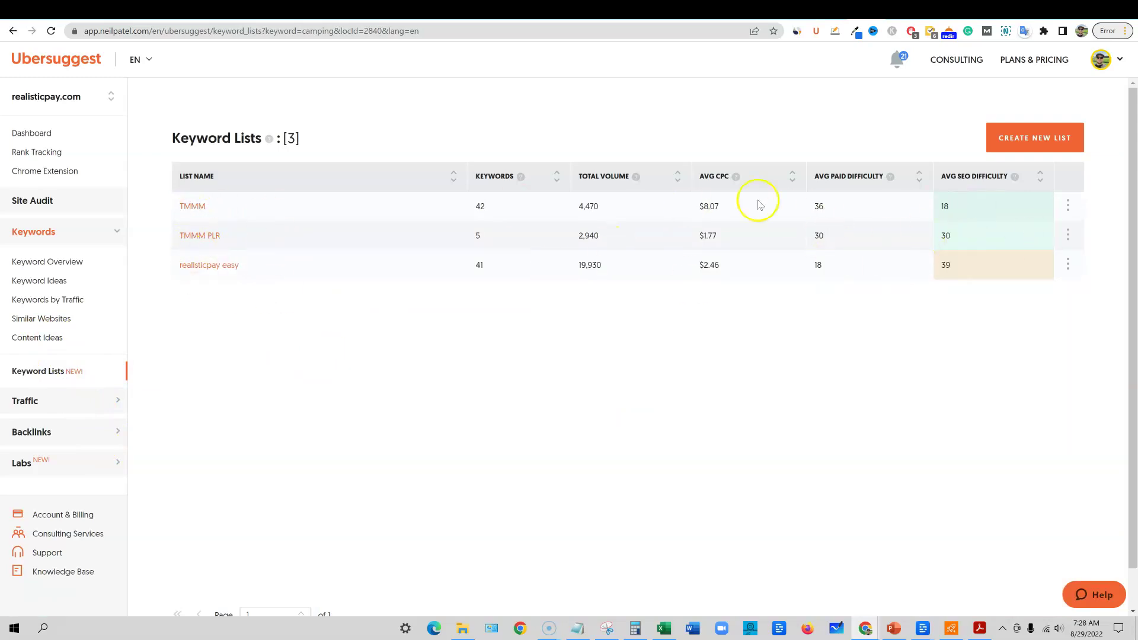
{"action": "scroll", "coordinate": [190, 417], "scroll_direction": "down", "scroll_amount": 1}
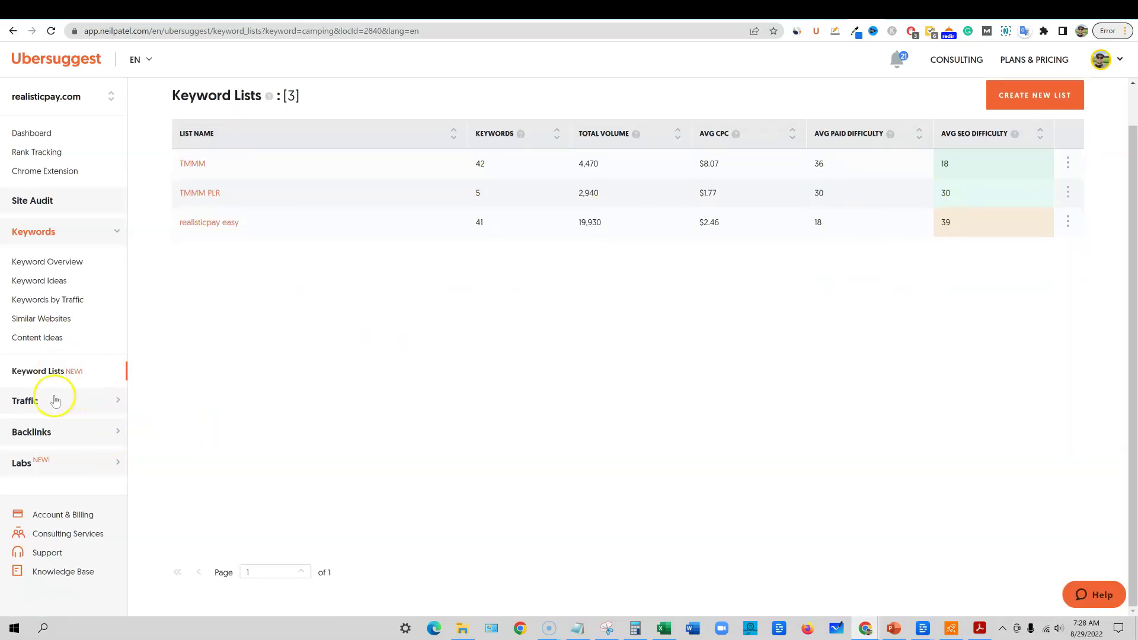
Open the traffic overview for loseweightreport.com and examine its organic monthly traffic over the past year
{"action": "left_click", "coordinate": [27, 402]}
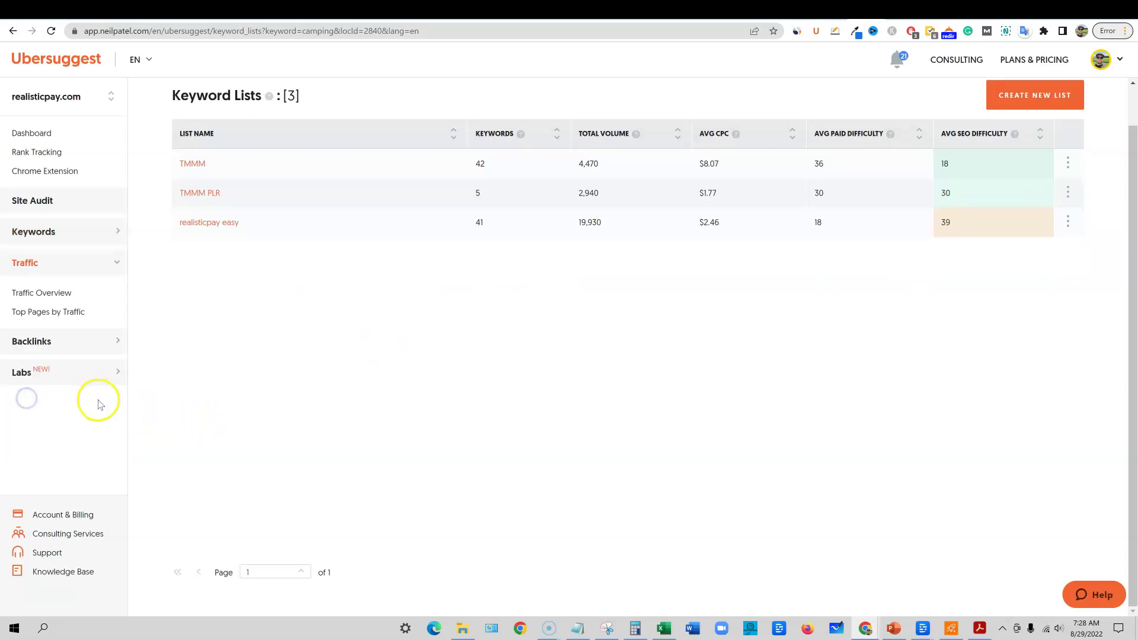
{"action": "left_click", "coordinate": [49, 295]}
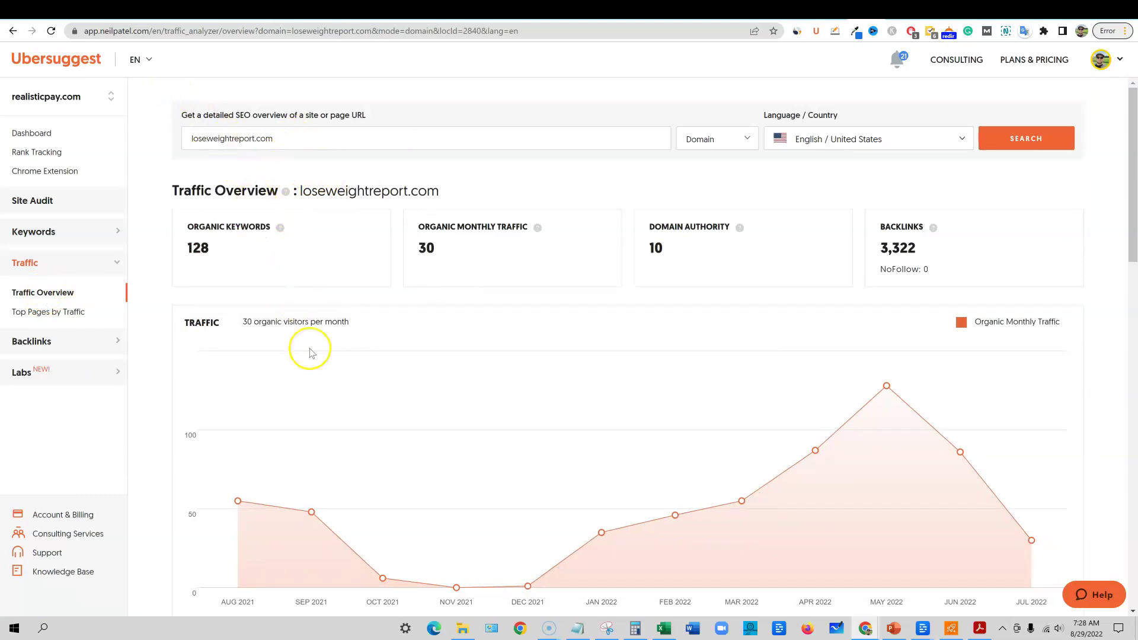
{"action": "mouse_move", "coordinate": [892, 388]}
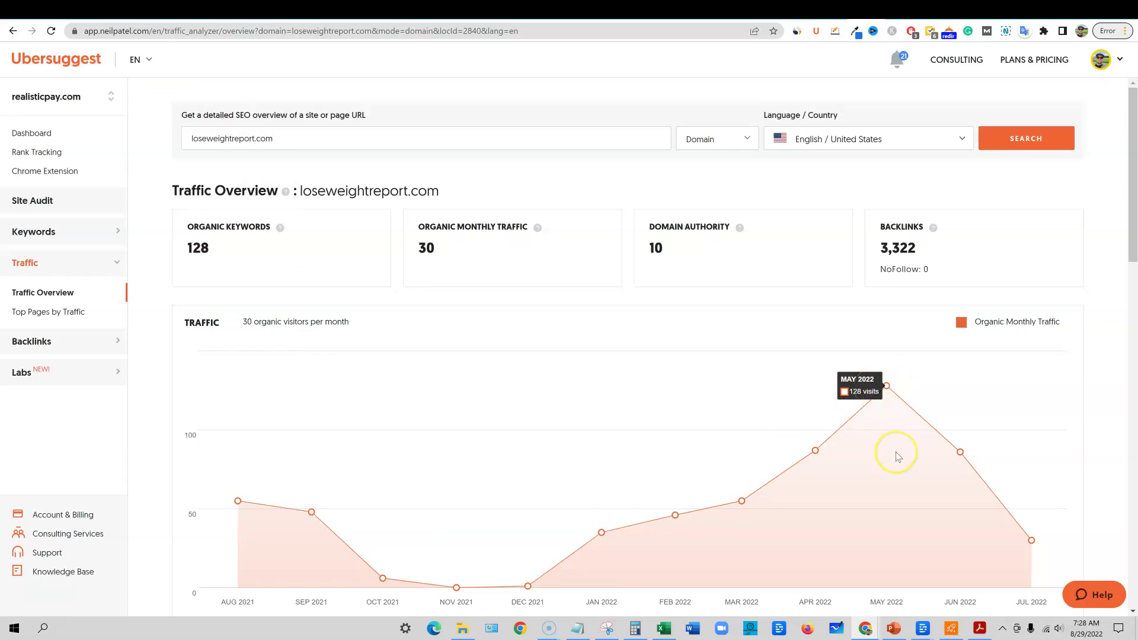
{"action": "scroll", "coordinate": [897, 455], "scroll_direction": "down", "scroll_amount": 1}
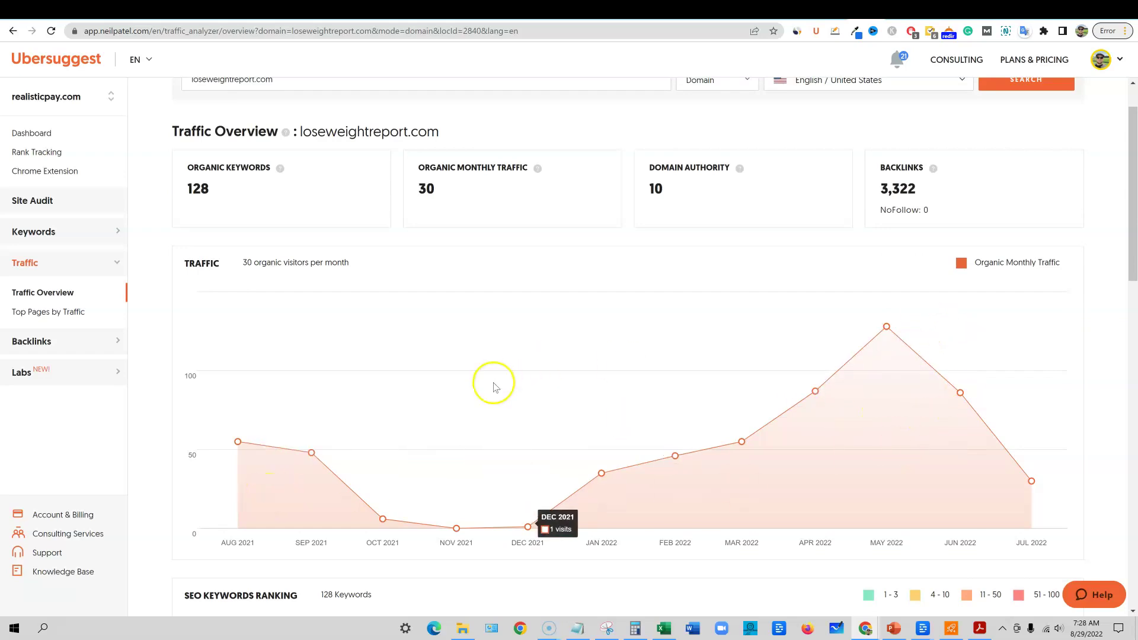
{"action": "scroll", "coordinate": [592, 382], "scroll_direction": "down", "scroll_amount": 10}
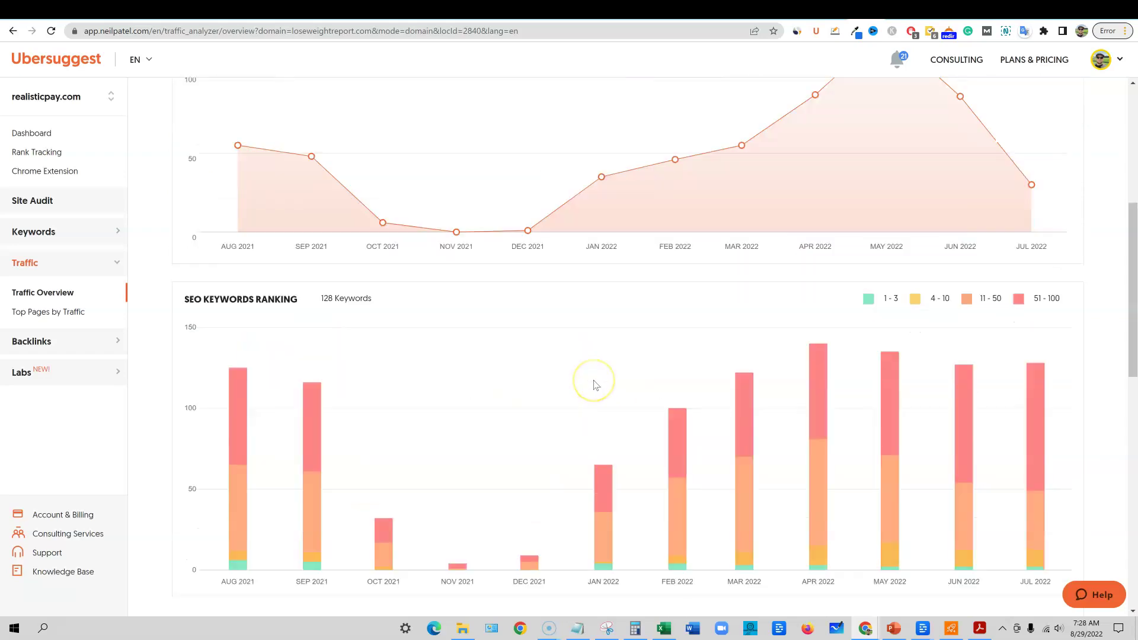
{"action": "scroll", "coordinate": [592, 384], "scroll_direction": "up", "scroll_amount": 8}
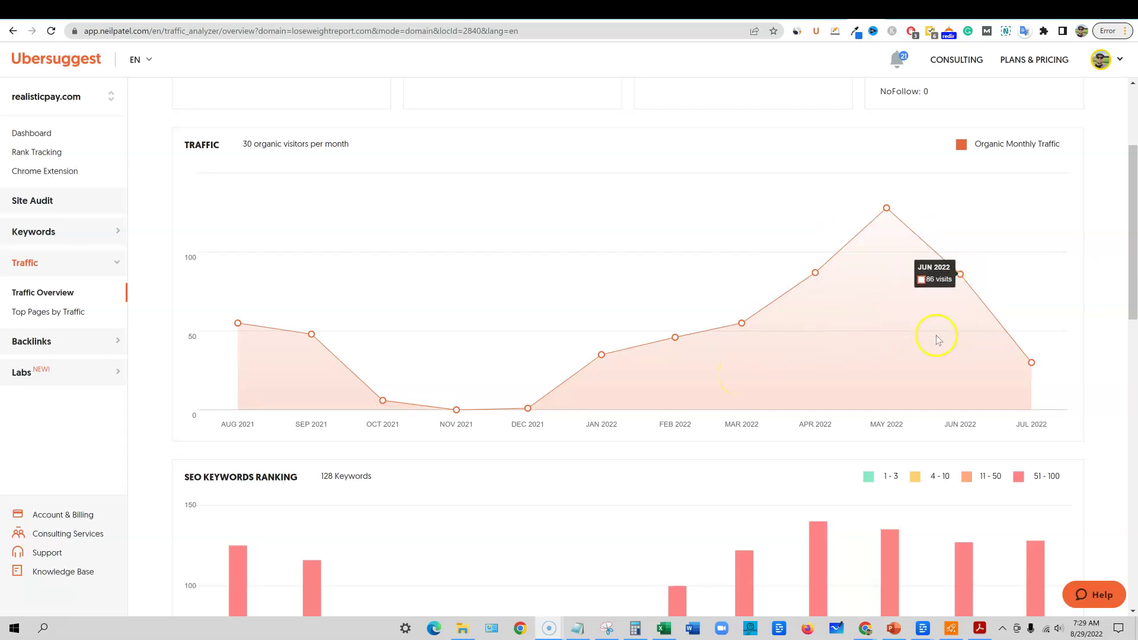
{"action": "scroll", "coordinate": [704, 434], "scroll_direction": "down", "scroll_amount": 2}
{"action": "scroll", "coordinate": [704, 431], "scroll_direction": "up", "scroll_amount": 3}
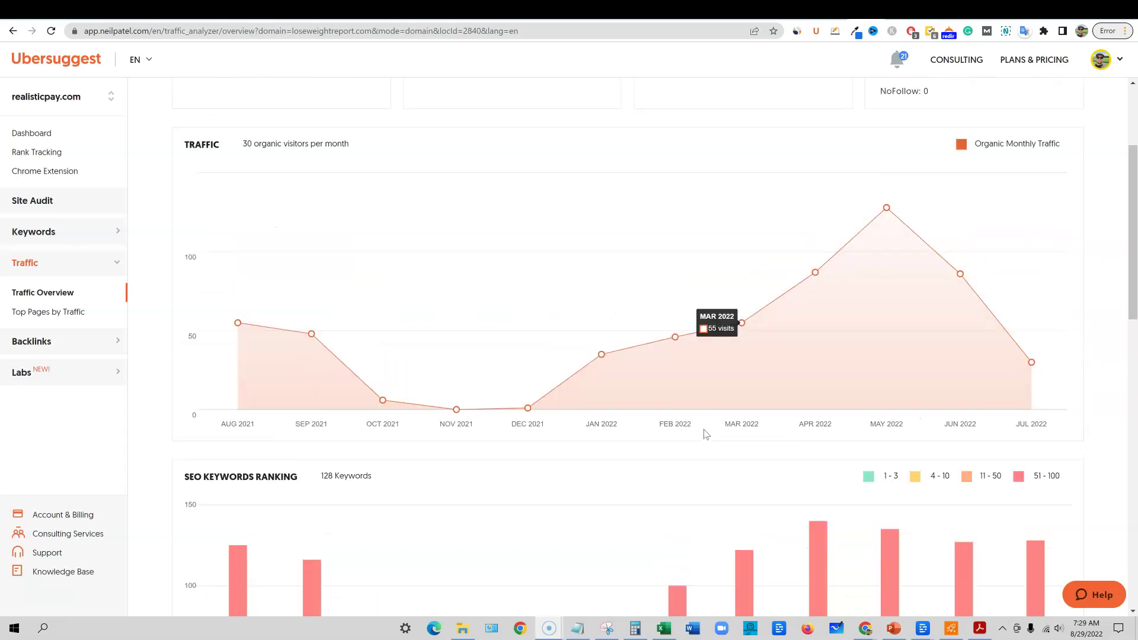
Examine the SEO keyword ranking distribution and the top SEO pages of loseweightreport.com
{"action": "scroll", "coordinate": [672, 432], "scroll_direction": "down", "scroll_amount": 6}
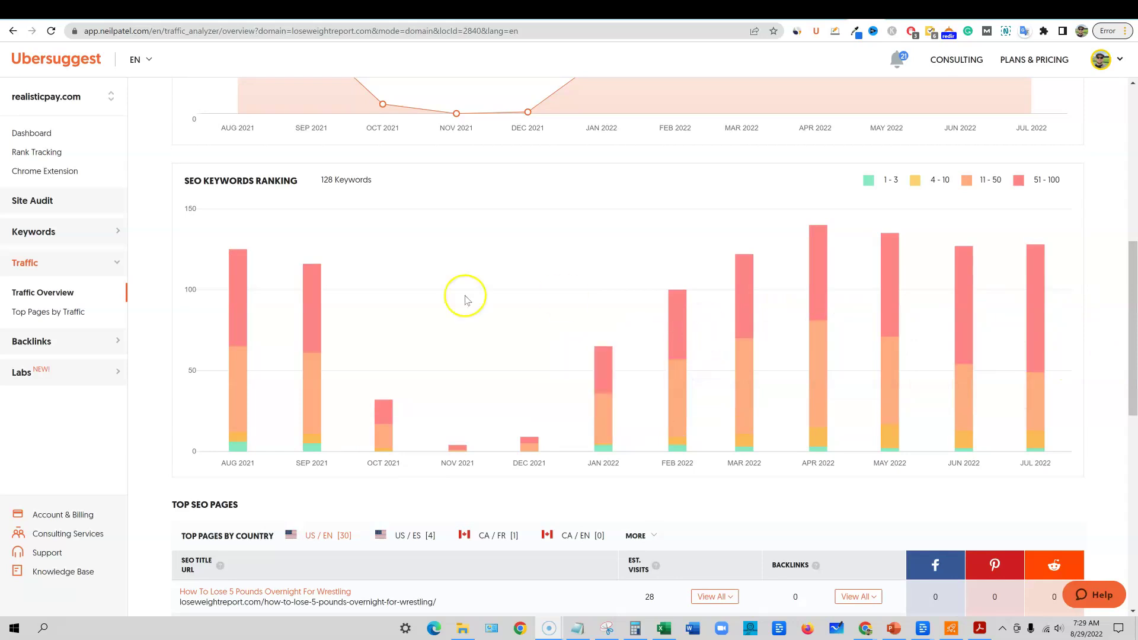
{"action": "scroll", "coordinate": [320, 368], "scroll_direction": "down", "scroll_amount": 5}
{"action": "scroll", "coordinate": [320, 371], "scroll_direction": "up", "scroll_amount": 5}
{"action": "scroll", "coordinate": [326, 363], "scroll_direction": "down", "scroll_amount": 10}
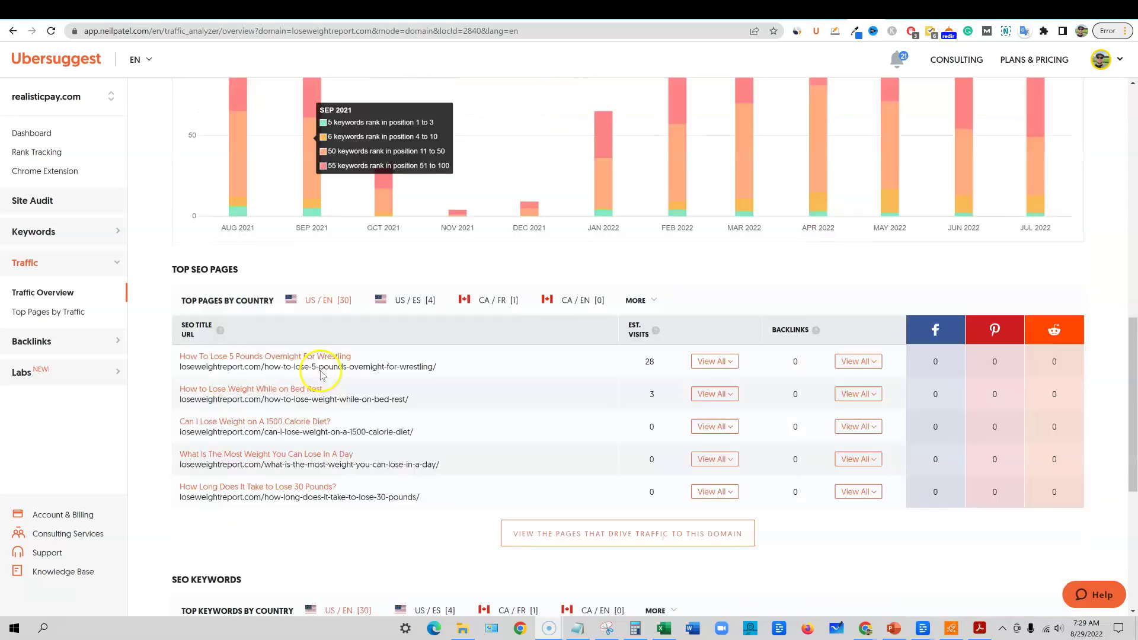
{"action": "scroll", "coordinate": [450, 474], "scroll_direction": "up", "scroll_amount": 20}
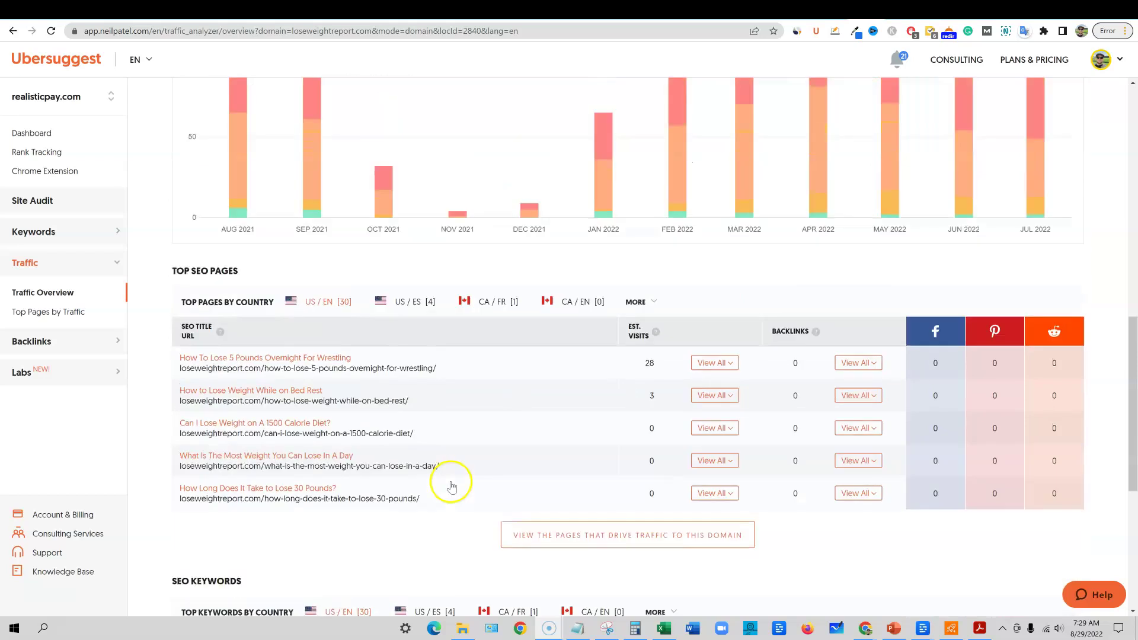
{"action": "scroll", "coordinate": [450, 477], "scroll_direction": "up", "scroll_amount": 1}
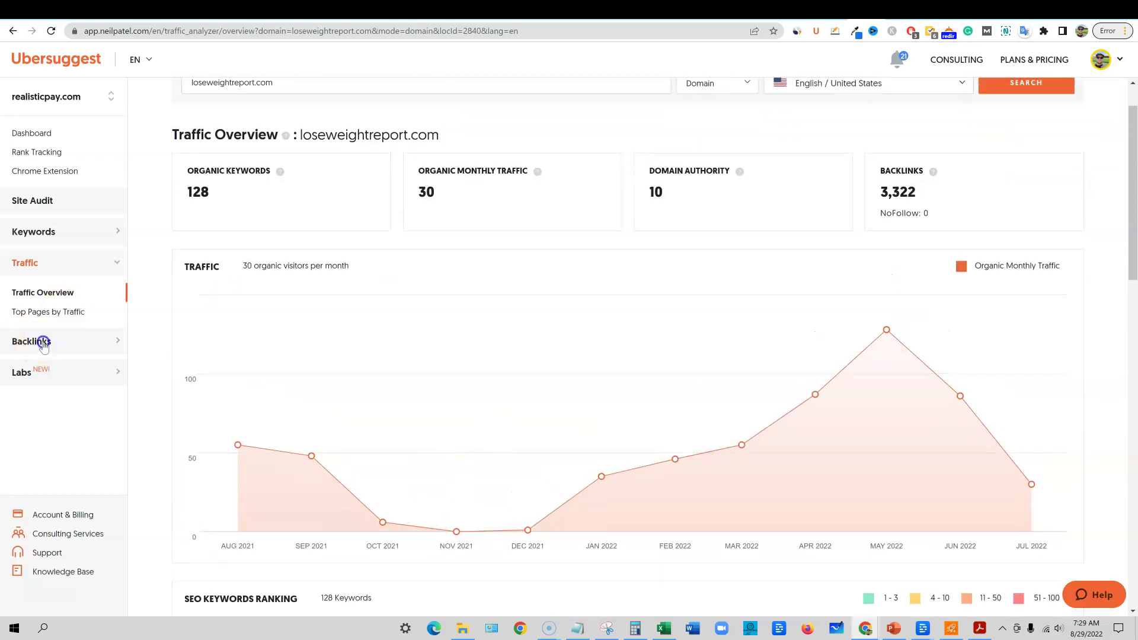
Open the backlinks overview for loseweightreport.com and examine the backlink history, new and lost referring domains, and anchor texts
{"action": "left_click", "coordinate": [35, 342]}
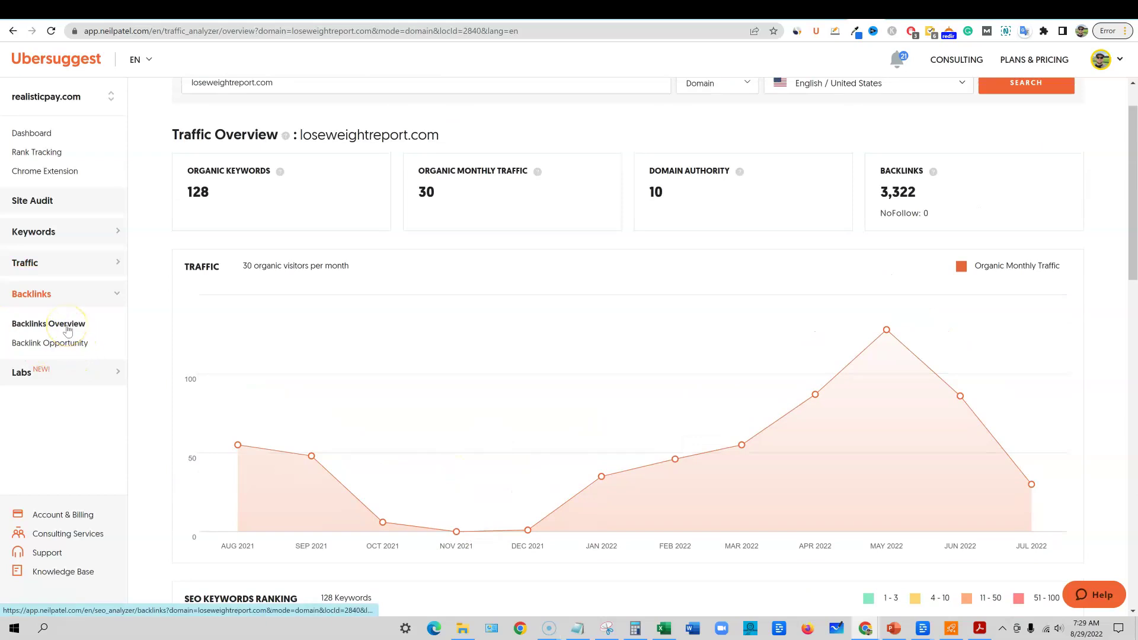
{"action": "left_click", "coordinate": [67, 329]}
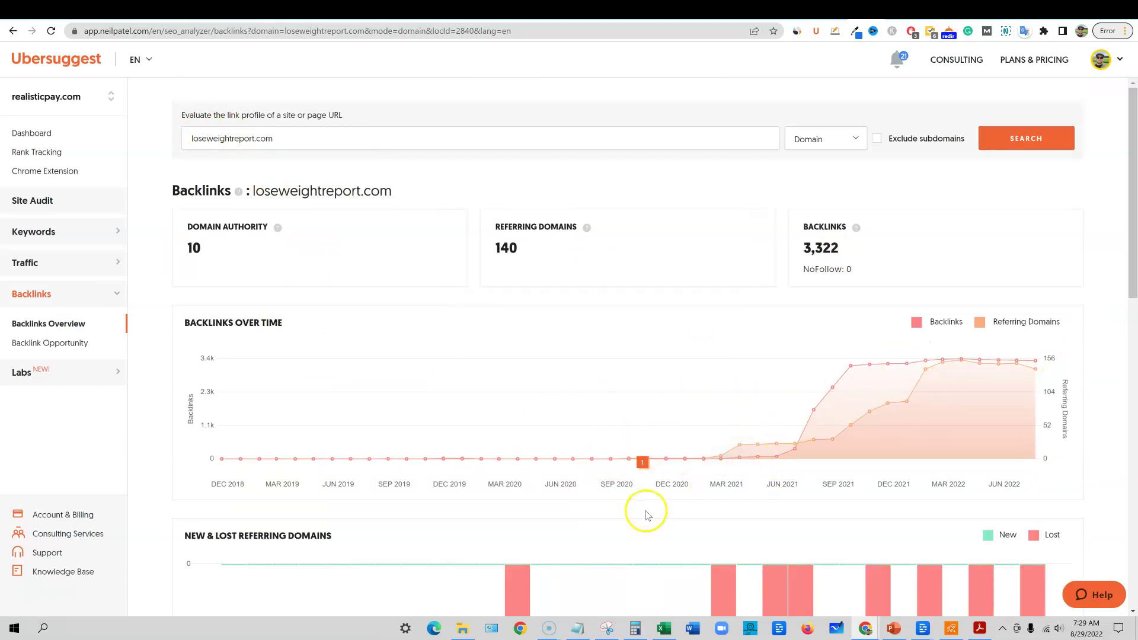
{"action": "scroll", "coordinate": [647, 515], "scroll_direction": "down", "scroll_amount": 5}
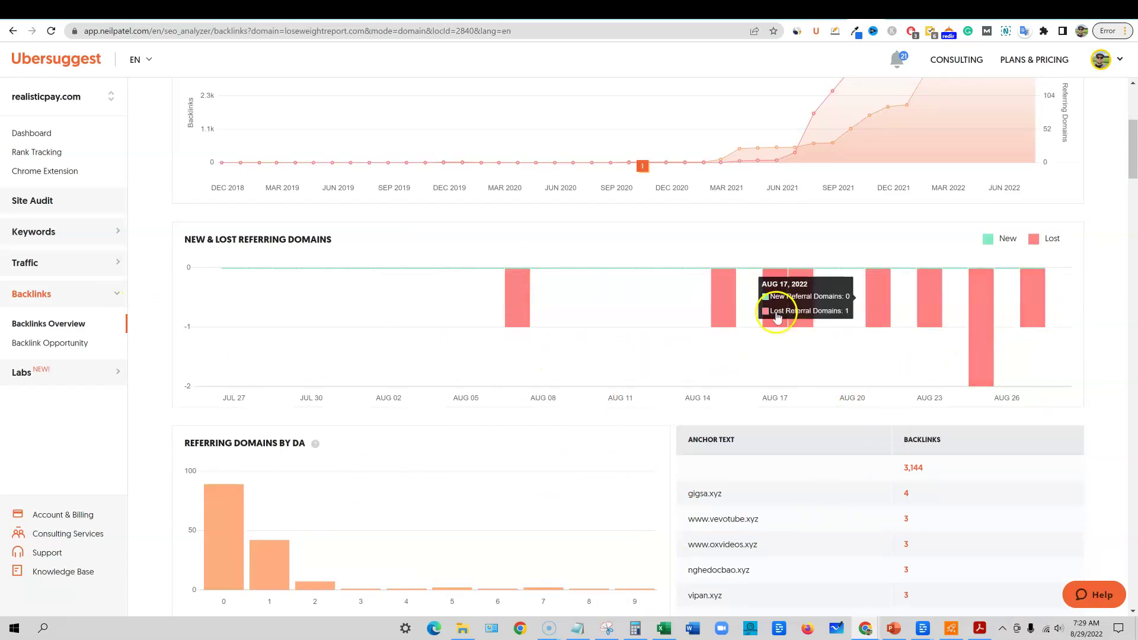
{"action": "scroll", "coordinate": [731, 502], "scroll_direction": "down", "scroll_amount": 4}
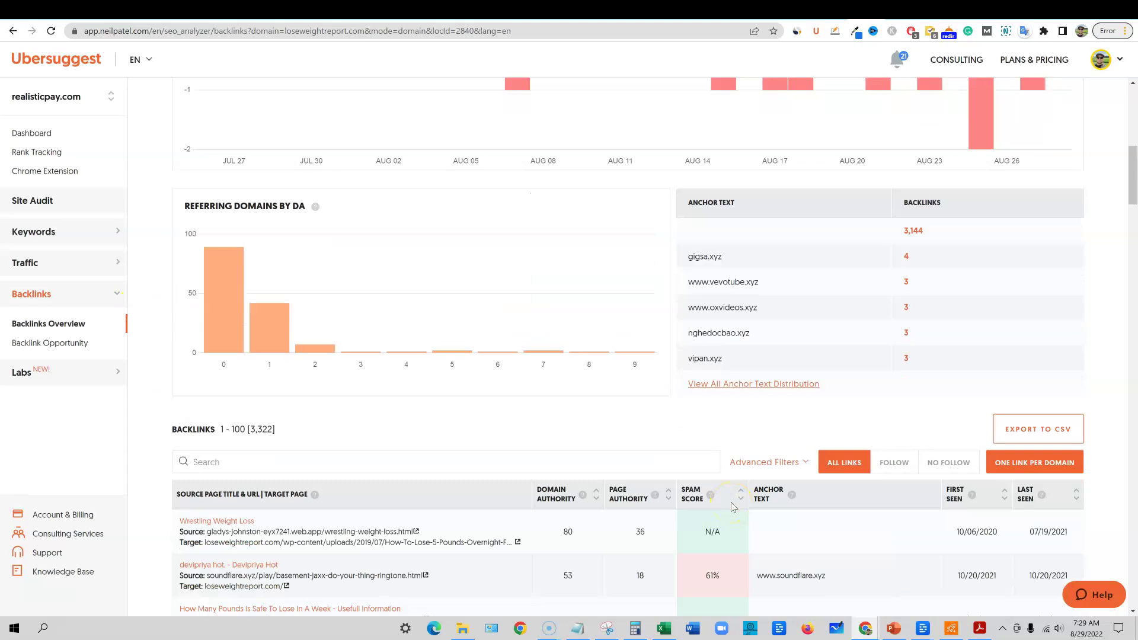
Look through the individual backlinks, examining their sources, domain authority, page authority and spam scores
{"action": "scroll", "coordinate": [533, 439], "scroll_direction": "down", "scroll_amount": 4}
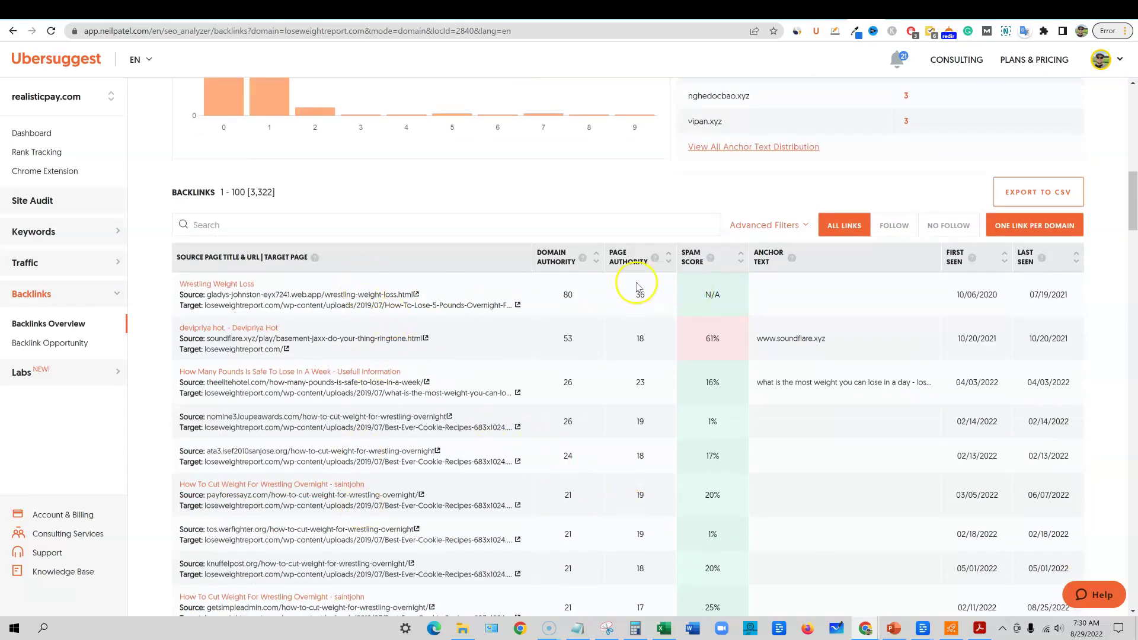
{"action": "scroll", "coordinate": [587, 463], "scroll_direction": "down", "scroll_amount": 1}
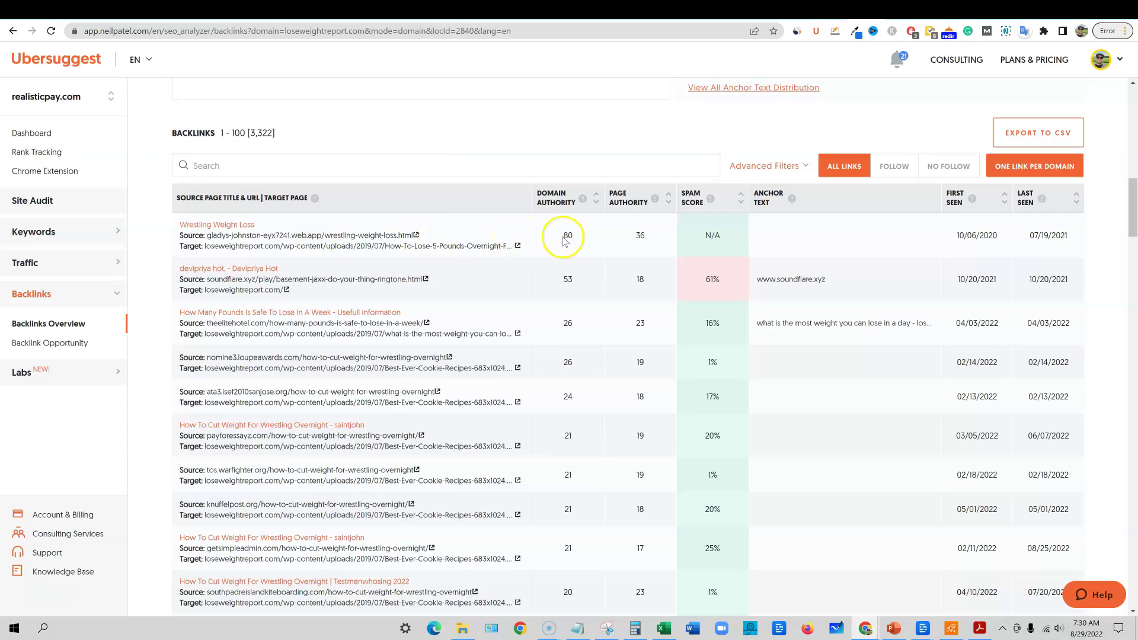
{"action": "scroll", "coordinate": [414, 326], "scroll_direction": "down", "scroll_amount": 8}
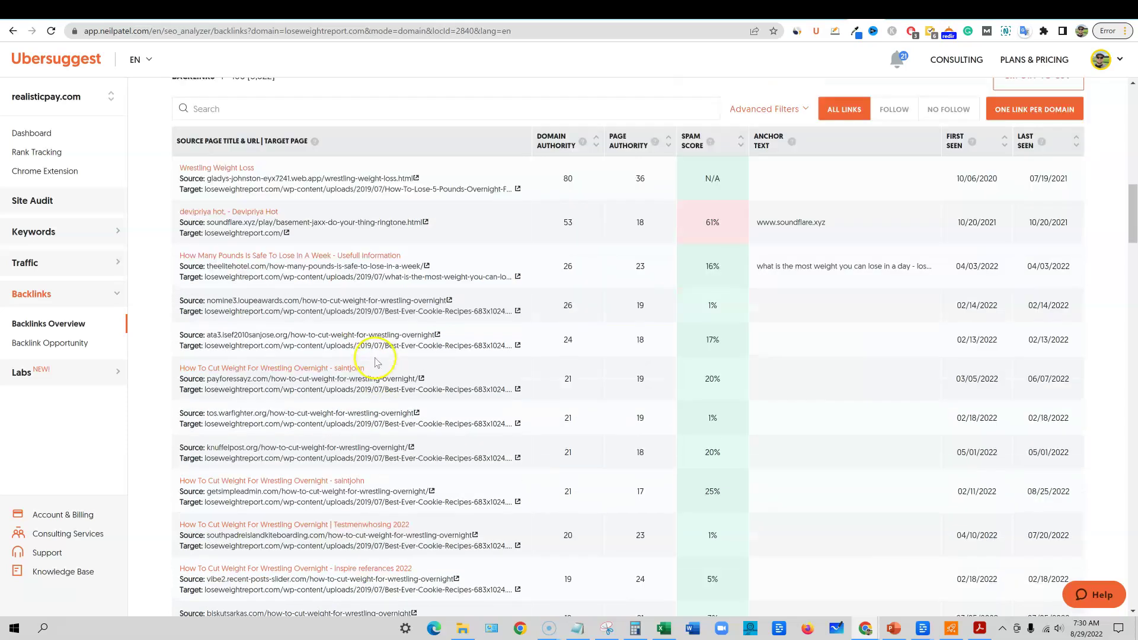
{"action": "scroll", "coordinate": [356, 415], "scroll_direction": "up", "scroll_amount": 15}
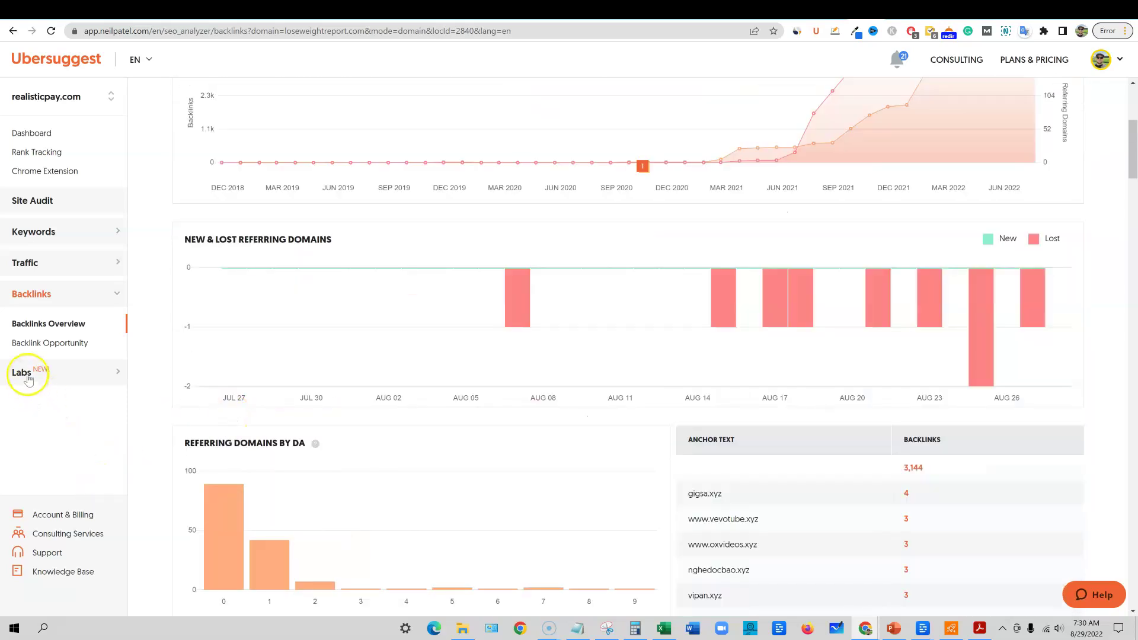
Open the experimental Keyword Visualization feature in Labs and search it for "camping tips" in English for the United States
{"action": "left_click", "coordinate": [80, 371]}
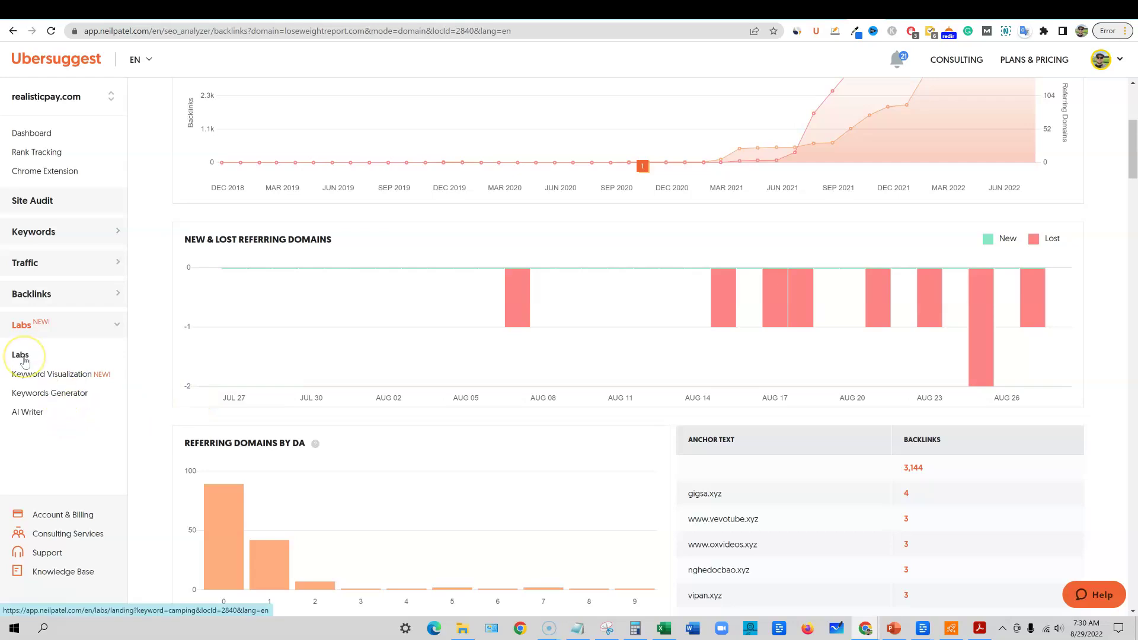
{"action": "left_click", "coordinate": [22, 355]}
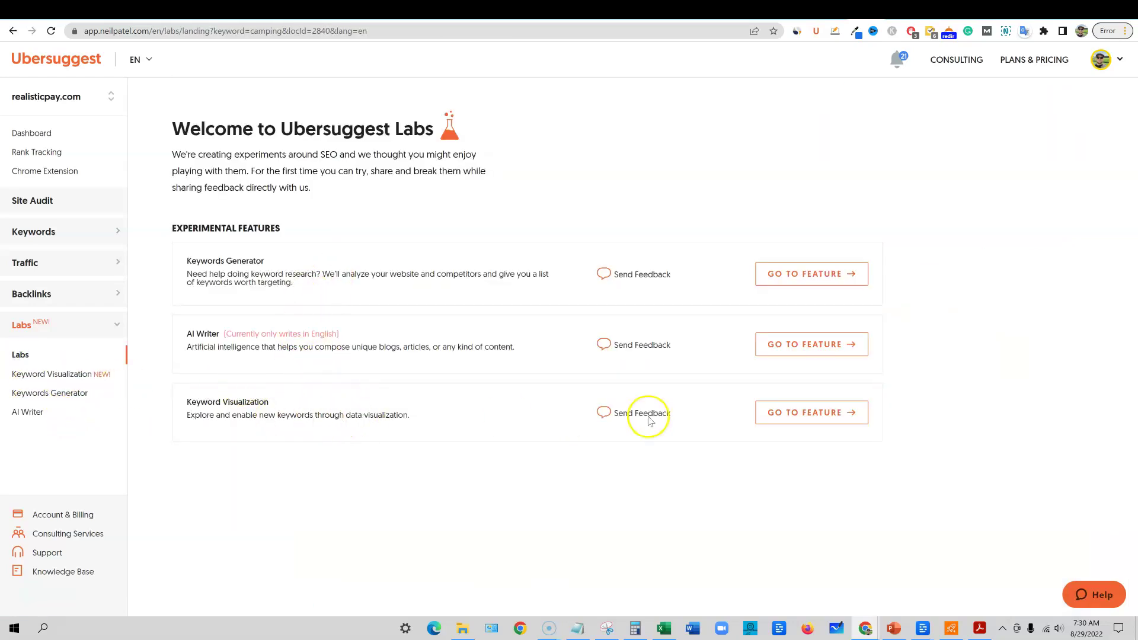
{"action": "left_click", "coordinate": [819, 414]}
{"action": "left_click", "coordinate": [285, 175]}
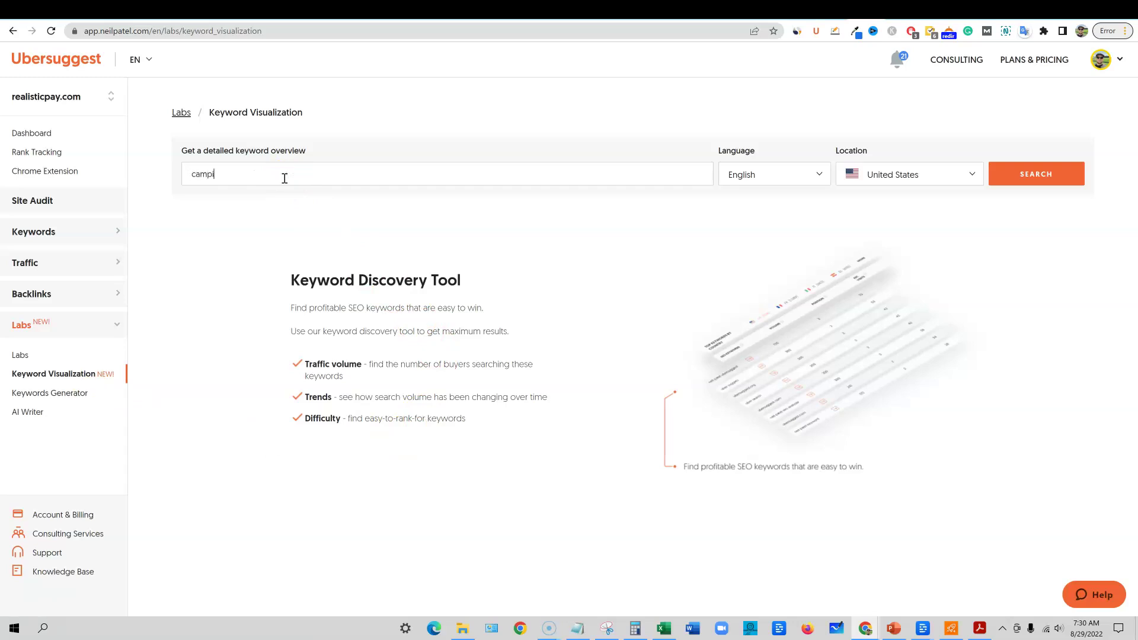
{"action": "left_click", "coordinate": [1018, 178]}
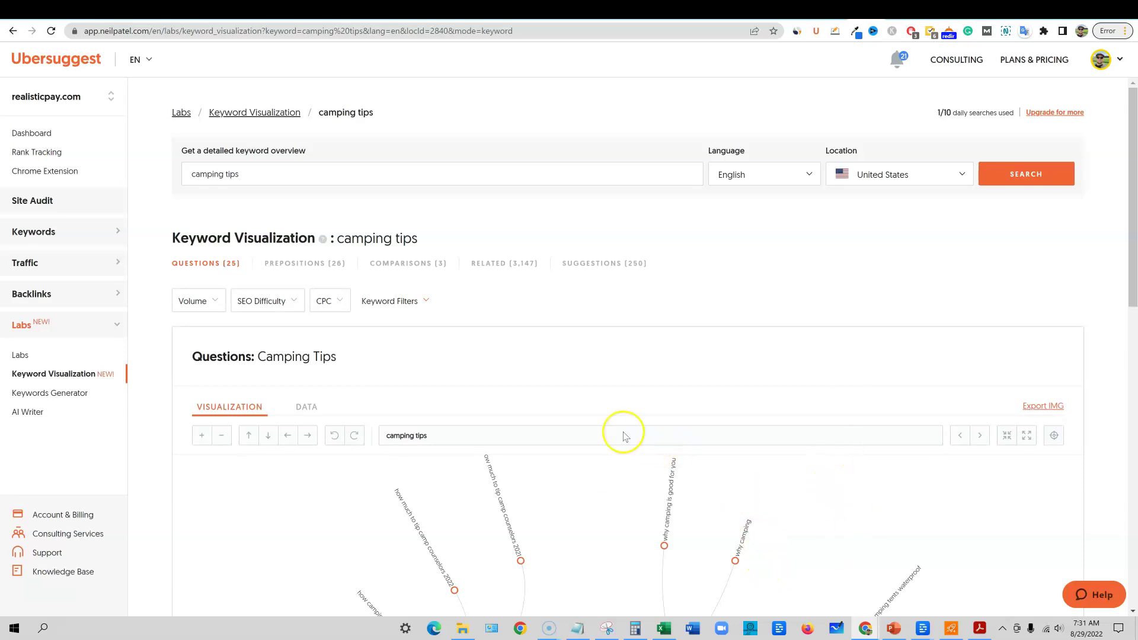
Examine the branching visualization of question keywords for "camping tips"
{"action": "scroll", "coordinate": [624, 437], "scroll_direction": "down", "scroll_amount": 1}
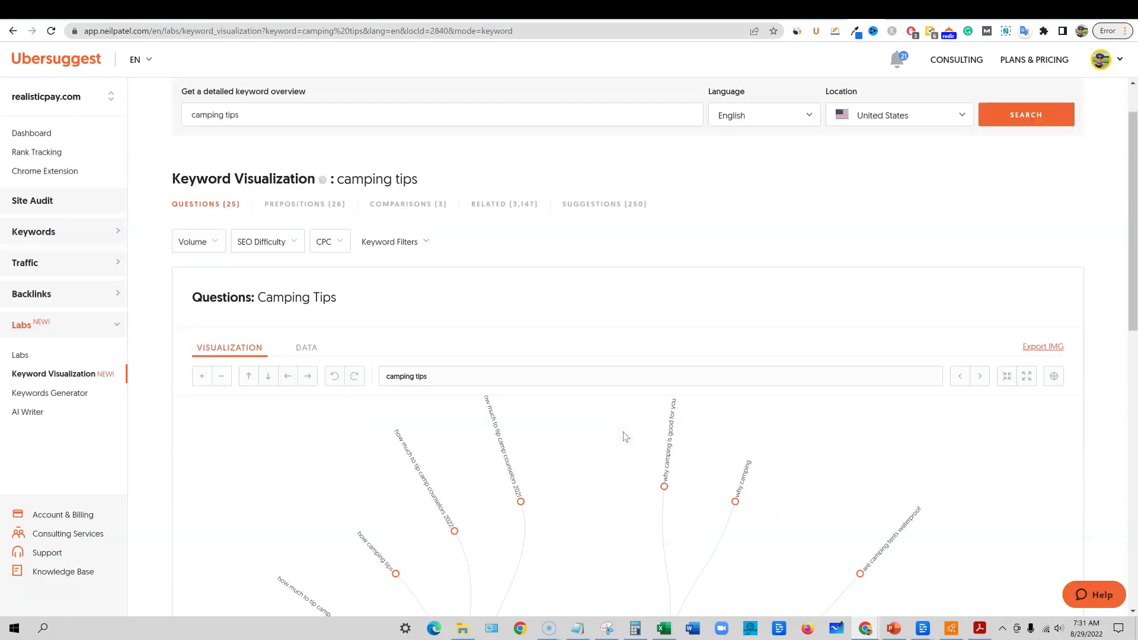
{"action": "scroll", "coordinate": [624, 437], "scroll_direction": "down", "scroll_amount": 1}
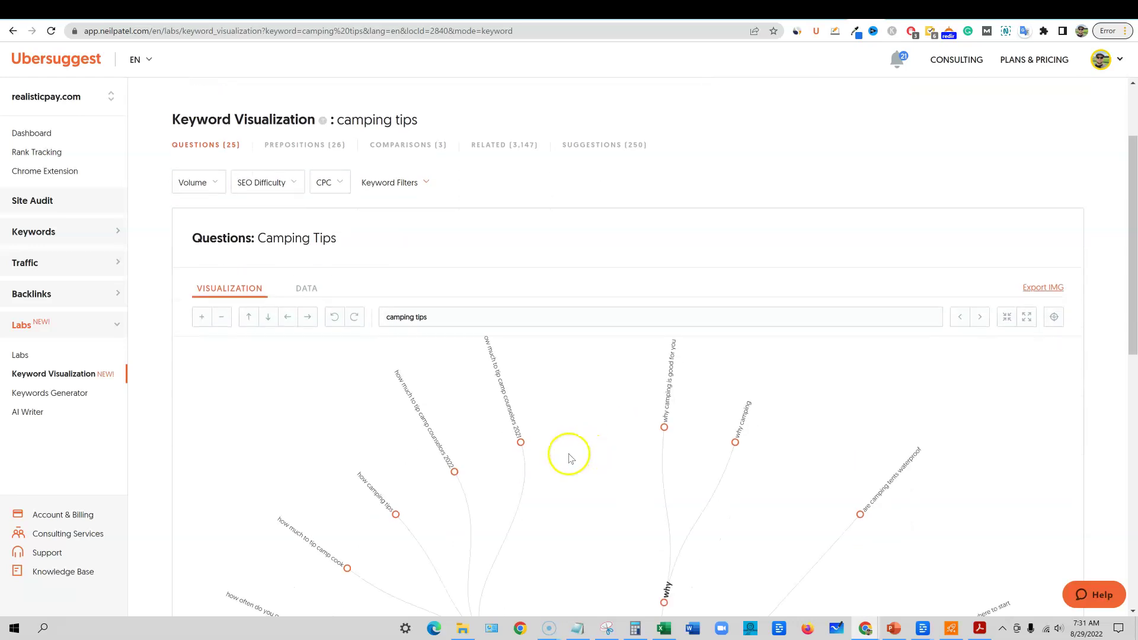
{"action": "scroll", "coordinate": [272, 165], "scroll_direction": "down", "scroll_amount": 1}
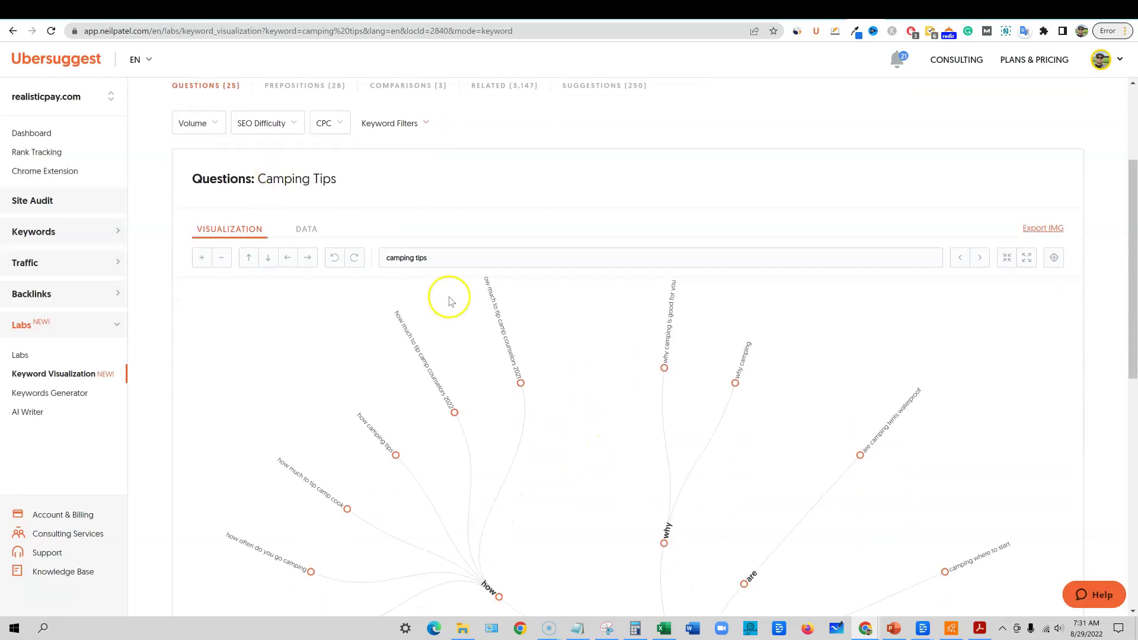
{"action": "scroll", "coordinate": [449, 300], "scroll_direction": "up", "scroll_amount": 2}
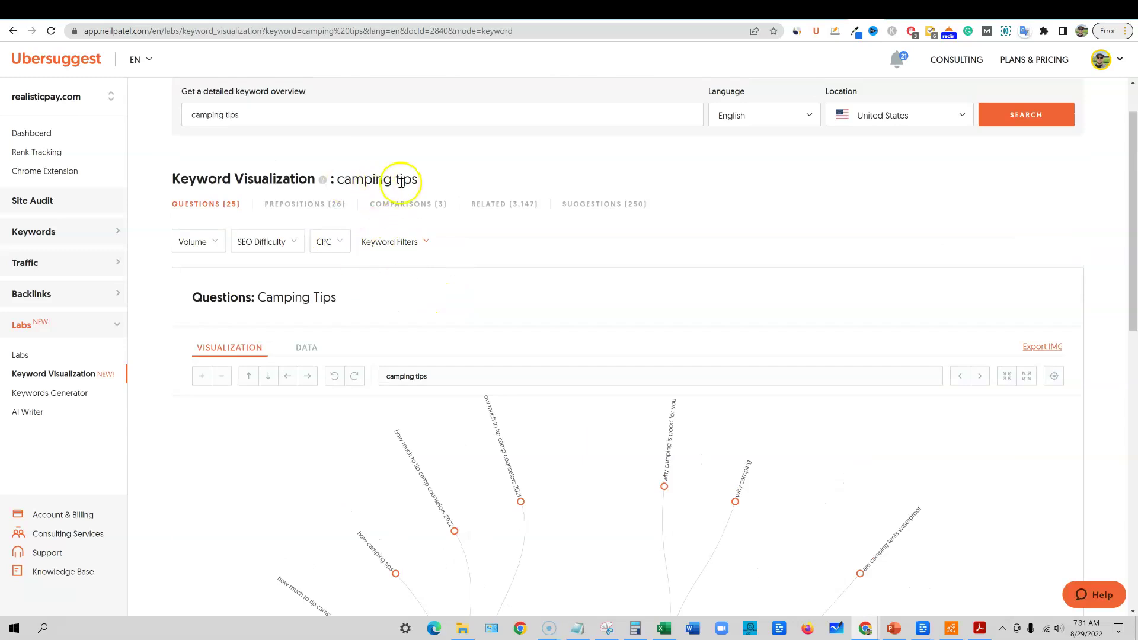
Focus the "when" branch of the "camping tips" question visualization and examine its surrounding branches
{"action": "scroll", "coordinate": [605, 373], "scroll_direction": "down", "scroll_amount": 4}
{"action": "scroll", "coordinate": [718, 450], "scroll_direction": "down", "scroll_amount": 1}
{"action": "scroll", "coordinate": [711, 448], "scroll_direction": "down", "scroll_amount": 1}
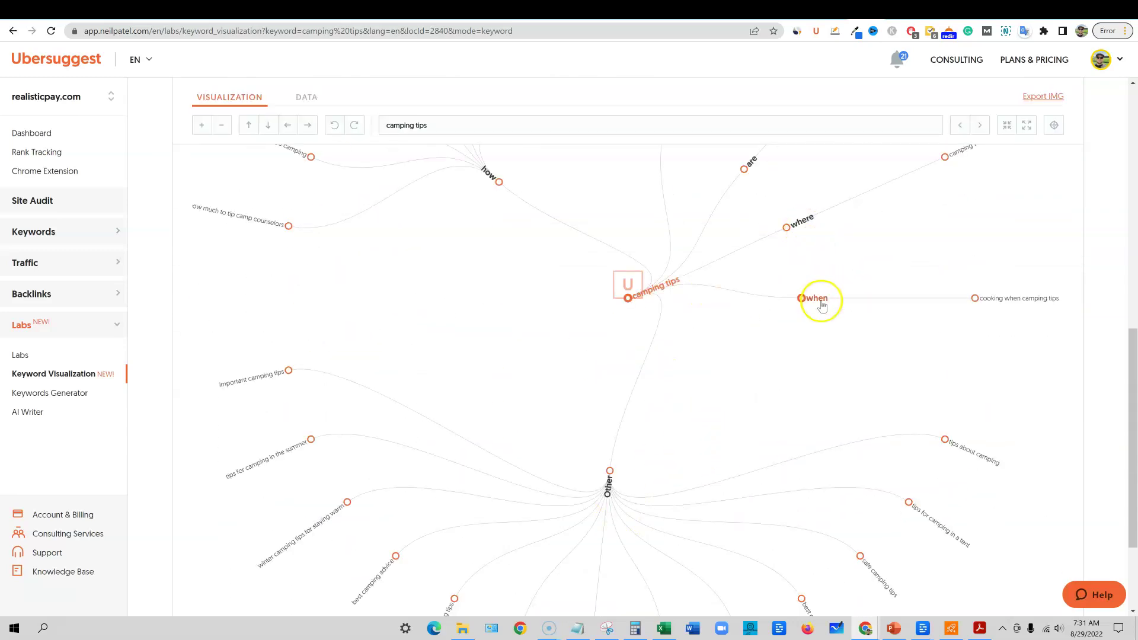
{"action": "left_click_drag", "start_coordinate": [823, 305], "coordinate": [814, 419]}
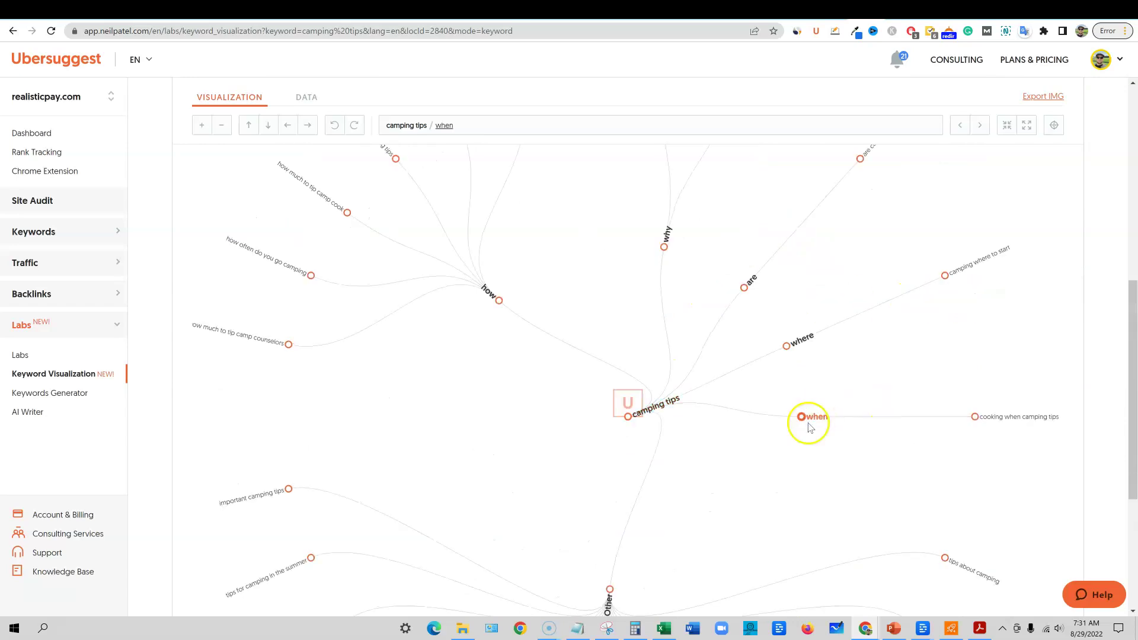
{"action": "scroll", "coordinate": [552, 415], "scroll_direction": "up", "scroll_amount": 1}
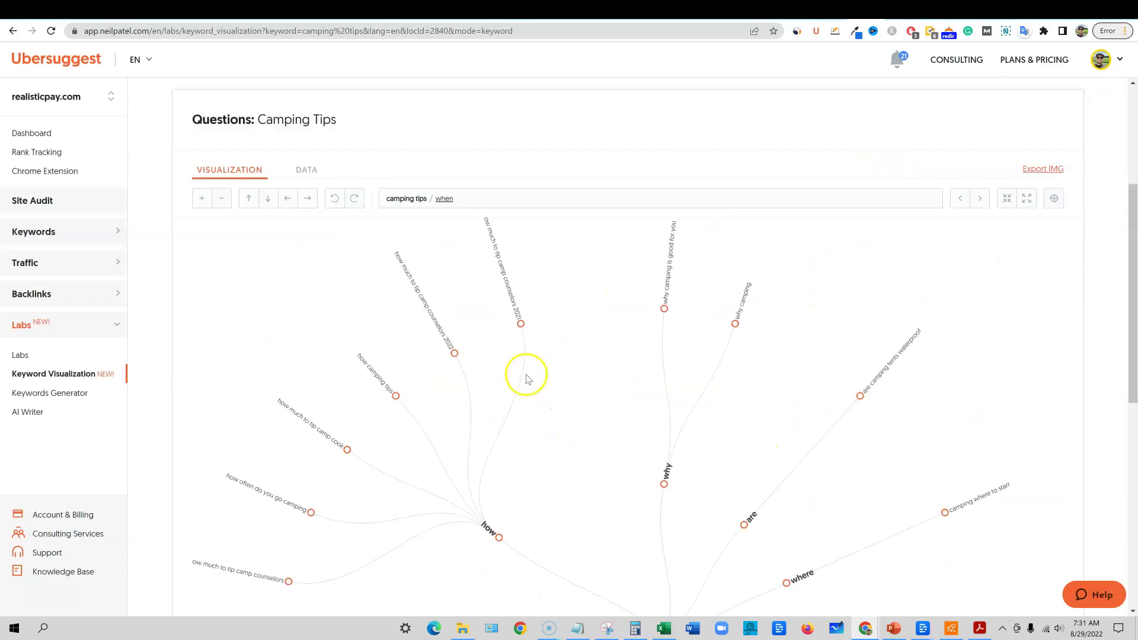
Show the "camping tips" questions as data lists and look through the groups of question keywords
{"action": "left_click", "coordinate": [307, 169]}
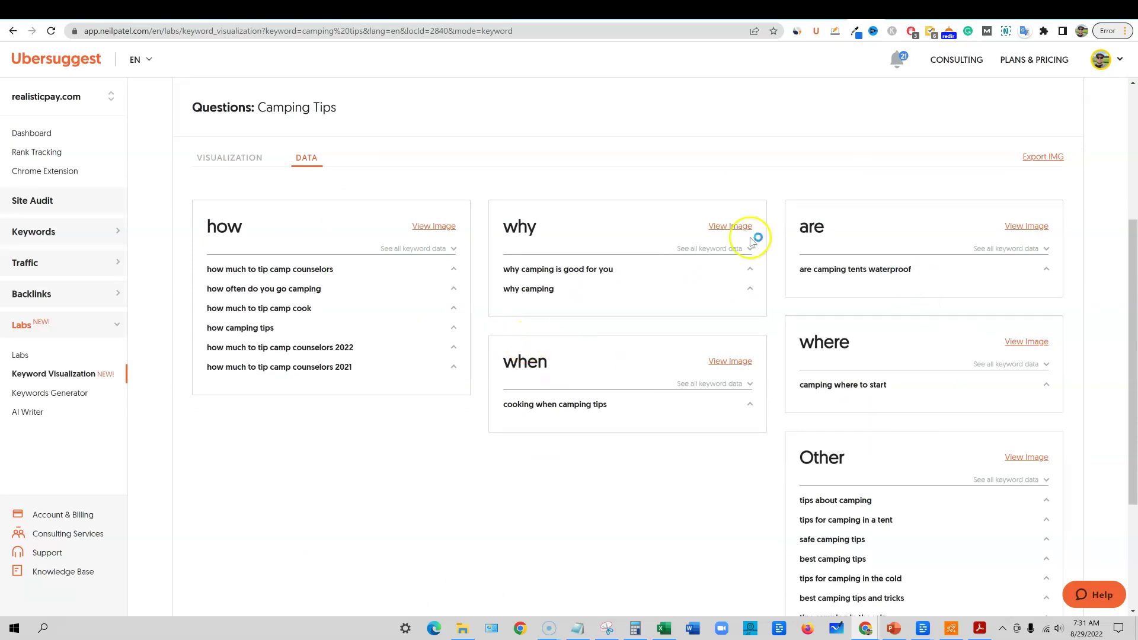
{"action": "scroll", "coordinate": [918, 530], "scroll_direction": "down", "scroll_amount": 3}
{"action": "scroll", "coordinate": [873, 522], "scroll_direction": "up", "scroll_amount": 6}
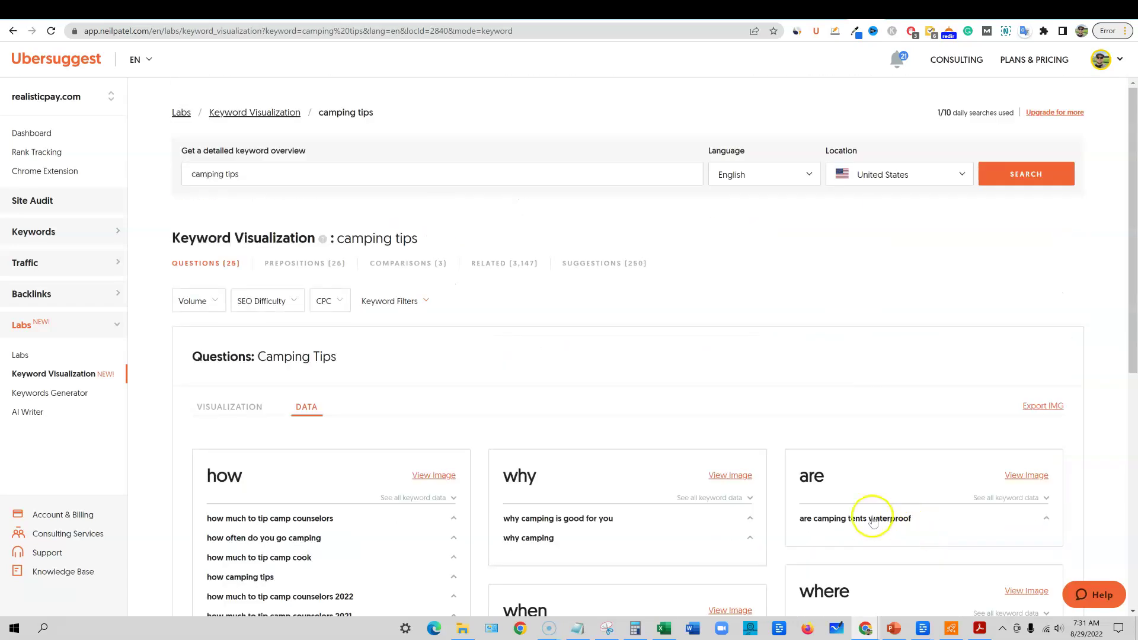
Switch to Seodity, open the domain overview of the realisticpay.com project, and read the explanation of Domain Rank
{"action": "left_click", "coordinate": [895, 10]}
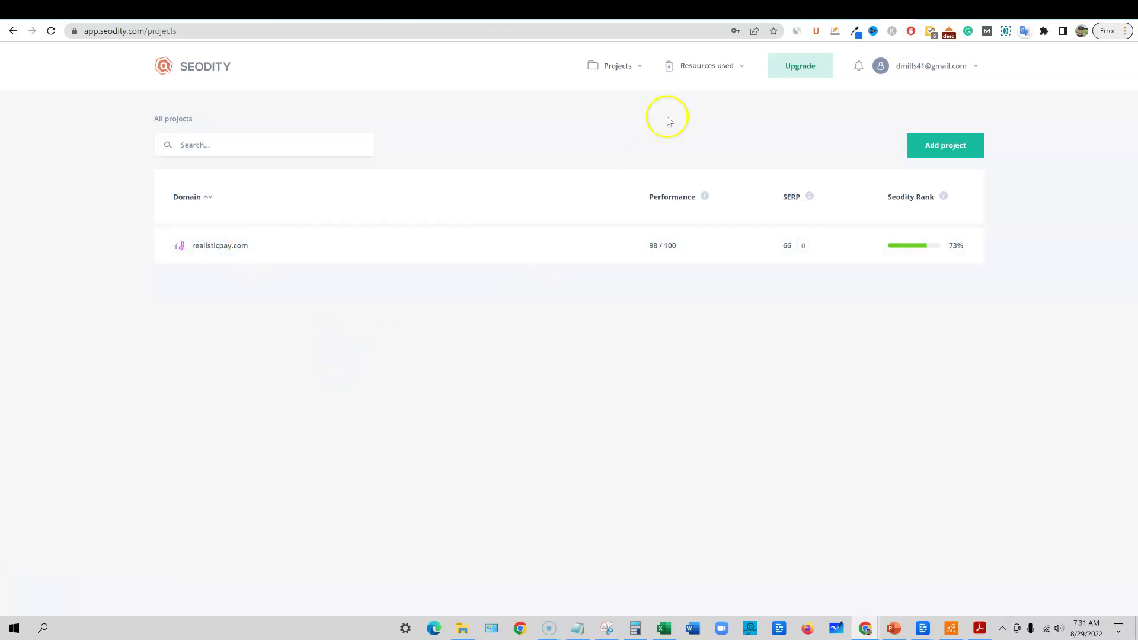
{"action": "left_click", "coordinate": [631, 66]}
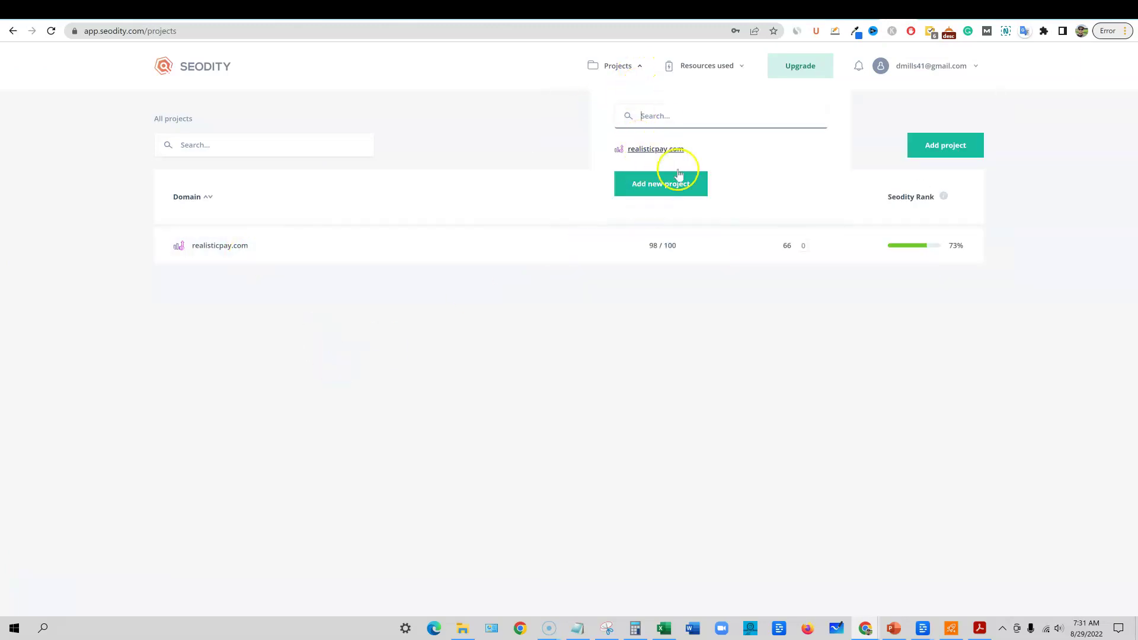
{"action": "left_click", "coordinate": [726, 70]}
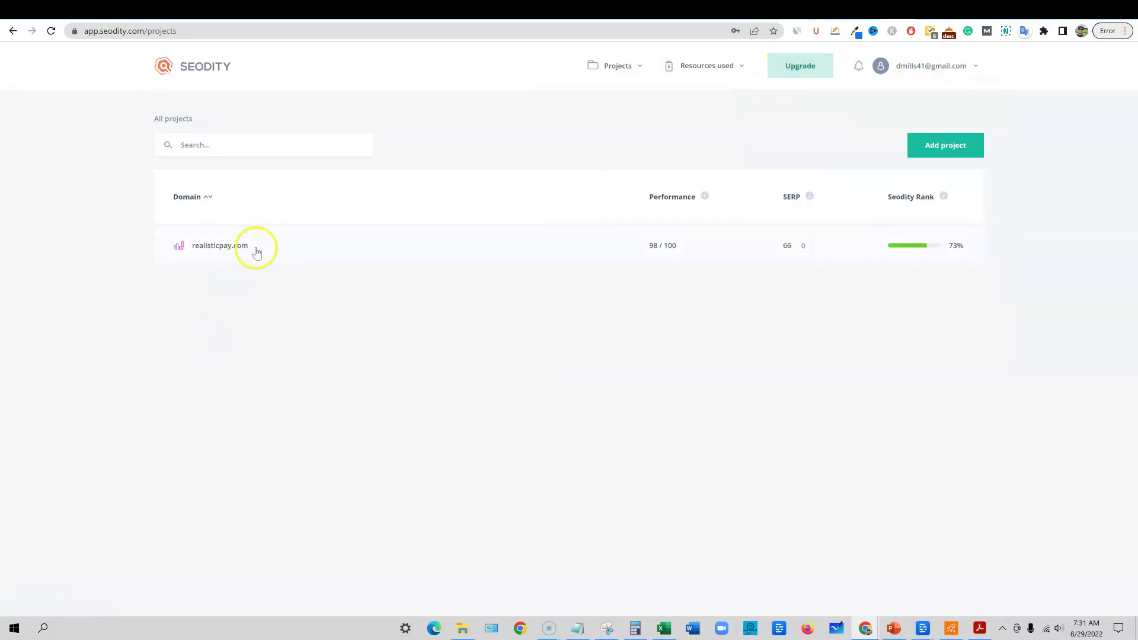
{"action": "left_click", "coordinate": [291, 249]}
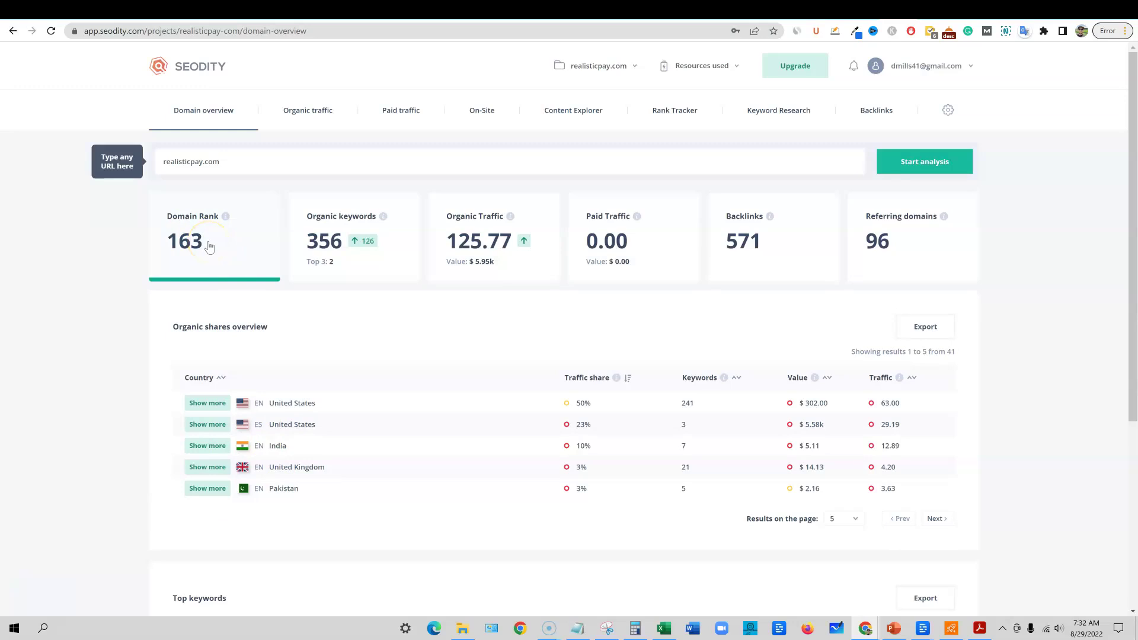
{"action": "mouse_move", "coordinate": [225, 220]}
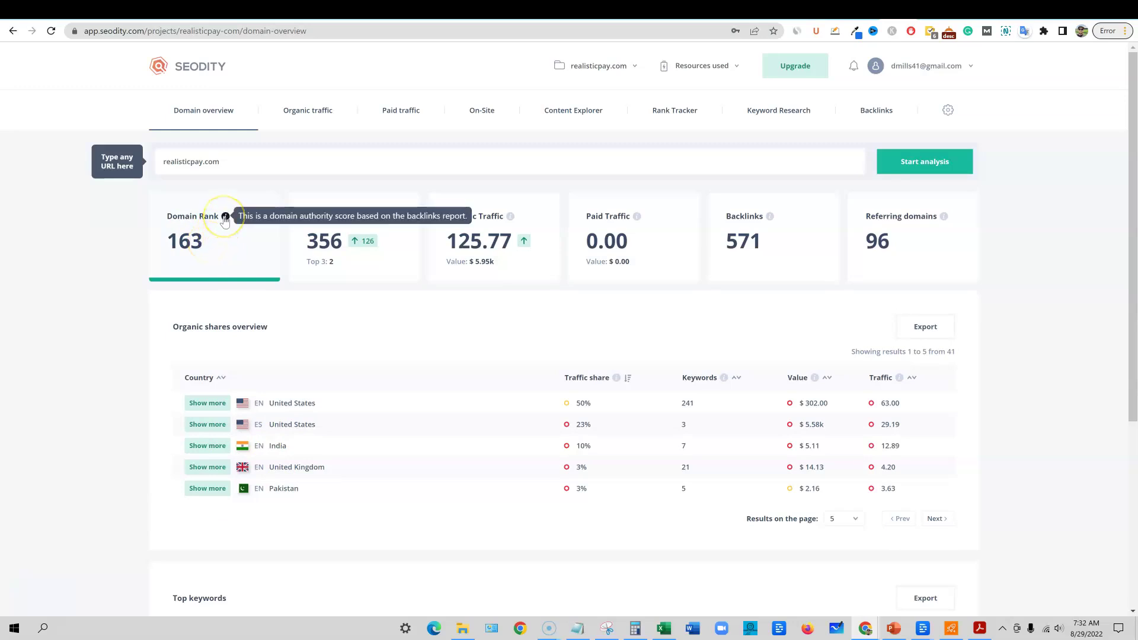
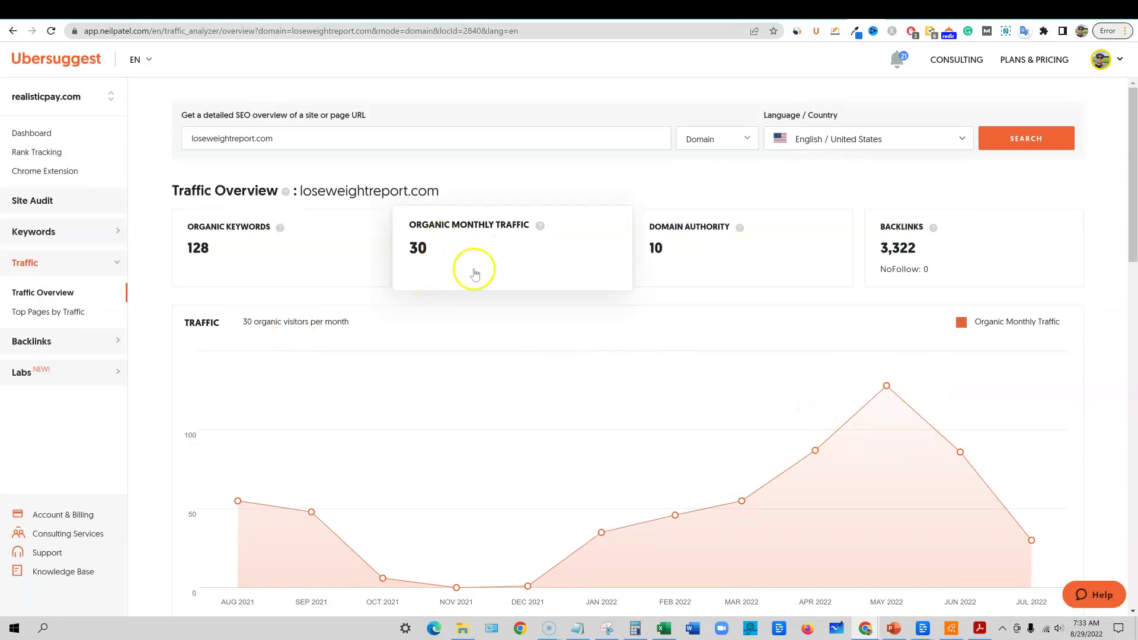
Check the Seodity pricing page, return to Ubersuggest's traffic overview for loseweightreport.com, and bring up its backlinks tools
{"action": "left_click", "coordinate": [895, 14]}
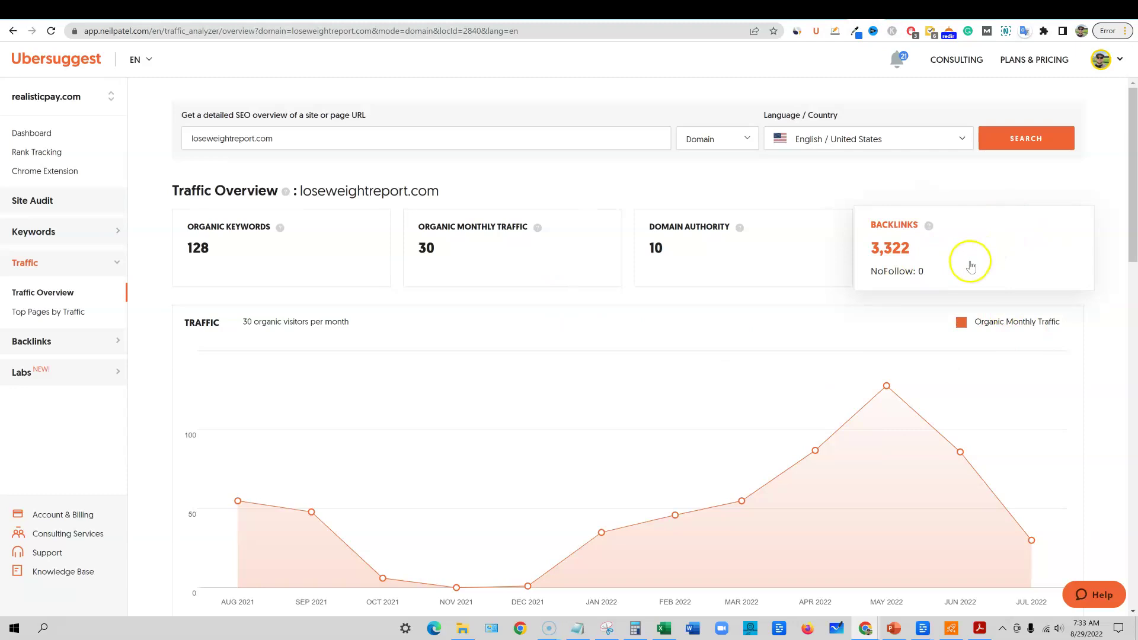
{"action": "left_click", "coordinate": [833, 11]}
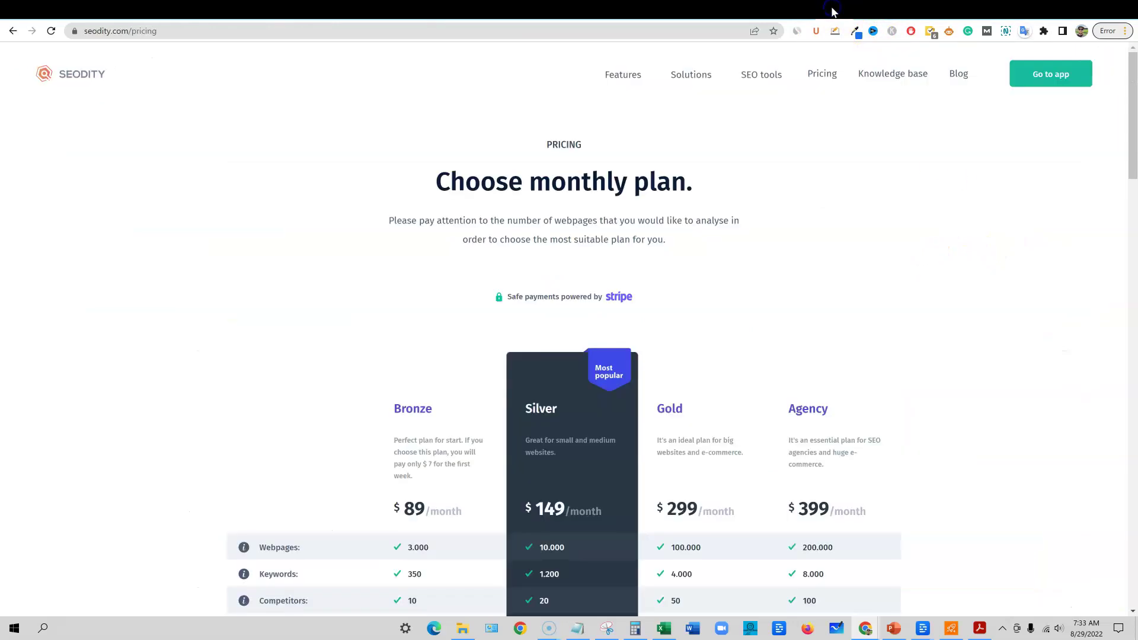
{"action": "left_click", "coordinate": [903, 22]}
{"action": "left_click", "coordinate": [862, 10]}
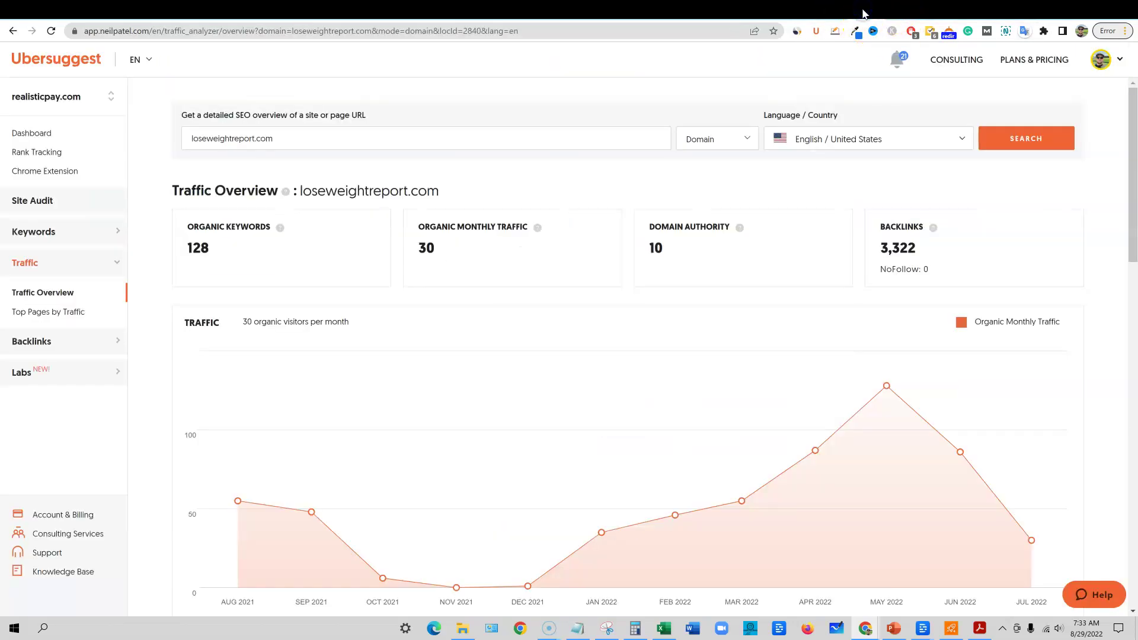
{"action": "scroll", "coordinate": [676, 425], "scroll_direction": "up", "scroll_amount": 5}
{"action": "scroll", "coordinate": [670, 420], "scroll_direction": "down", "scroll_amount": 15}
{"action": "scroll", "coordinate": [670, 420], "scroll_direction": "up", "scroll_amount": 10}
{"action": "scroll", "coordinate": [672, 431], "scroll_direction": "up", "scroll_amount": 5}
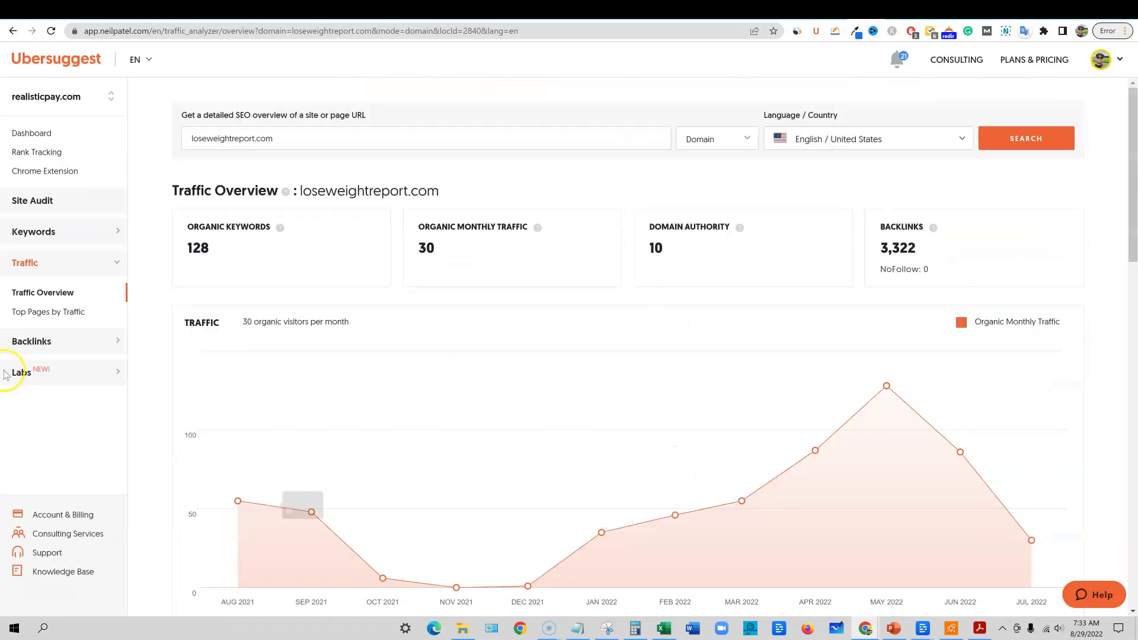
{"action": "left_click", "coordinate": [27, 341]}
{"action": "left_click", "coordinate": [72, 325]}
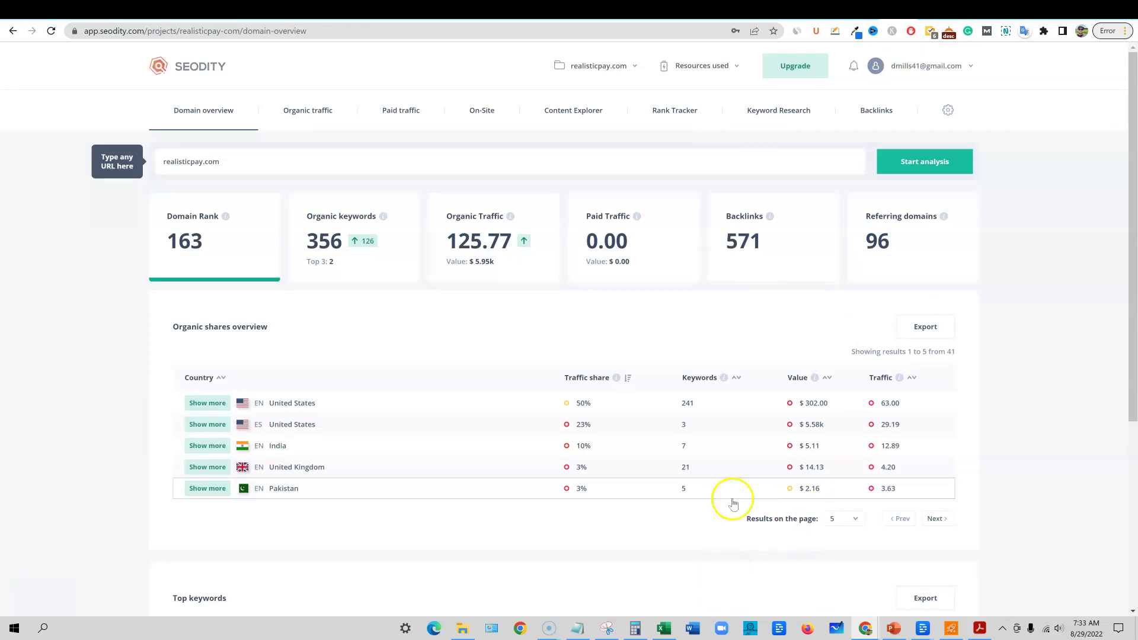
In Seodity, open the United States English keywords for realisticpay.com and continue to the full organic traffic report
{"action": "left_click", "coordinate": [686, 403]}
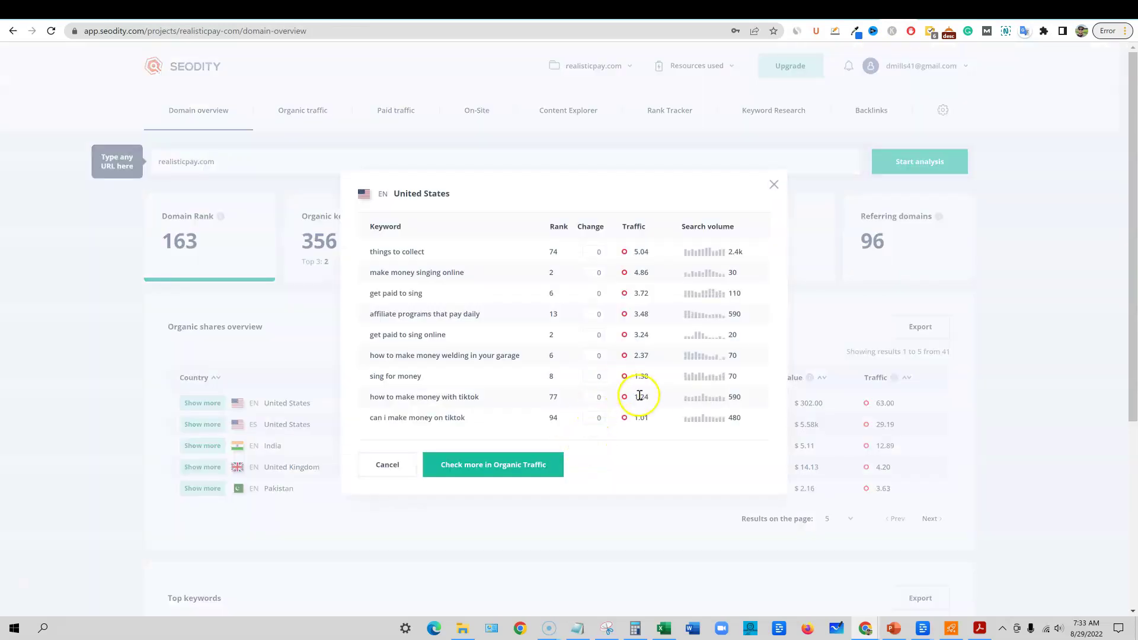
{"action": "left_click", "coordinate": [498, 466]}
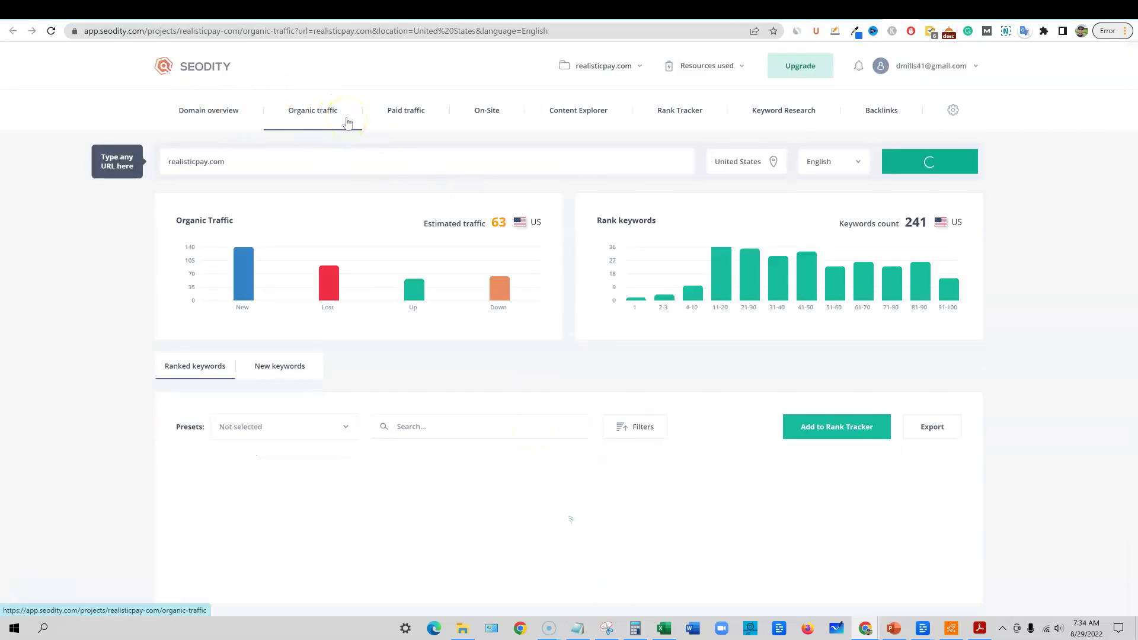
{"action": "mouse_move", "coordinate": [849, 292]}
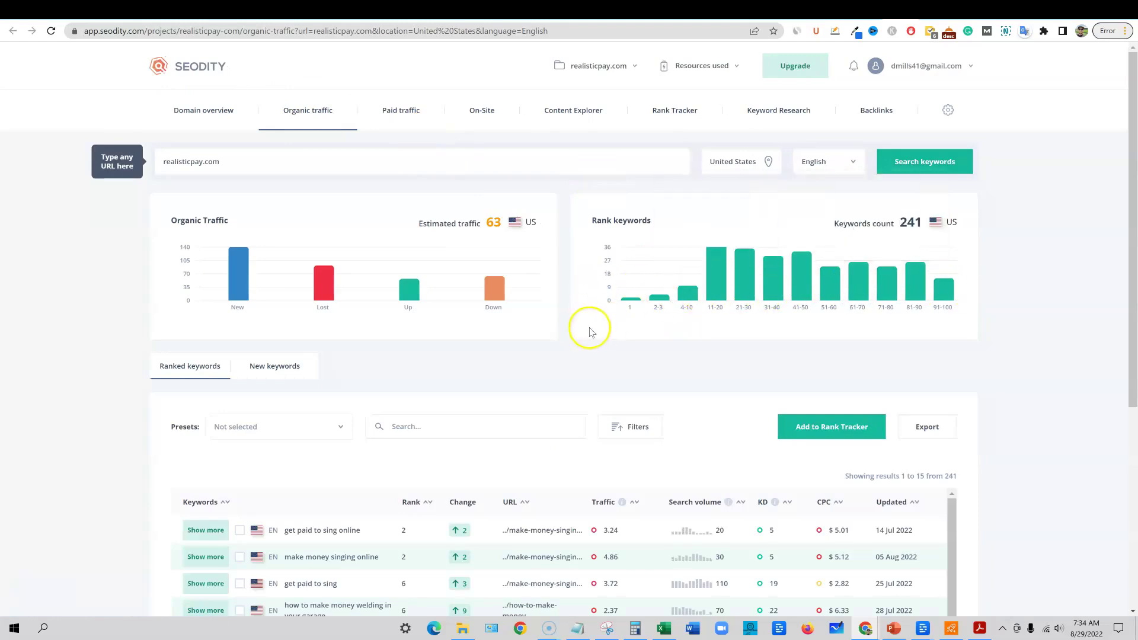
{"action": "mouse_move", "coordinate": [400, 301]}
Look through realisticpay.com's ranked keywords, examining their rank, change, traffic, search volume, difficulty and CPC
{"action": "scroll", "coordinate": [300, 379], "scroll_direction": "down", "scroll_amount": 2}
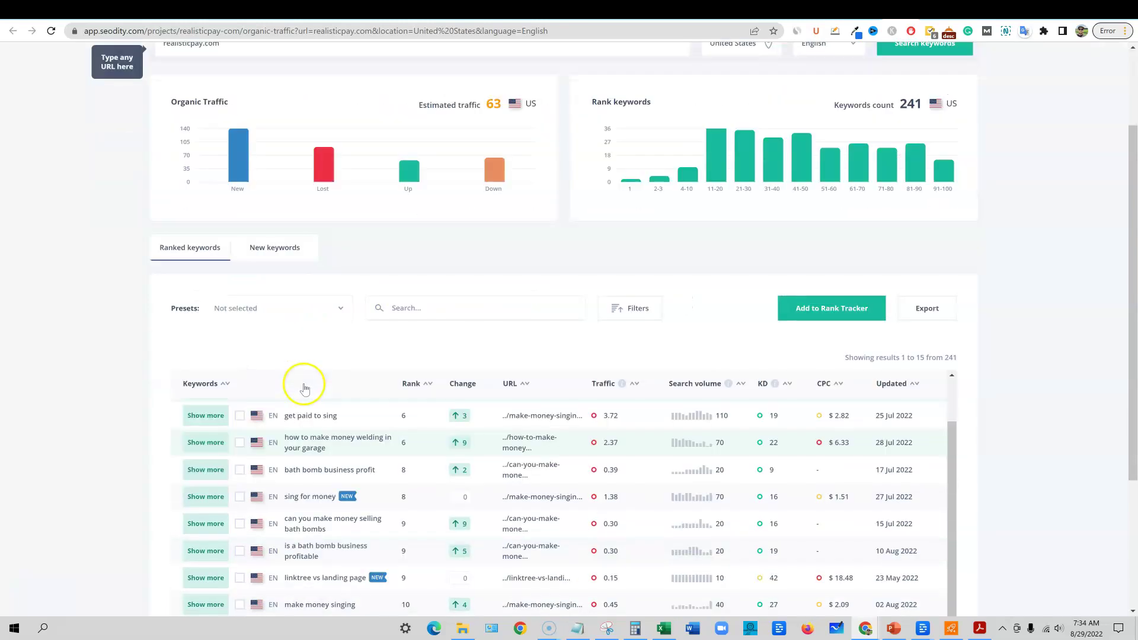
{"action": "scroll", "coordinate": [1042, 457], "scroll_direction": "down", "scroll_amount": 3}
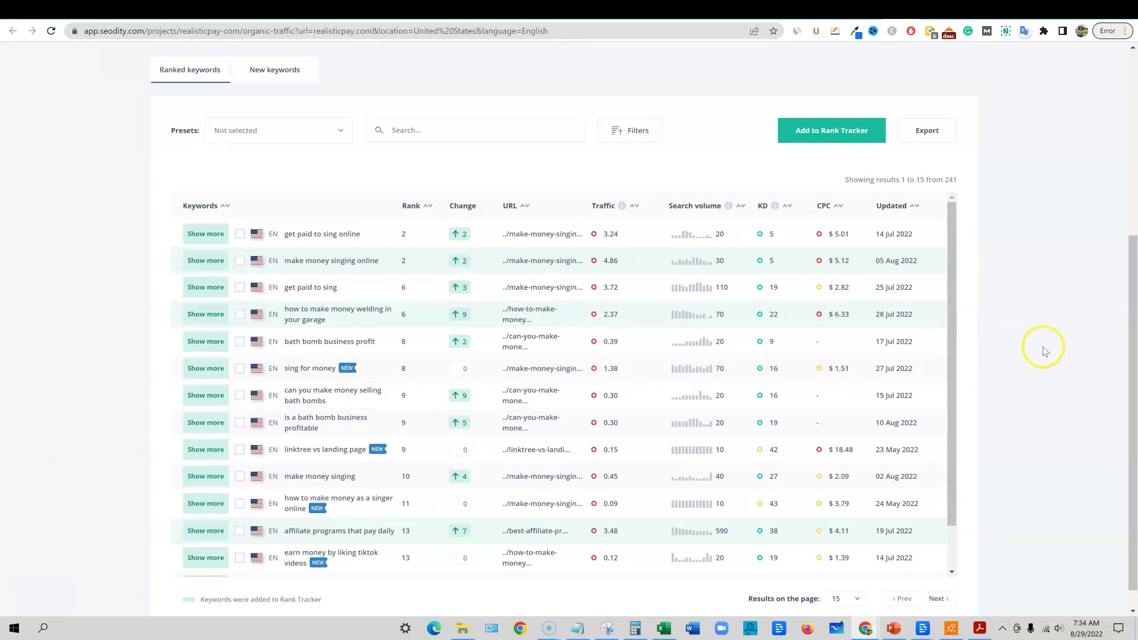
{"action": "scroll", "coordinate": [1043, 356], "scroll_direction": "down", "scroll_amount": 1}
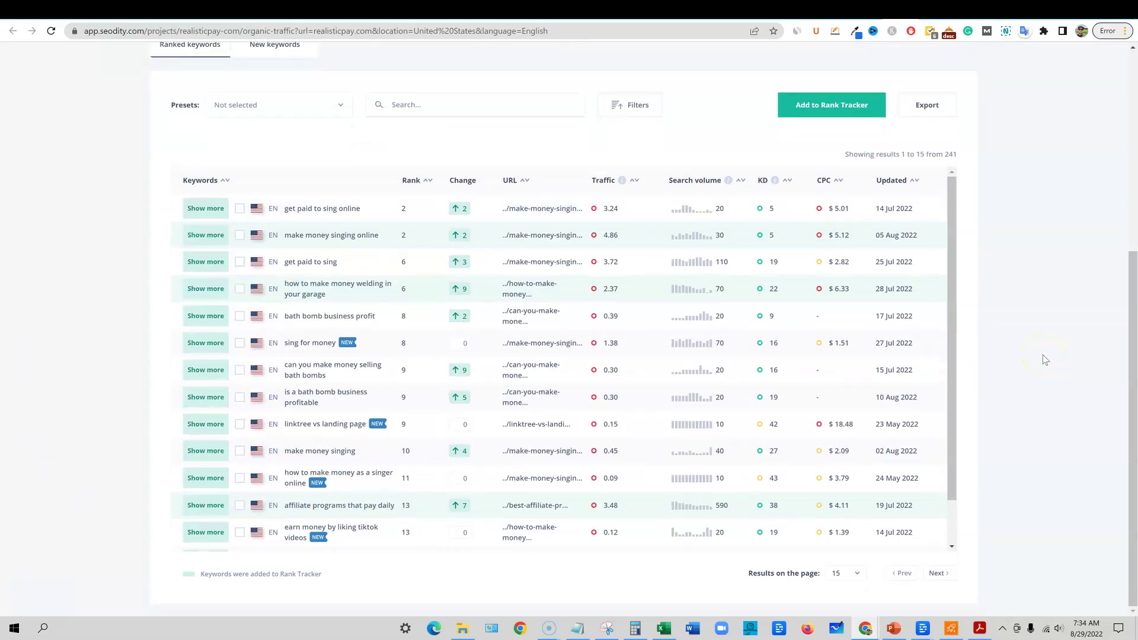
{"action": "scroll", "coordinate": [1045, 360], "scroll_direction": "up", "scroll_amount": 2}
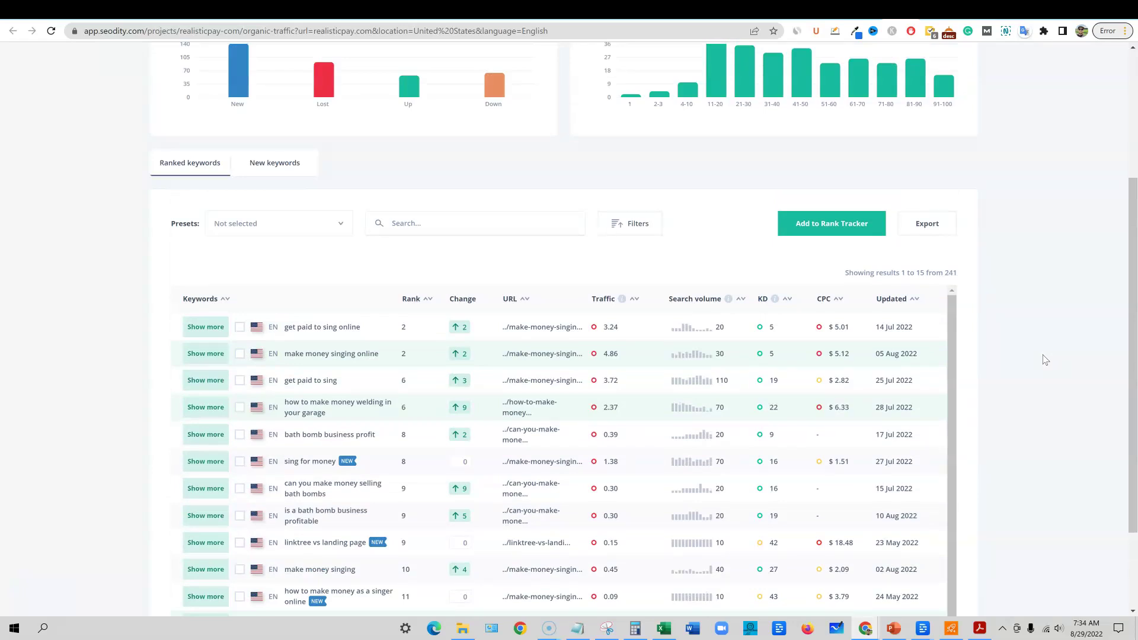
{"action": "scroll", "coordinate": [1045, 360], "scroll_direction": "up", "scroll_amount": 4}
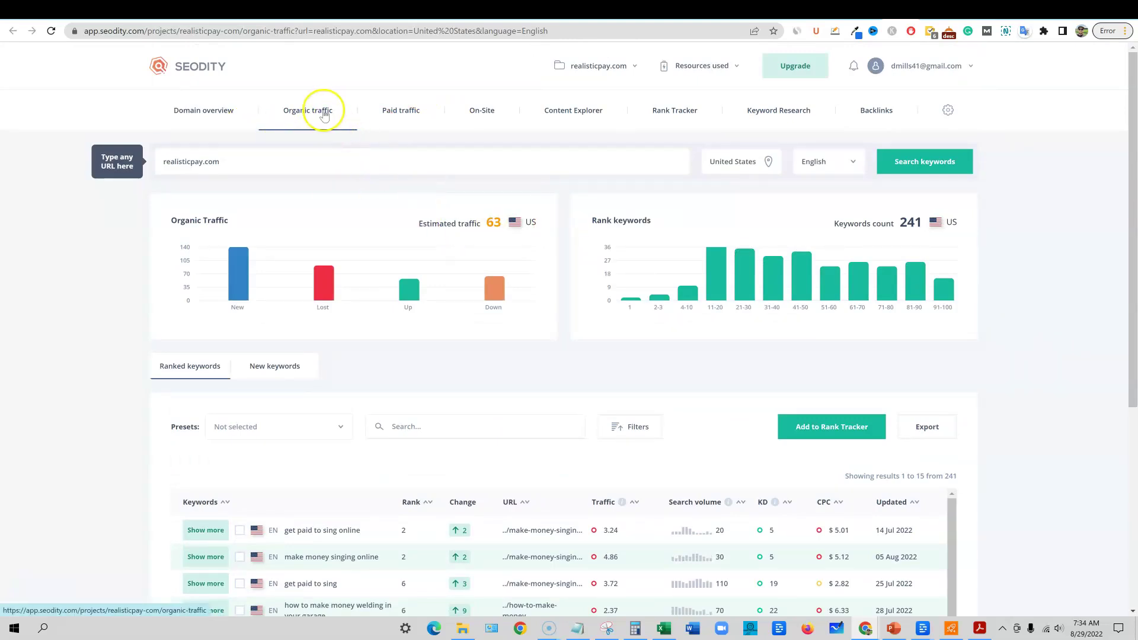
Open the On-Site audit for realisticpay.com and look through its issues by category, from content quality to external pages
{"action": "left_click", "coordinate": [483, 112]}
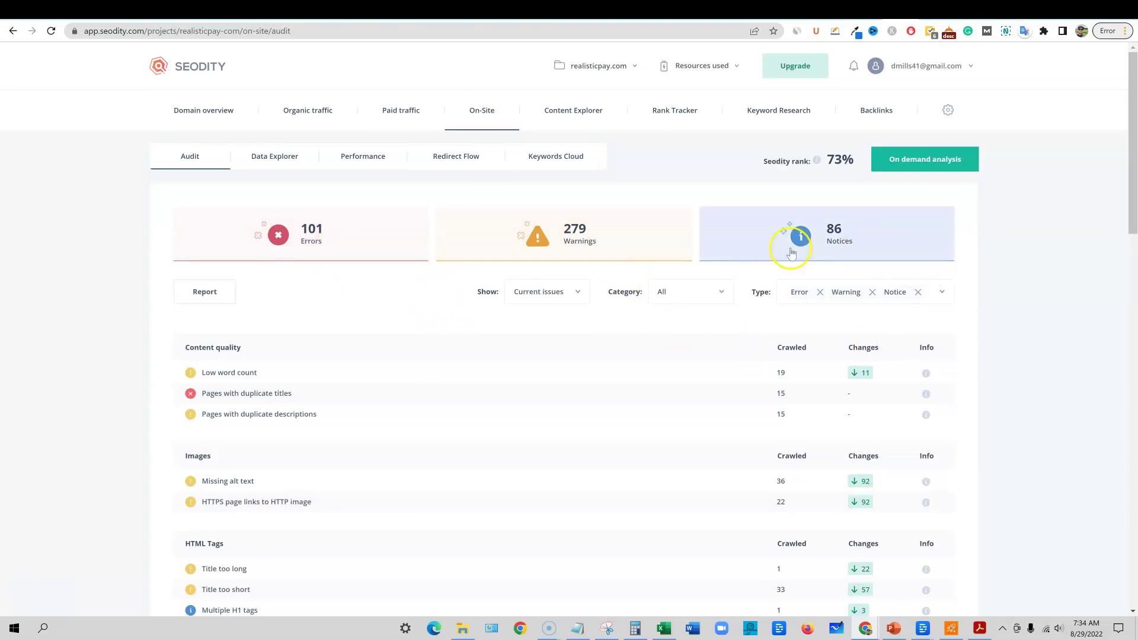
{"action": "scroll", "coordinate": [577, 381], "scroll_direction": "down", "scroll_amount": 2}
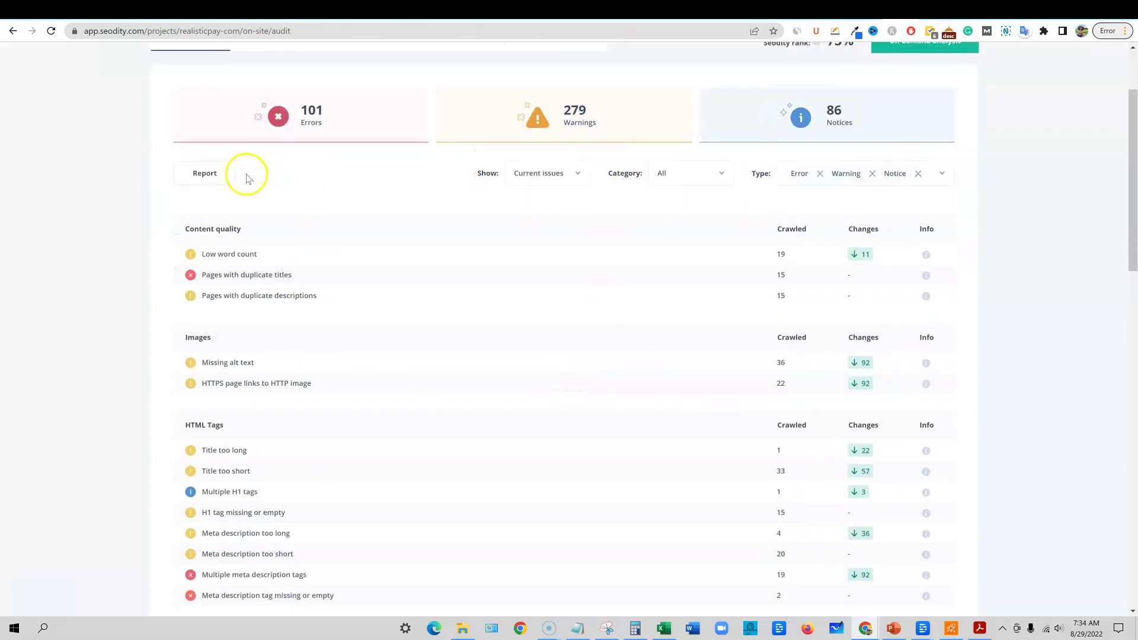
{"action": "scroll", "coordinate": [421, 241], "scroll_direction": "down", "scroll_amount": 6}
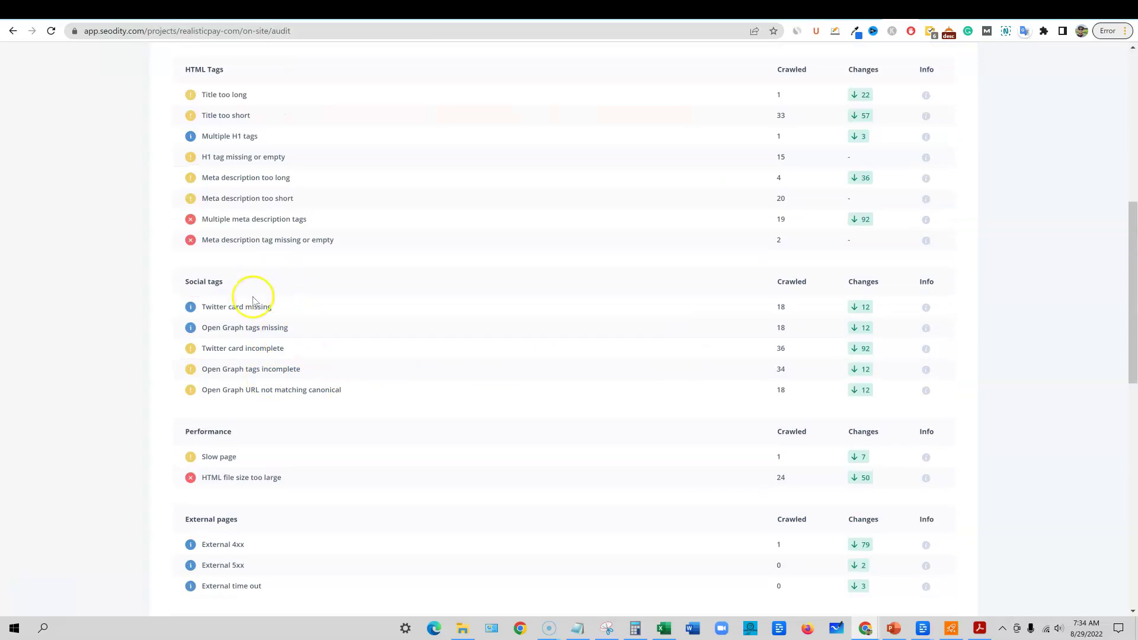
{"action": "scroll", "coordinate": [253, 300], "scroll_direction": "up", "scroll_amount": 3}
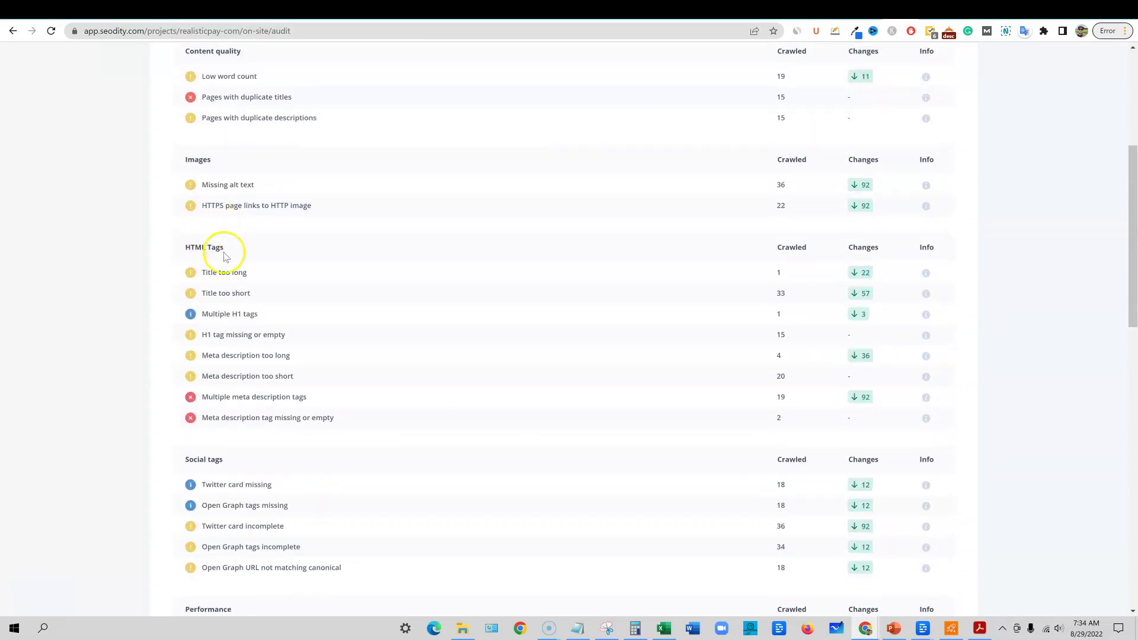
{"action": "scroll", "coordinate": [224, 256], "scroll_direction": "up", "scroll_amount": 4}
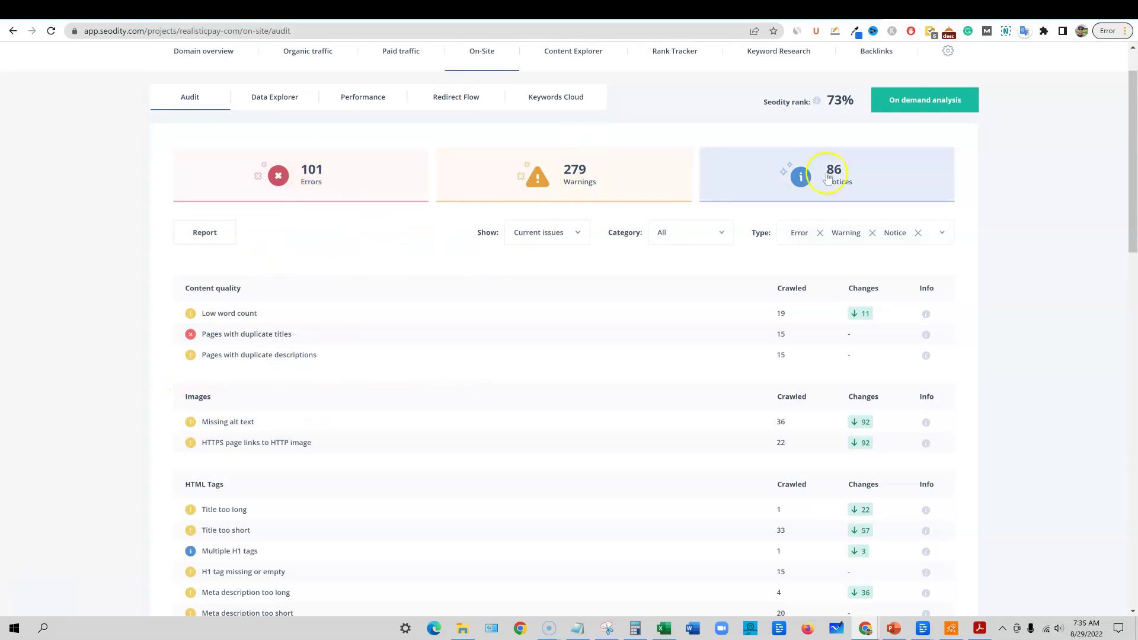
Exclude warnings and errors from the audit results and look through the remaining notices
{"action": "left_click", "coordinate": [644, 175]}
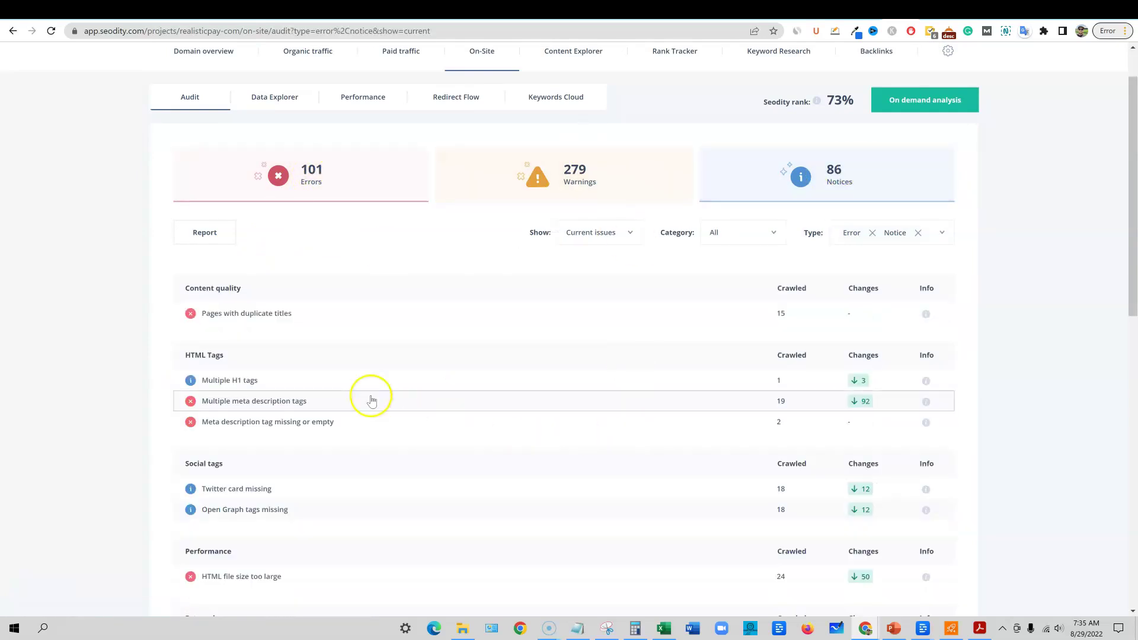
{"action": "left_click", "coordinate": [377, 194]}
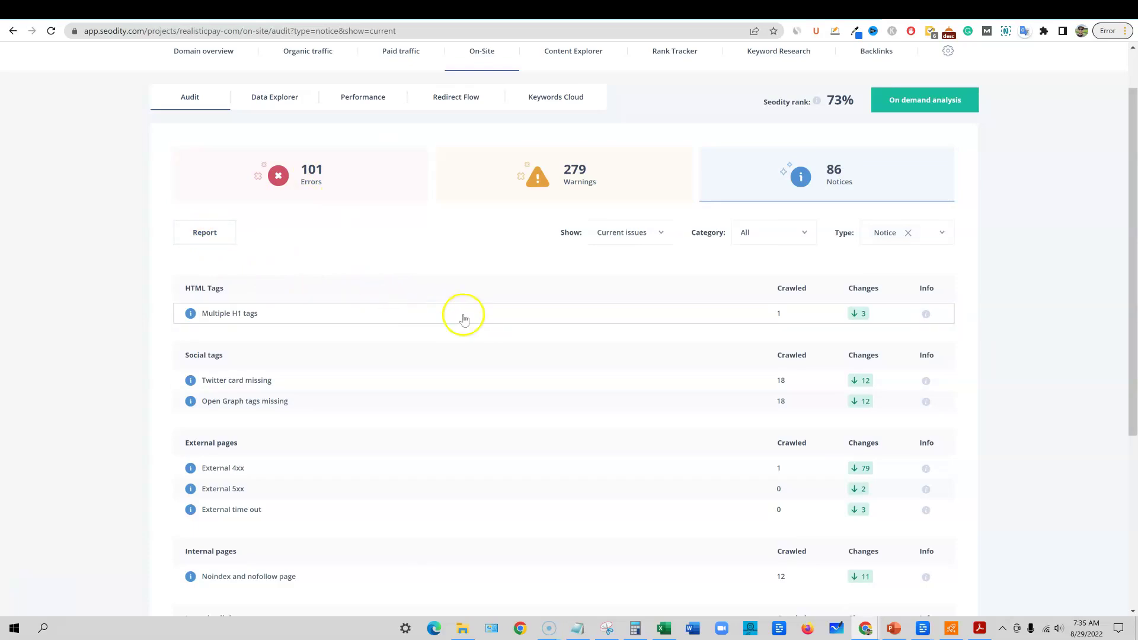
{"action": "scroll", "coordinate": [464, 320], "scroll_direction": "down", "scroll_amount": 5}
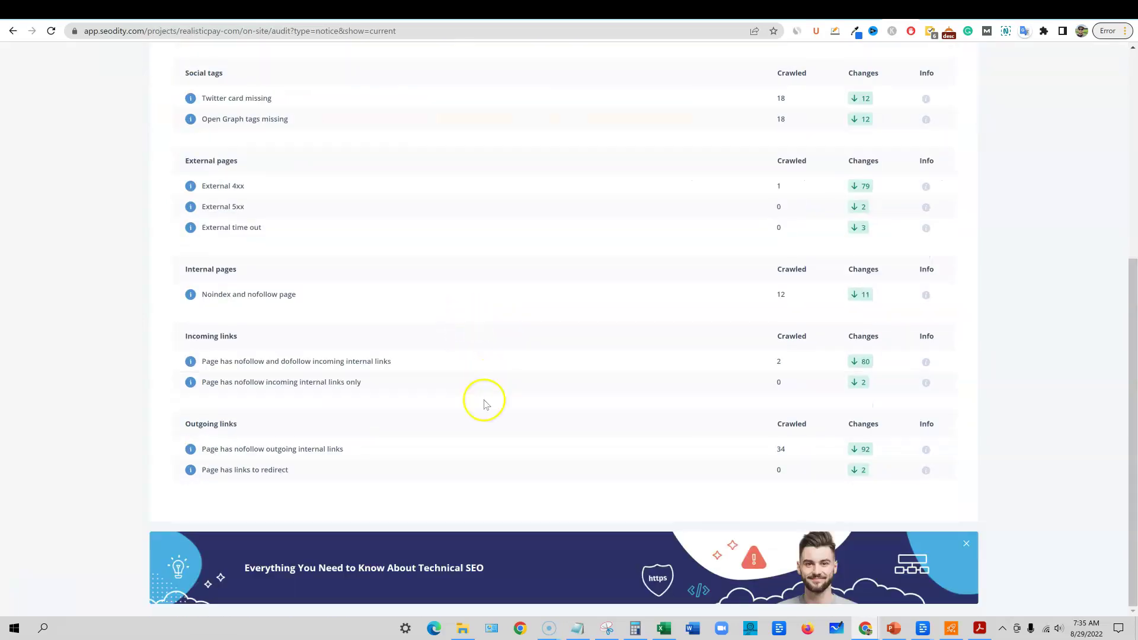
{"action": "scroll", "coordinate": [695, 452], "scroll_direction": "up", "scroll_amount": 6}
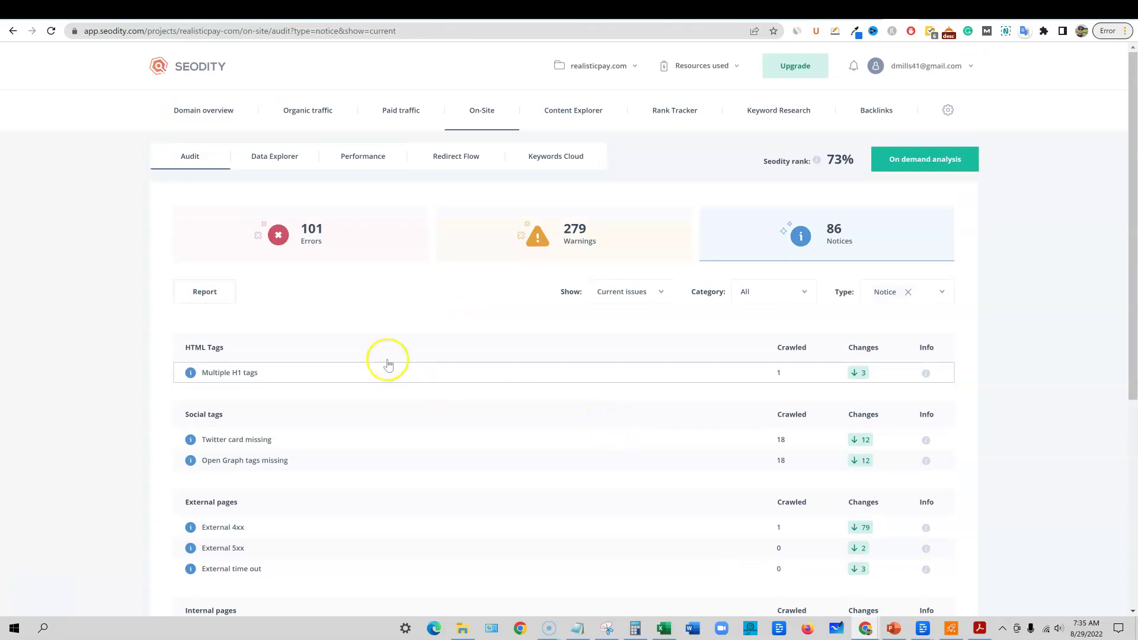
Include errors alongside notices in the audit and open the explanation for "Page has nofollow outgoing internal links"
{"action": "scroll", "coordinate": [593, 384], "scroll_direction": "down", "scroll_amount": 1}
{"action": "scroll", "coordinate": [592, 384], "scroll_direction": "down", "scroll_amount": 9}
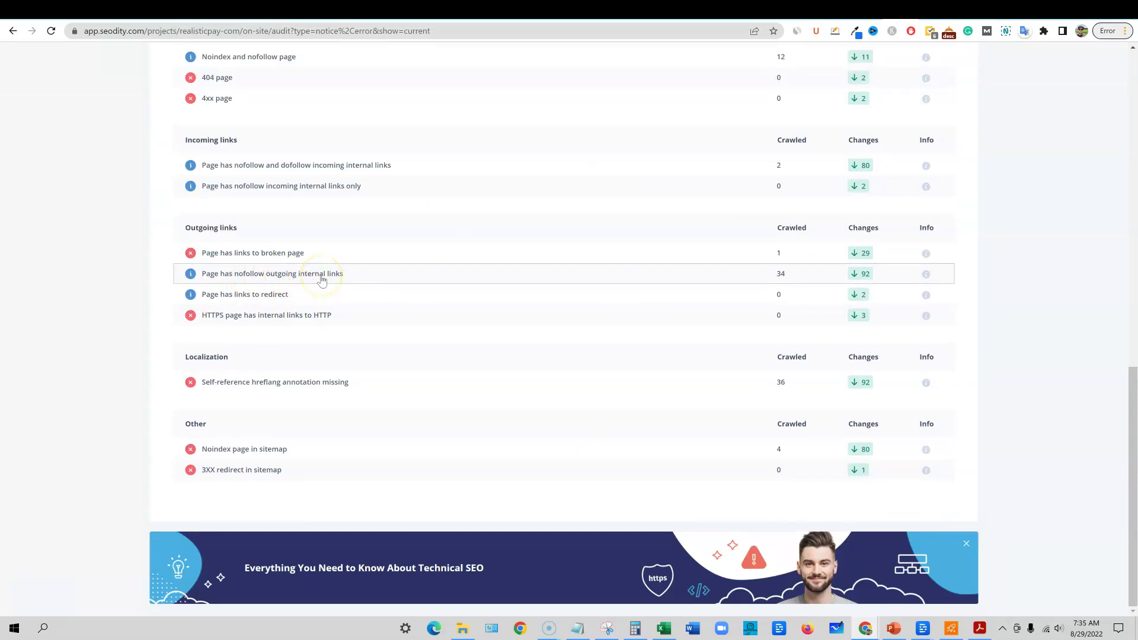
{"action": "left_click", "coordinate": [926, 275]}
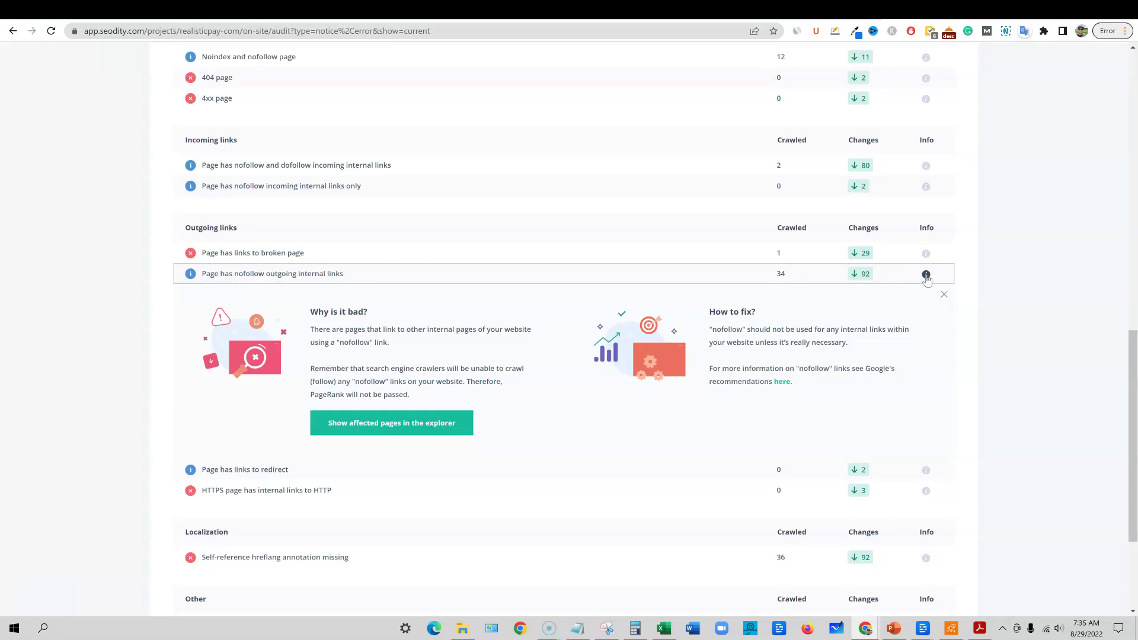
Show the pages affected by nofollow outgoing internal links in the data explorer and look through their filter rules and URLs
{"action": "scroll", "coordinate": [358, 304], "scroll_direction": "down", "scroll_amount": 1}
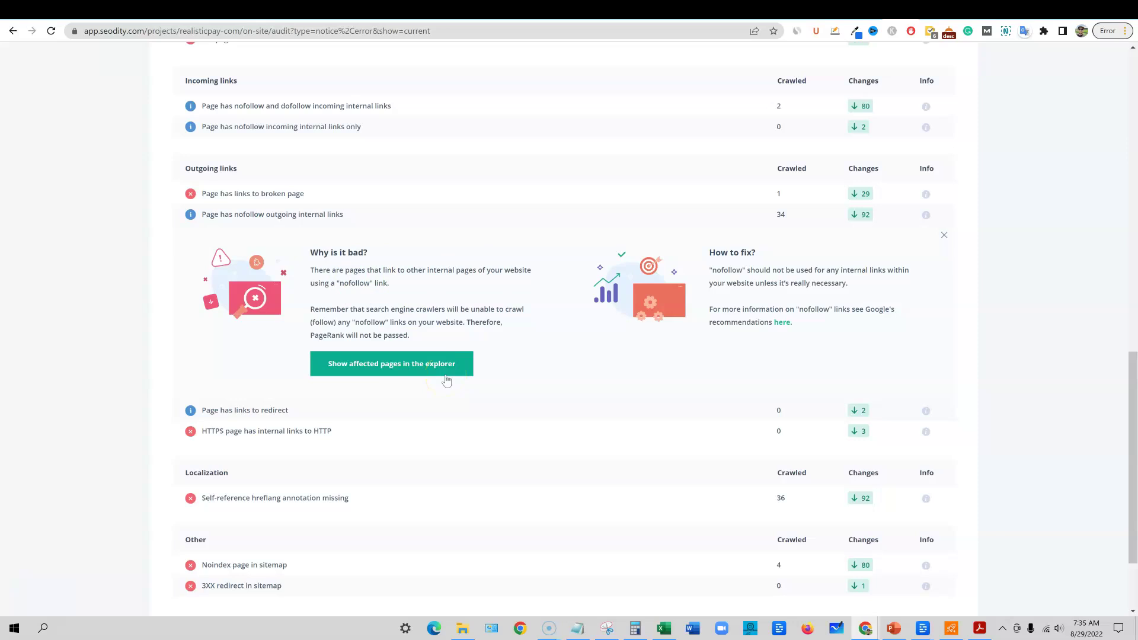
{"action": "scroll", "coordinate": [447, 380], "scroll_direction": "down", "scroll_amount": 2}
{"action": "scroll", "coordinate": [452, 377], "scroll_direction": "up", "scroll_amount": 1}
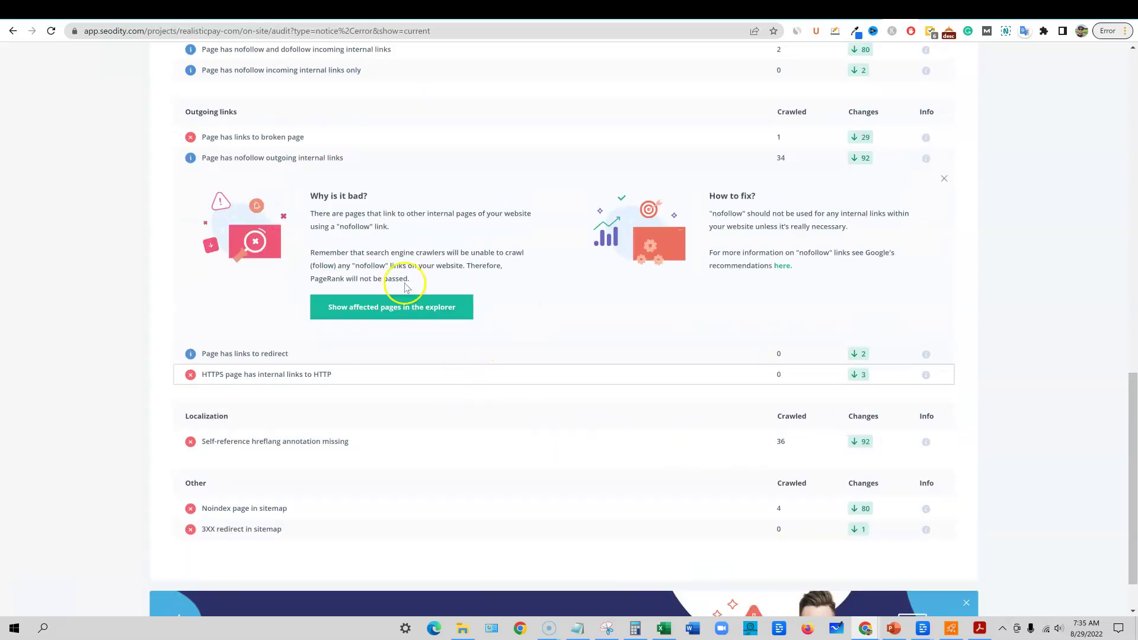
{"action": "scroll", "coordinate": [407, 288], "scroll_direction": "up", "scroll_amount": 1}
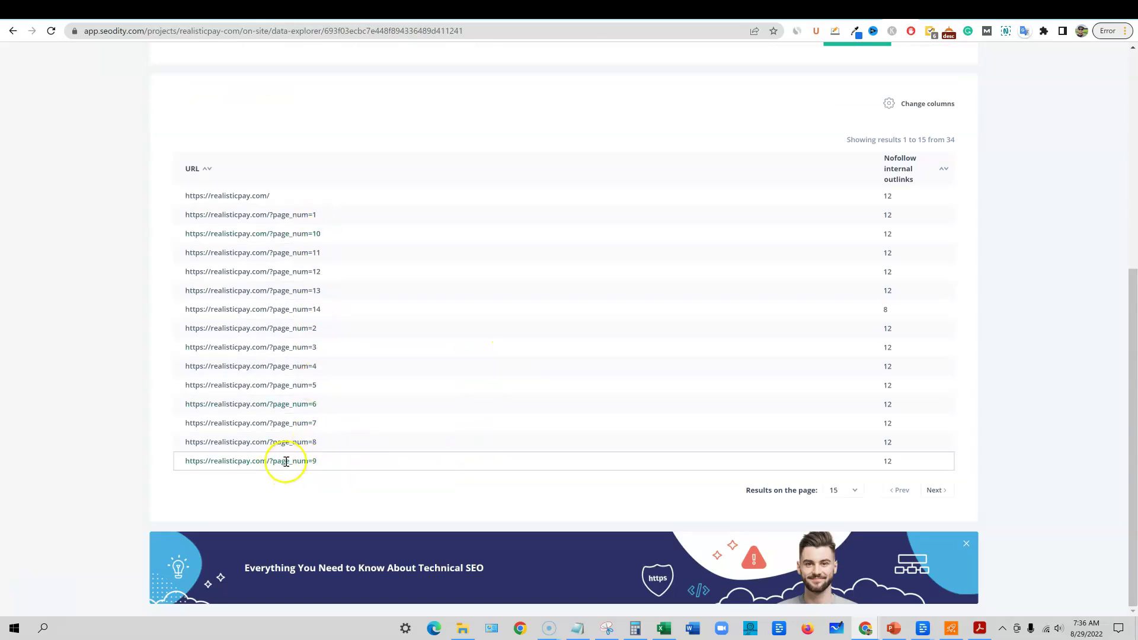
{"action": "scroll", "coordinate": [407, 375], "scroll_direction": "up", "scroll_amount": 3}
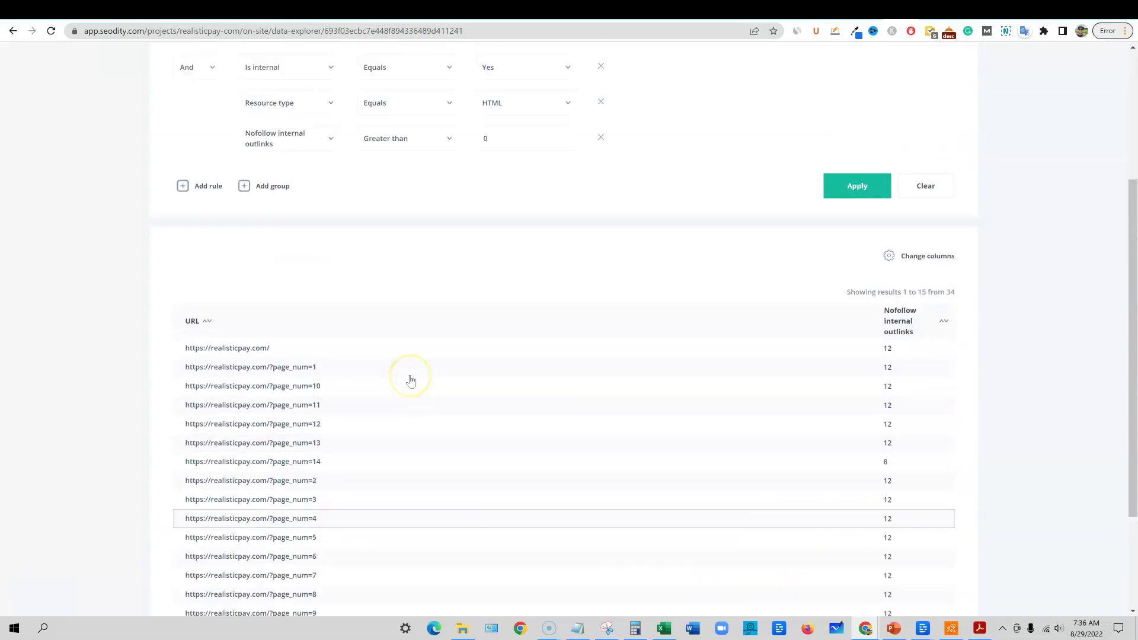
{"action": "scroll", "coordinate": [279, 327], "scroll_direction": "down", "scroll_amount": 3}
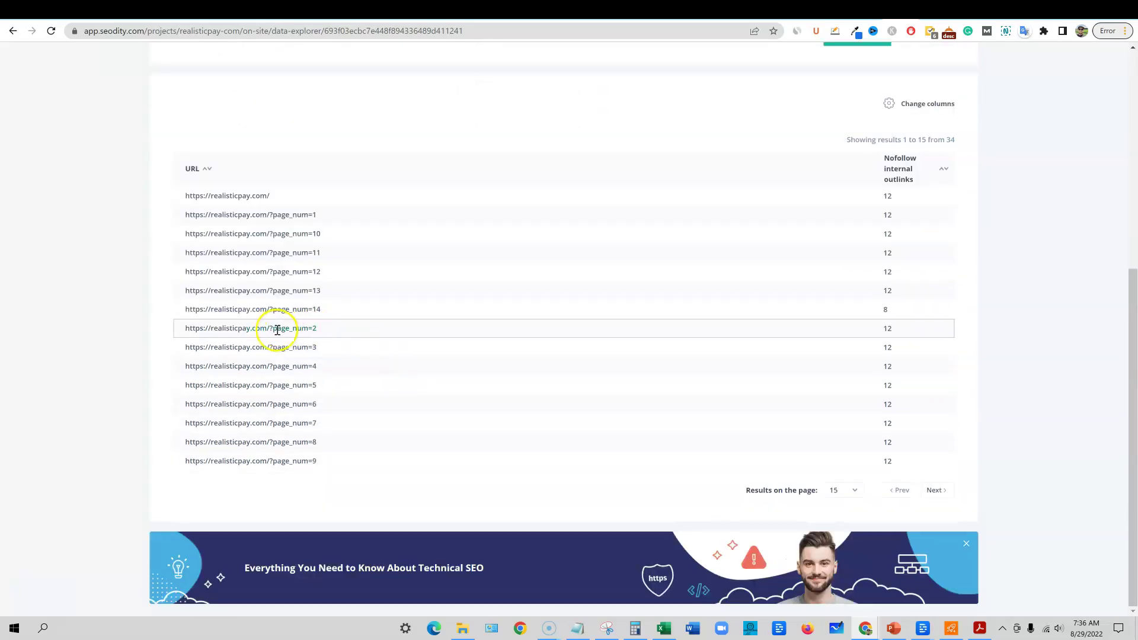
Open the page details for realisticpay.com/?page_num=2, look through its URL, performance and content information, and close them
{"action": "left_click_drag", "start_coordinate": [357, 328], "coordinate": [330, 329]}
{"action": "left_click", "coordinate": [305, 328]}
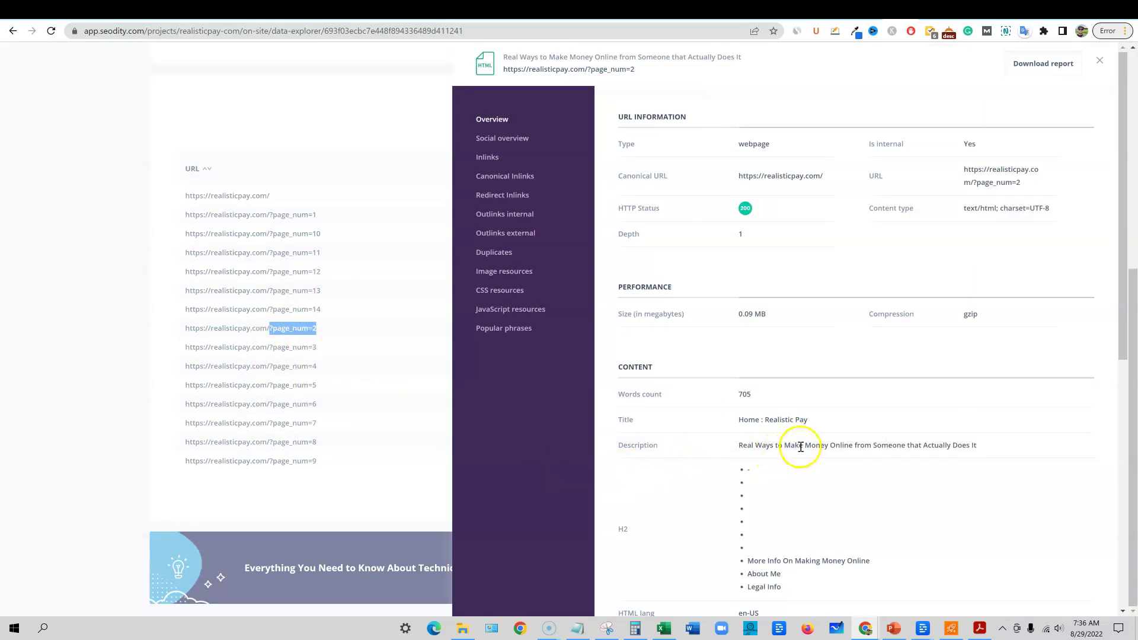
{"action": "scroll", "coordinate": [789, 566], "scroll_direction": "down", "scroll_amount": 7}
{"action": "scroll", "coordinate": [652, 534], "scroll_direction": "up", "scroll_amount": 7}
{"action": "scroll", "coordinate": [227, 449], "scroll_direction": "up", "scroll_amount": 6}
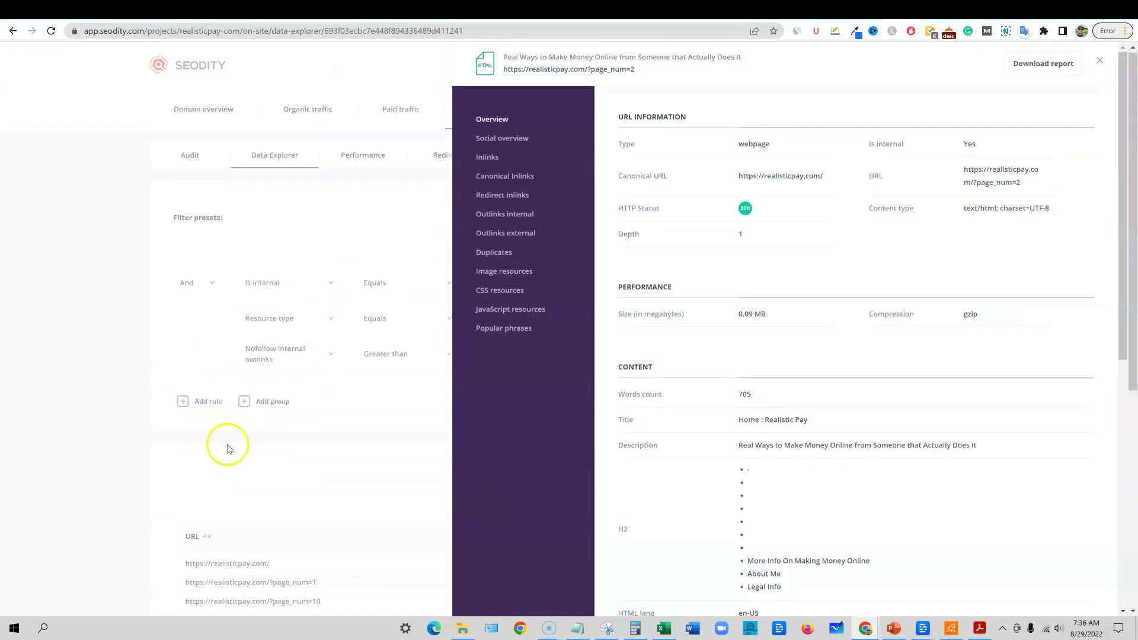
{"action": "left_click", "coordinate": [227, 449]}
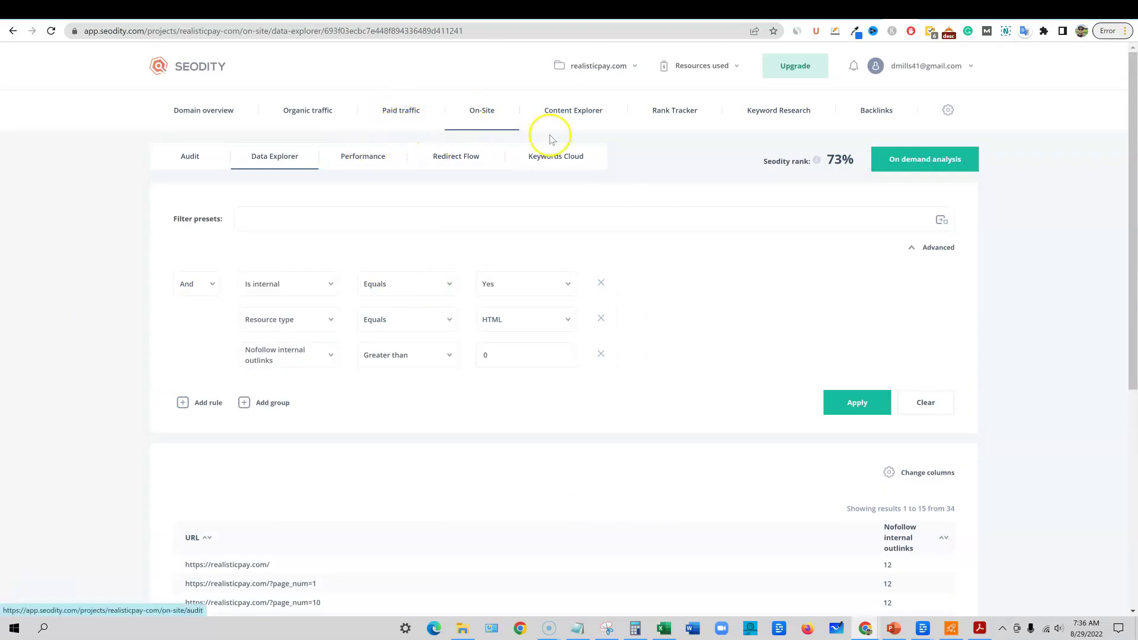
Open the Content Explorer's top pages and add financialwolves.com and sidehustlenation.com as competitors
{"action": "left_click", "coordinate": [587, 115]}
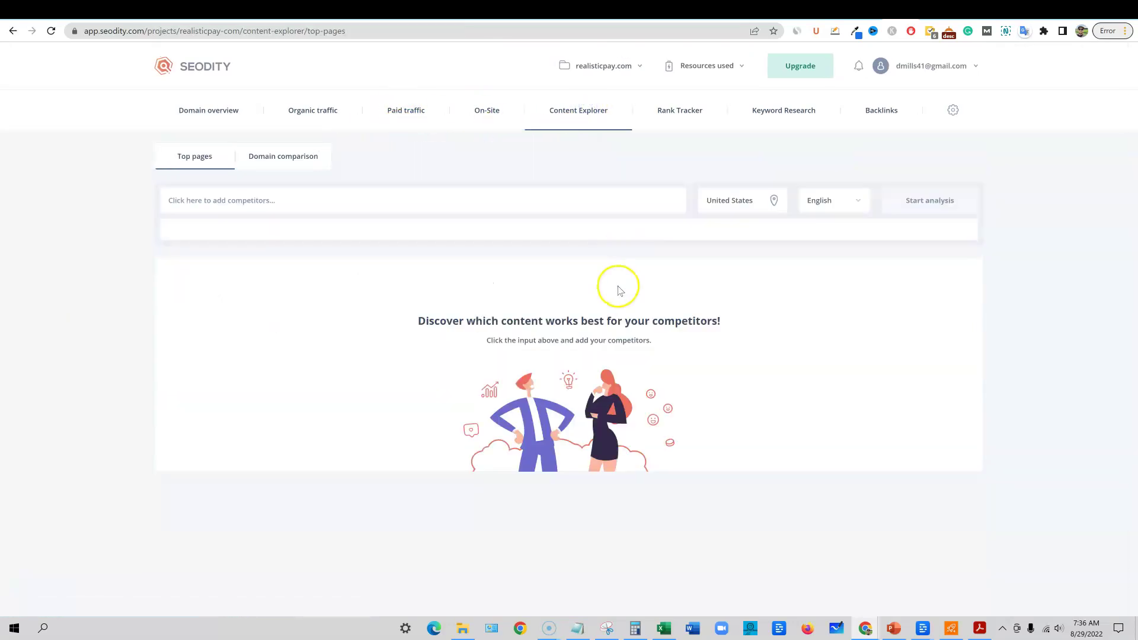
{"action": "left_click", "coordinate": [249, 201]}
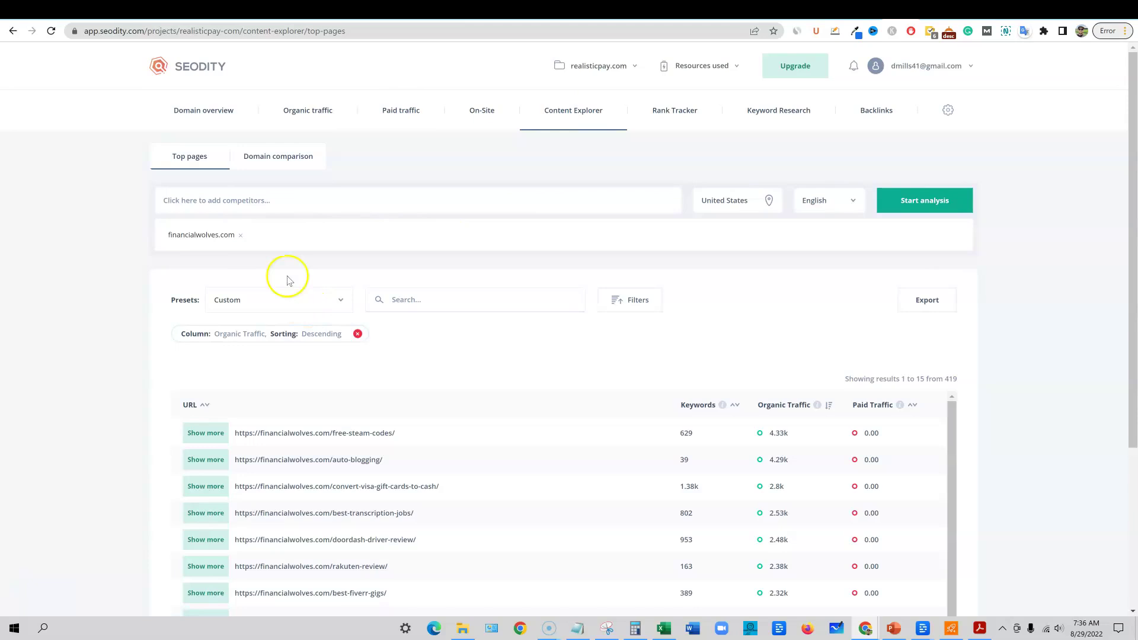
{"action": "left_click", "coordinate": [226, 201]}
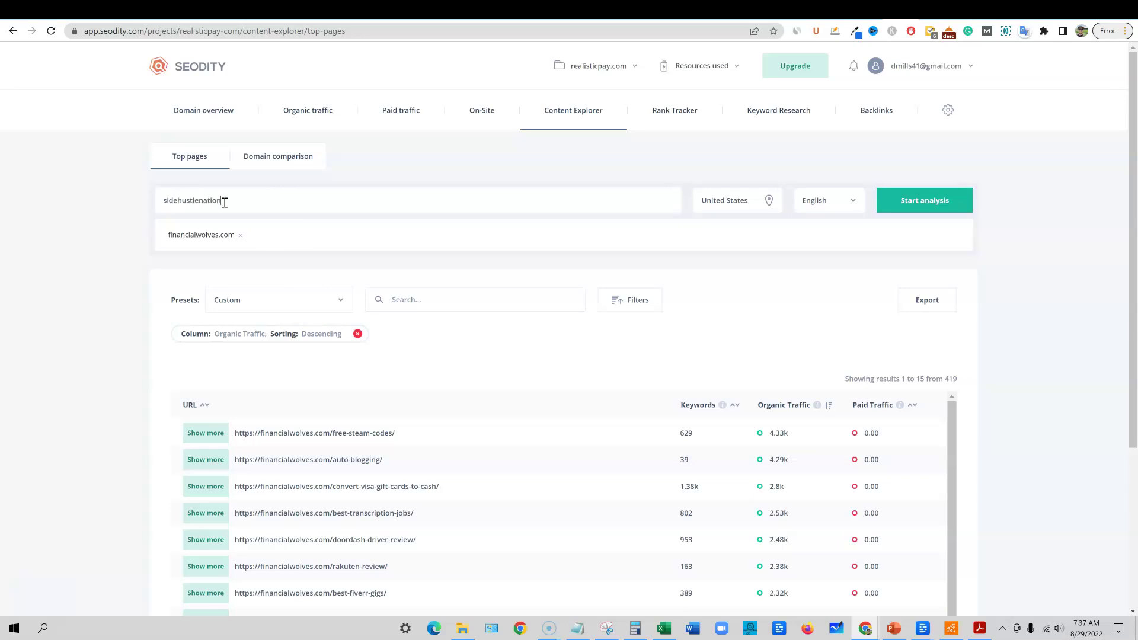
{"action": "key", "text": "Return"}
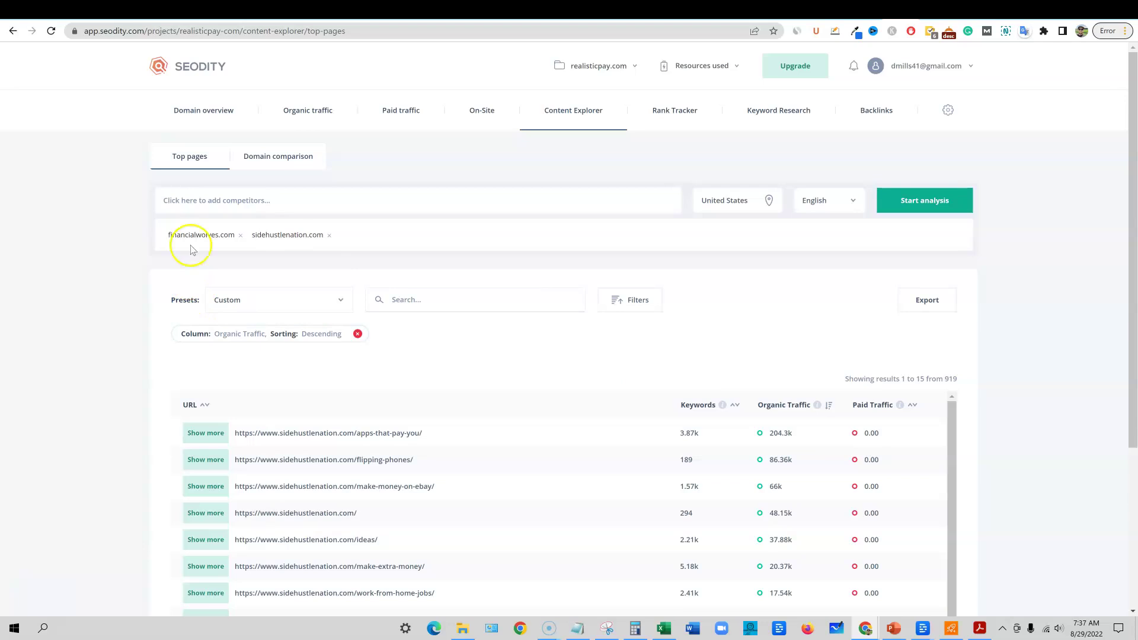
Look through the two competitors' top pages, examining their keywords, organic traffic and paid traffic
{"action": "scroll", "coordinate": [889, 330], "scroll_direction": "down", "scroll_amount": 3}
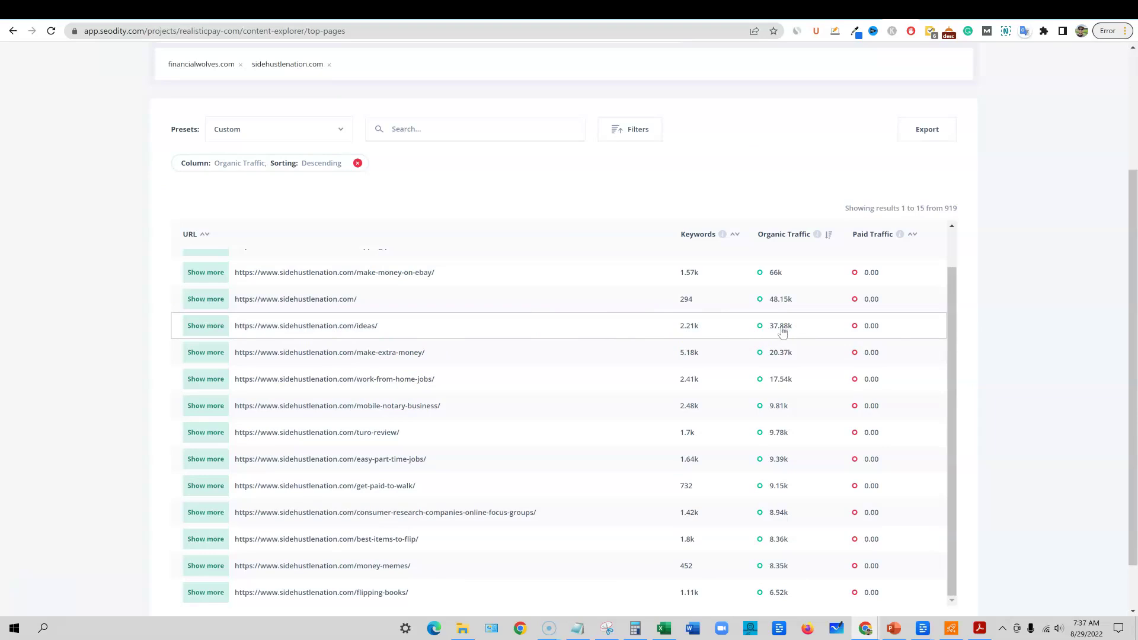
{"action": "scroll", "coordinate": [889, 541], "scroll_direction": "down", "scroll_amount": 1}
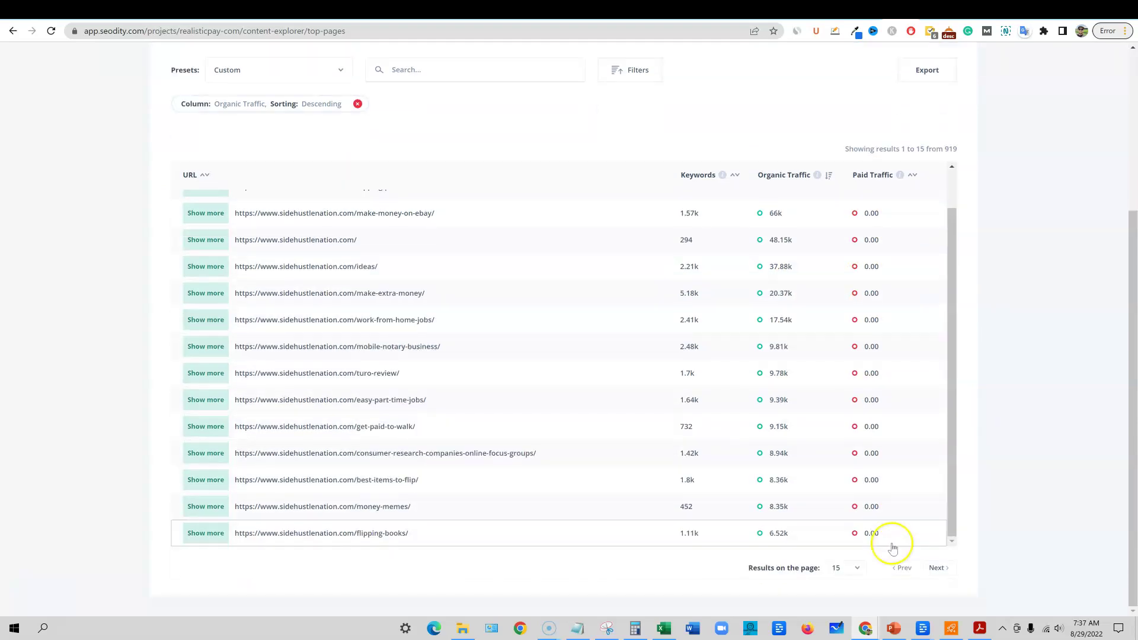
{"action": "scroll", "coordinate": [892, 475], "scroll_direction": "up", "scroll_amount": 4}
{"action": "scroll", "coordinate": [978, 504], "scroll_direction": "down", "scroll_amount": 3}
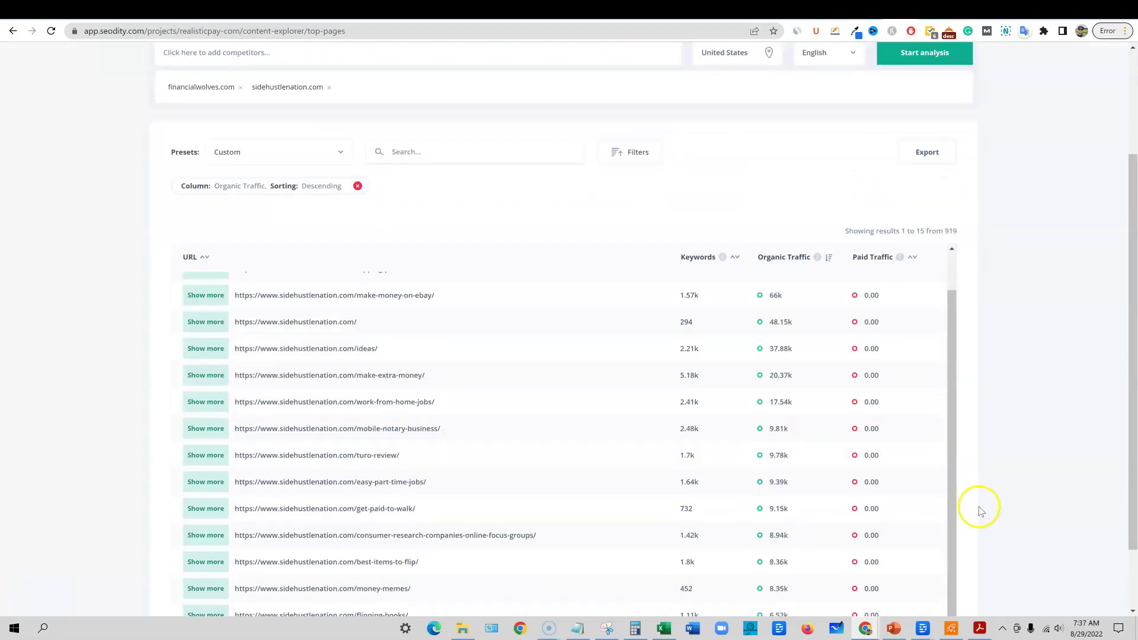
{"action": "scroll", "coordinate": [334, 400], "scroll_direction": "up", "scroll_amount": 1}
{"action": "scroll", "coordinate": [330, 294], "scroll_direction": "up", "scroll_amount": 3}
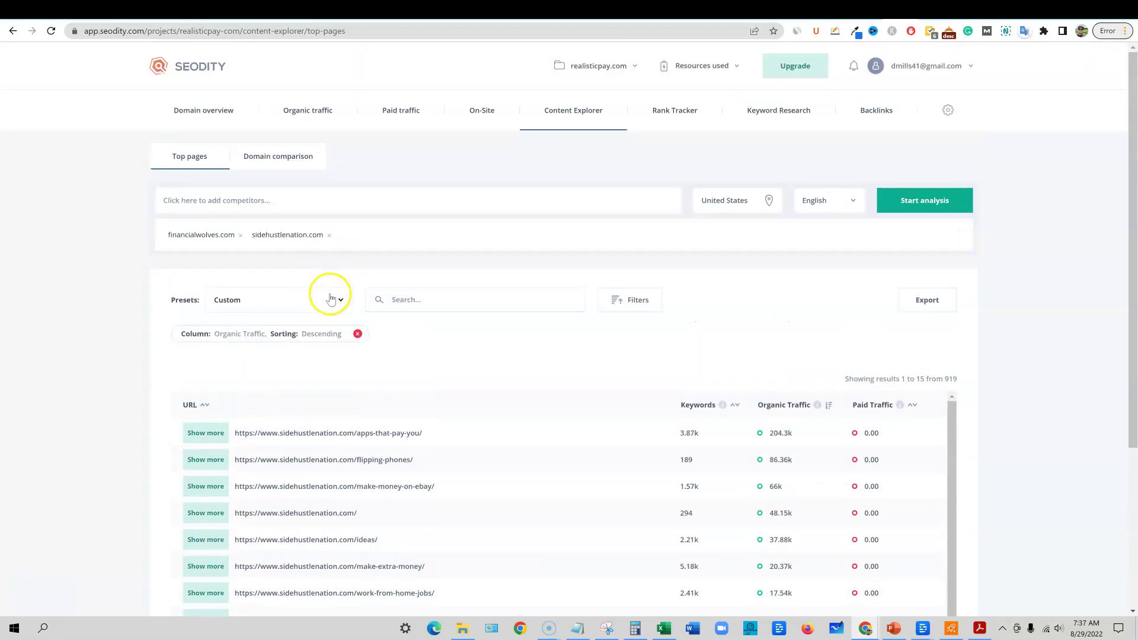
Apply the preset "Traffic above 1000 descending order" to the competitors' top pages and check its sorting and filter settings
{"action": "left_click", "coordinate": [330, 305]}
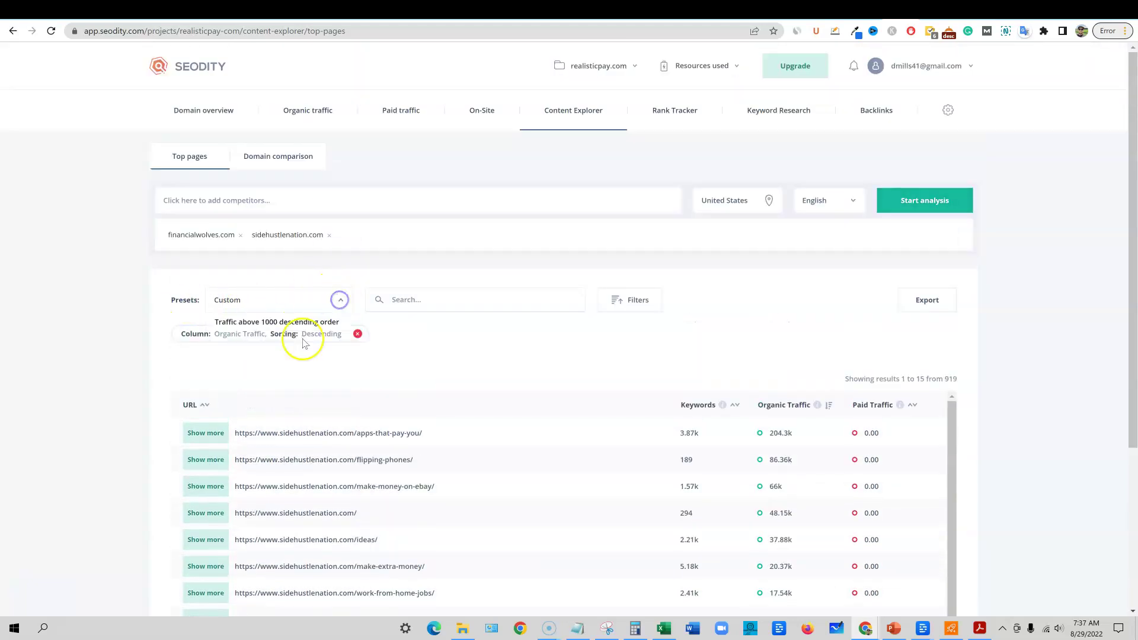
{"action": "left_click", "coordinate": [284, 323]}
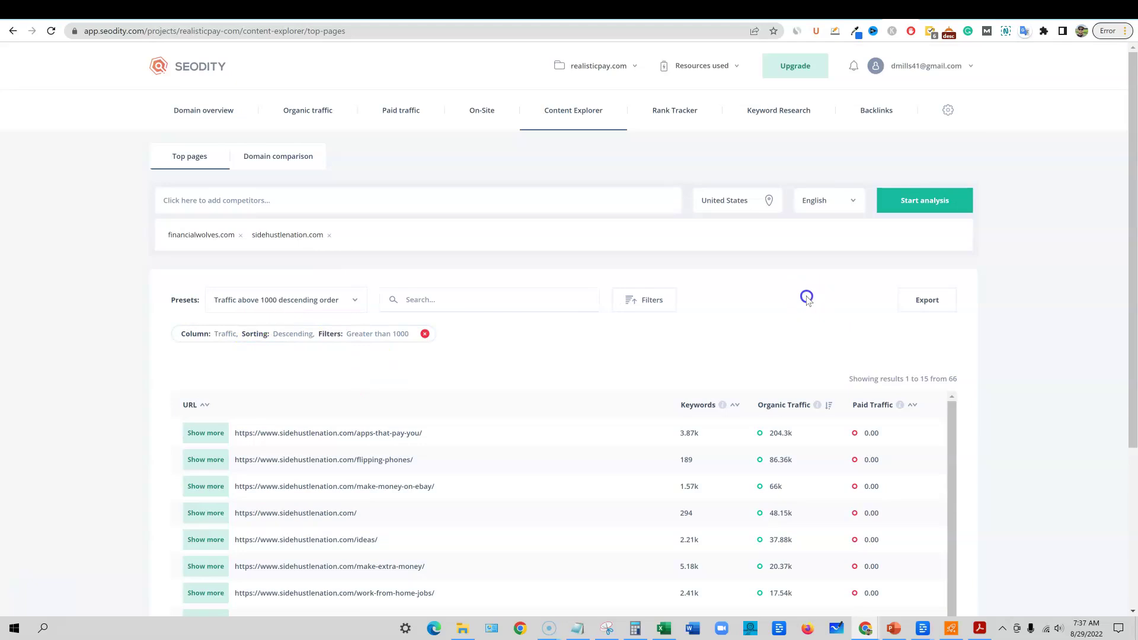
{"action": "left_click", "coordinate": [644, 301]}
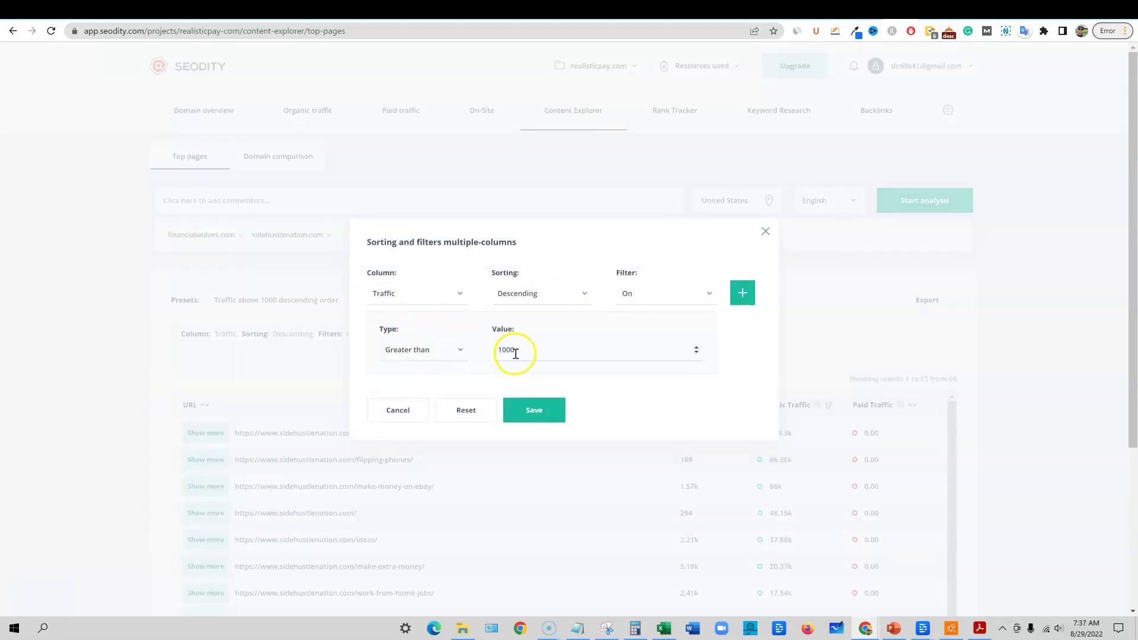
{"action": "left_click", "coordinate": [935, 315]}
Look through the filtered list of competitor pages with traffic above 1000
{"action": "scroll", "coordinate": [617, 457], "scroll_direction": "down", "scroll_amount": 5}
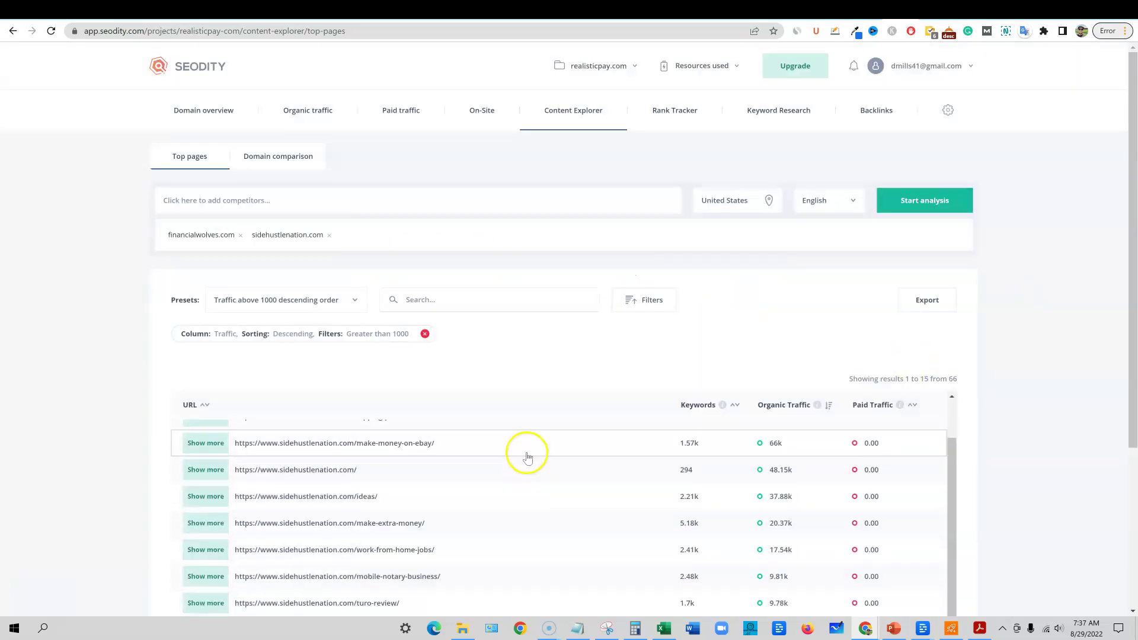
{"action": "scroll", "coordinate": [369, 464], "scroll_direction": "down", "scroll_amount": 2}
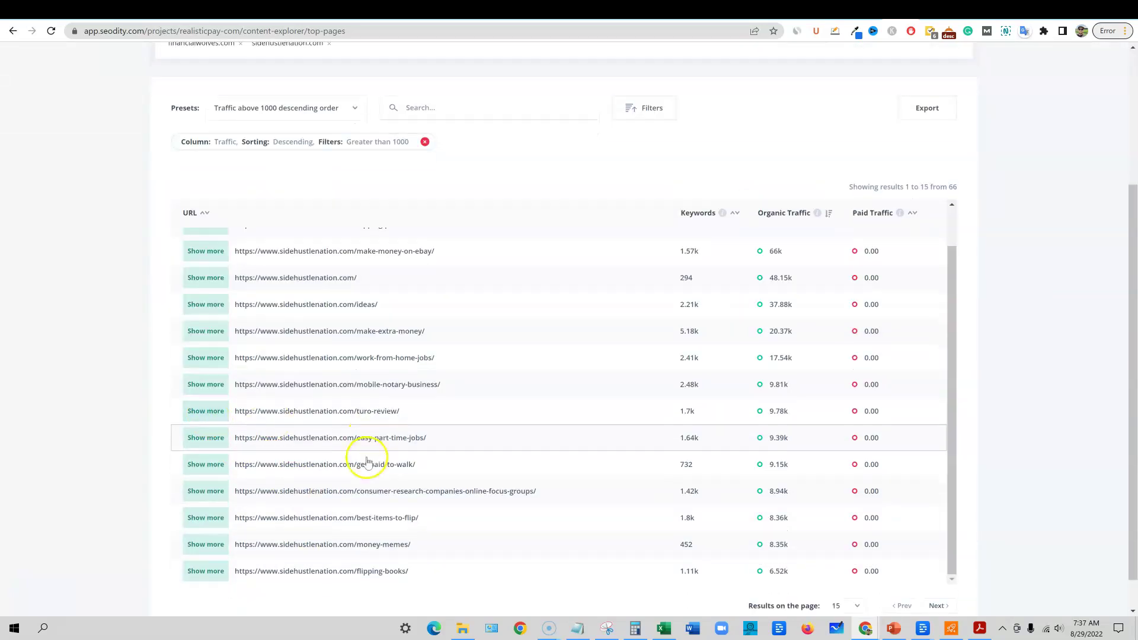
{"action": "scroll", "coordinate": [714, 523], "scroll_direction": "up", "scroll_amount": 2}
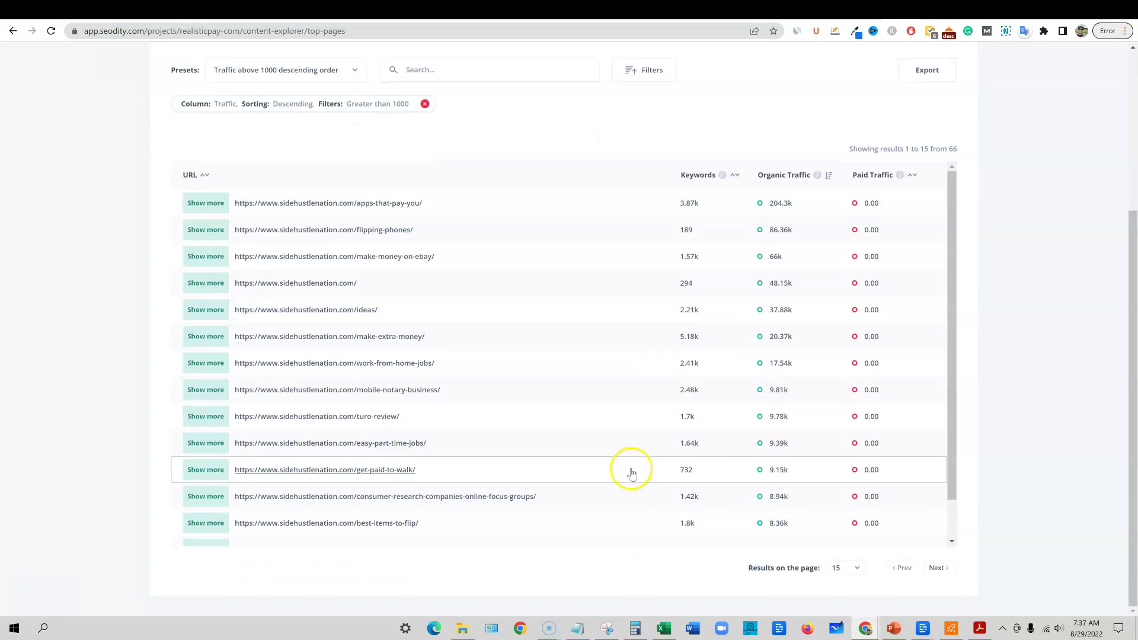
{"action": "scroll", "coordinate": [629, 468], "scroll_direction": "up", "scroll_amount": 4}
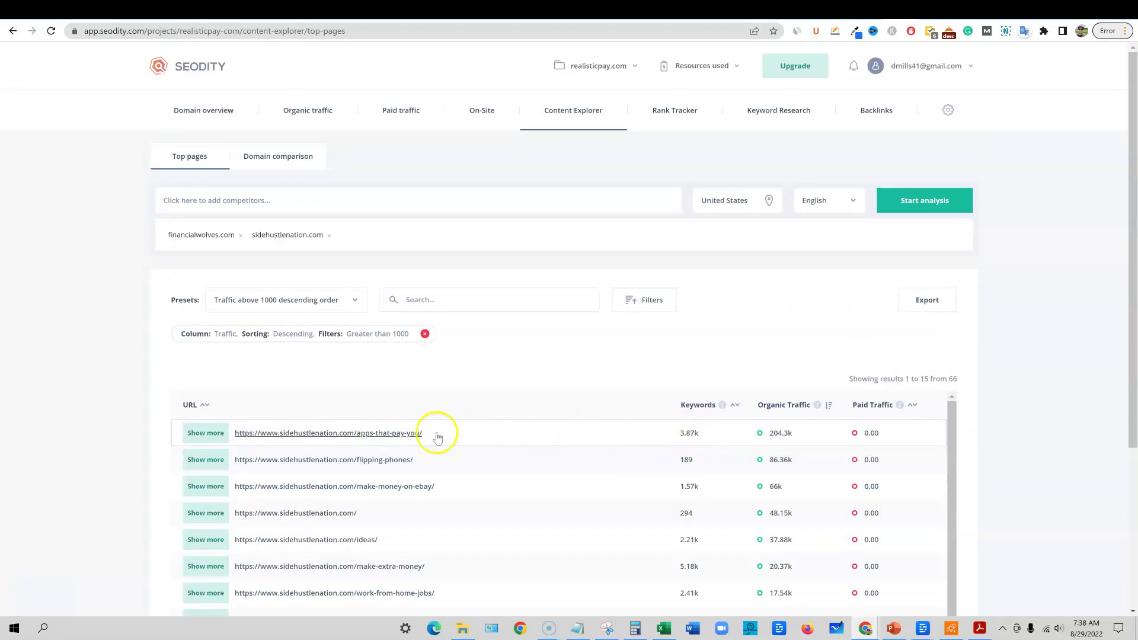
Open the domain comparison and add realisticpay.com alongside financialwolves.com and sidehustlenation.com
{"action": "left_click", "coordinate": [293, 156]}
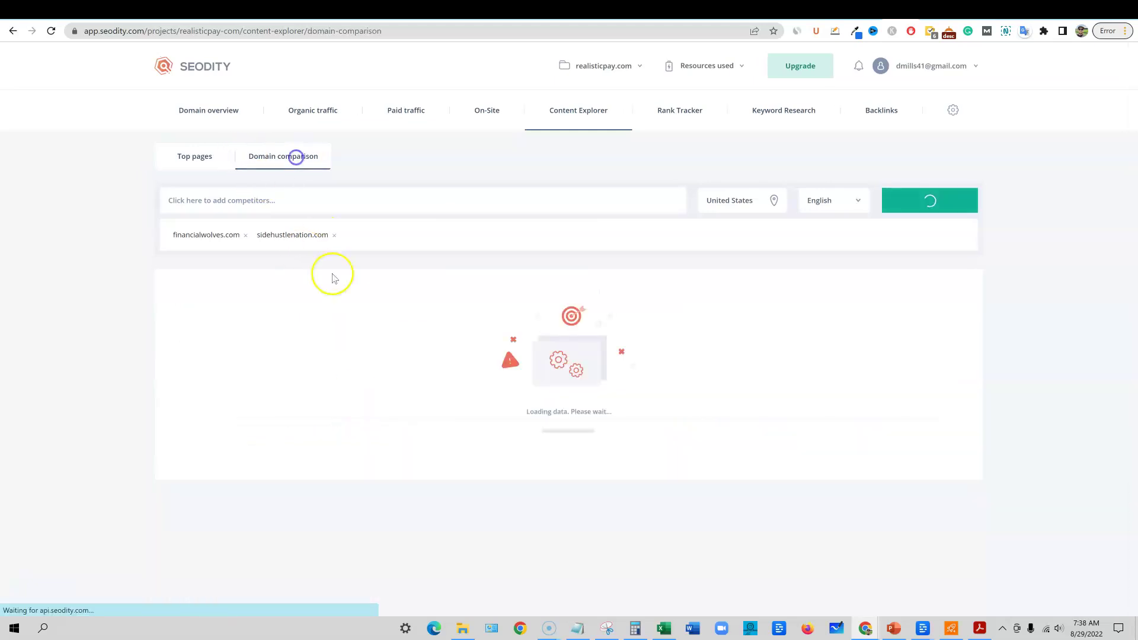
{"action": "left_click", "coordinate": [381, 345]}
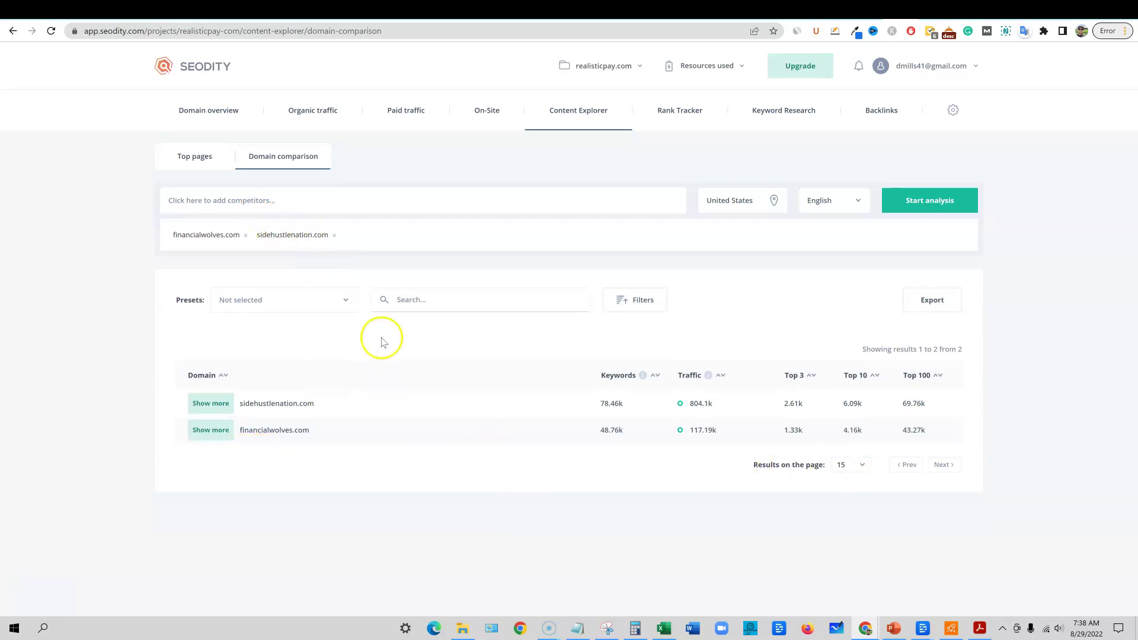
{"action": "left_click", "coordinate": [240, 205]}
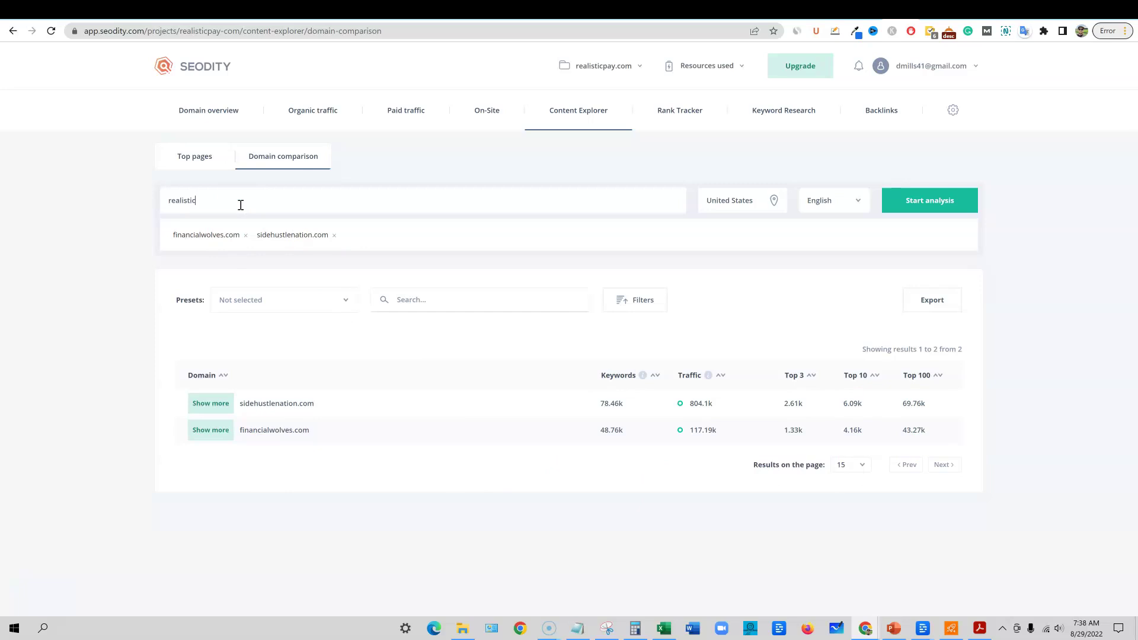
{"action": "key", "text": "Return"}
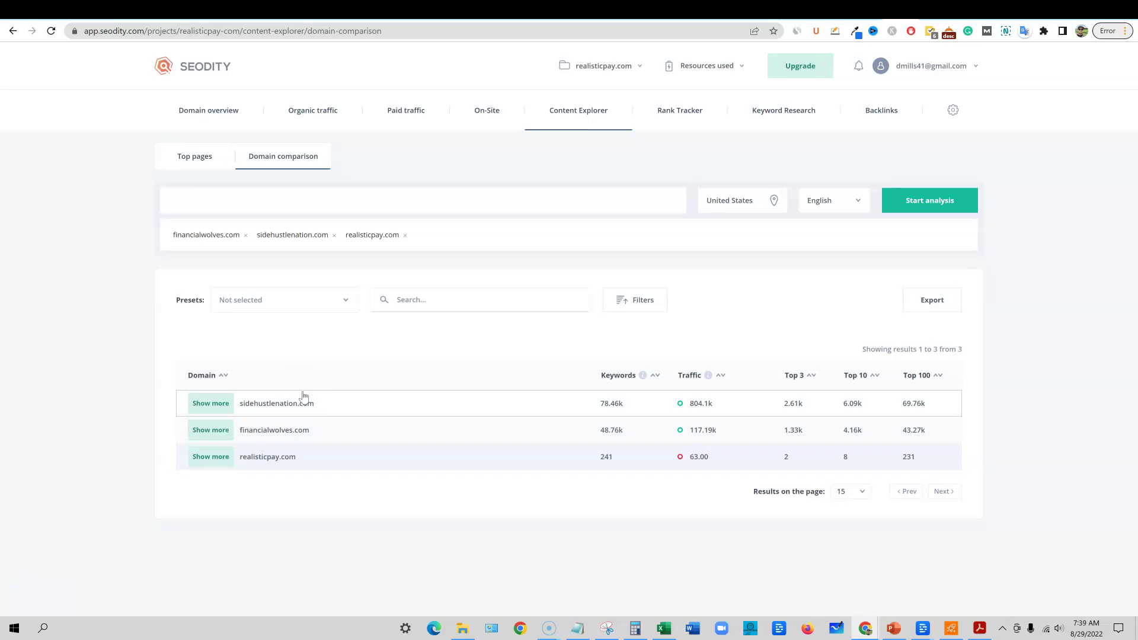
{"action": "left_click", "coordinate": [278, 473]}
{"action": "left_click", "coordinate": [257, 545]}
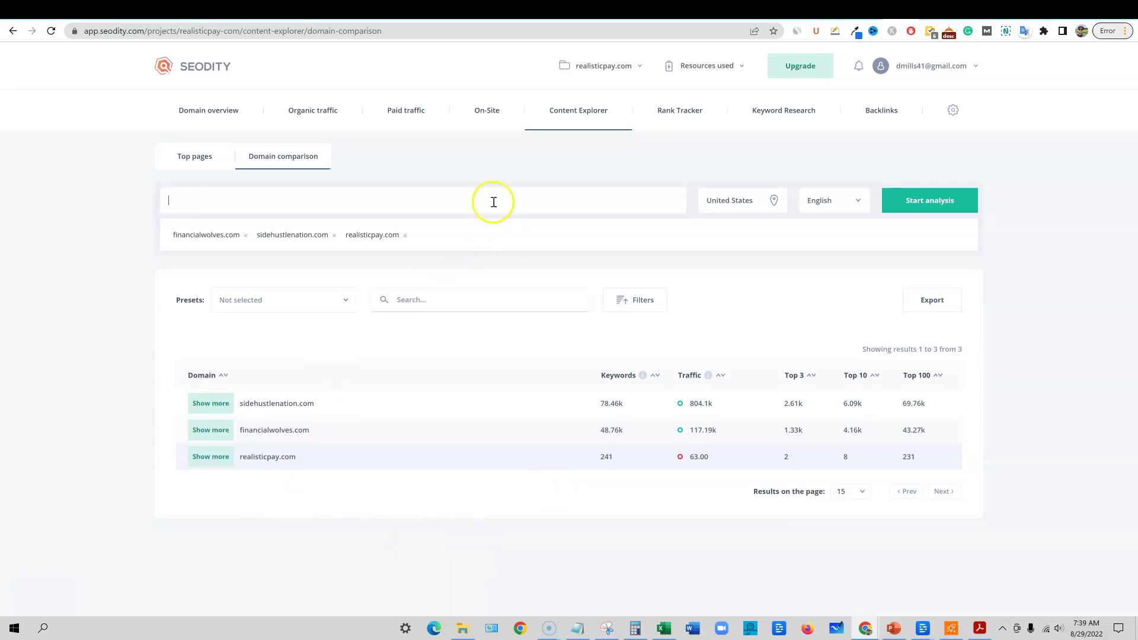
Open the Rank Tracker for realisticpay.com and look through its average position, top keywords and tracked keyword list
{"action": "left_click", "coordinate": [680, 111]}
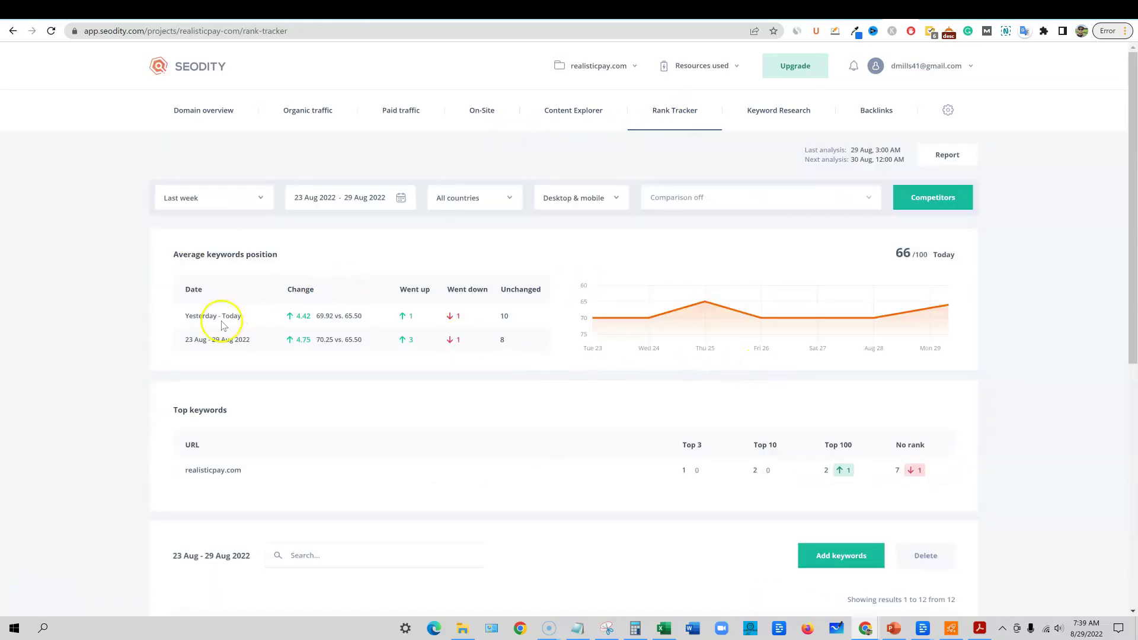
{"action": "scroll", "coordinate": [681, 432], "scroll_direction": "down", "scroll_amount": 2}
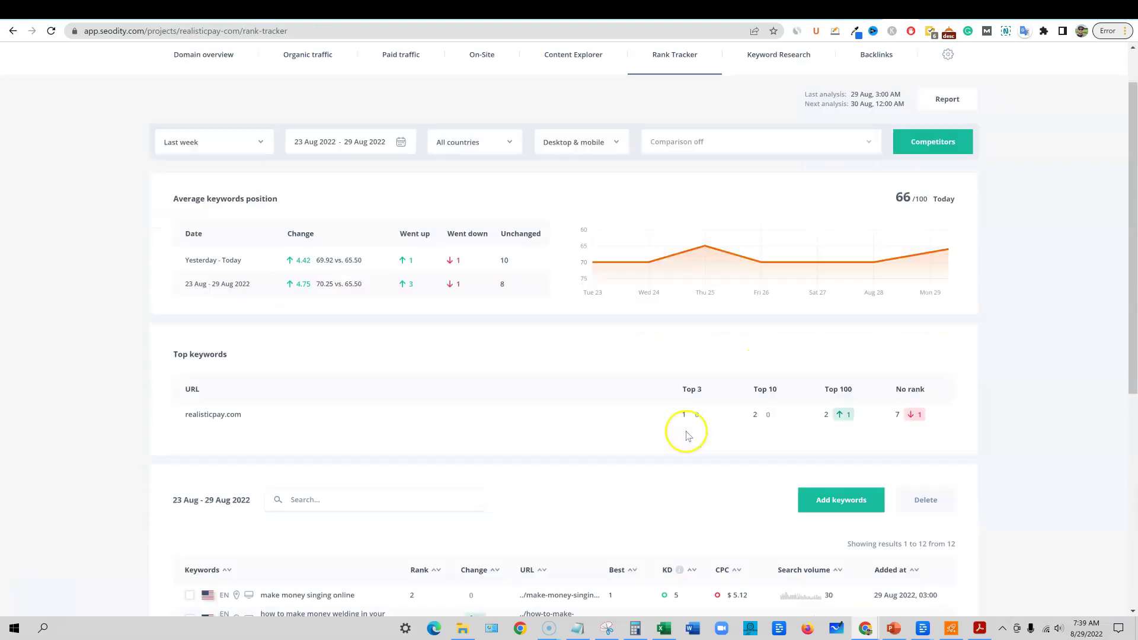
{"action": "scroll", "coordinate": [576, 400], "scroll_direction": "down", "scroll_amount": 5}
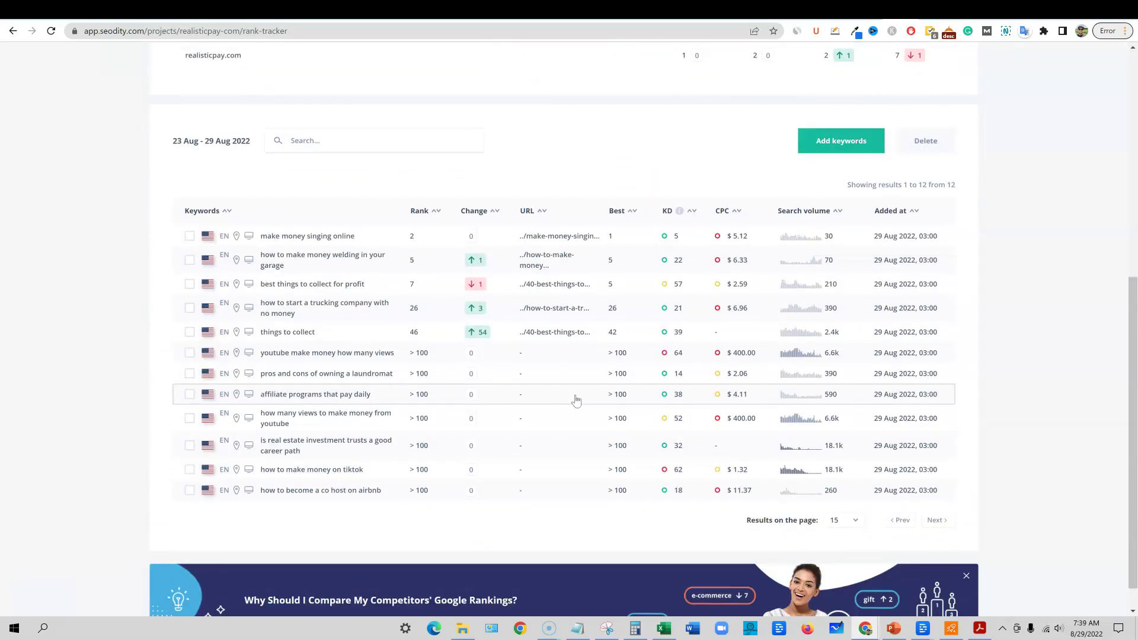
{"action": "scroll", "coordinate": [575, 399], "scroll_direction": "up", "scroll_amount": 1}
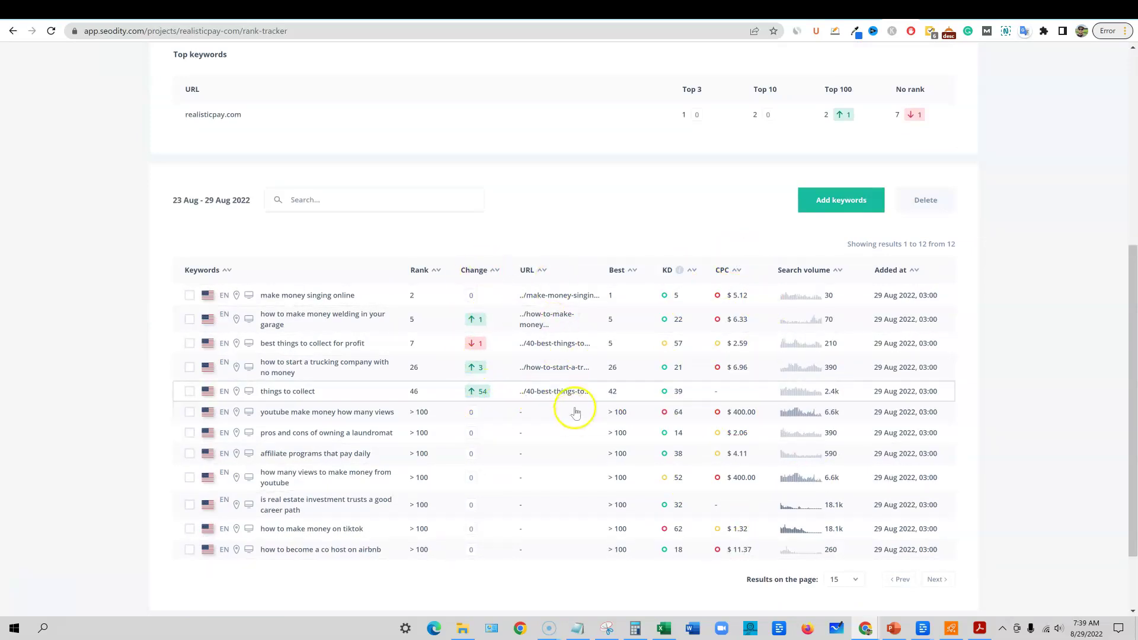
{"action": "scroll", "coordinate": [379, 492], "scroll_direction": "up", "scroll_amount": 1}
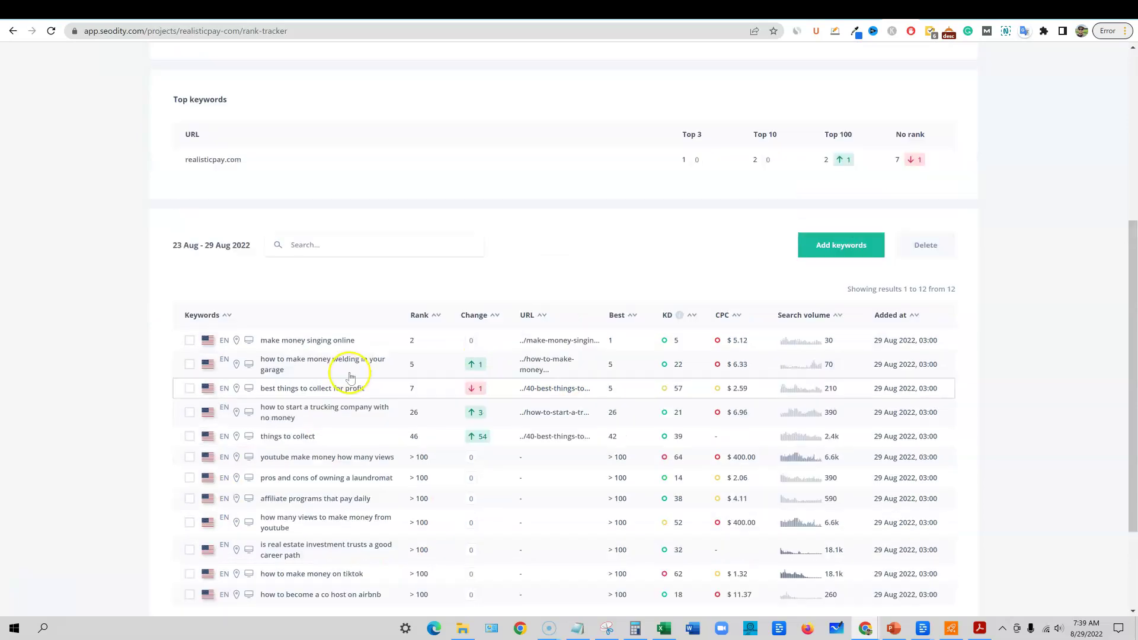
{"action": "scroll", "coordinate": [646, 529], "scroll_direction": "up", "scroll_amount": 5}
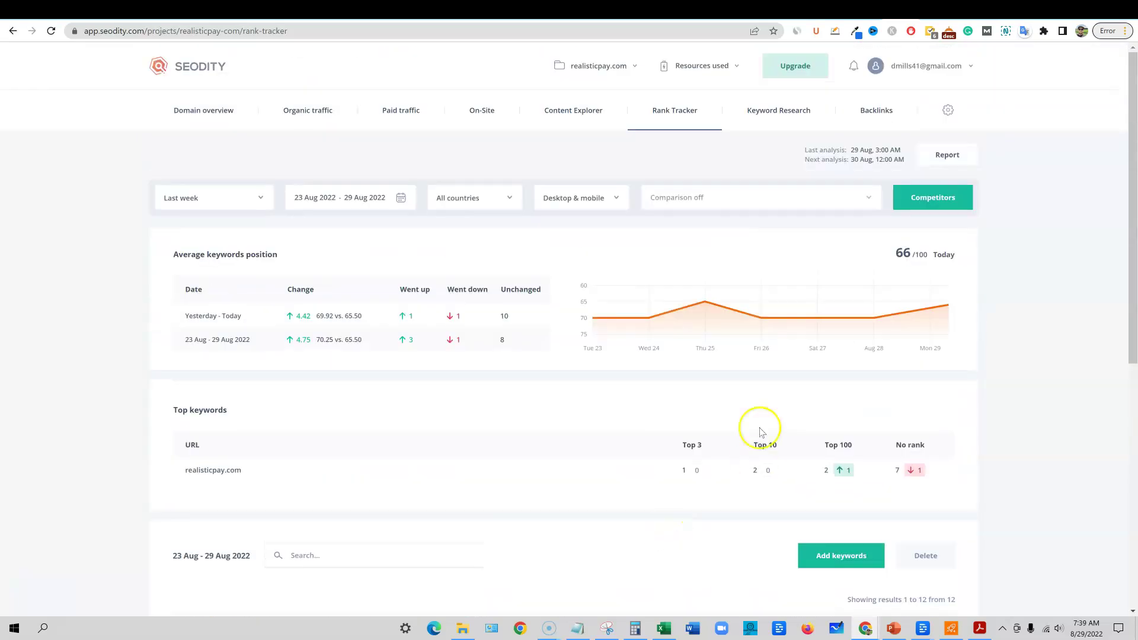
Open Seodity's keyword research and search the United States English keyword suggestions for "camping"
{"action": "left_click", "coordinate": [764, 111]}
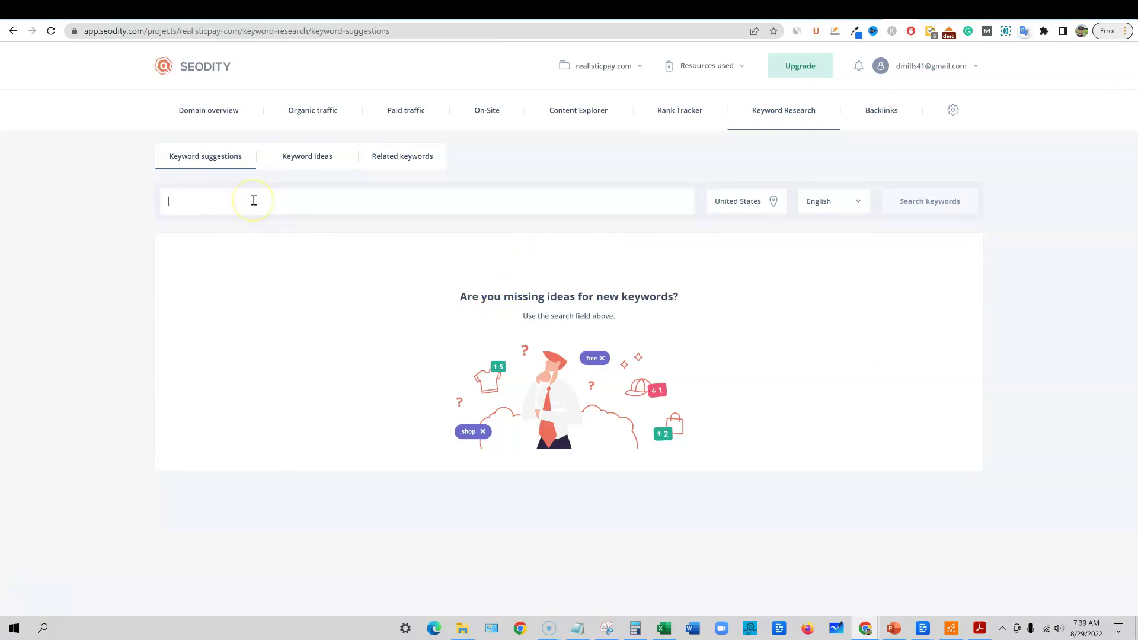
{"action": "type", "text": "camping"}
{"action": "left_click", "coordinate": [907, 203]}
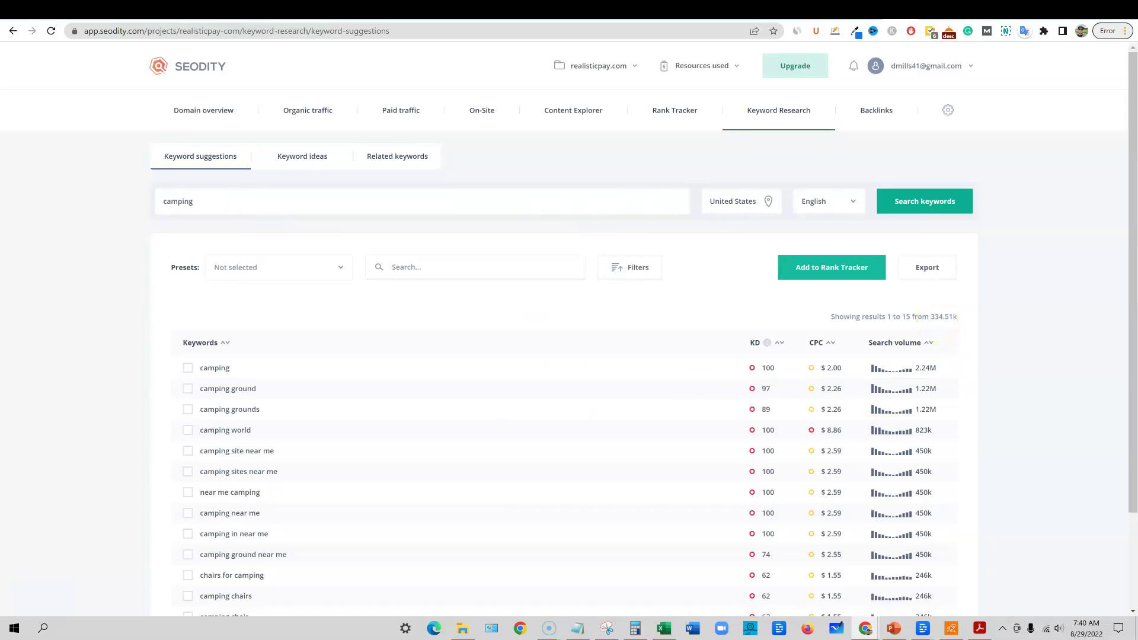
Switch to Ubersuggest and look through its keyword overview and keyword ideas for "camping"
{"action": "left_click", "coordinate": [831, 9]}
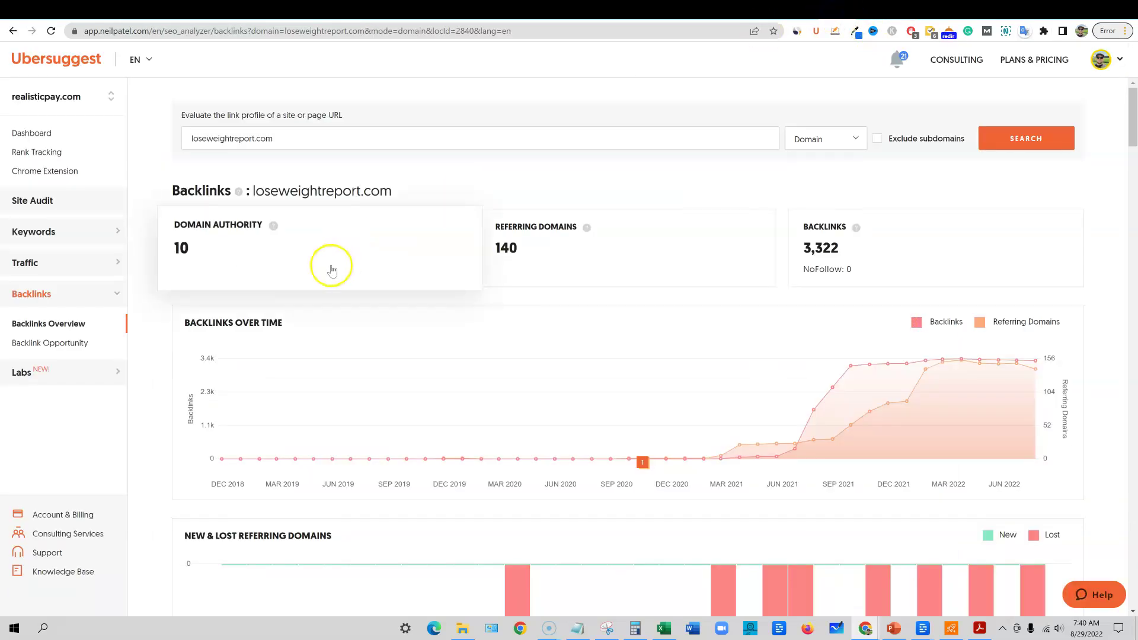
{"action": "left_click", "coordinate": [36, 231]}
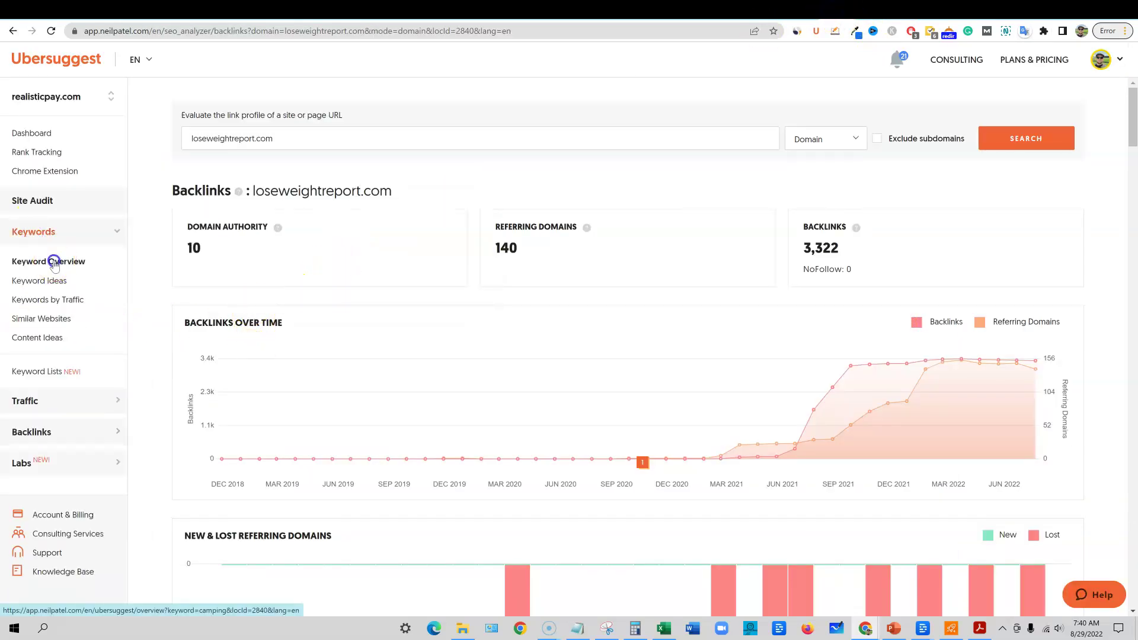
{"action": "left_click", "coordinate": [53, 262]}
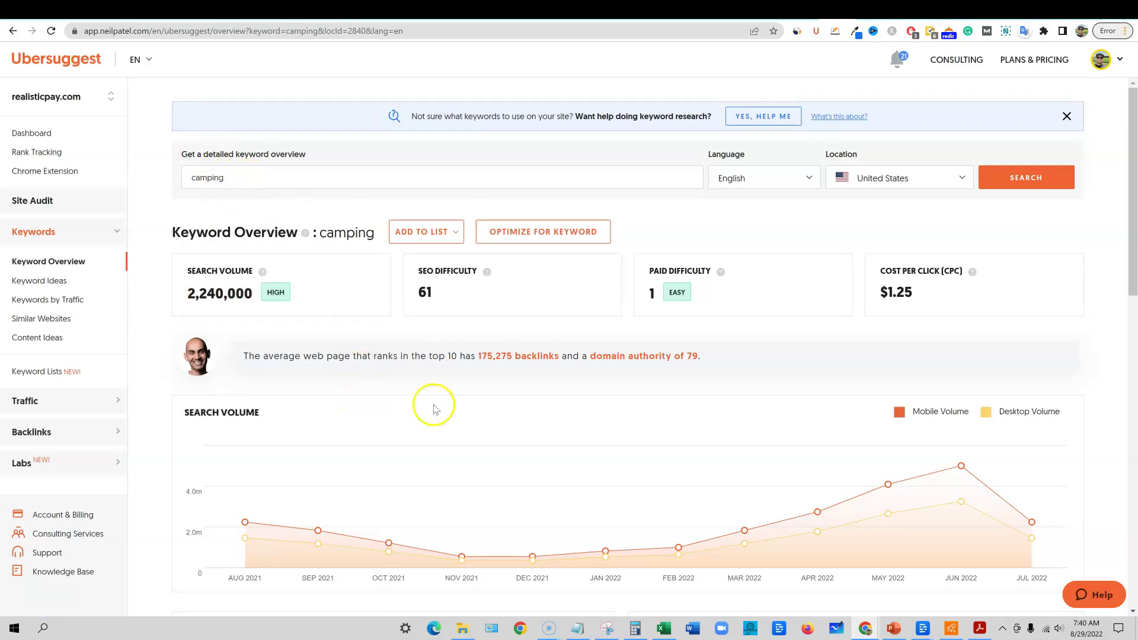
{"action": "scroll", "coordinate": [432, 409], "scroll_direction": "down", "scroll_amount": 10}
{"action": "scroll", "coordinate": [433, 418], "scroll_direction": "down", "scroll_amount": 3}
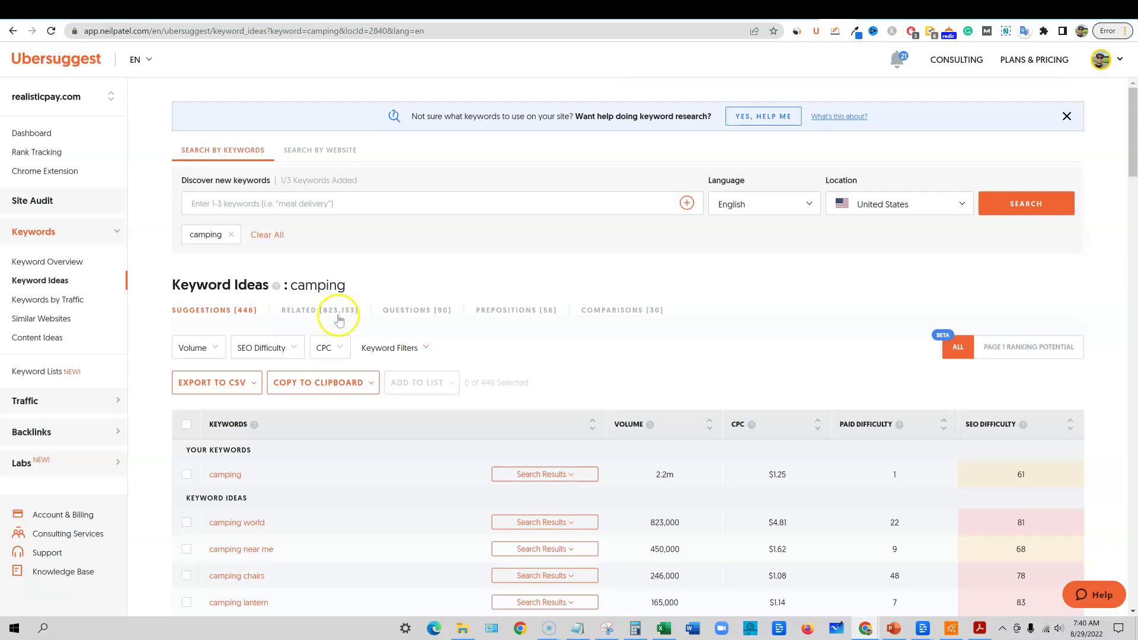
Return to Seodity and look through its list of "camping" keyword suggestions
{"action": "left_click", "coordinate": [890, 14]}
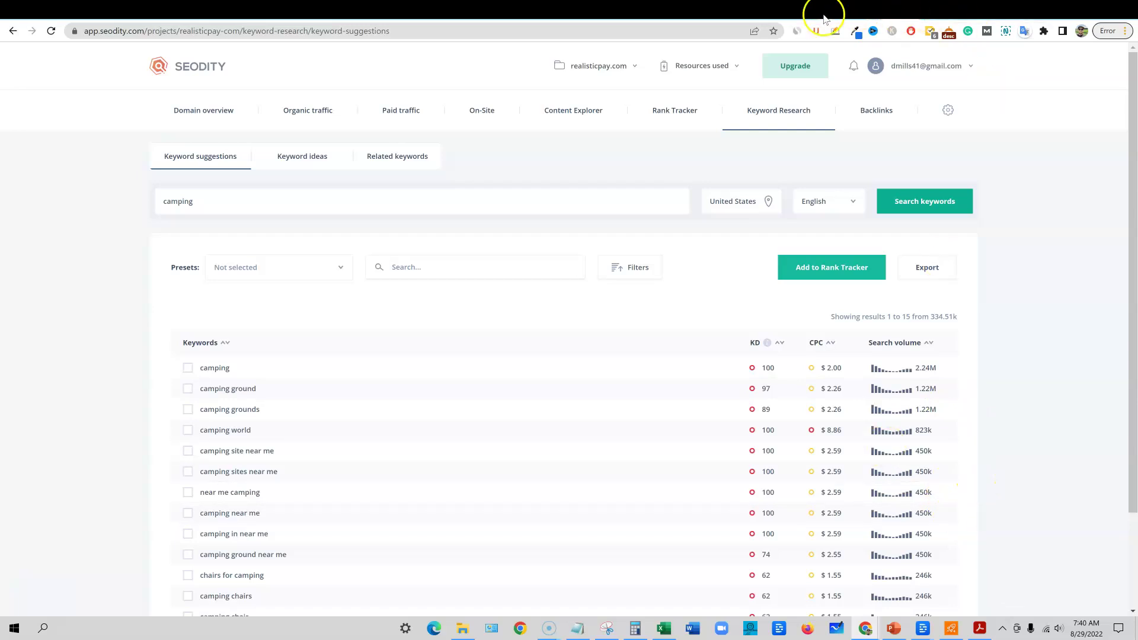
{"action": "scroll", "coordinate": [638, 539], "scroll_direction": "down", "scroll_amount": 2}
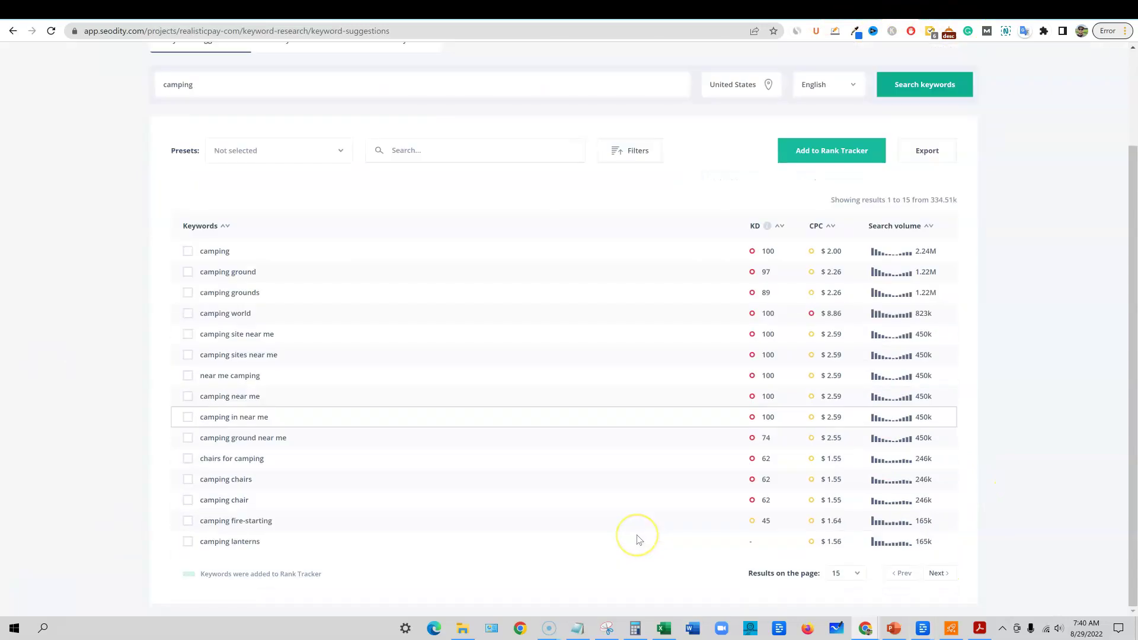
{"action": "scroll", "coordinate": [639, 539], "scroll_direction": "up", "scroll_amount": 2}
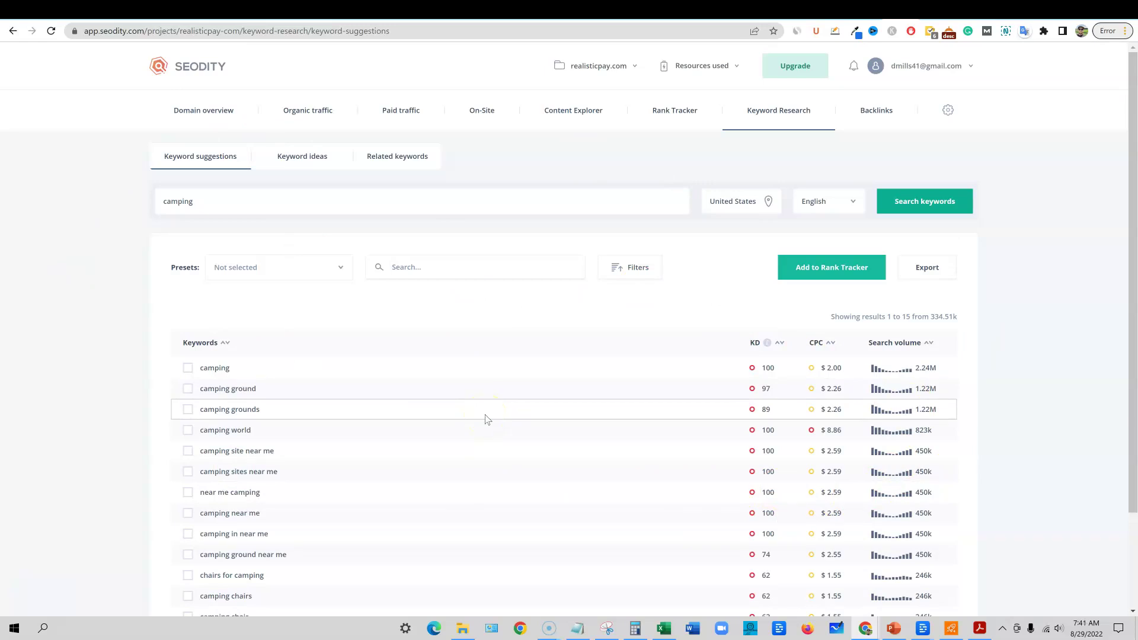
Check which filter columns and presets are available for the keyword suggestions without applying any
{"action": "left_click", "coordinate": [614, 268]}
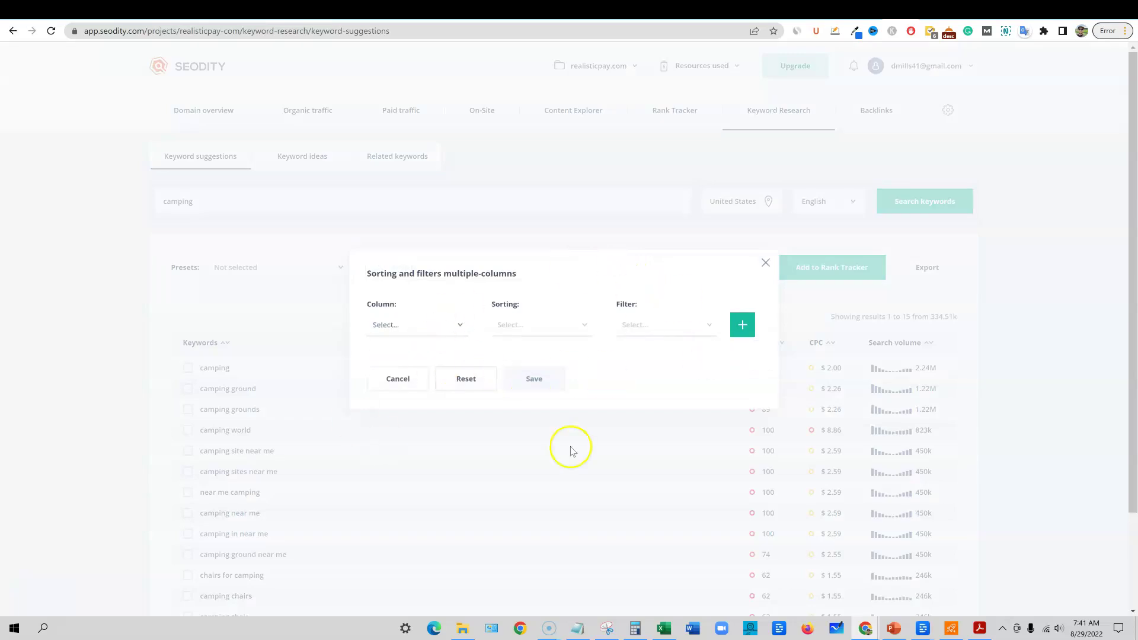
{"action": "left_click", "coordinate": [457, 325]}
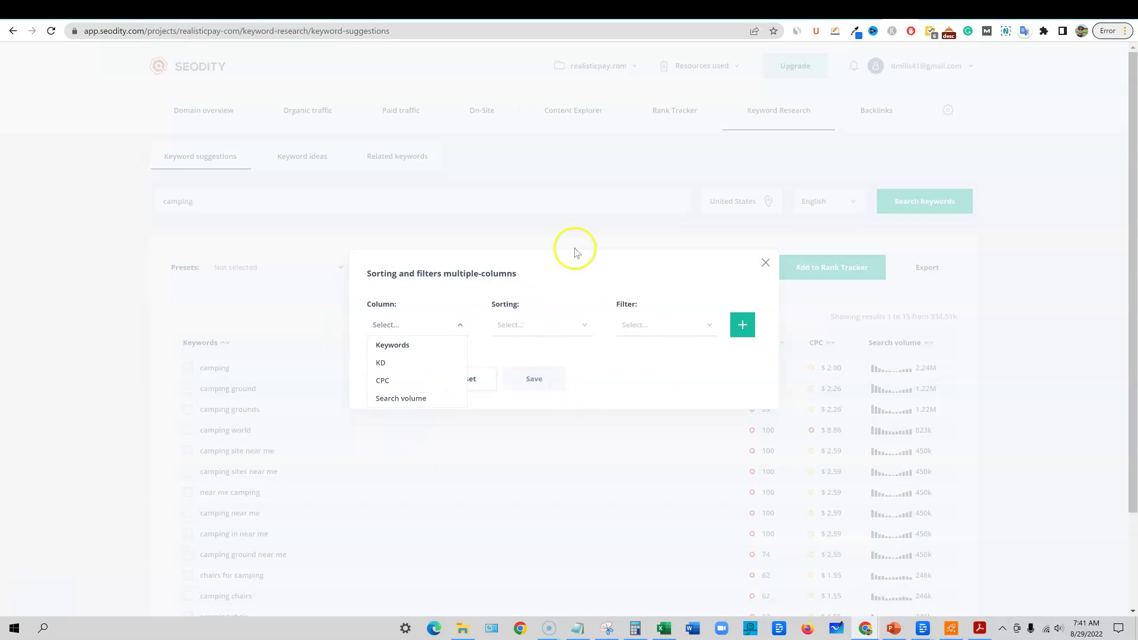
{"action": "left_click", "coordinate": [579, 217]}
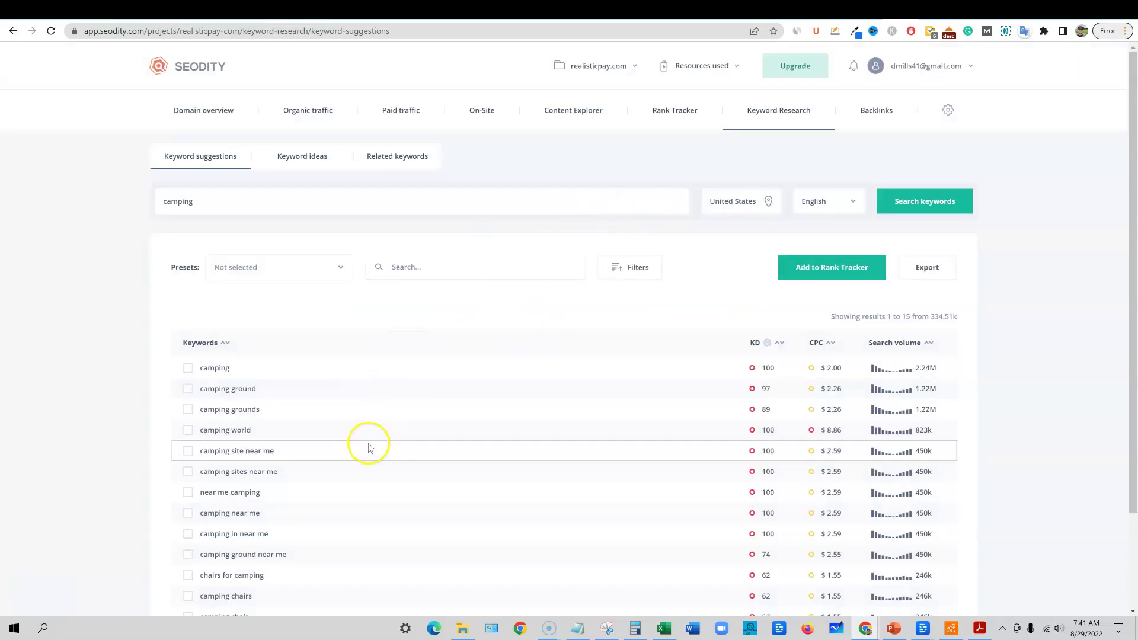
{"action": "left_click", "coordinate": [336, 269]}
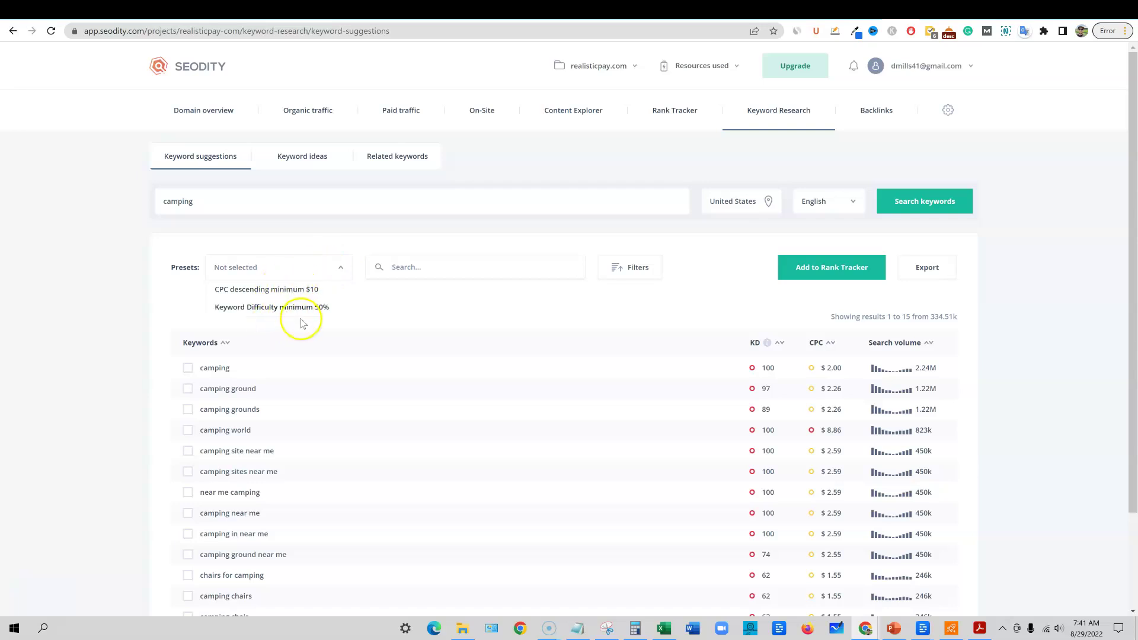
{"action": "left_click", "coordinate": [368, 222]}
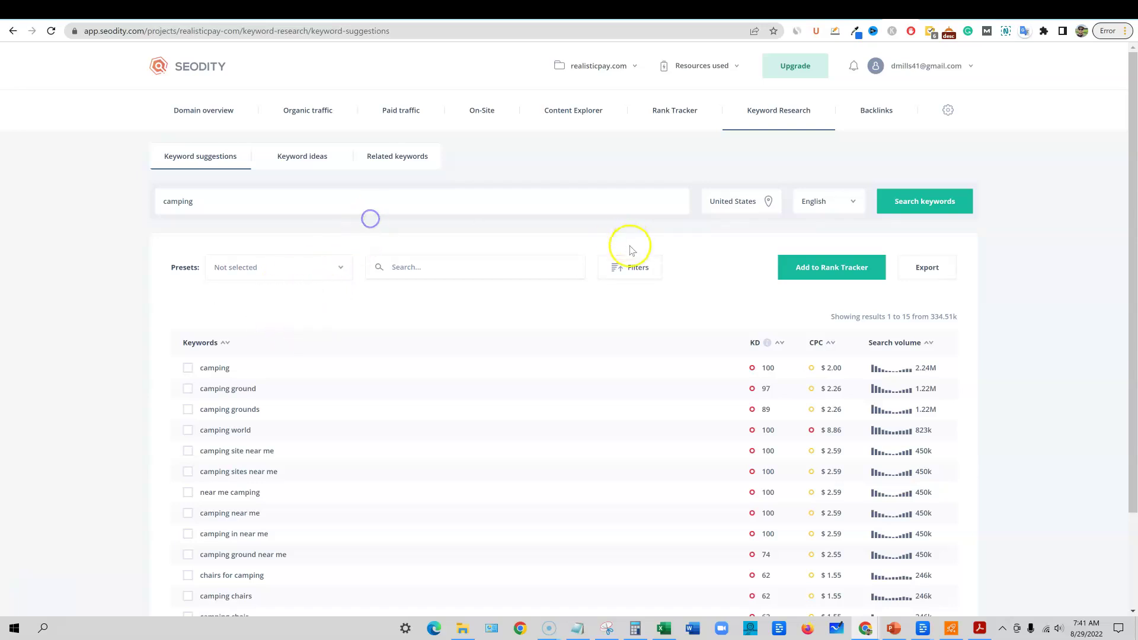
Set up a sorting rule for the keyword suggestions on the KD column in ascending order, with its filter on
{"action": "left_click", "coordinate": [613, 271]}
{"action": "left_click", "coordinate": [459, 326]}
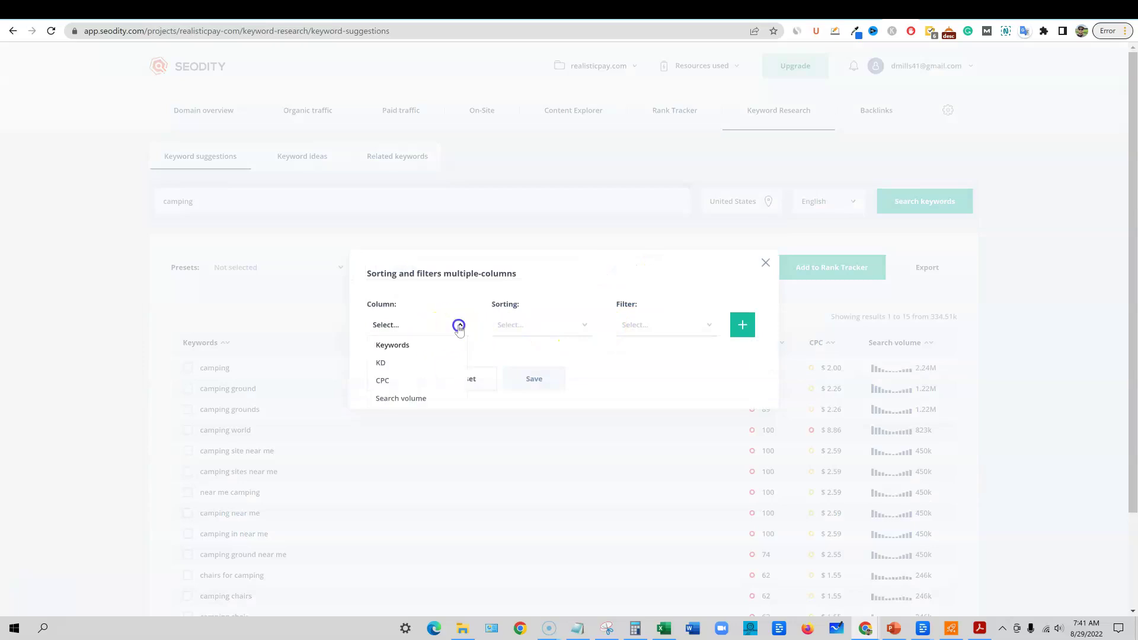
{"action": "left_click", "coordinate": [386, 366]}
{"action": "left_click", "coordinate": [542, 325]}
{"action": "left_click", "coordinate": [521, 346]}
{"action": "left_click", "coordinate": [664, 325]}
{"action": "left_click", "coordinate": [634, 346]}
Restrict KD to between 0 and 20, save the filter and look through the filtered camping keywords
{"action": "left_click", "coordinate": [460, 350]}
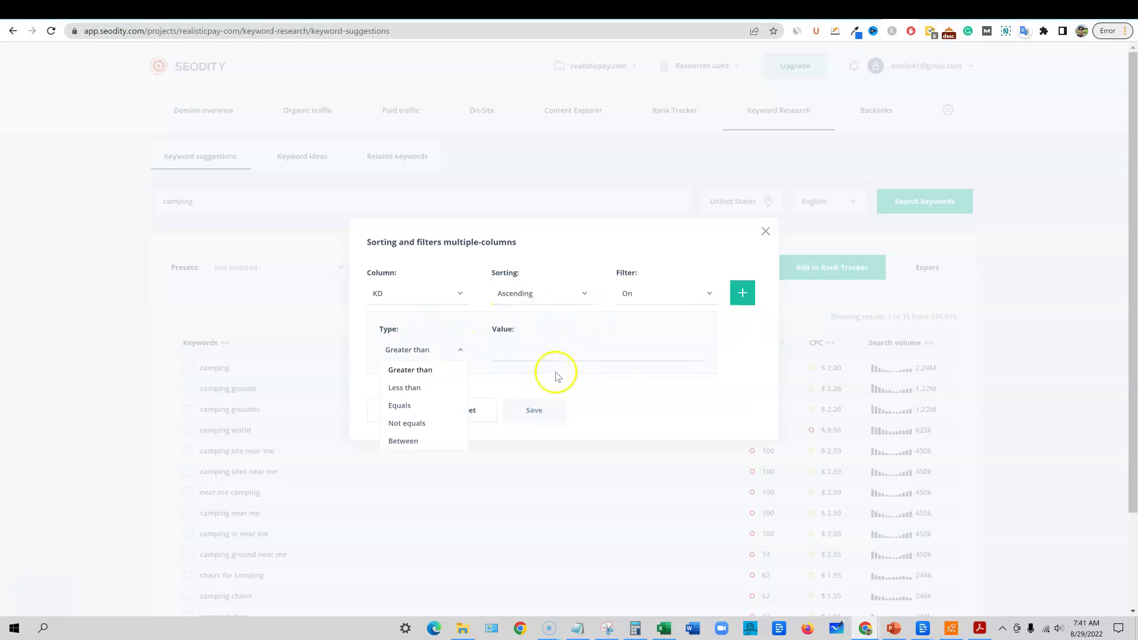
{"action": "left_click", "coordinate": [415, 441]}
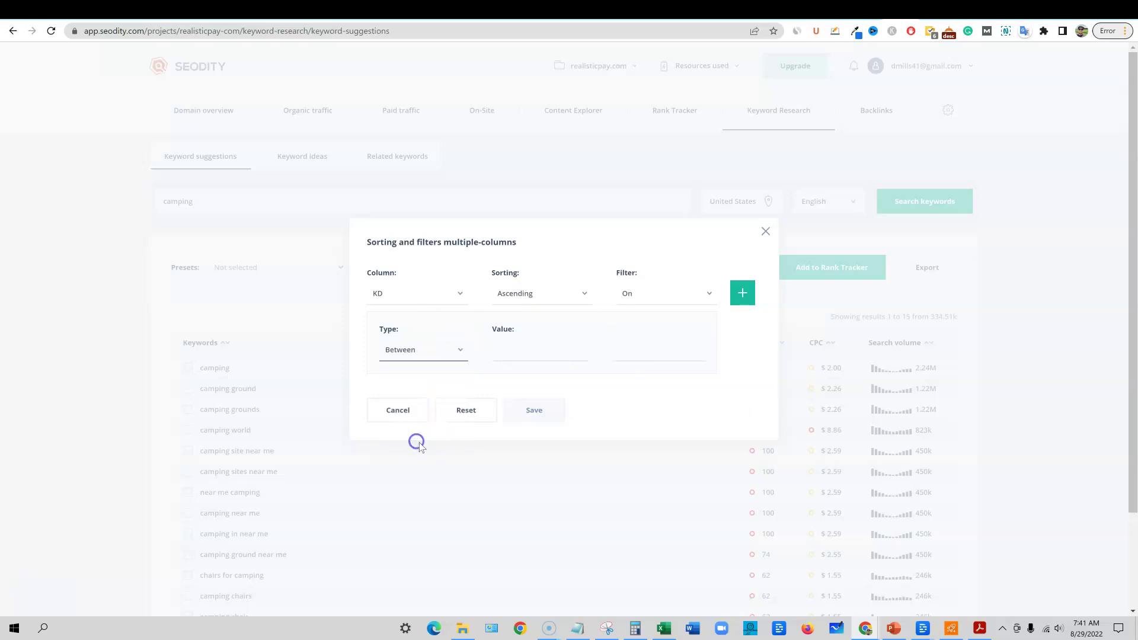
{"action": "left_click", "coordinate": [522, 349]}
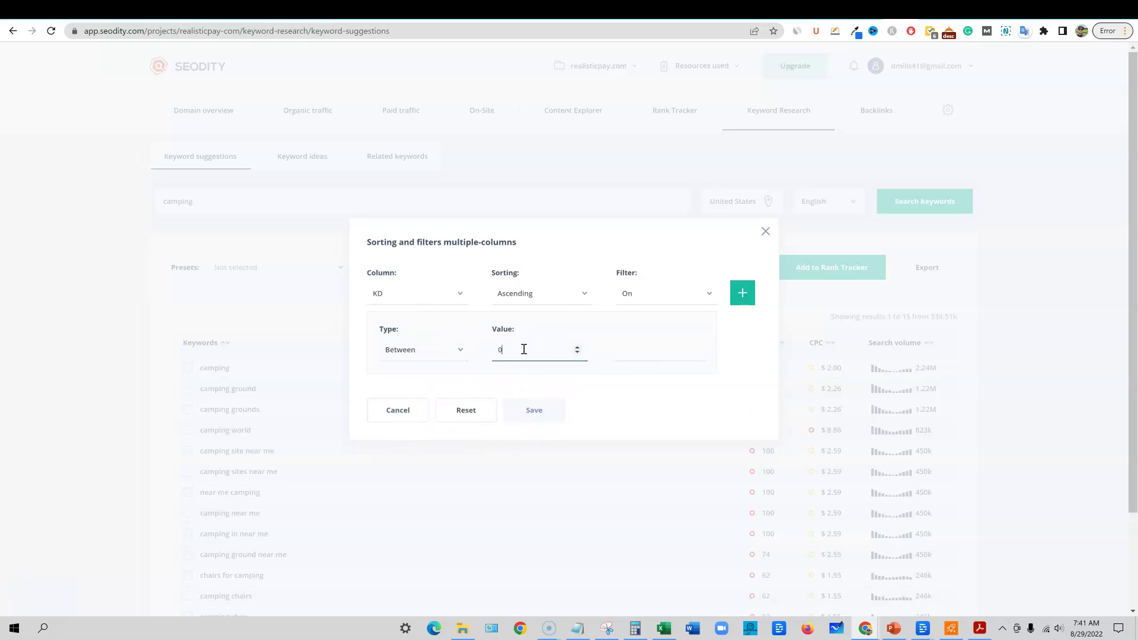
{"action": "left_click", "coordinate": [648, 354]}
{"action": "type", "text": "20"}
{"action": "left_click", "coordinate": [545, 412]}
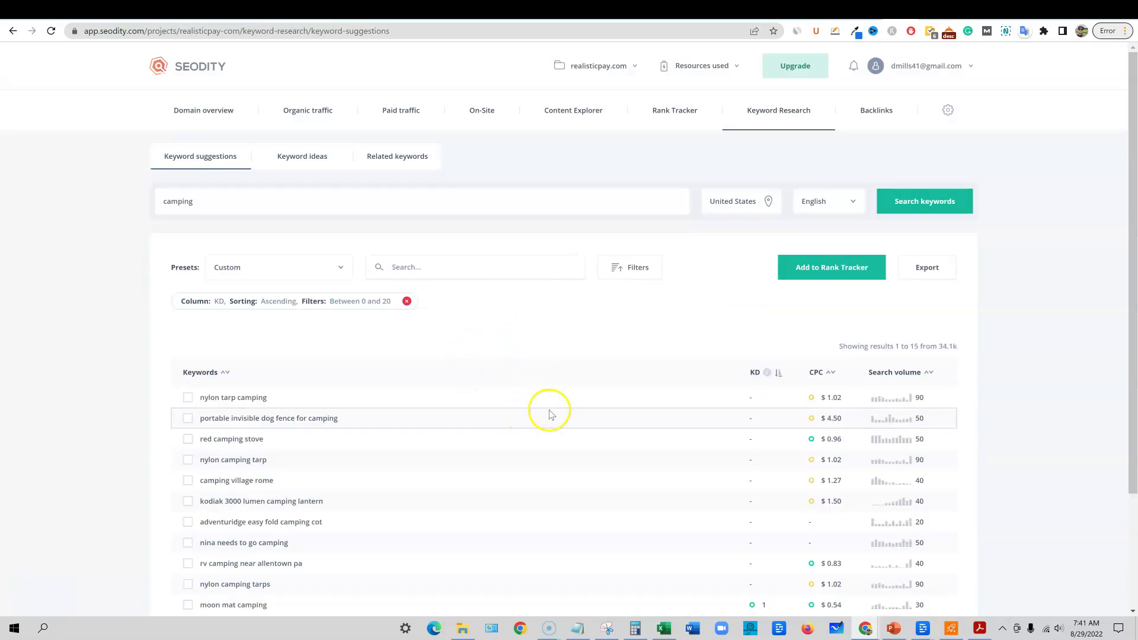
{"action": "scroll", "coordinate": [765, 403], "scroll_direction": "down", "scroll_amount": 2}
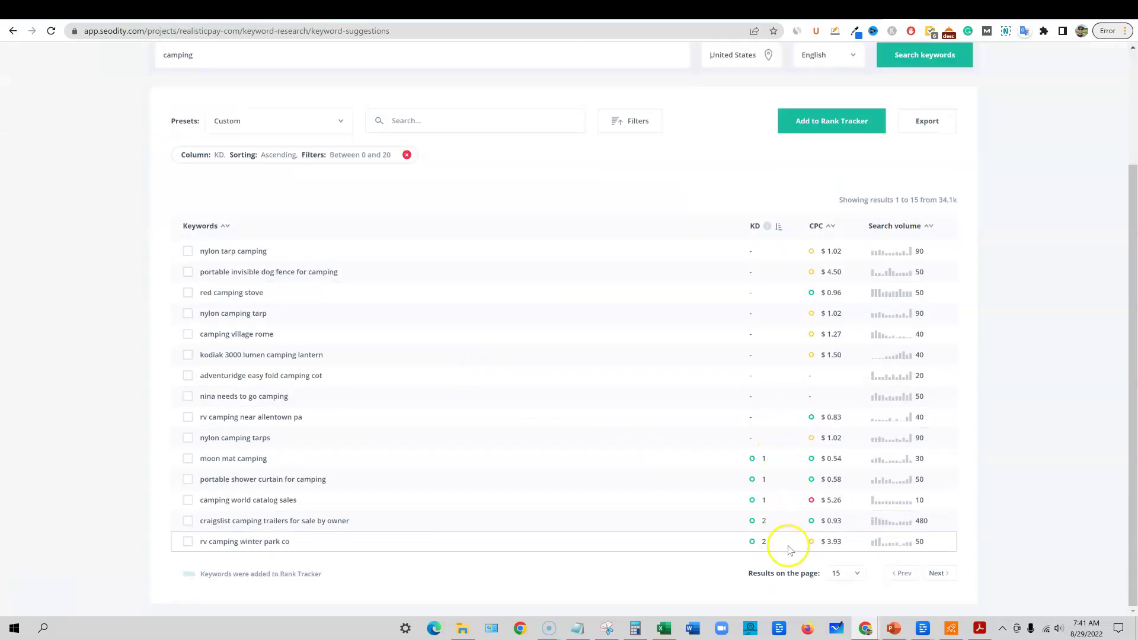
{"action": "scroll", "coordinate": [611, 515], "scroll_direction": "up", "scroll_amount": 1}
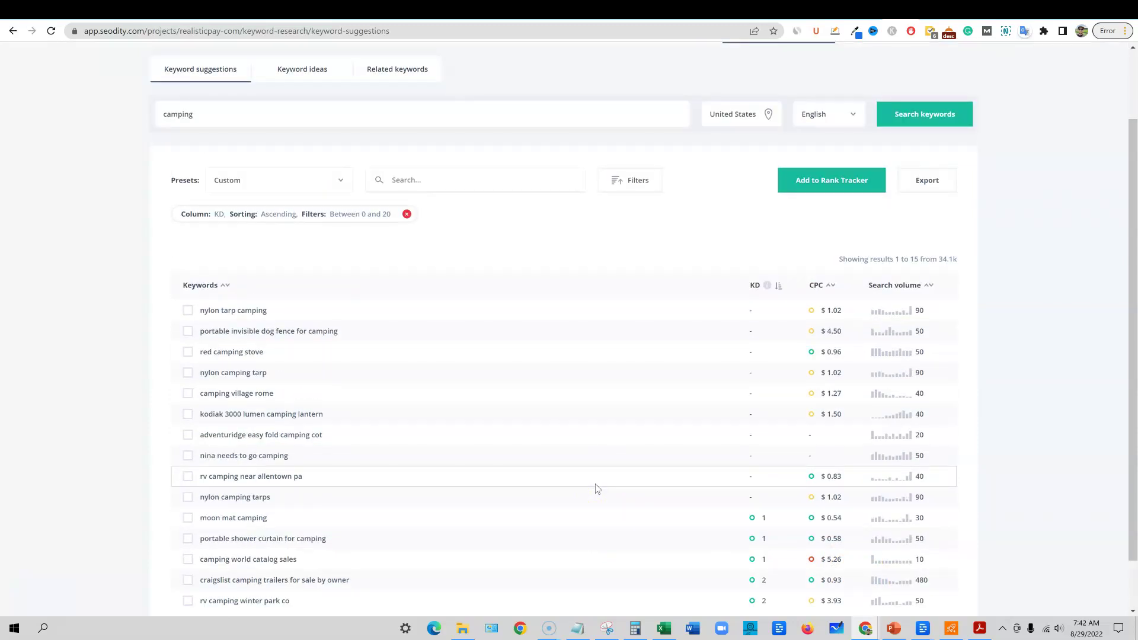
{"action": "scroll", "coordinate": [597, 489], "scroll_direction": "down", "scroll_amount": 1}
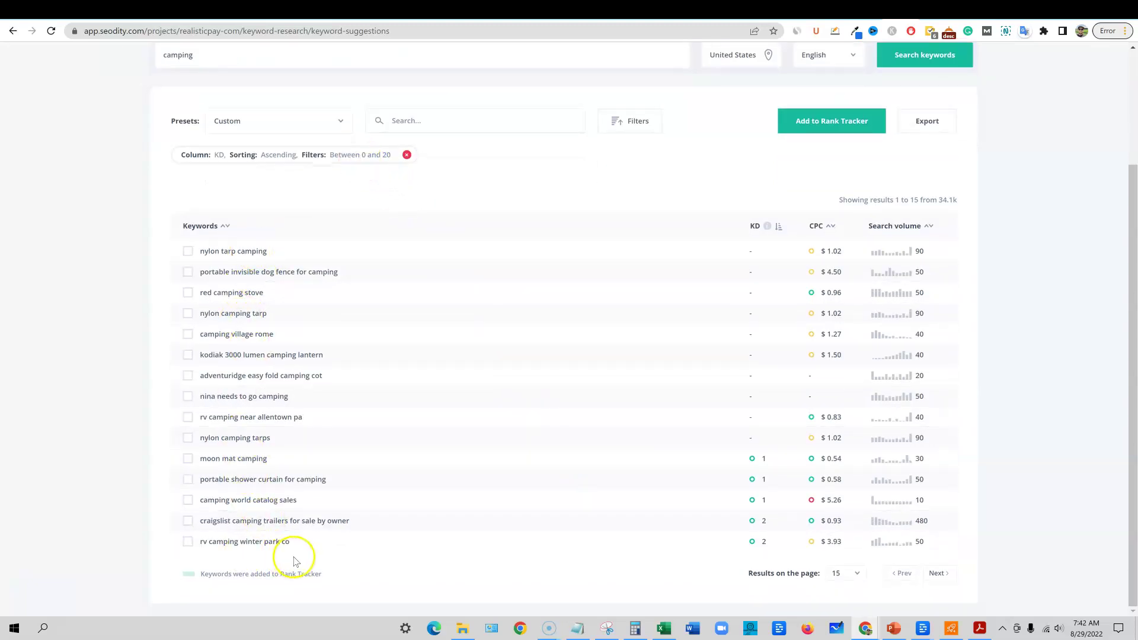
{"action": "scroll", "coordinate": [818, 398], "scroll_direction": "up", "scroll_amount": 3}
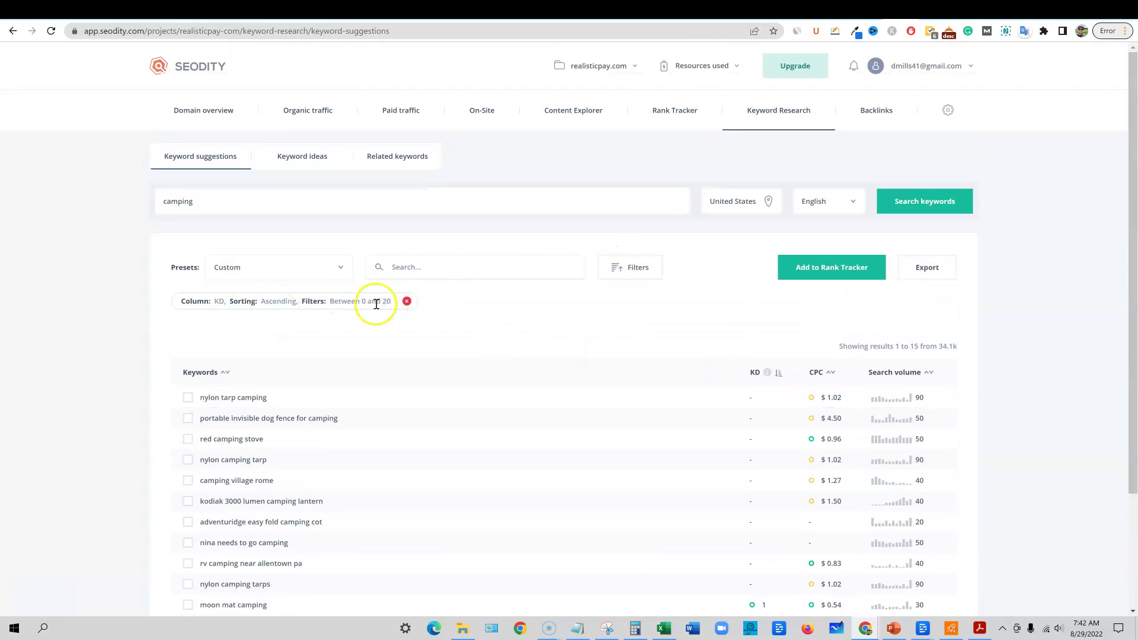
Raise the KD filter's upper limit to 50 and show 200 results per page
{"action": "left_click", "coordinate": [620, 271]}
{"action": "left_click_drag", "start_coordinate": [656, 350], "coordinate": [602, 352]}
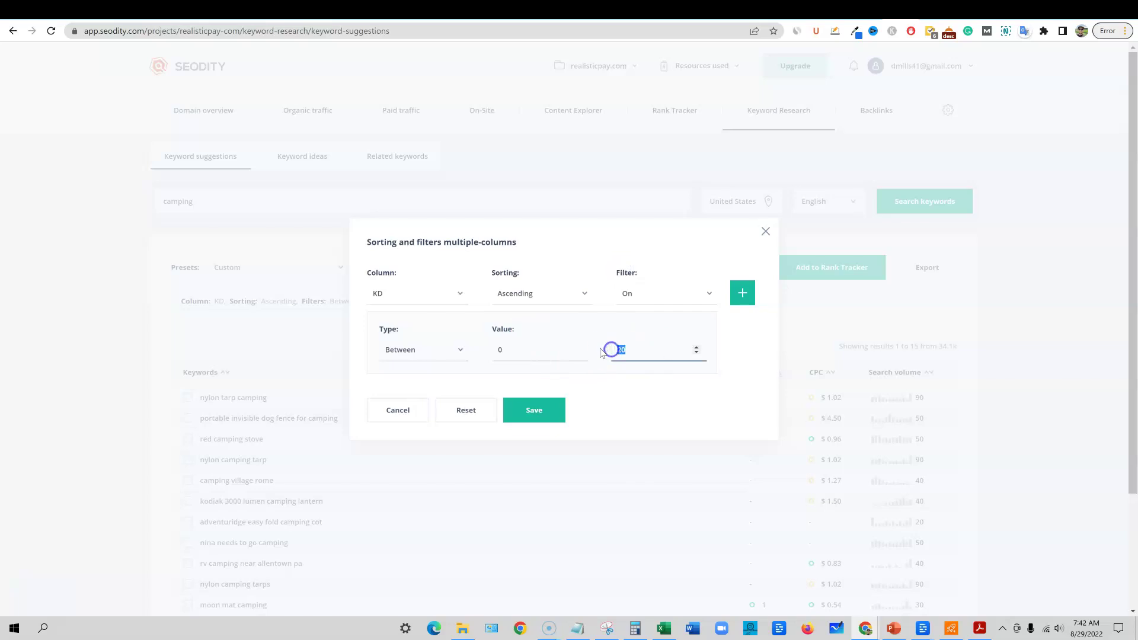
{"action": "left_click", "coordinate": [561, 408]}
{"action": "scroll", "coordinate": [711, 492], "scroll_direction": "down", "scroll_amount": 3}
{"action": "left_click", "coordinate": [859, 575]}
{"action": "left_click", "coordinate": [843, 555]}
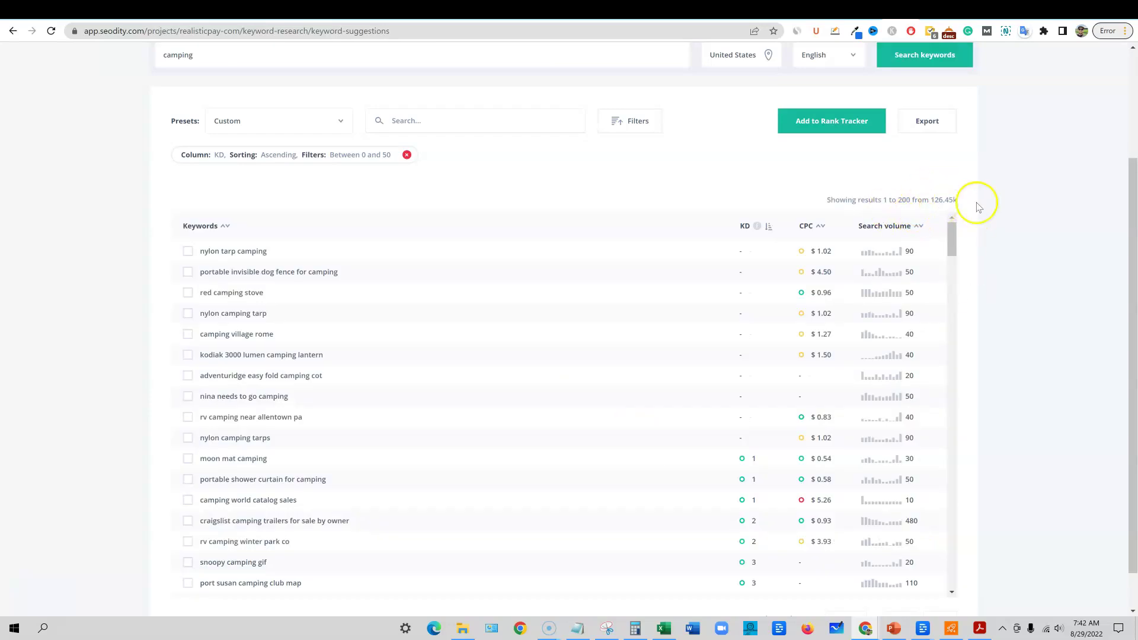
Lower the KD filter's upper limit to 10 and look through the filtered keywords
{"action": "left_click", "coordinate": [622, 127]}
{"action": "double_click", "coordinate": [633, 348]}
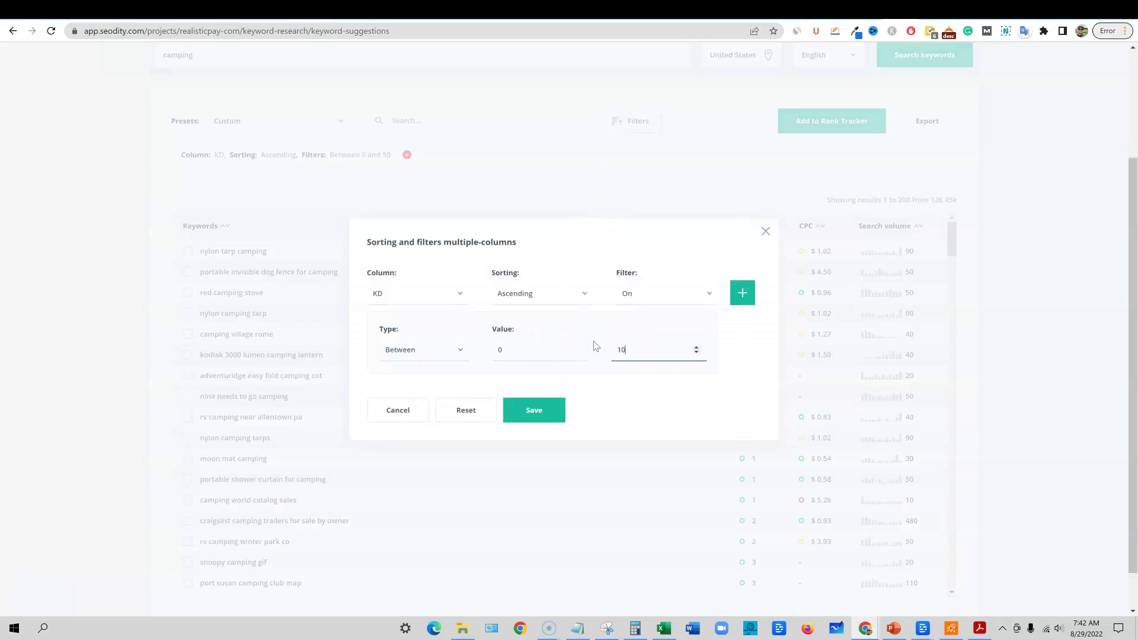
{"action": "left_click", "coordinate": [553, 410]}
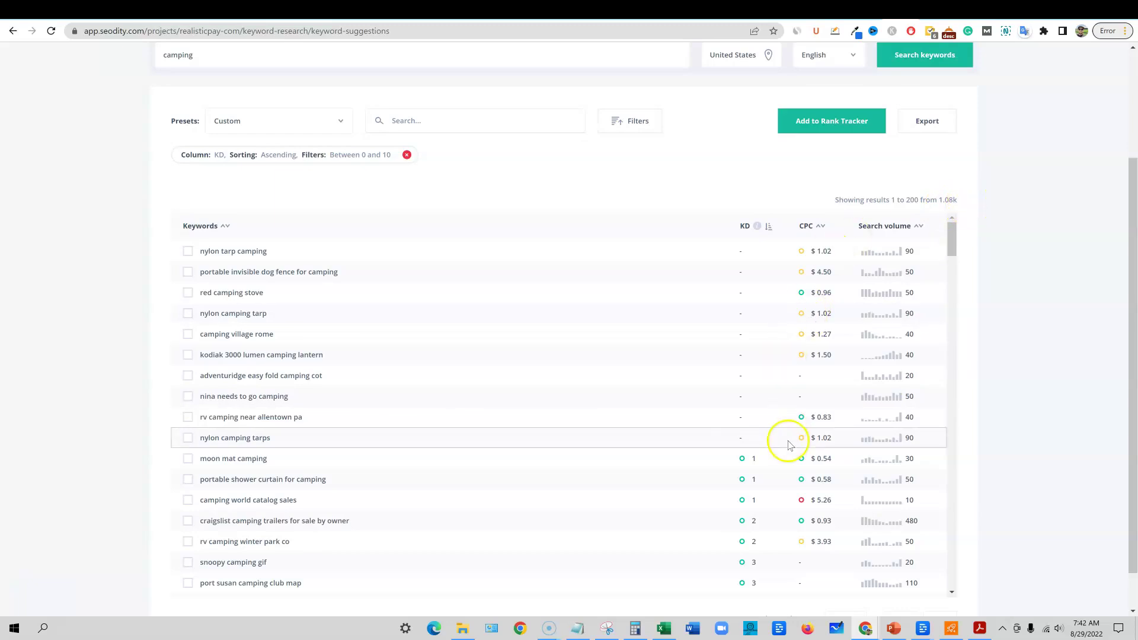
{"action": "scroll", "coordinate": [870, 493], "scroll_direction": "down", "scroll_amount": 3}
{"action": "scroll", "coordinate": [870, 492], "scroll_direction": "up", "scroll_amount": 5}
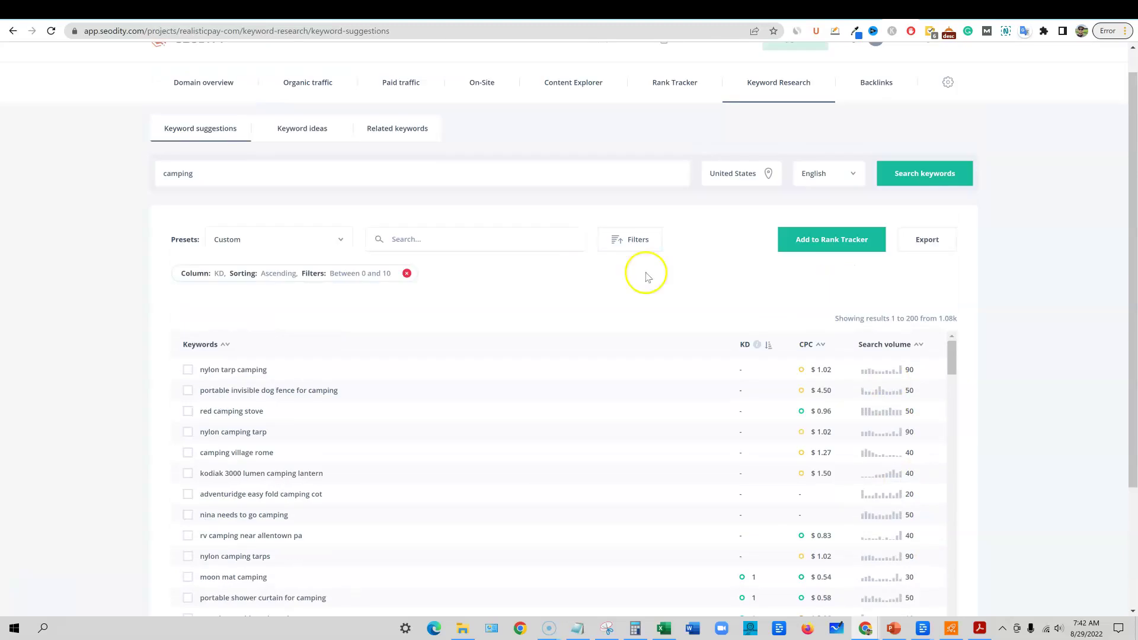
Switch the filter to the Search volume column with values between 10 and 1000, and look through the filtered keywords
{"action": "left_click", "coordinate": [610, 248]}
{"action": "left_click", "coordinate": [460, 293]}
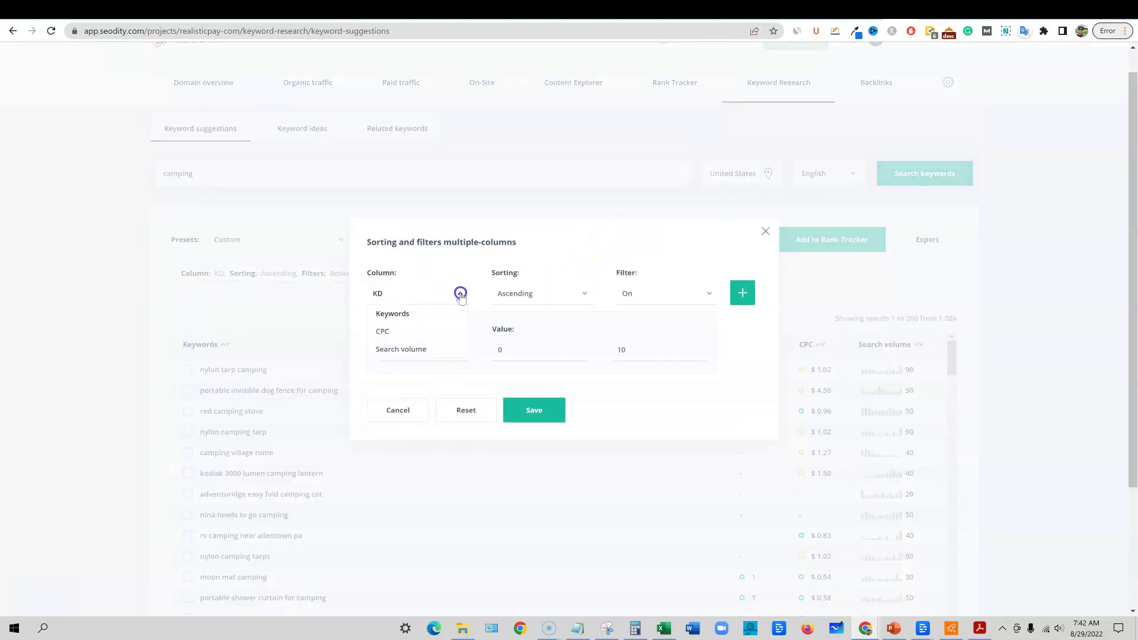
{"action": "left_click", "coordinate": [402, 349]}
{"action": "left_click", "coordinate": [465, 404]}
{"action": "left_click", "coordinate": [518, 357]}
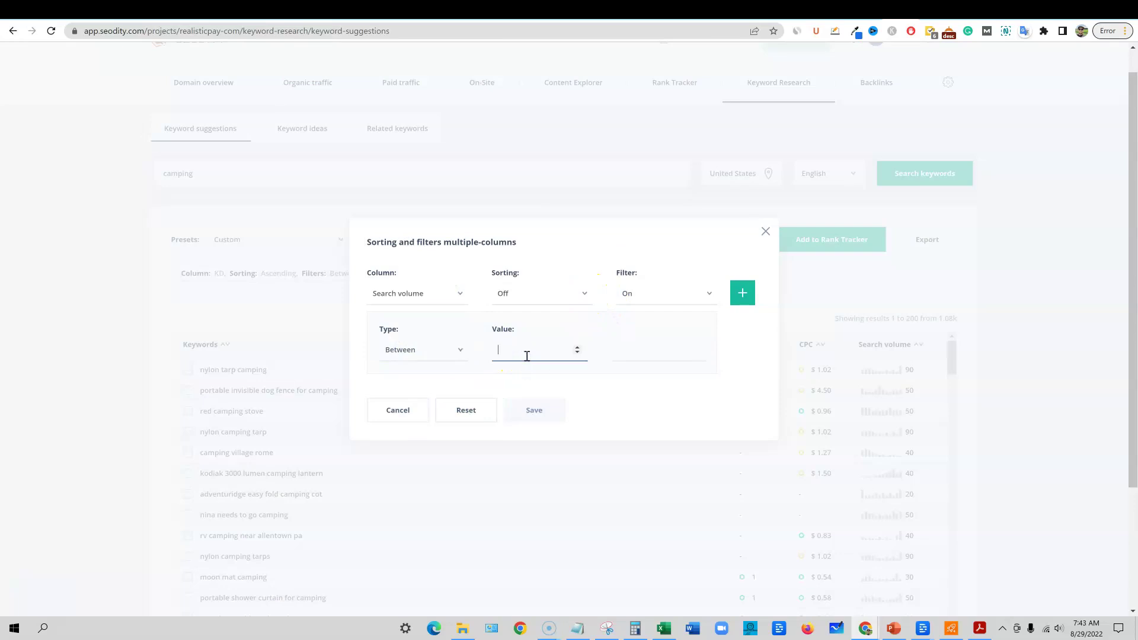
{"action": "left_click", "coordinate": [691, 353]}
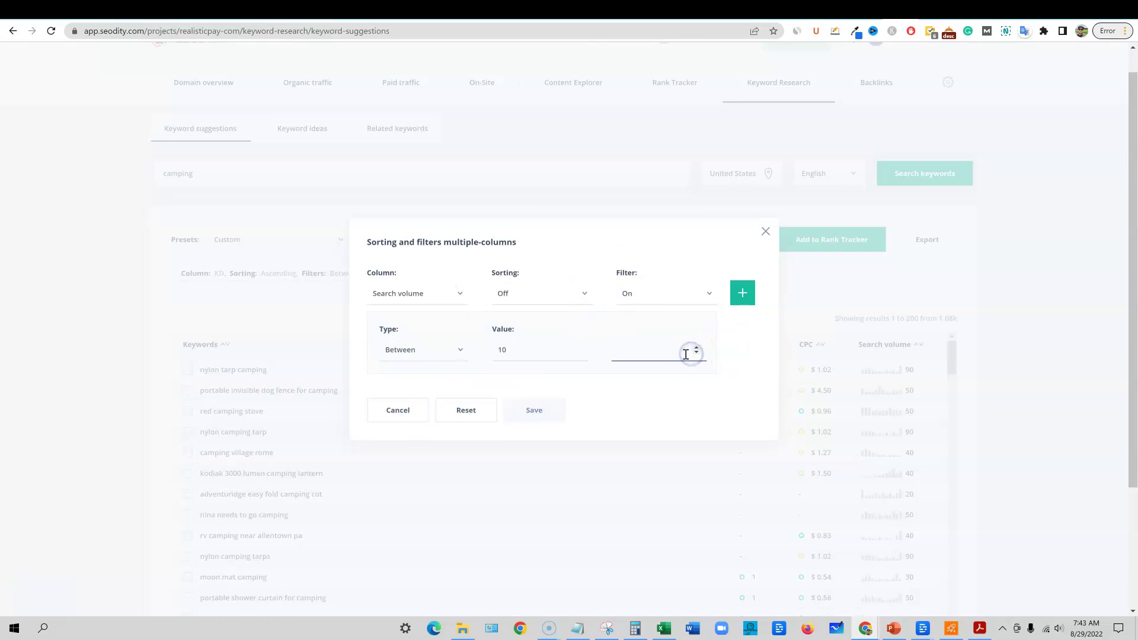
{"action": "type", "text": "1000"}
{"action": "left_click", "coordinate": [553, 413]}
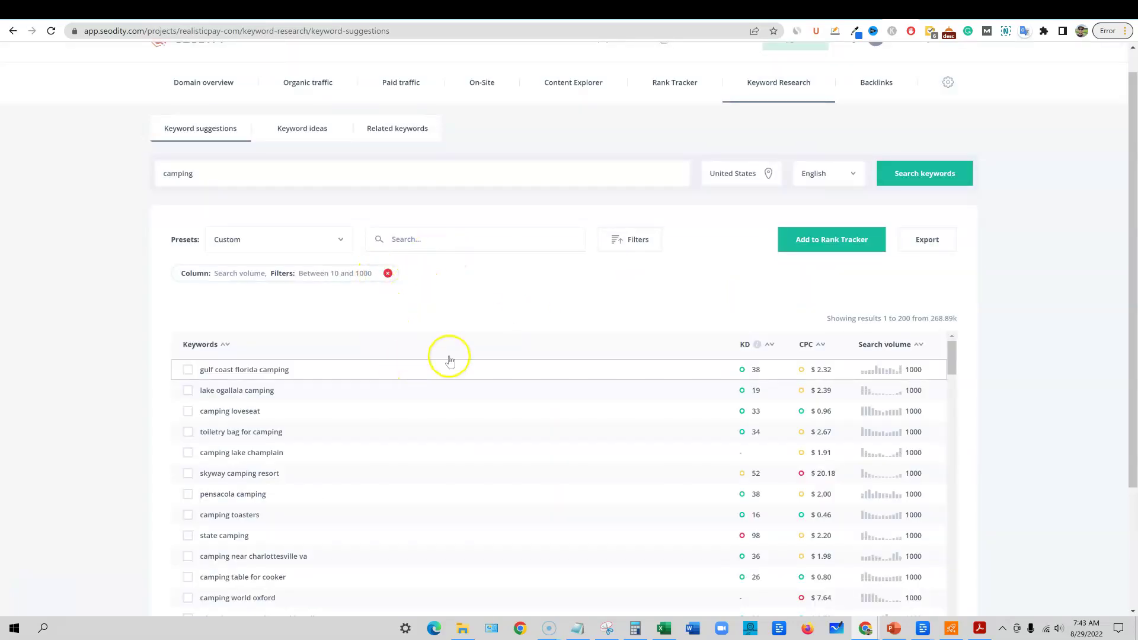
{"action": "scroll", "coordinate": [585, 398], "scroll_direction": "down", "scroll_amount": 1}
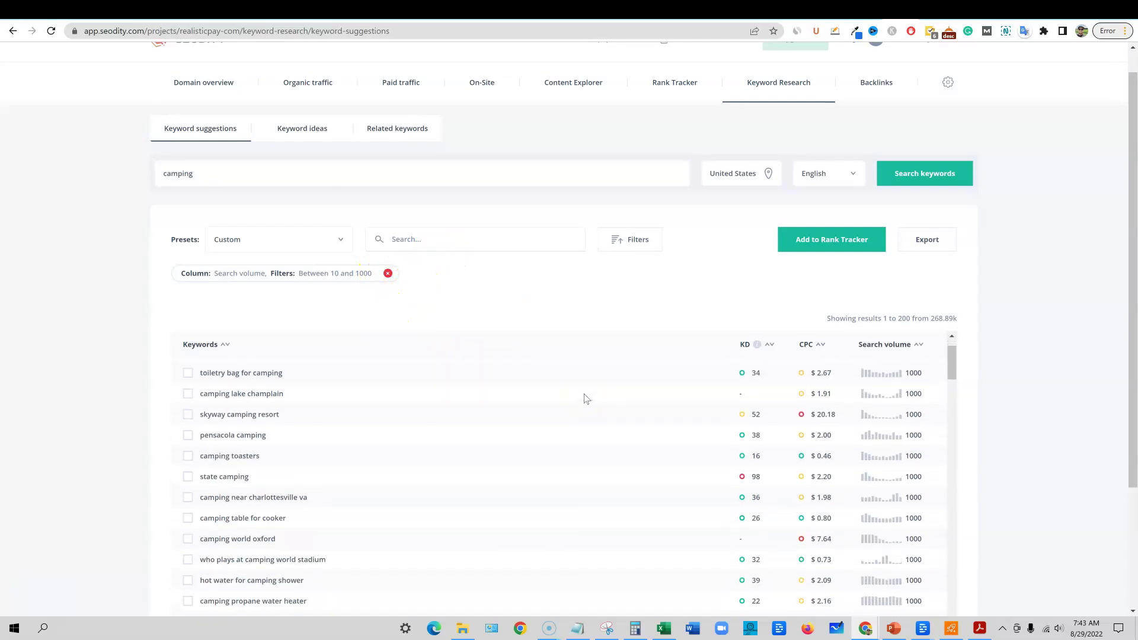
{"action": "scroll", "coordinate": [587, 396], "scroll_direction": "up", "scroll_amount": 1}
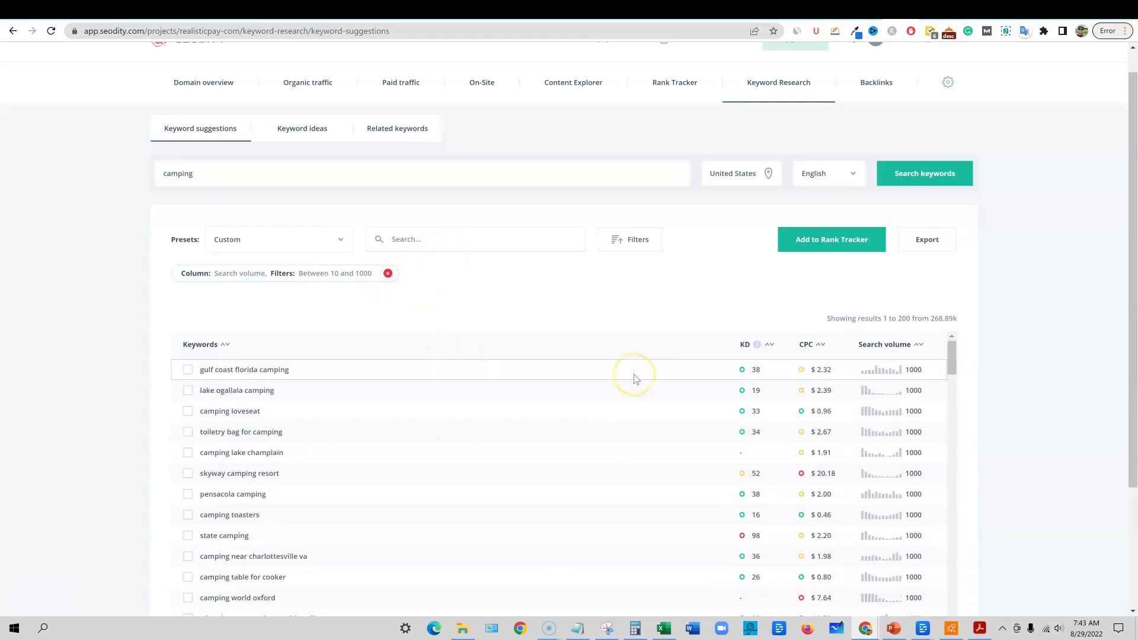
{"action": "left_click", "coordinate": [617, 239]}
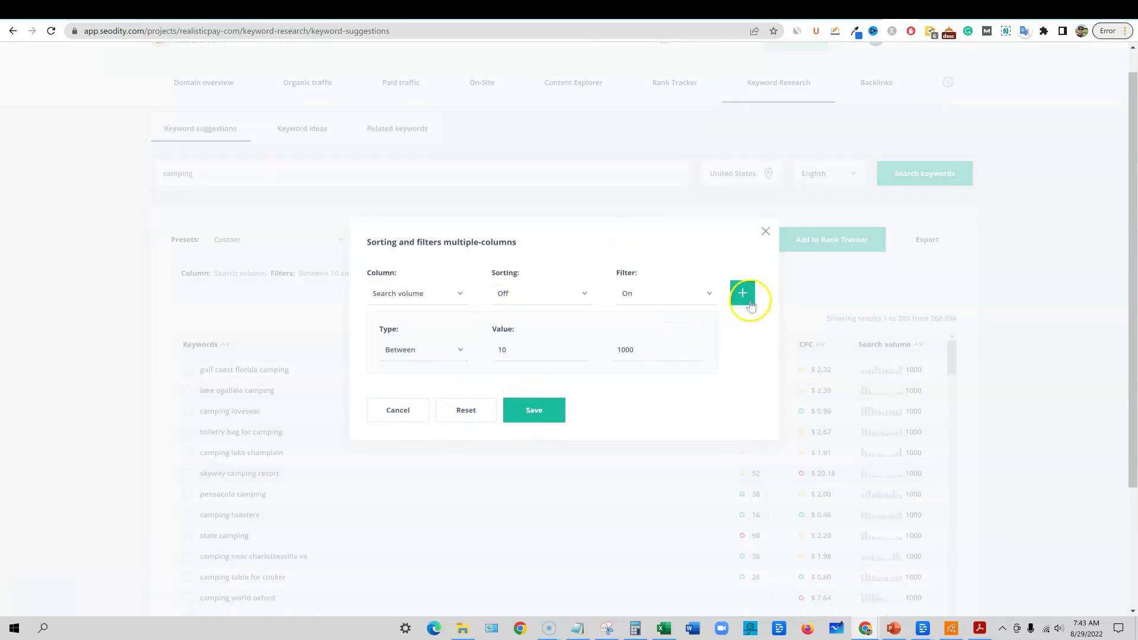
{"action": "left_click", "coordinate": [742, 293]}
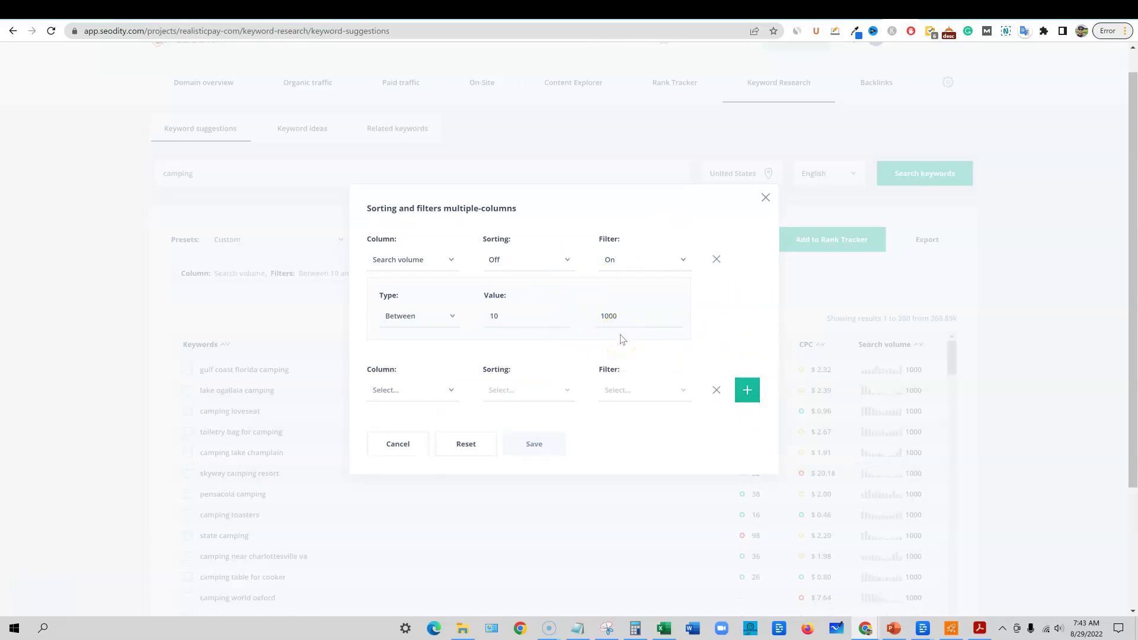
{"action": "left_click", "coordinate": [765, 197]}
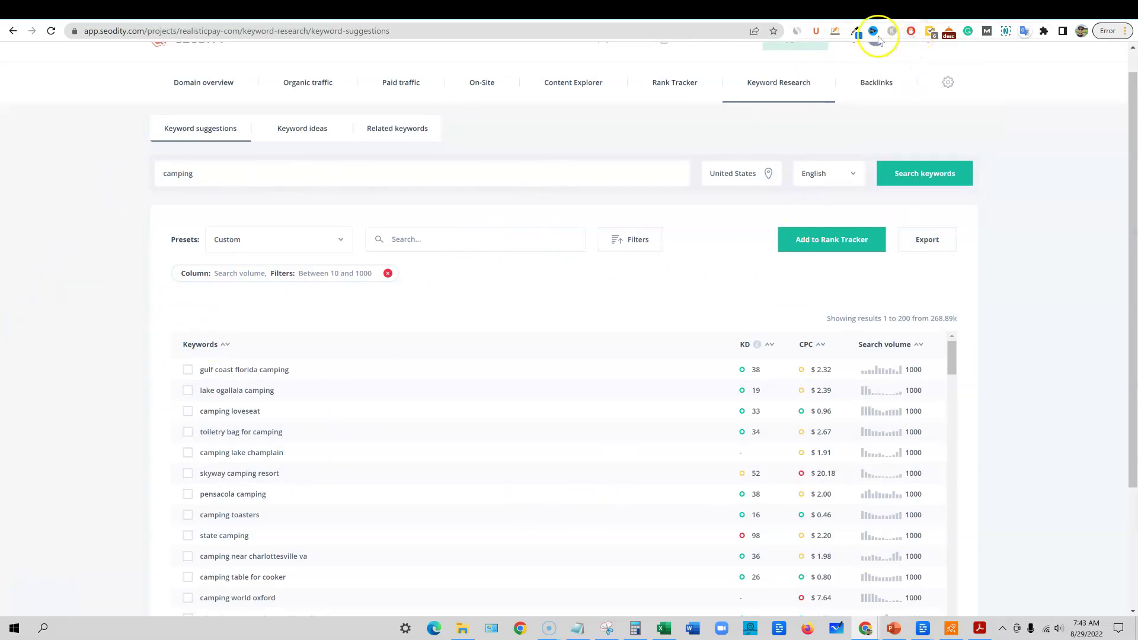
Outline the active-filter area above the keyword table with freehand lines, mark dashes inside it, and clear the drawing
{"action": "left_click", "coordinate": [835, 33]}
{"action": "mouse_move", "coordinate": [297, 333]}
{"action": "left_mouse_down"}
{"action": "mouse_move", "coordinate": [670, 338]}
{"action": "mouse_move", "coordinate": [849, 327]}
{"action": "left_mouse_up"}
{"action": "left_click_drag", "start_coordinate": [880, 274], "coordinate": [160, 283]}
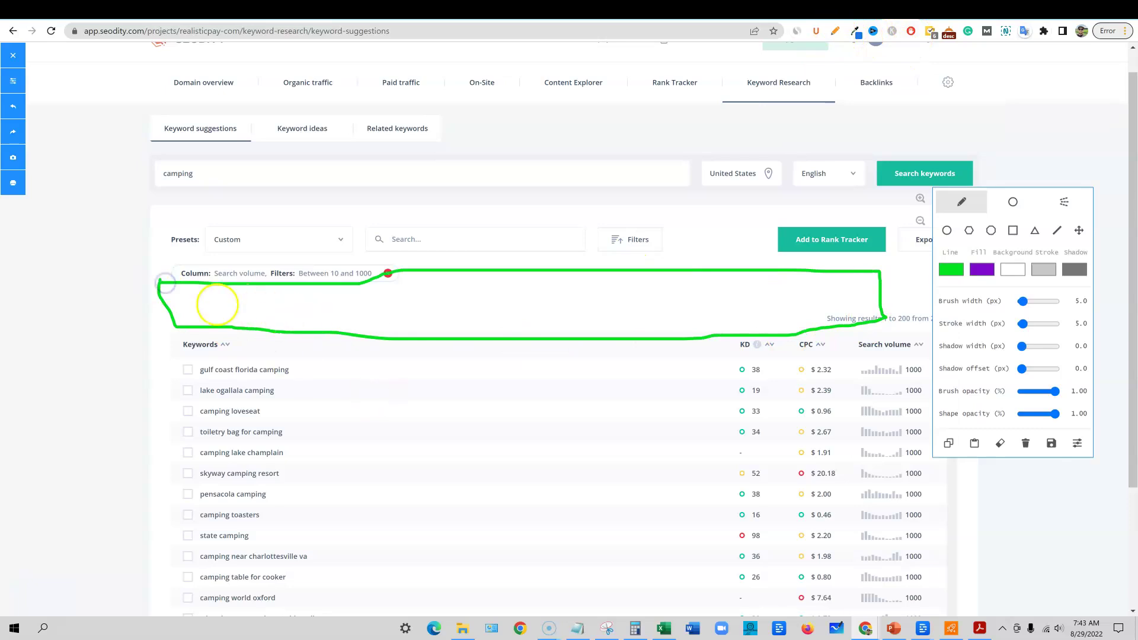
{"action": "left_click_drag", "start_coordinate": [292, 306], "coordinate": [457, 306]}
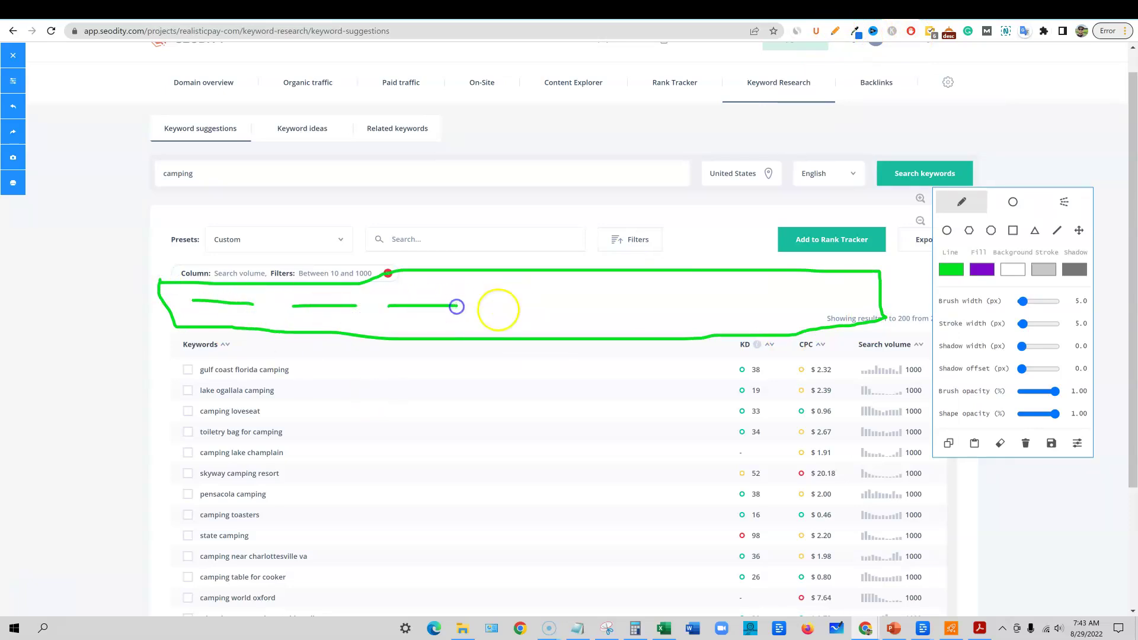
{"action": "left_click_drag", "start_coordinate": [538, 302], "coordinate": [546, 302]}
{"action": "left_click_drag", "start_coordinate": [620, 302], "coordinate": [650, 302]}
{"action": "left_click_drag", "start_coordinate": [710, 303], "coordinate": [741, 300]}
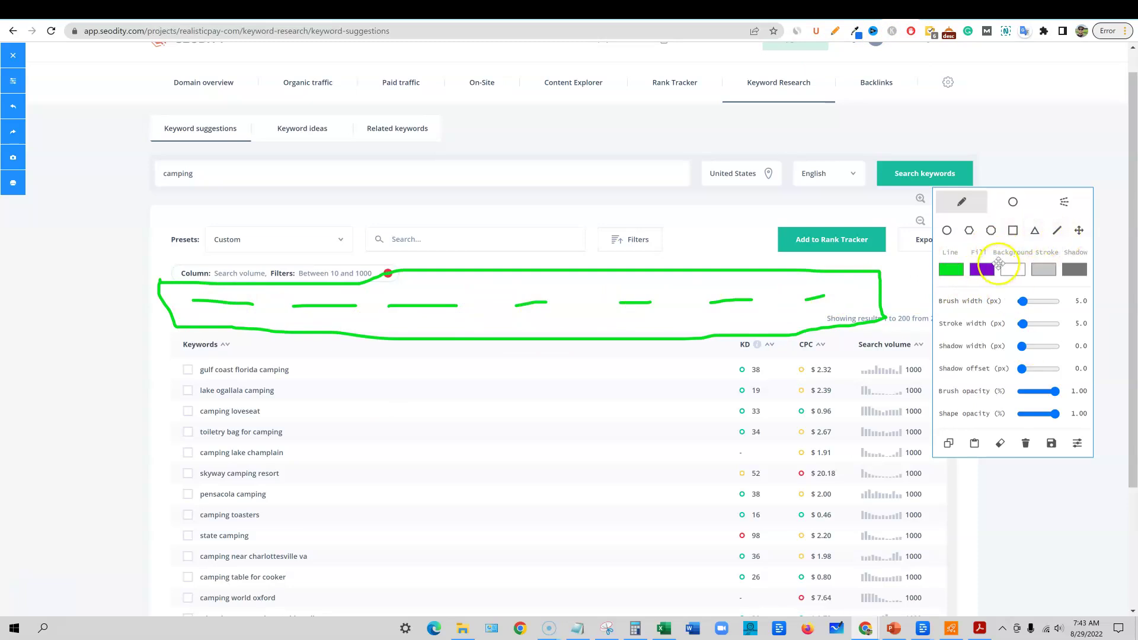
{"action": "left_click", "coordinate": [1024, 448]}
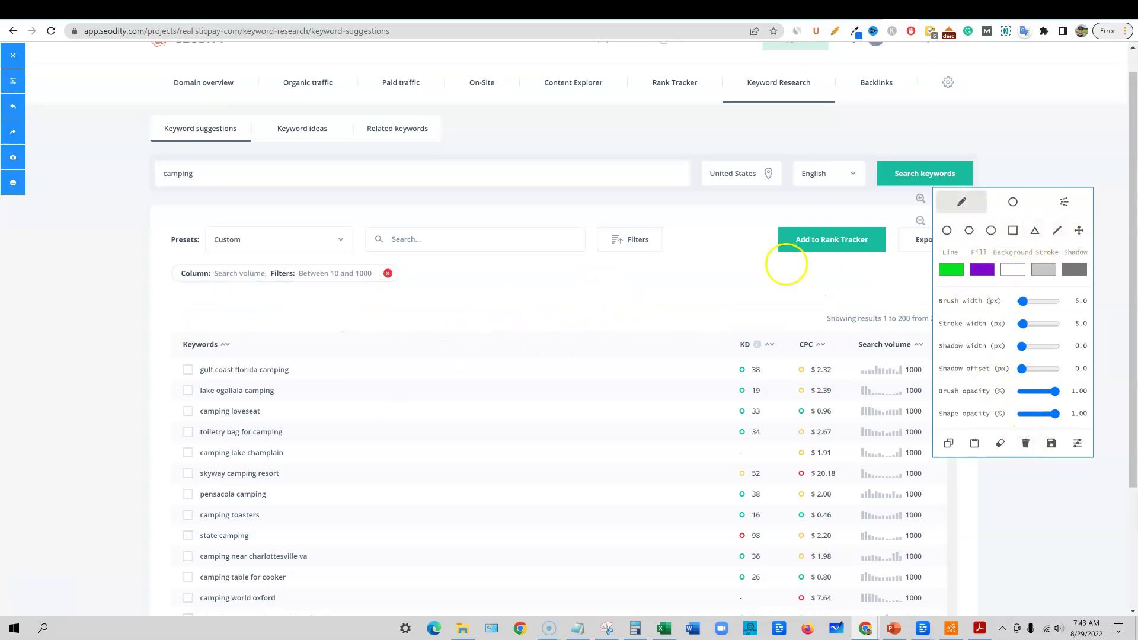
{"action": "left_click", "coordinate": [835, 30]}
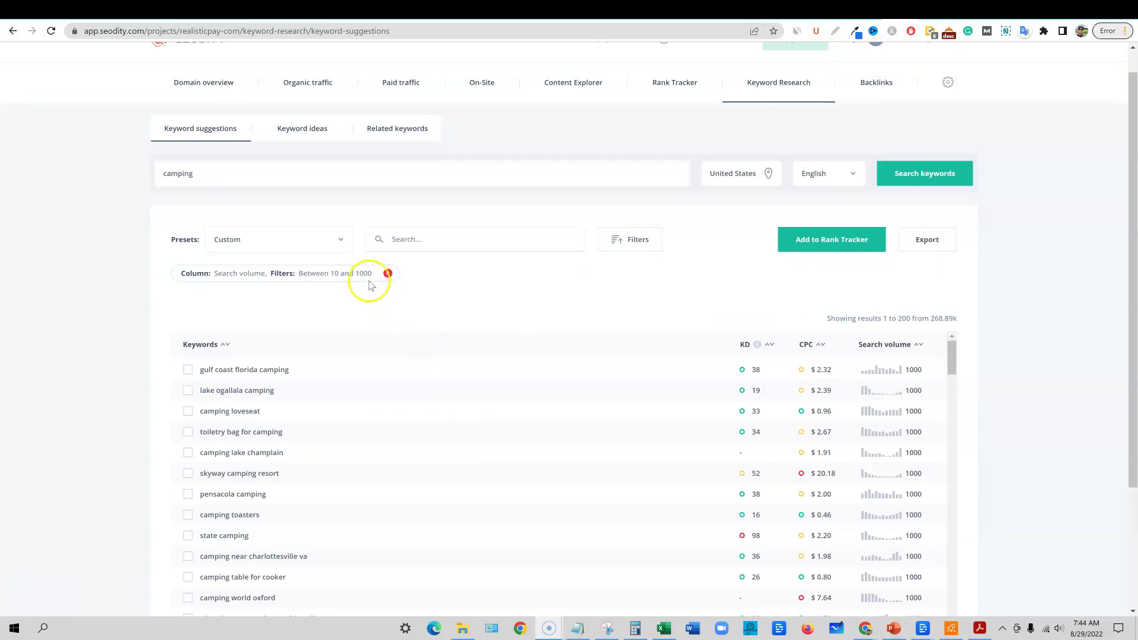
Add a second filter on the KD column, sorted ascending and between 0 and 10, and look through the filtered keywords
{"action": "left_click", "coordinate": [617, 242]}
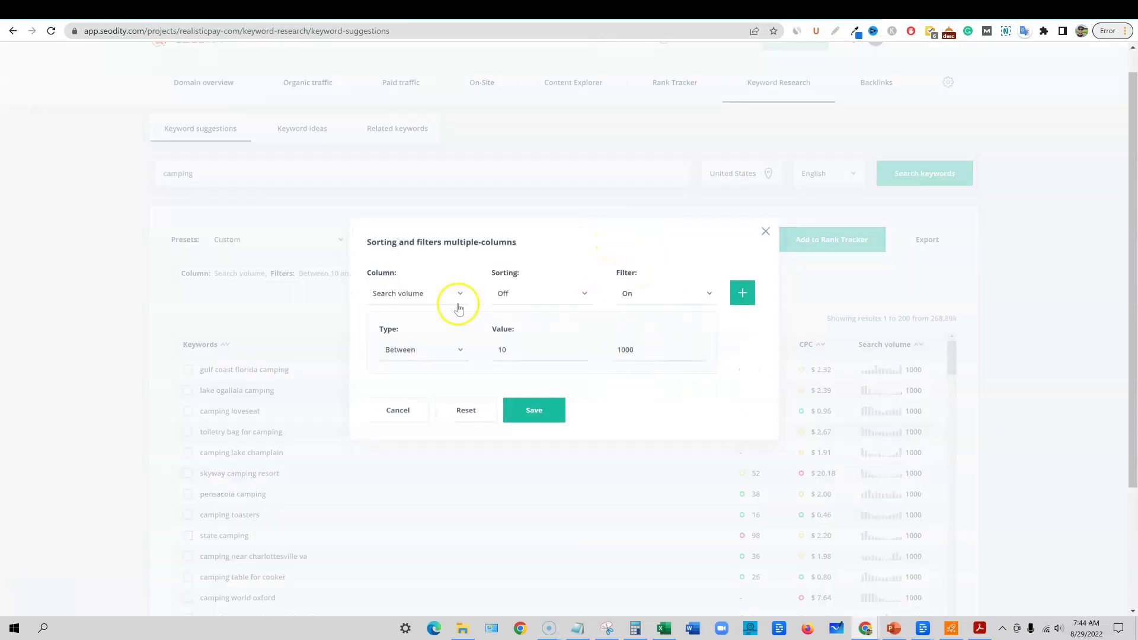
{"action": "left_click", "coordinate": [742, 293]}
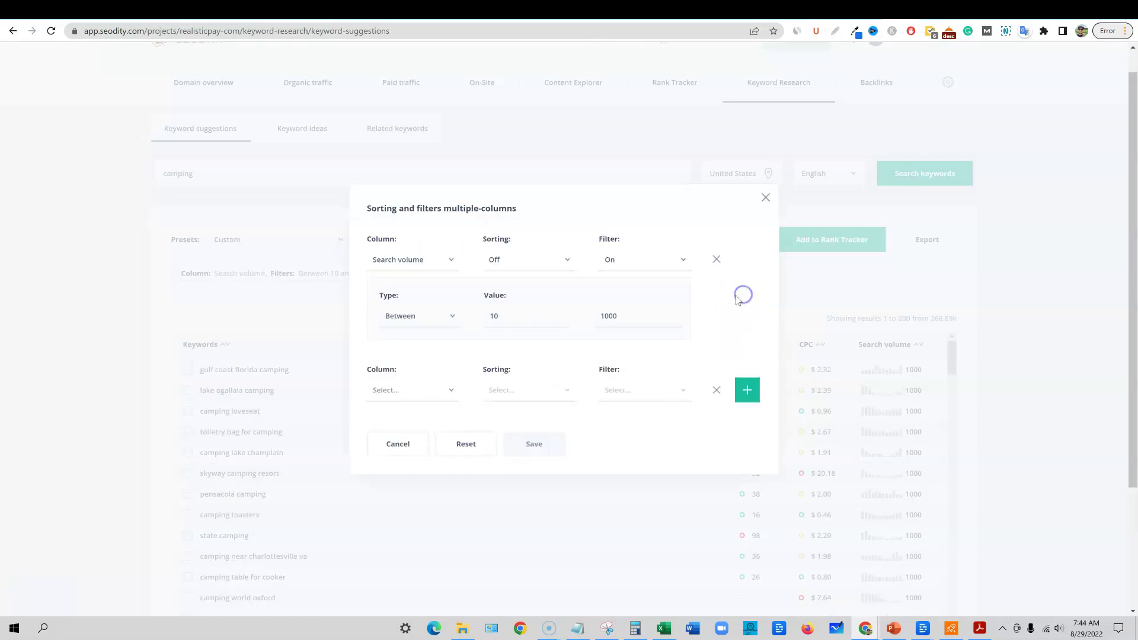
{"action": "left_click", "coordinate": [453, 390]}
{"action": "left_click", "coordinate": [383, 427]}
{"action": "left_click", "coordinate": [562, 392]}
{"action": "left_click", "coordinate": [509, 428]}
{"action": "left_click", "coordinate": [534, 444]}
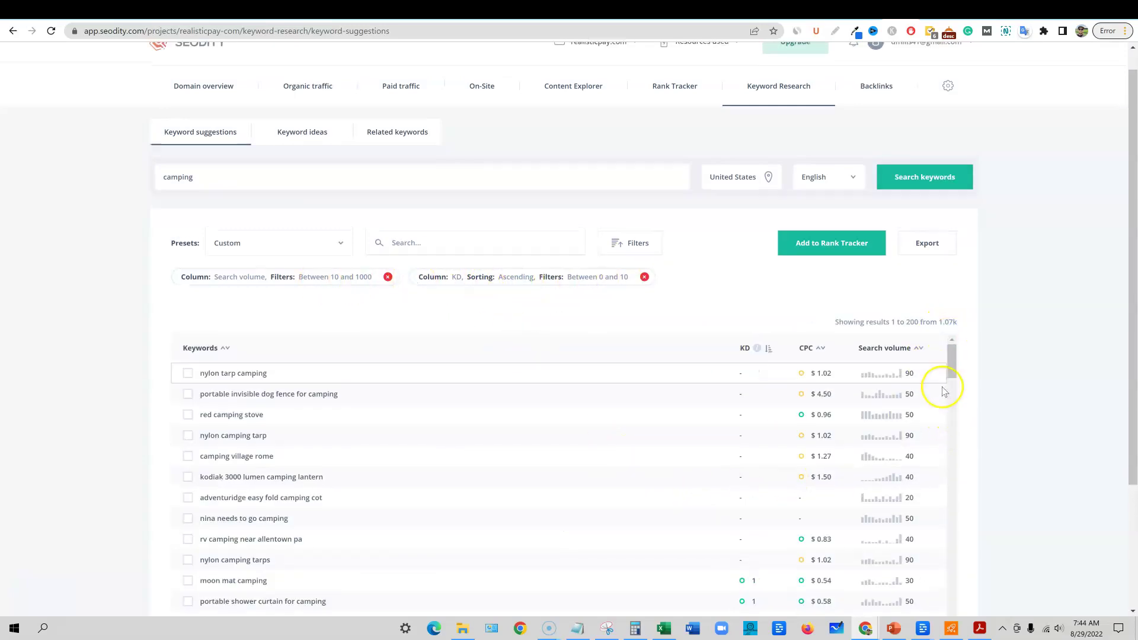
{"action": "scroll", "coordinate": [948, 391], "scroll_direction": "up", "scroll_amount": 1}
{"action": "scroll", "coordinate": [1002, 439], "scroll_direction": "down", "scroll_amount": 3}
{"action": "scroll", "coordinate": [330, 477], "scroll_direction": "up", "scroll_amount": 3}
{"action": "scroll", "coordinate": [331, 481], "scroll_direction": "down", "scroll_amount": 3}
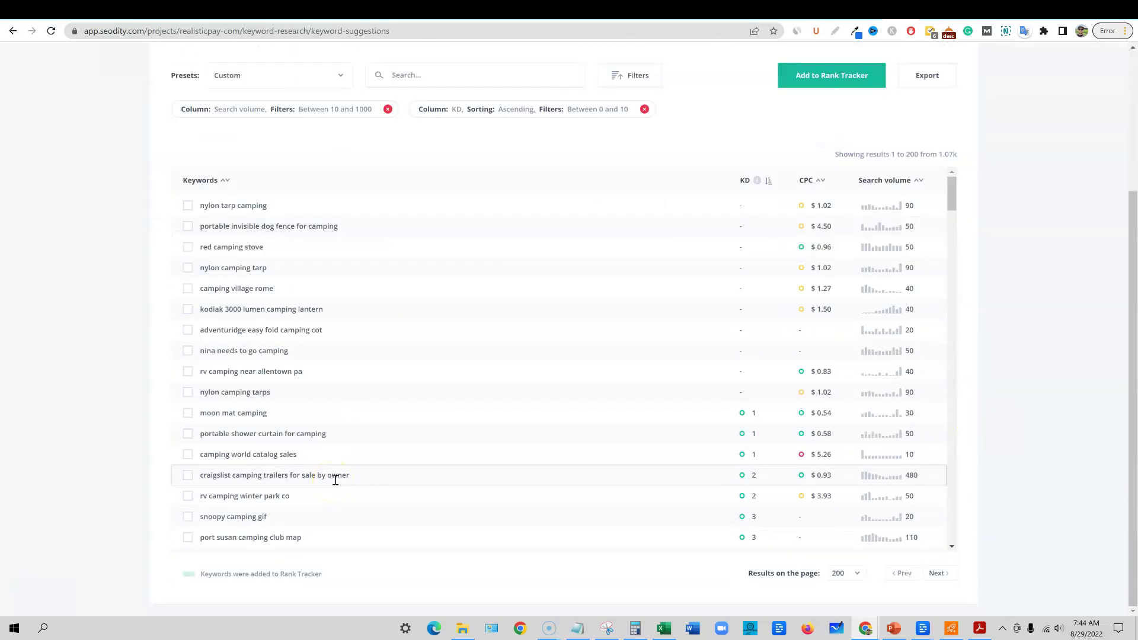
{"action": "scroll", "coordinate": [335, 481], "scroll_direction": "up", "scroll_amount": 3}
{"action": "scroll", "coordinate": [528, 444], "scroll_direction": "down", "scroll_amount": 1}
{"action": "scroll", "coordinate": [190, 464], "scroll_direction": "up", "scroll_amount": 2}
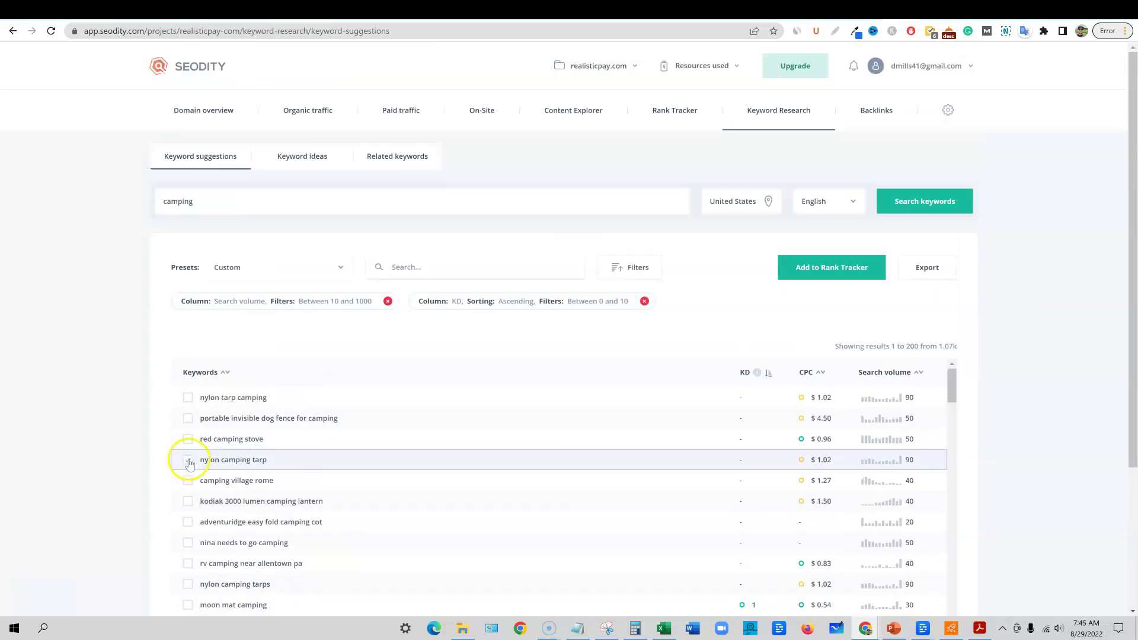
Export the filtered keyword suggestions in CSV format and open the downloaded file
{"action": "left_click", "coordinate": [940, 266]}
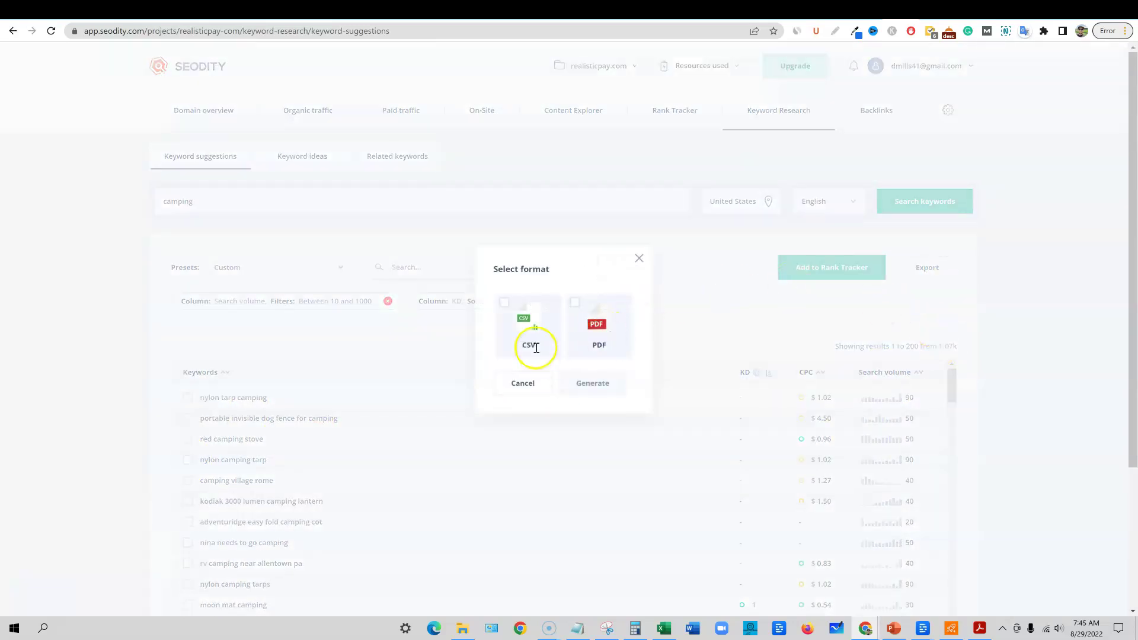
{"action": "left_click", "coordinate": [536, 348]}
{"action": "left_click", "coordinate": [600, 386]}
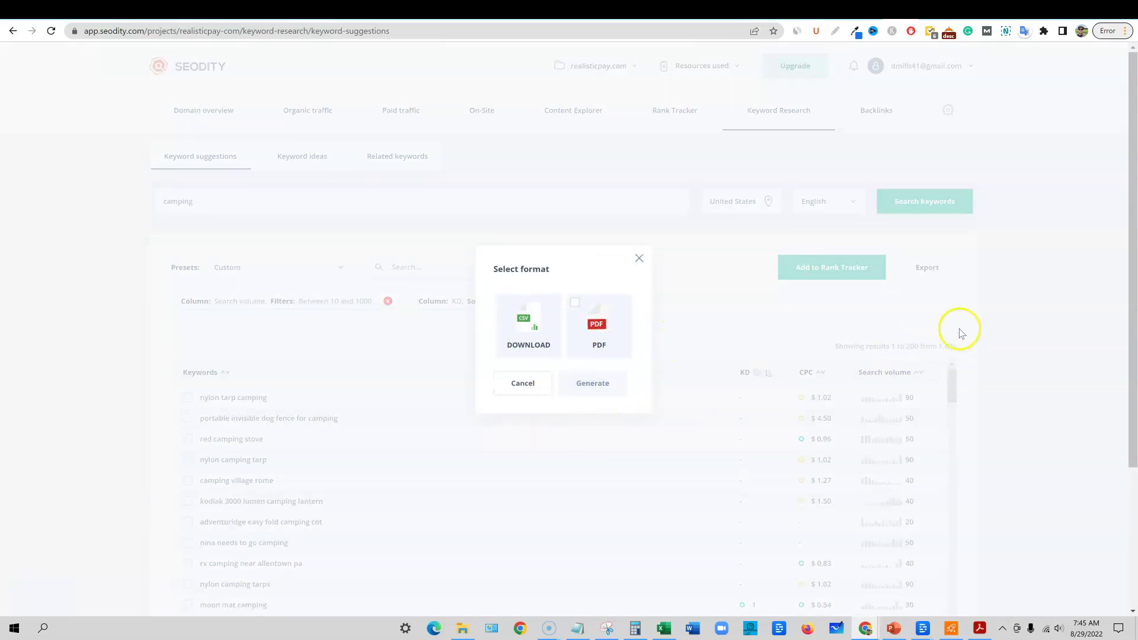
{"action": "left_click", "coordinate": [528, 319]}
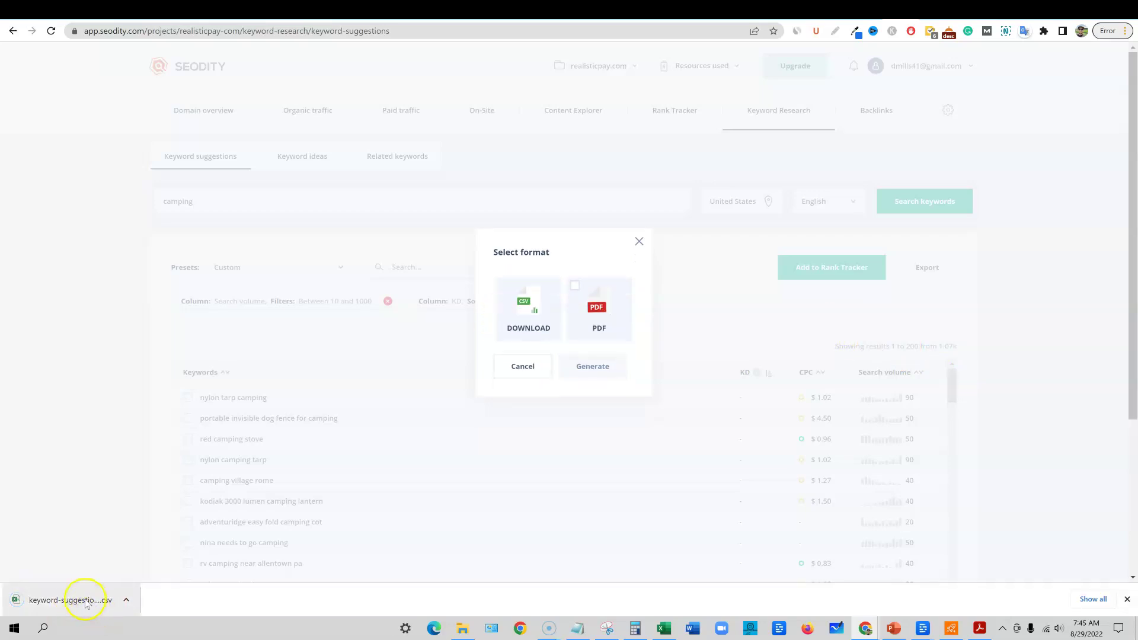
{"action": "left_click", "coordinate": [90, 601]}
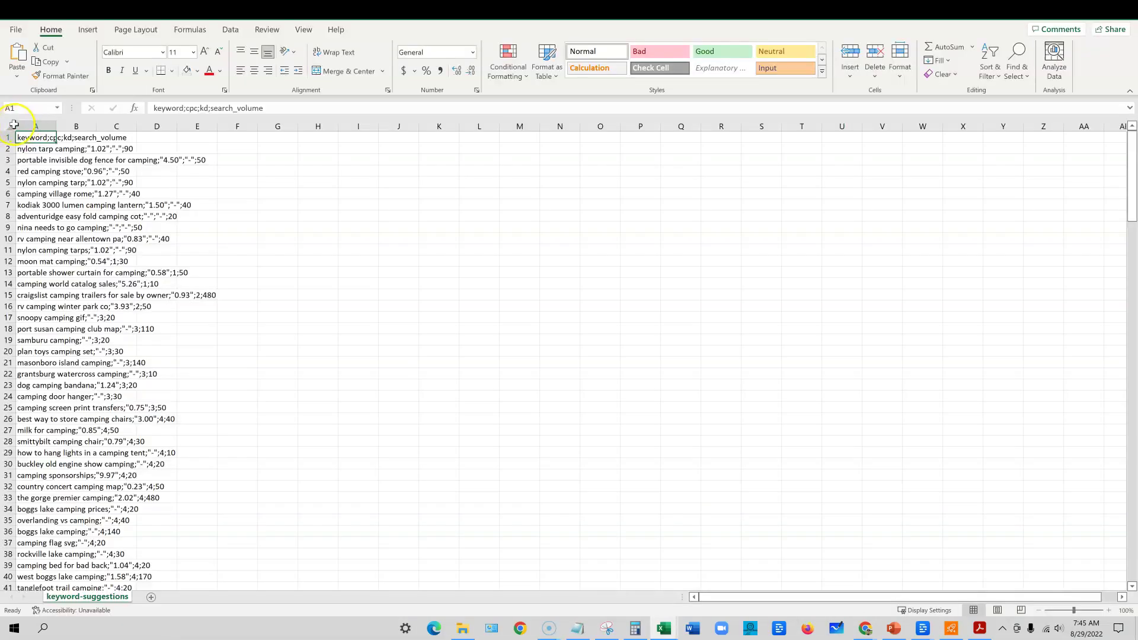
Fit the width of column A to the exported keyword entries
{"action": "left_click", "coordinate": [10, 126]}
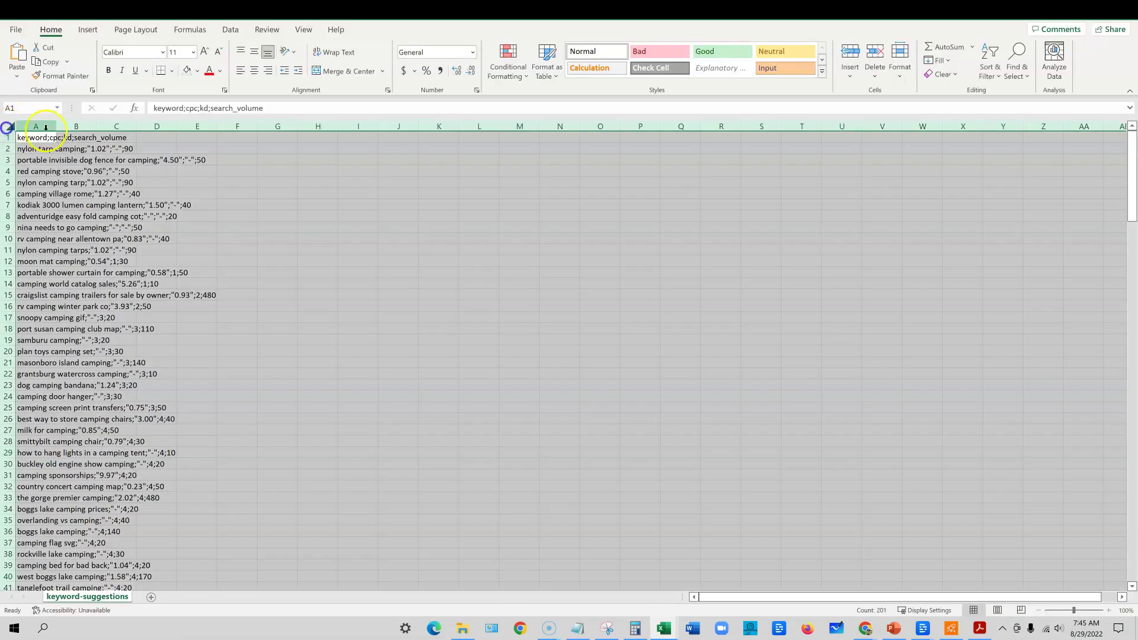
{"action": "double_click", "coordinate": [56, 126]}
{"action": "left_click", "coordinate": [366, 194]}
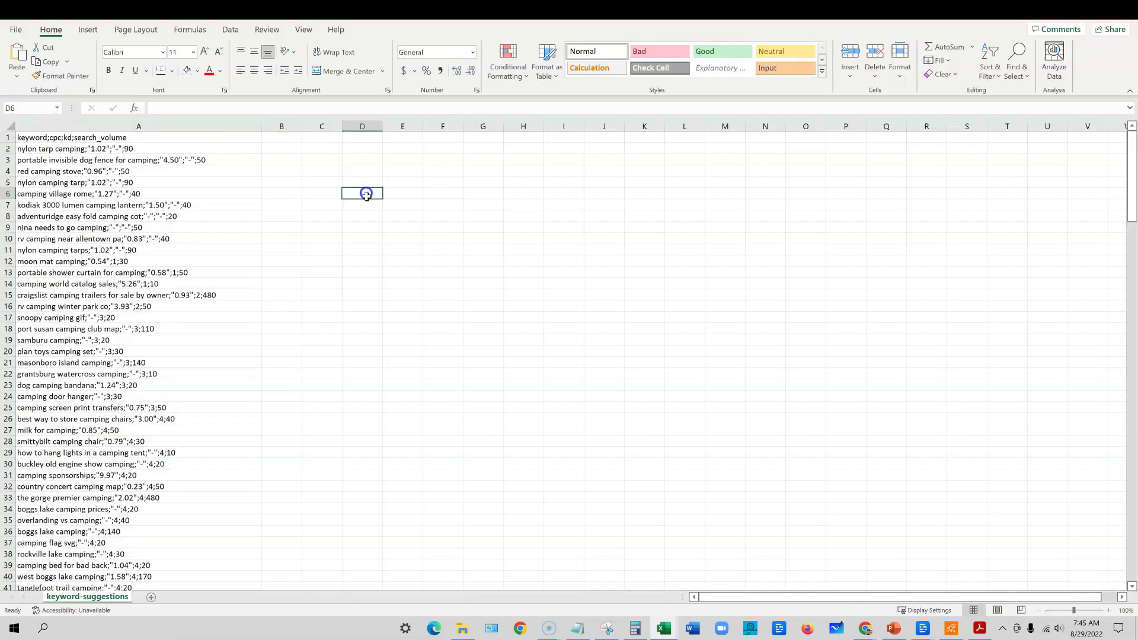
{"action": "key", "text": "ctrl+Home"}
{"action": "key", "text": "ctrl+space"}
{"action": "left_click", "coordinate": [523, 396]}
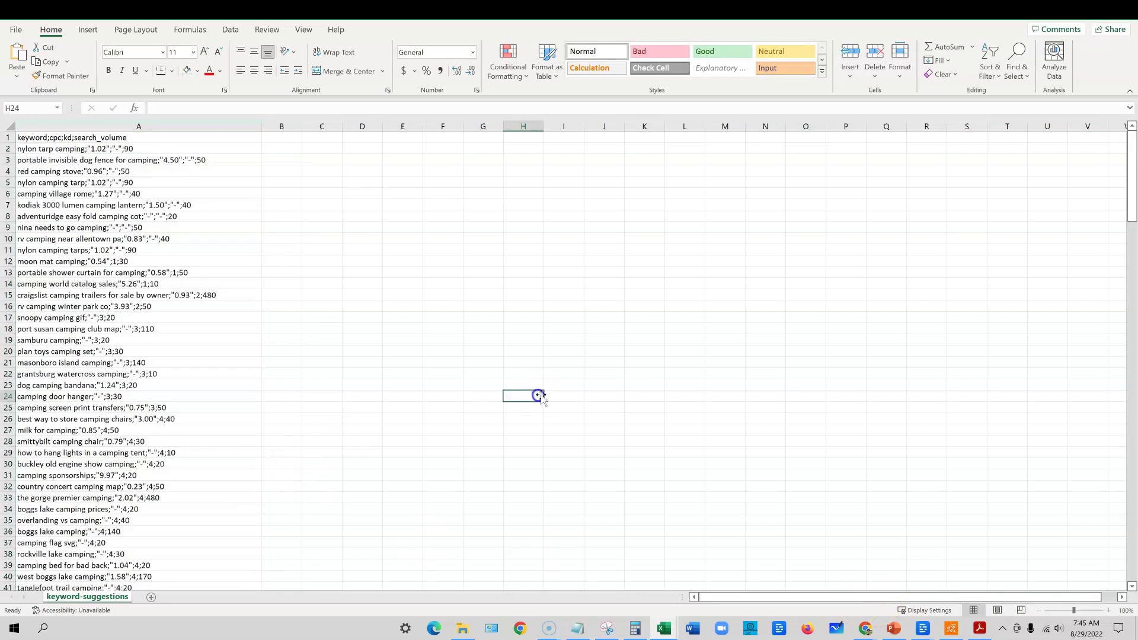
Look through the exported keywords with their CPC, KD and search volume values in the CSV file
{"action": "left_click_drag", "start_coordinate": [1126, 159], "coordinate": [1119, 631]}
{"action": "left_click_drag", "start_coordinate": [1119, 536], "coordinate": [1102, 142]}
{"action": "mouse_move", "coordinate": [115, 137]}
{"action": "left_mouse_down"}
{"action": "mouse_move", "coordinate": [149, 269]}
{"action": "mouse_move", "coordinate": [148, 544]}
{"action": "mouse_move", "coordinate": [136, 180]}
{"action": "mouse_move", "coordinate": [119, 148]}
{"action": "left_mouse_up"}
{"action": "left_click", "coordinate": [287, 159]}
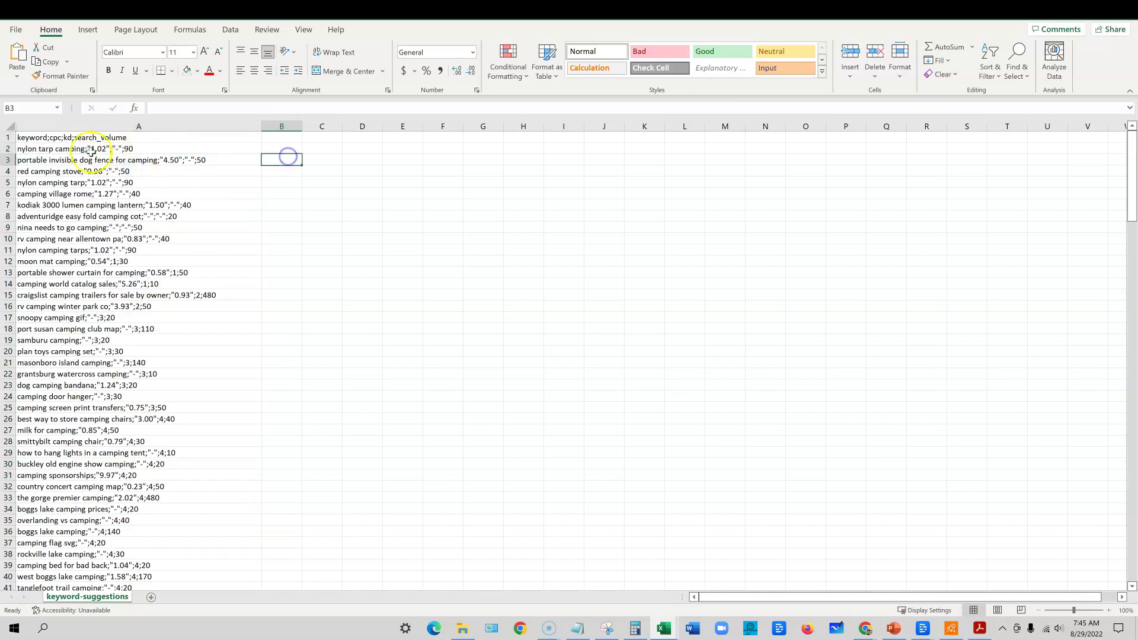
{"action": "left_click_drag", "start_coordinate": [226, 140], "coordinate": [278, 315]}
{"action": "scroll", "coordinate": [279, 315], "scroll_direction": "up", "scroll_amount": 17}
{"action": "left_click", "coordinate": [152, 226]}
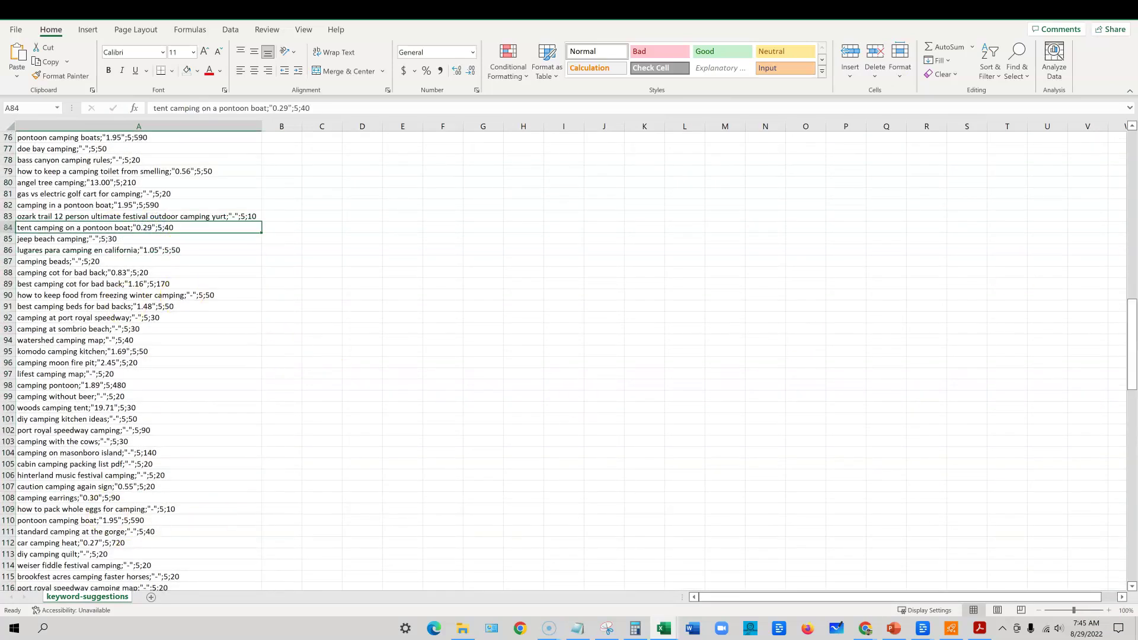
Close the CSV file without saving changes and dismiss the export format dialog in Seodity
{"action": "left_click", "coordinate": [1122, 8]}
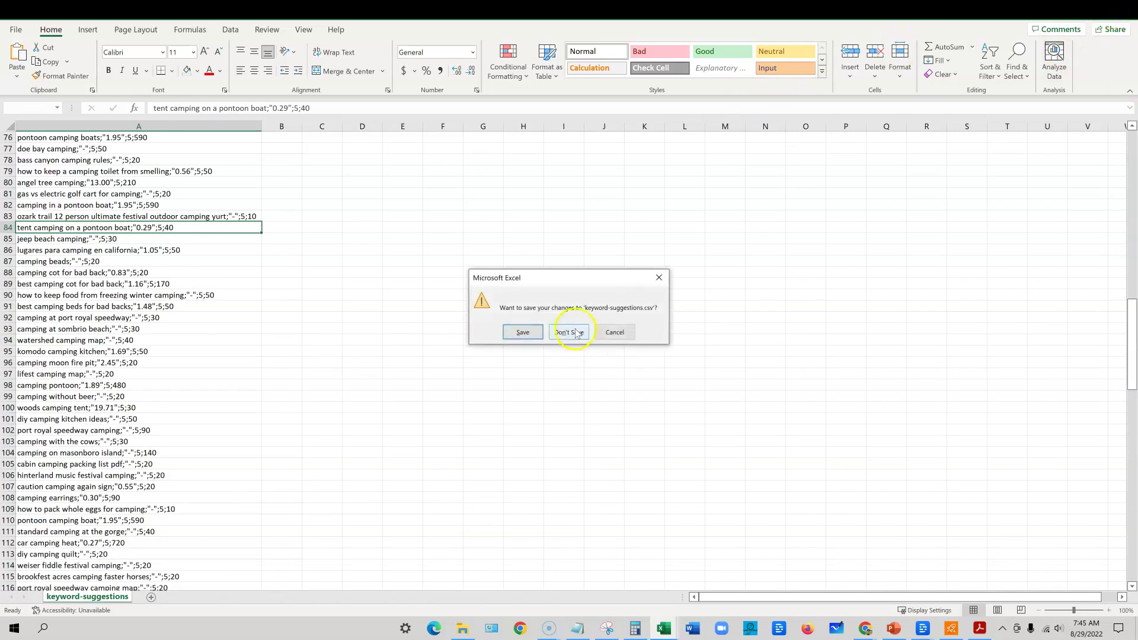
{"action": "left_click", "coordinate": [569, 333]}
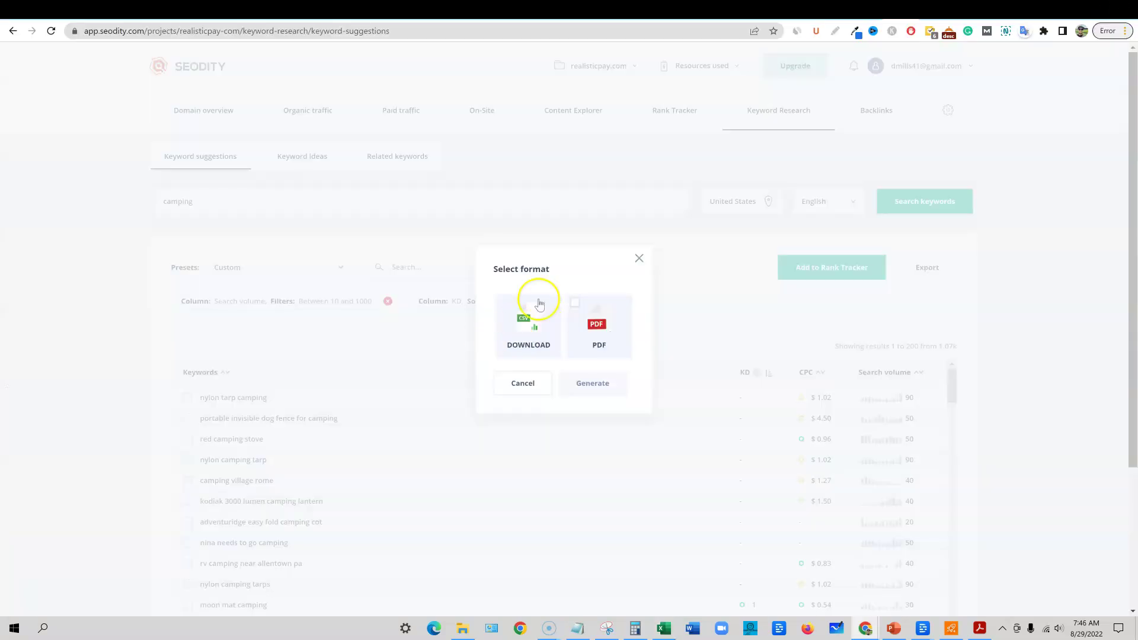
{"action": "left_click", "coordinate": [466, 392]}
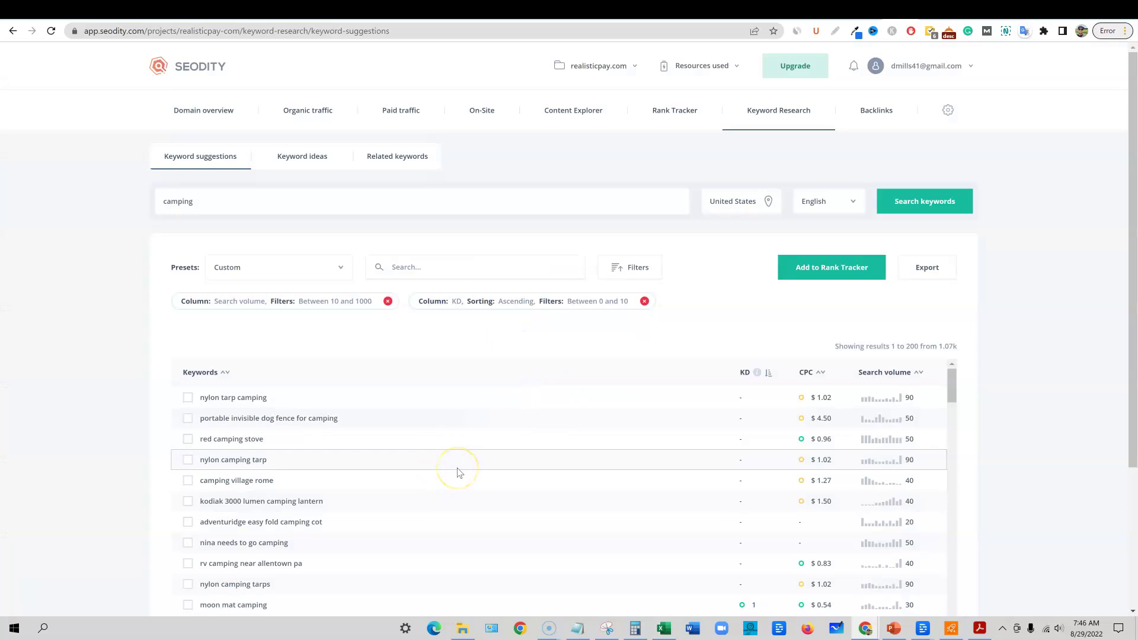
Look through the filtered camping keywords to the end of the list and check the results-per-page options
{"action": "left_click", "coordinate": [188, 398]}
{"action": "scroll", "coordinate": [407, 415], "scroll_direction": "down", "scroll_amount": 20}
{"action": "scroll", "coordinate": [415, 422], "scroll_direction": "down", "scroll_amount": 5}
{"action": "scroll", "coordinate": [1024, 470], "scroll_direction": "down", "scroll_amount": 3}
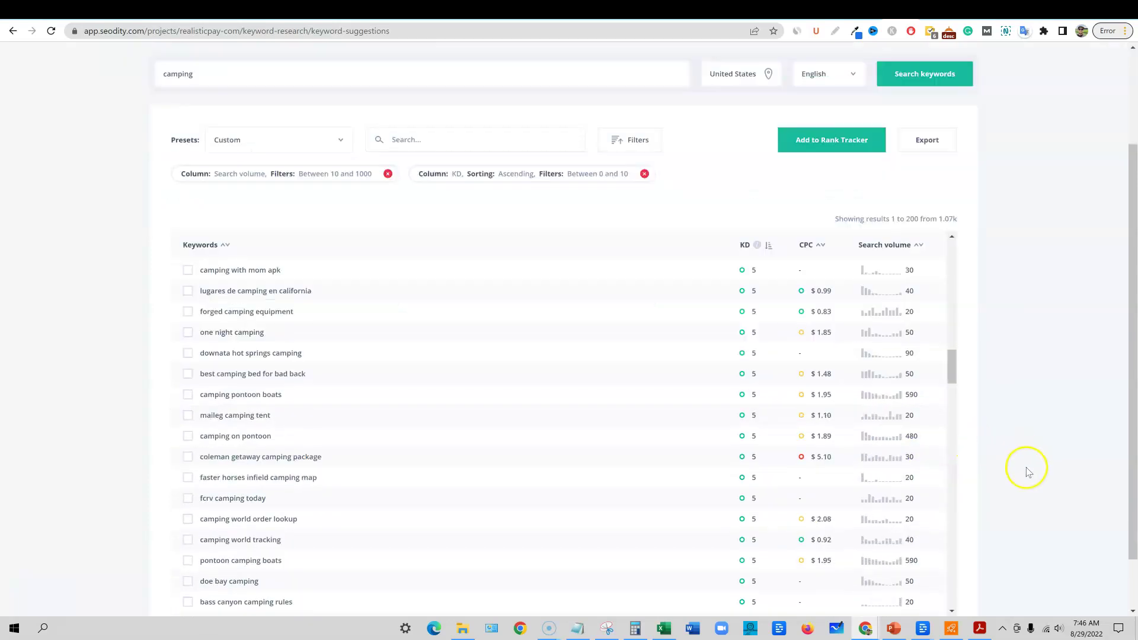
{"action": "left_click", "coordinate": [854, 575]}
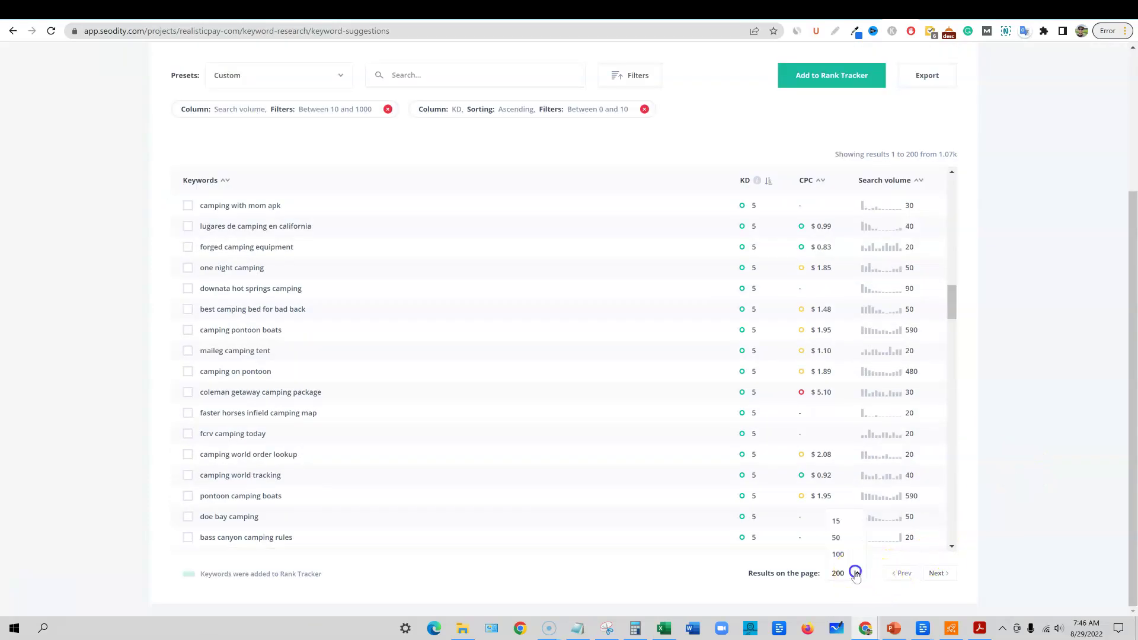
{"action": "left_click", "coordinate": [853, 581]}
{"action": "left_click", "coordinate": [838, 578]}
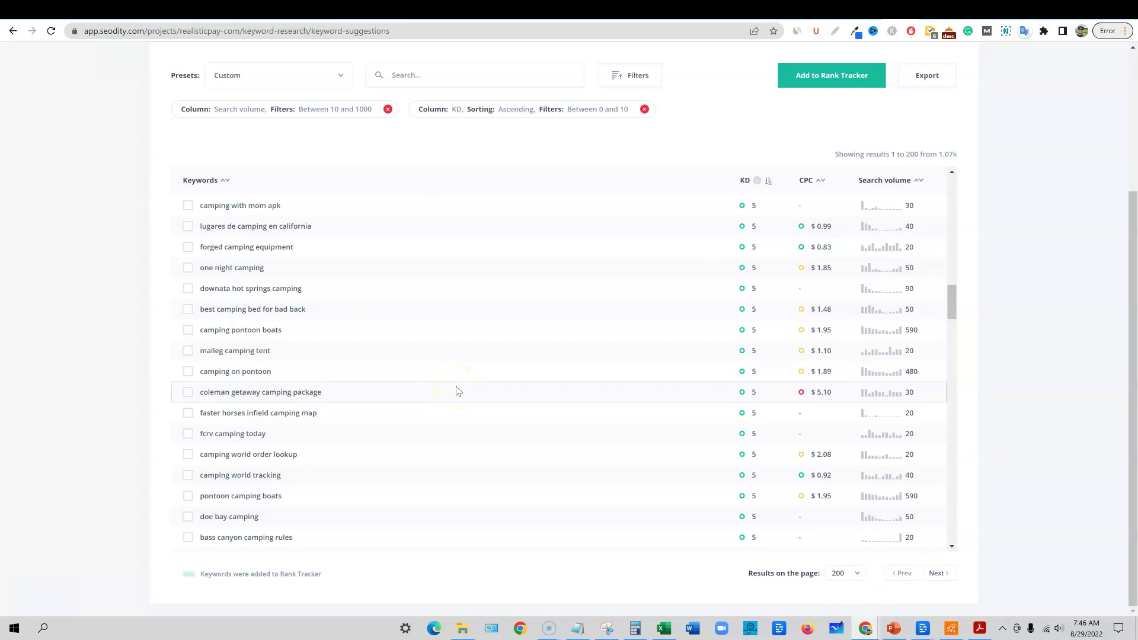
{"action": "scroll", "coordinate": [525, 418], "scroll_direction": "down", "scroll_amount": 6}
{"action": "scroll", "coordinate": [539, 415], "scroll_direction": "down", "scroll_amount": 15}
{"action": "scroll", "coordinate": [534, 403], "scroll_direction": "down", "scroll_amount": 3}
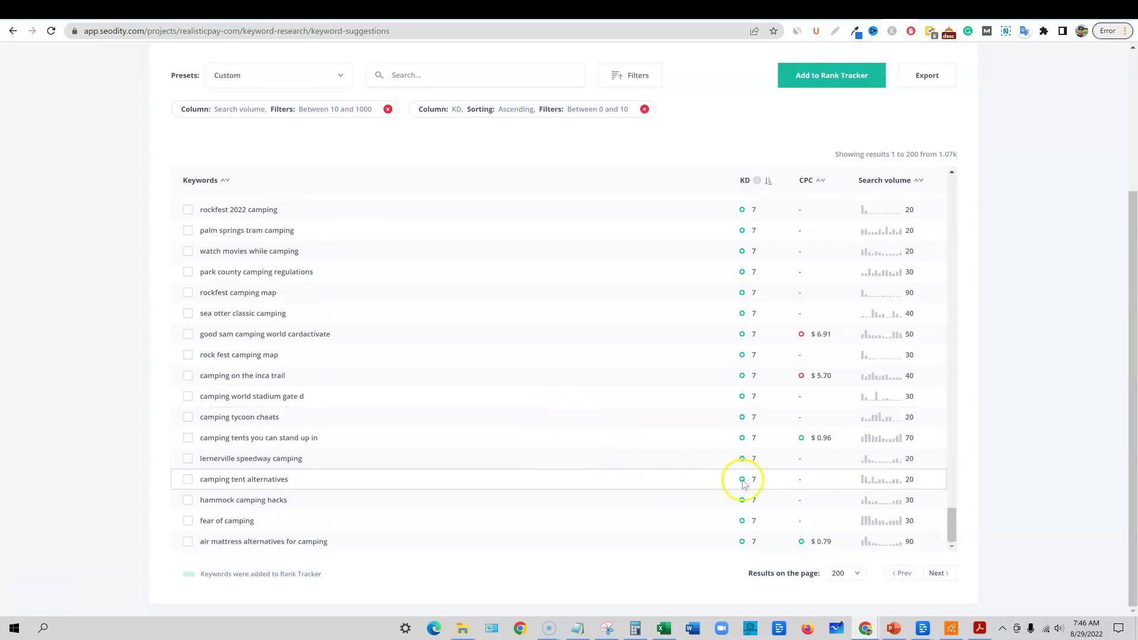
{"action": "scroll", "coordinate": [830, 480], "scroll_direction": "up", "scroll_amount": 20}
{"action": "scroll", "coordinate": [904, 476], "scroll_direction": "up", "scroll_amount": 10}
{"action": "scroll", "coordinate": [1044, 460], "scroll_direction": "up", "scroll_amount": 5}
Open the backlinks report for realisticpay.com and look through its charts and backlink list
{"action": "left_click", "coordinate": [876, 110]}
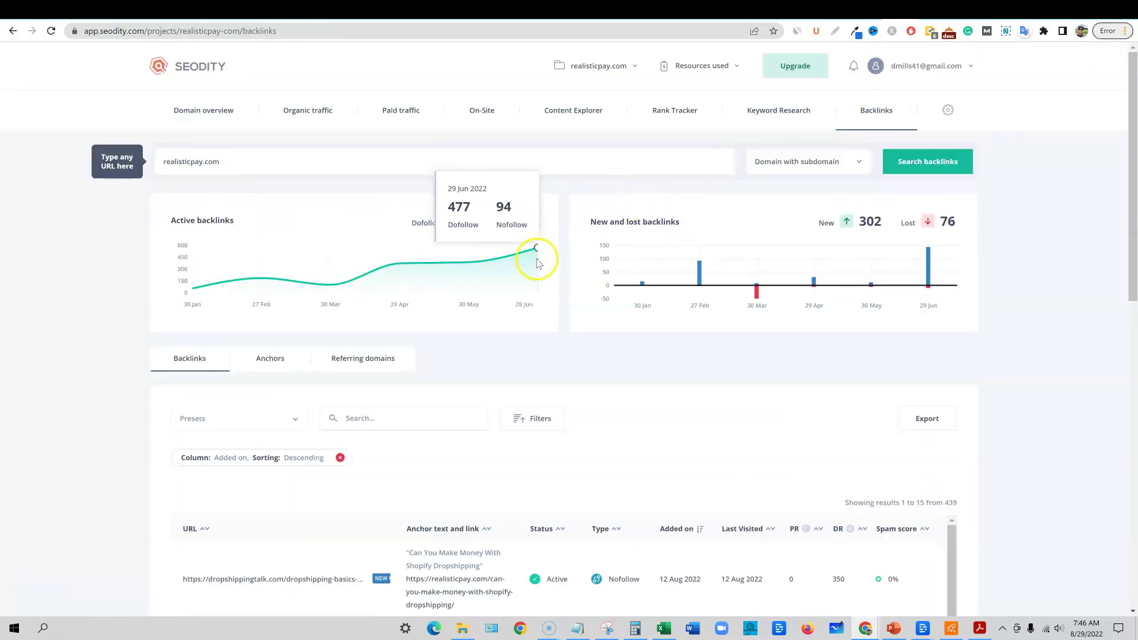
{"action": "scroll", "coordinate": [792, 381], "scroll_direction": "down", "scroll_amount": 4}
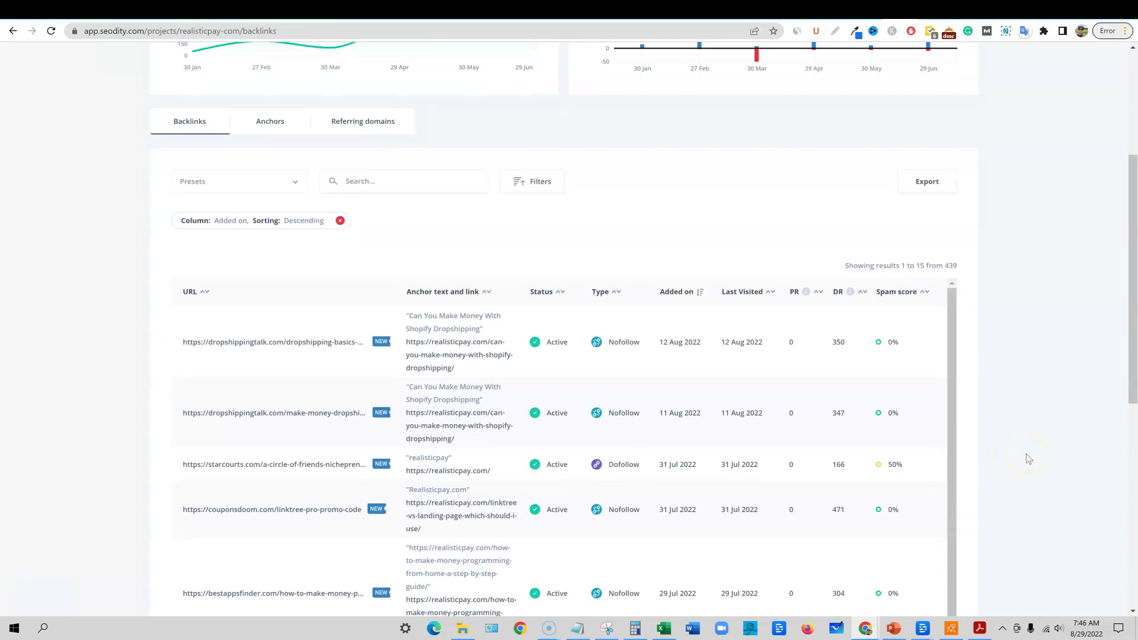
{"action": "scroll", "coordinate": [762, 345], "scroll_direction": "down", "scroll_amount": 1}
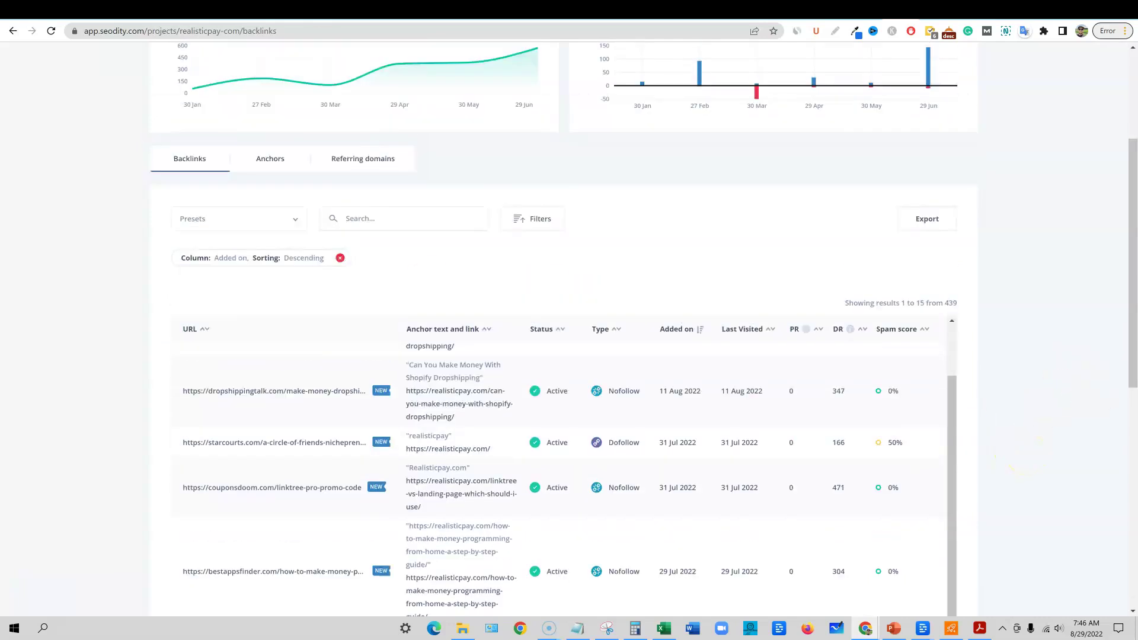
{"action": "scroll", "coordinate": [569, 332], "scroll_direction": "up", "scroll_amount": 3}
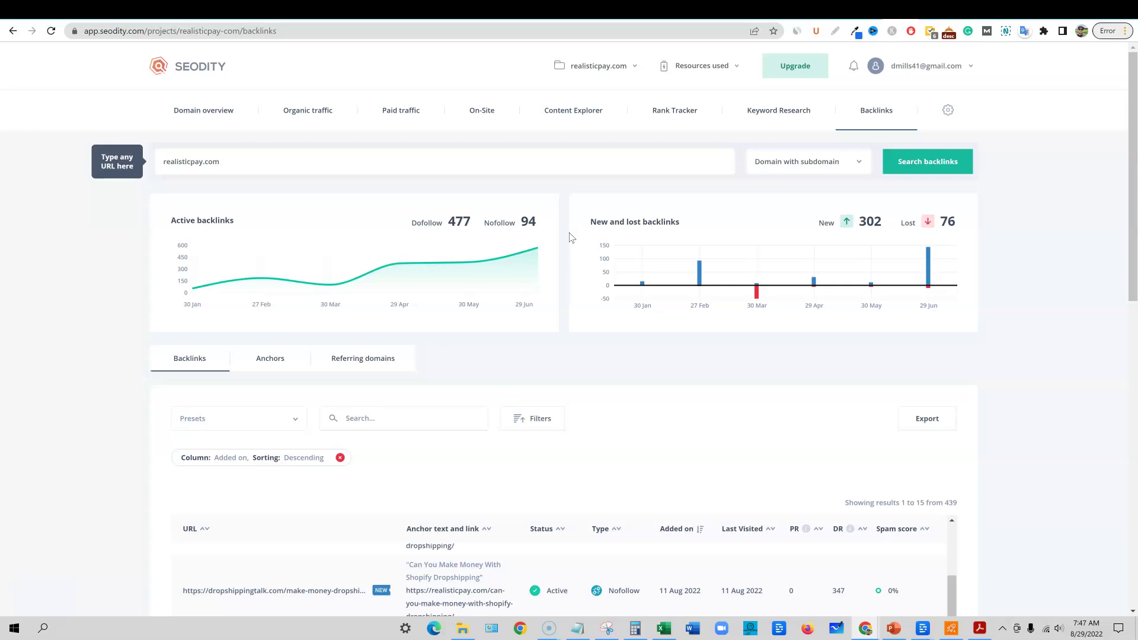
Switch to Ubersuggest and look through its keyword ideas for "camping"
{"action": "left_click", "coordinate": [795, 5]}
{"action": "left_click", "coordinate": [664, 387]}
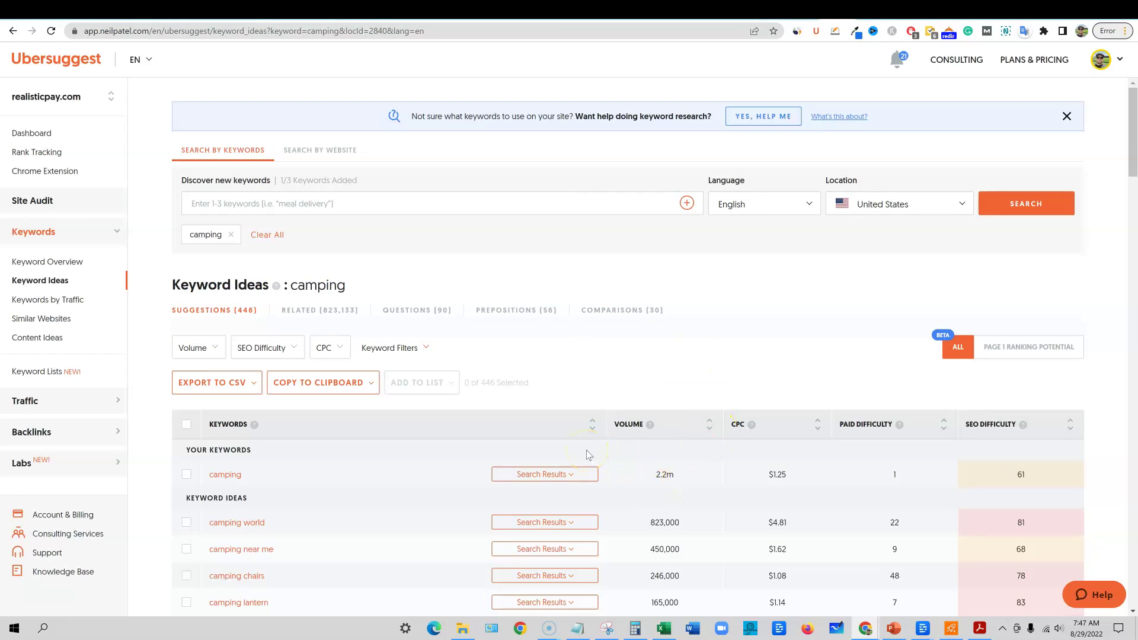
{"action": "scroll", "coordinate": [623, 465], "scroll_direction": "down", "scroll_amount": 3}
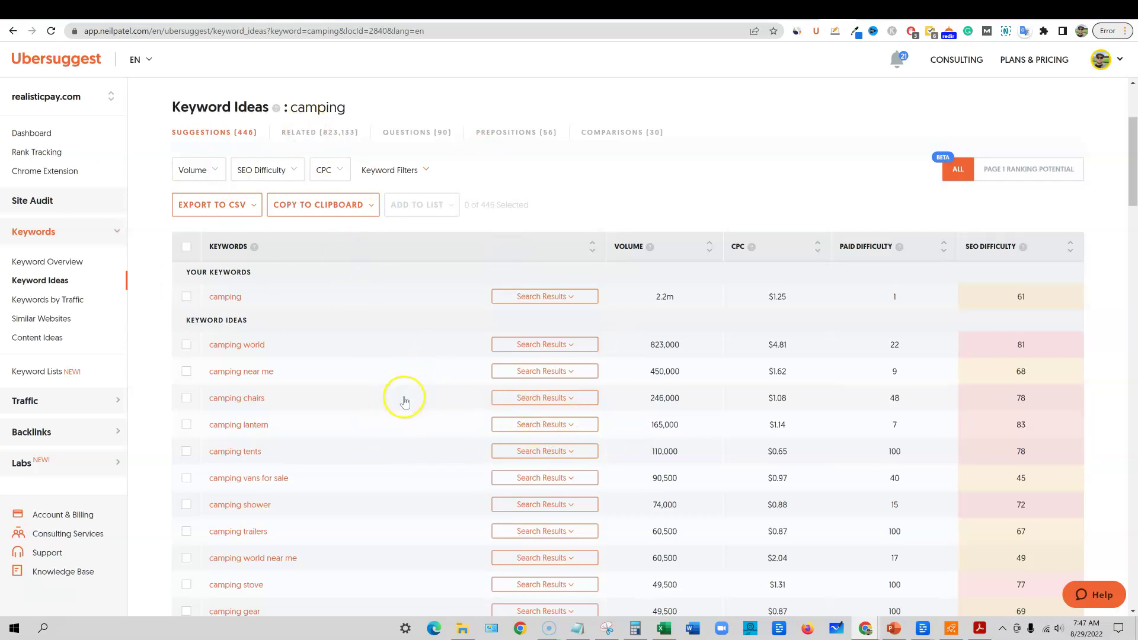
Check the volume and SEO difficulty filter options for the "camping" keyword ideas, leaving both filters unapplied
{"action": "left_click", "coordinate": [202, 170]}
{"action": "left_click", "coordinate": [509, 173]}
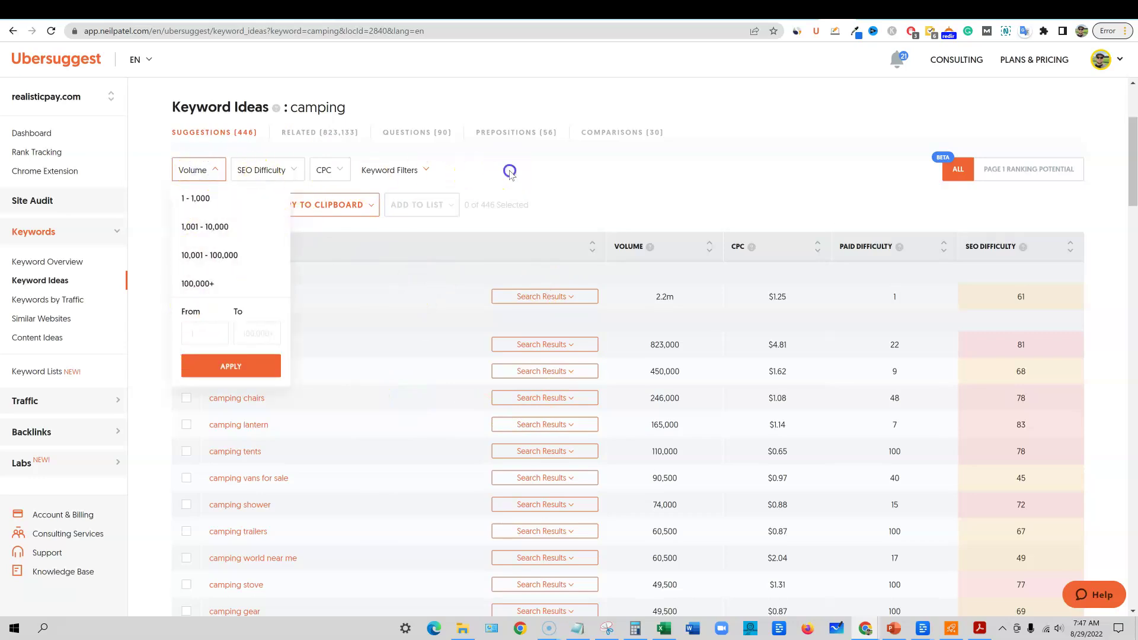
{"action": "left_click", "coordinate": [274, 172]}
{"action": "left_click", "coordinate": [266, 198]}
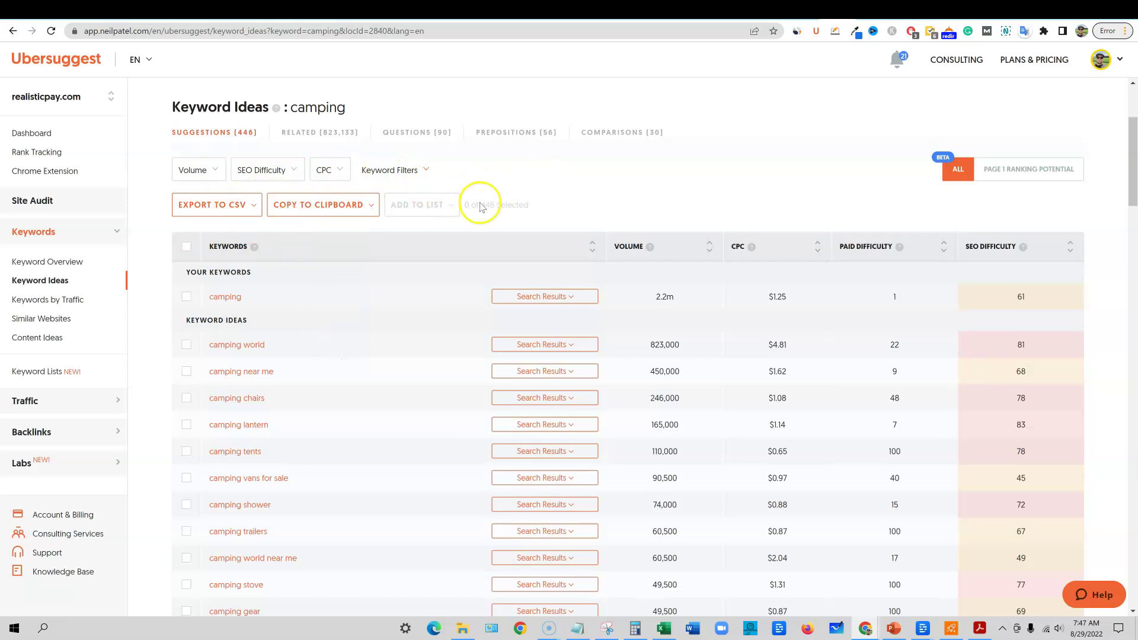
Expand the search results for "camping chairs" and examine the ranking pages' visits, links, domain authority and social shares
{"action": "scroll", "coordinate": [513, 529], "scroll_direction": "down", "scroll_amount": 1}
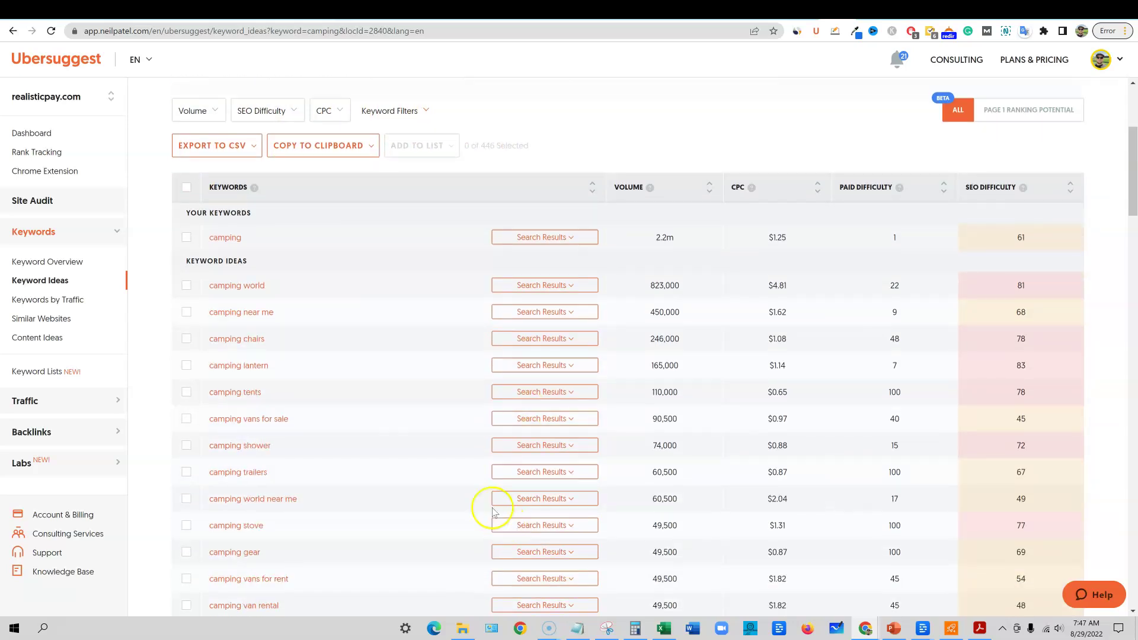
{"action": "left_click", "coordinate": [566, 338]}
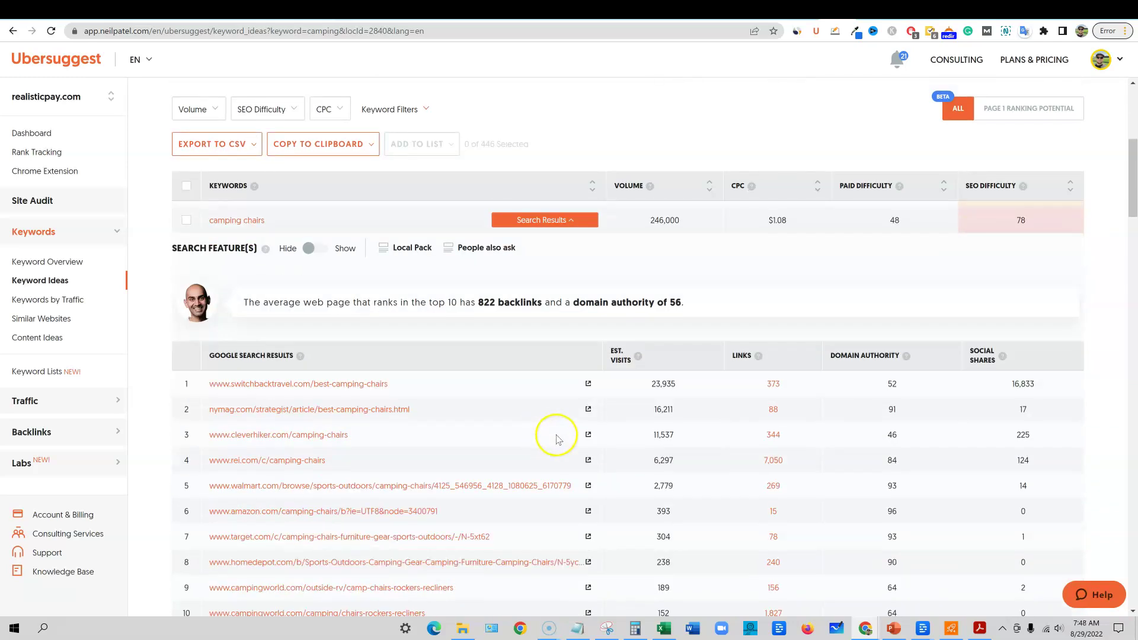
{"action": "scroll", "coordinate": [828, 508], "scroll_direction": "down", "scroll_amount": 1}
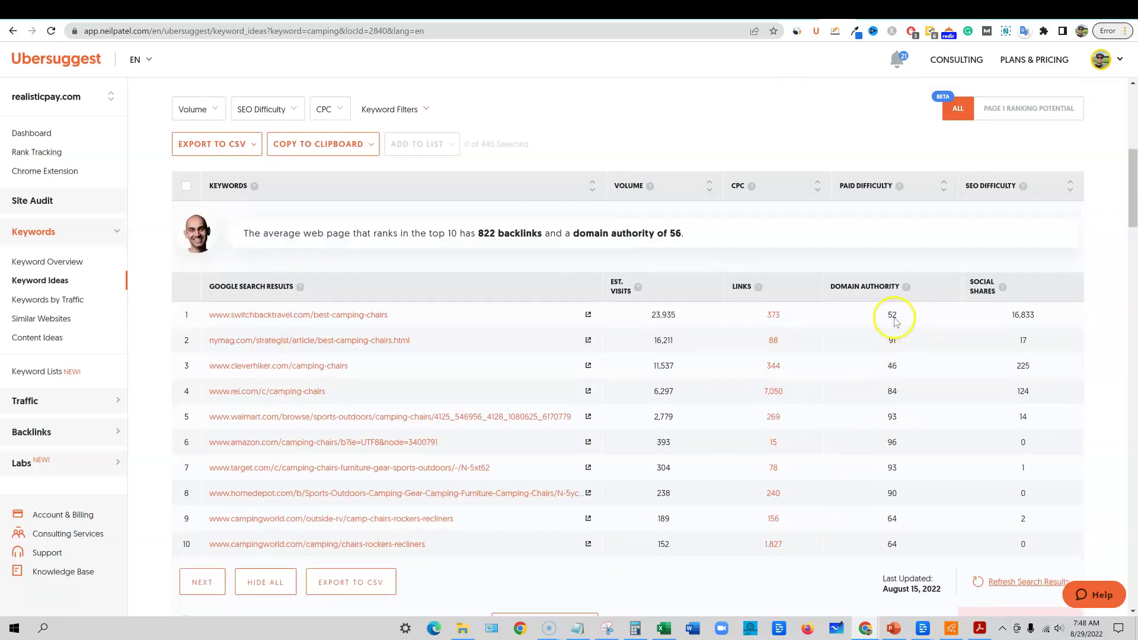
{"action": "scroll", "coordinate": [895, 322], "scroll_direction": "down", "scroll_amount": 1}
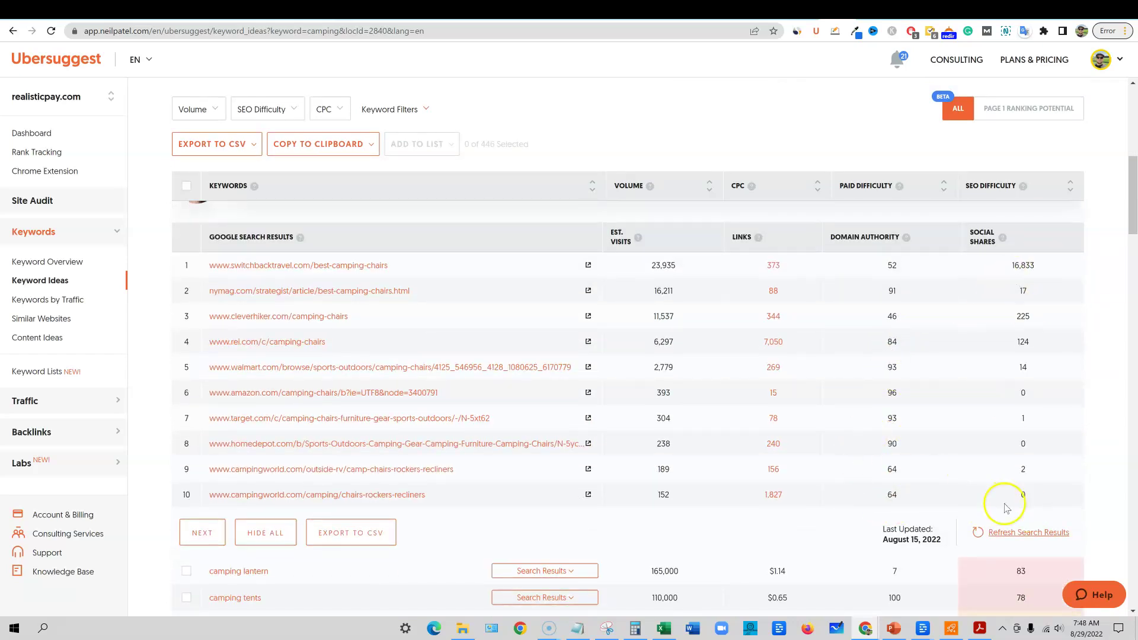
{"action": "scroll", "coordinate": [548, 541], "scroll_direction": "up", "scroll_amount": 4}
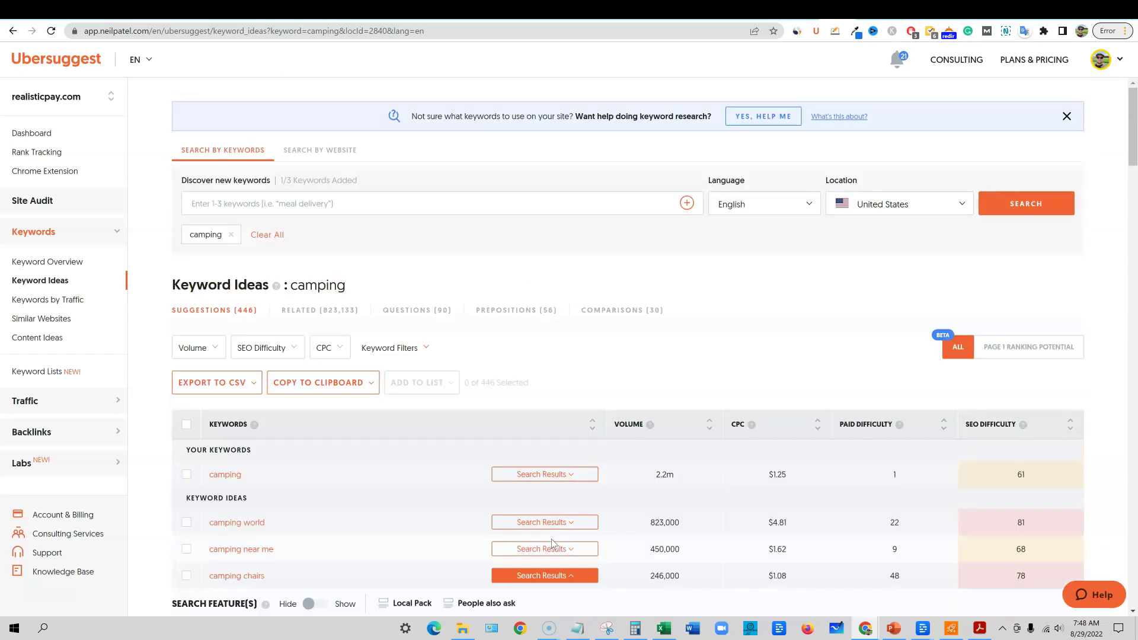
Switch back to Seodity's backlinks report for realisticpay.com
{"action": "left_click", "coordinate": [679, 278]}
{"action": "left_click", "coordinate": [895, 11]}
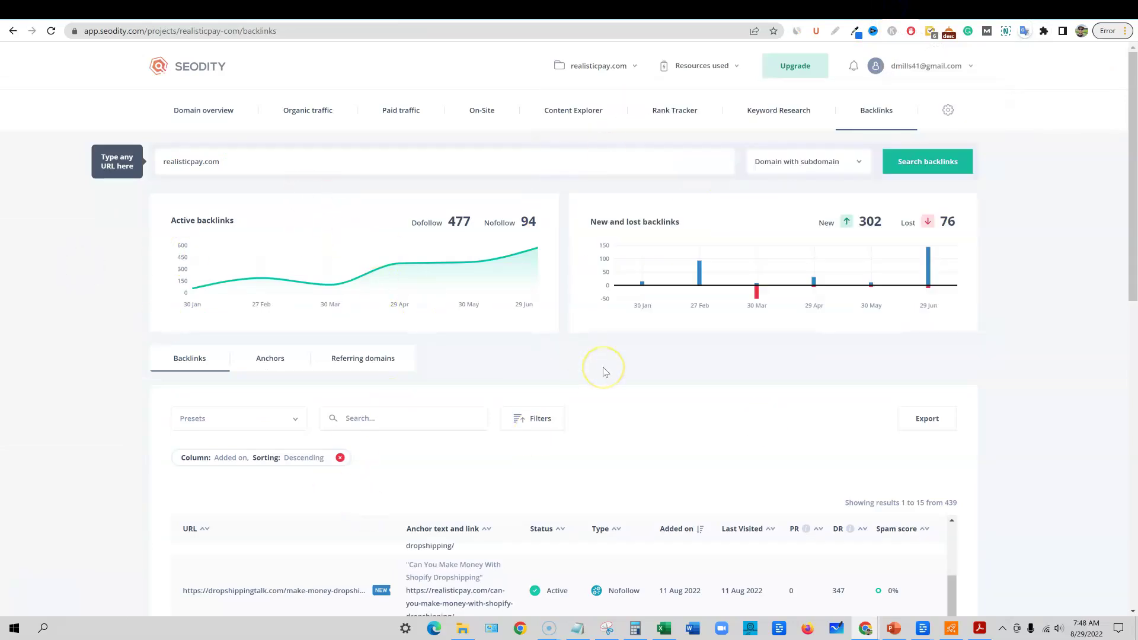
{"action": "left_click", "coordinate": [841, 11]}
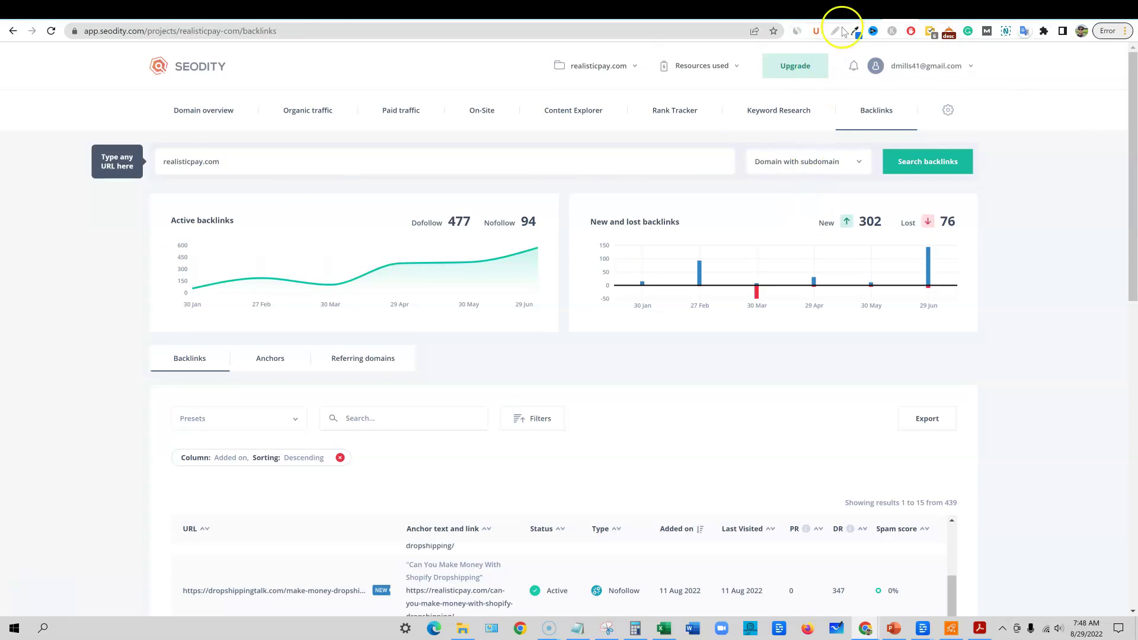